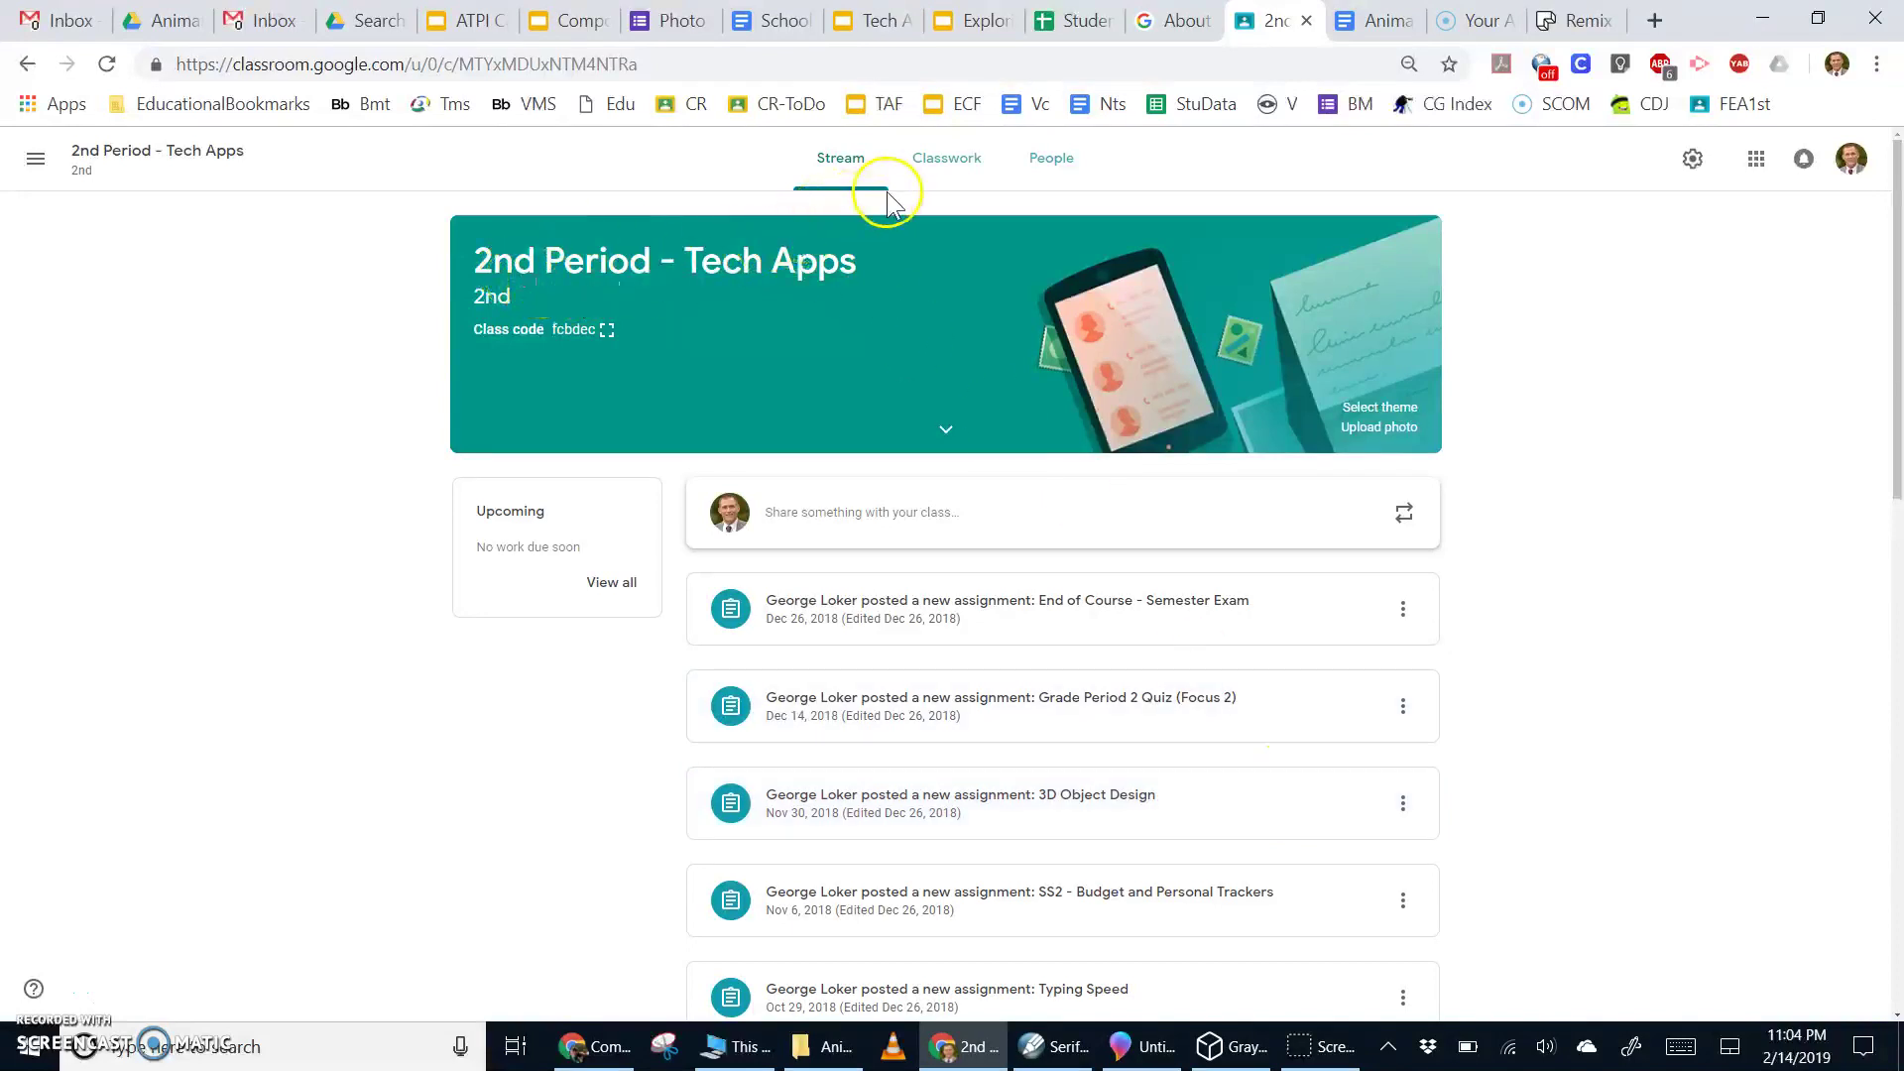
Open the Classwork list, load the earlier assignments, and expand the Animation assignment
{"action": "left_click", "coordinate": [935, 174]}
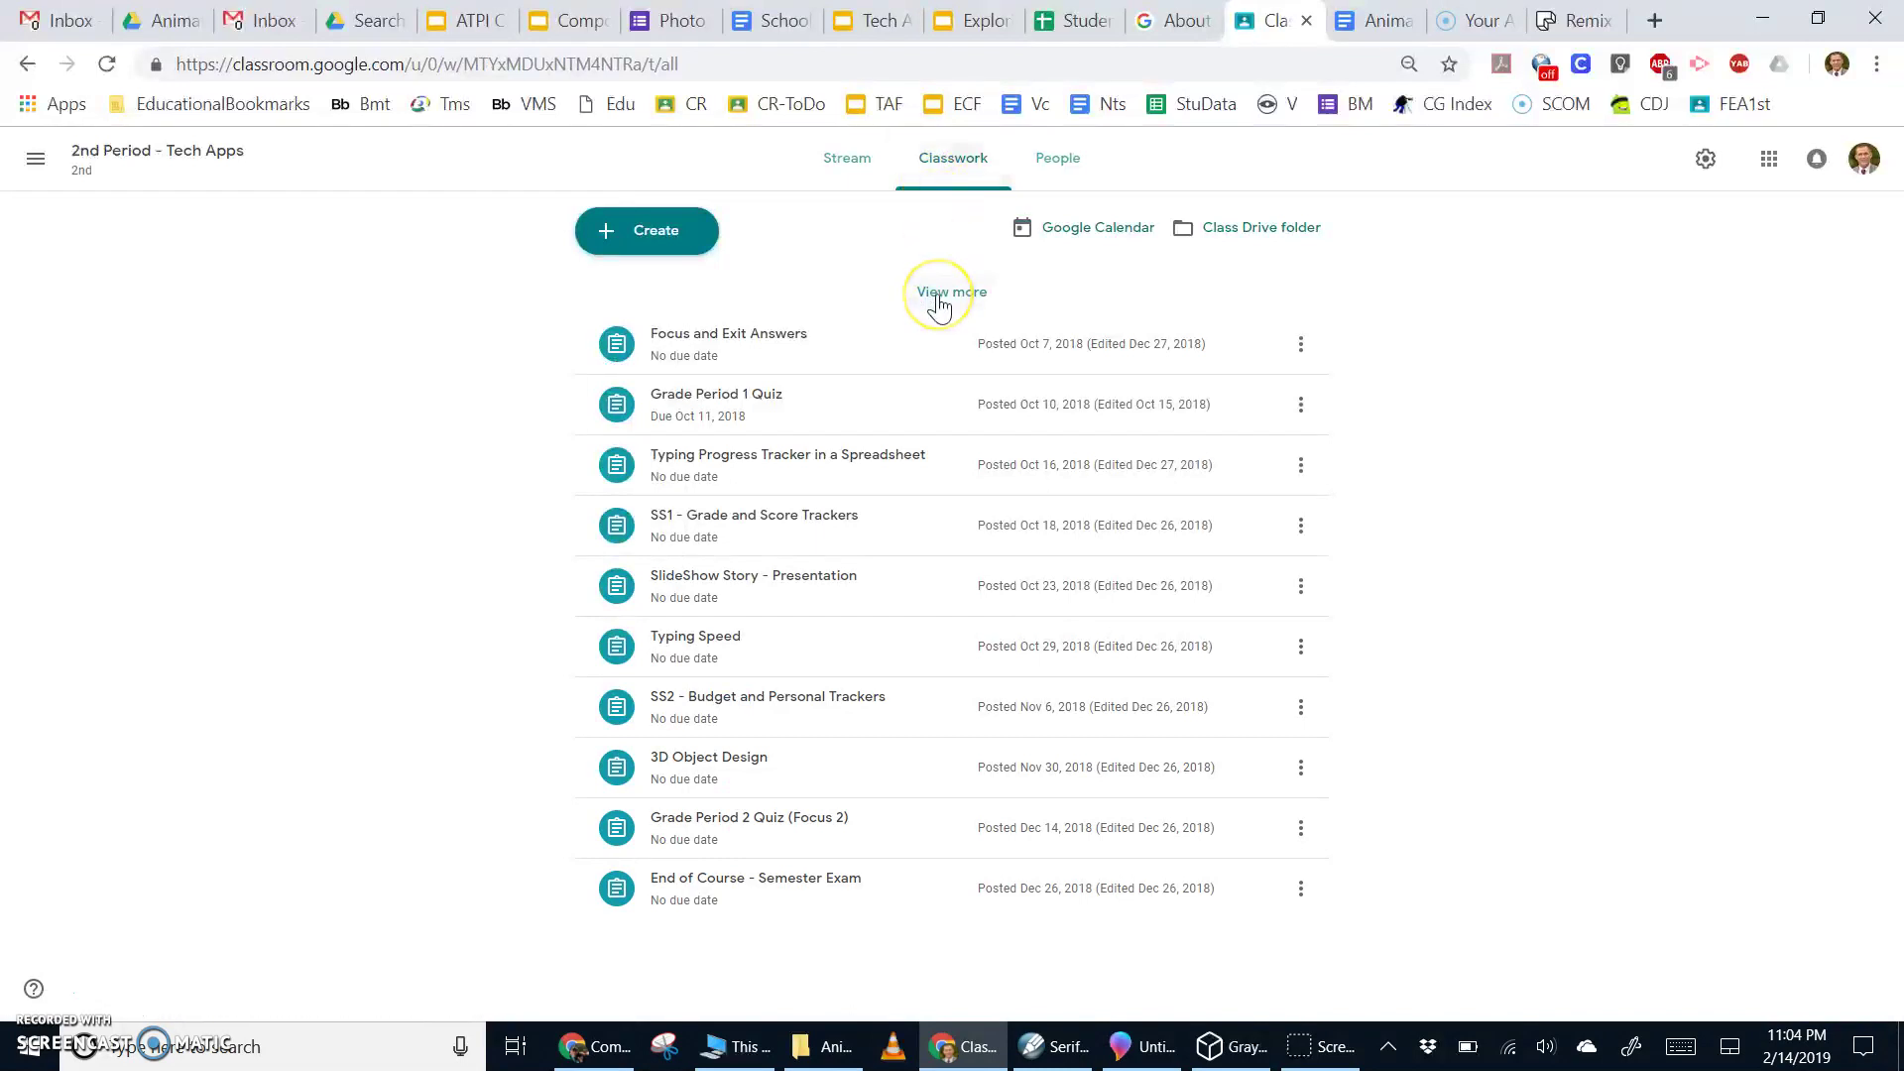
{"action": "left_click", "coordinate": [937, 296]}
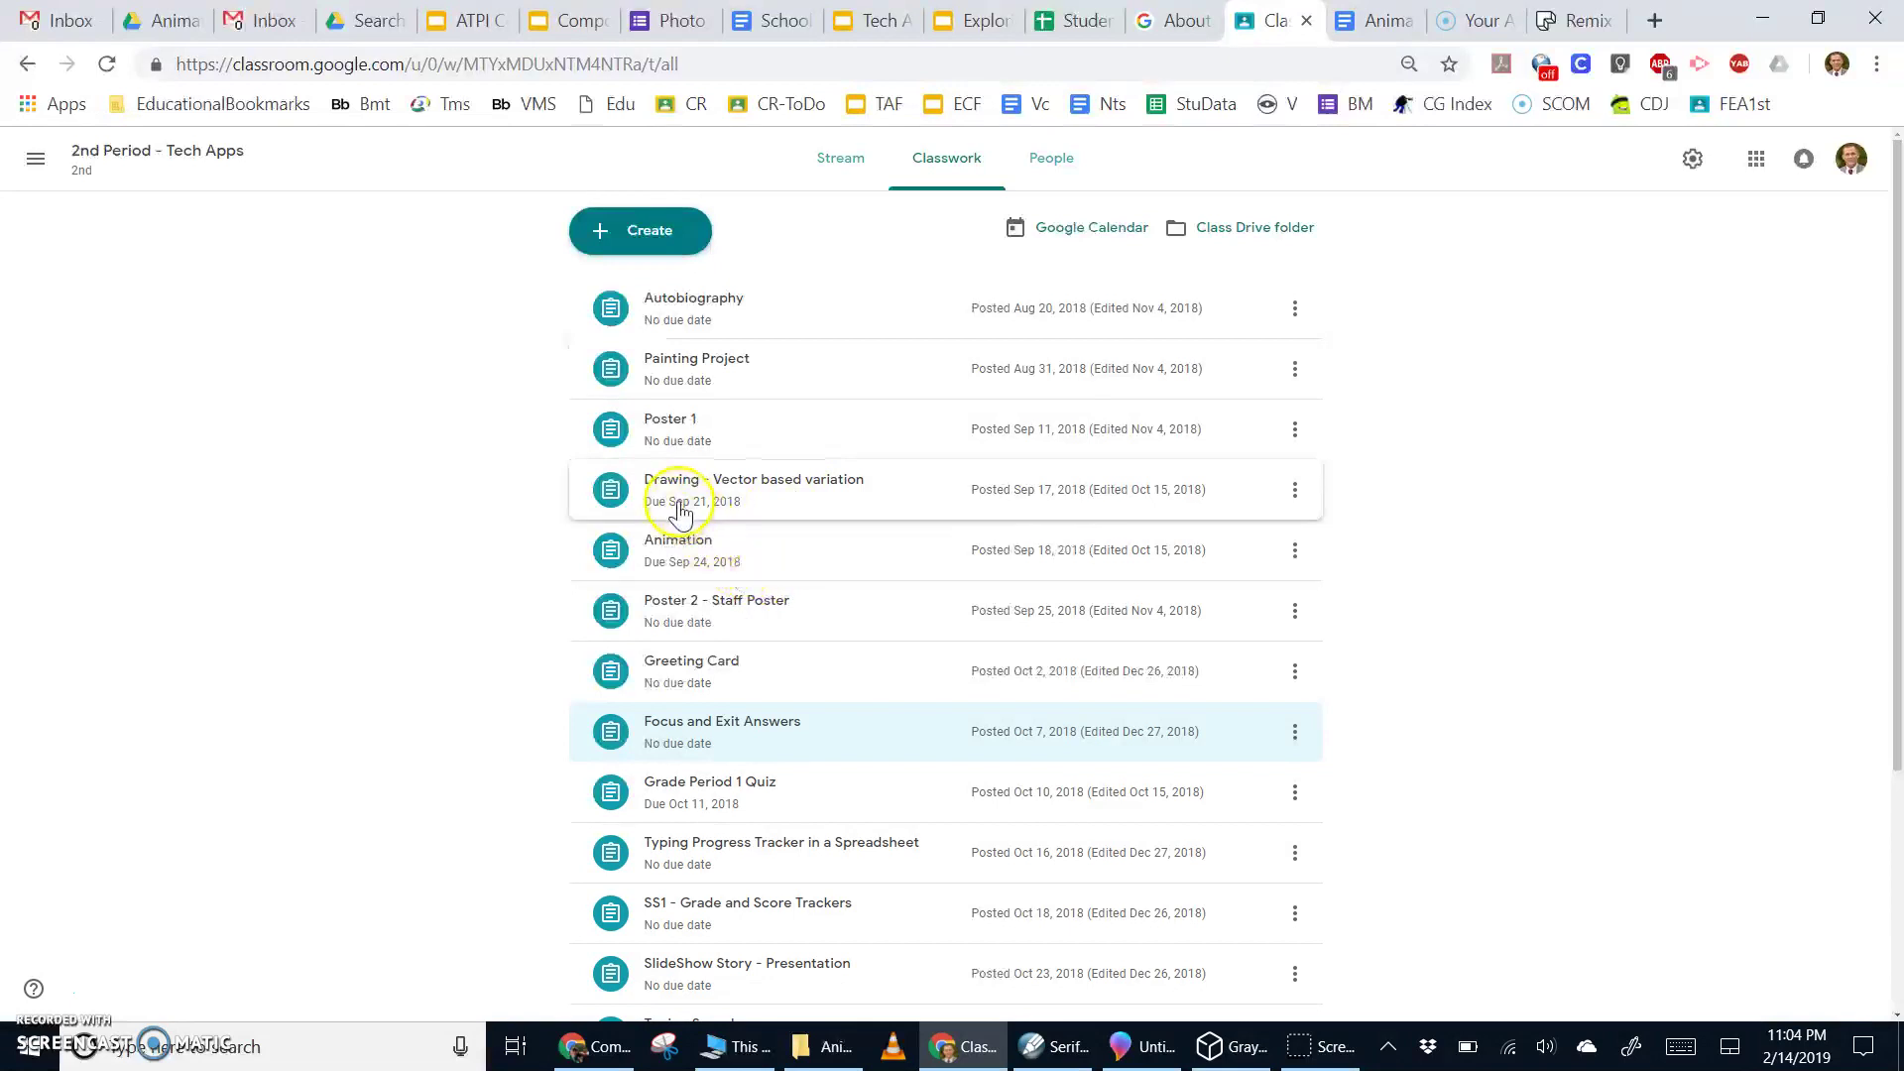
{"action": "left_click", "coordinate": [691, 552]}
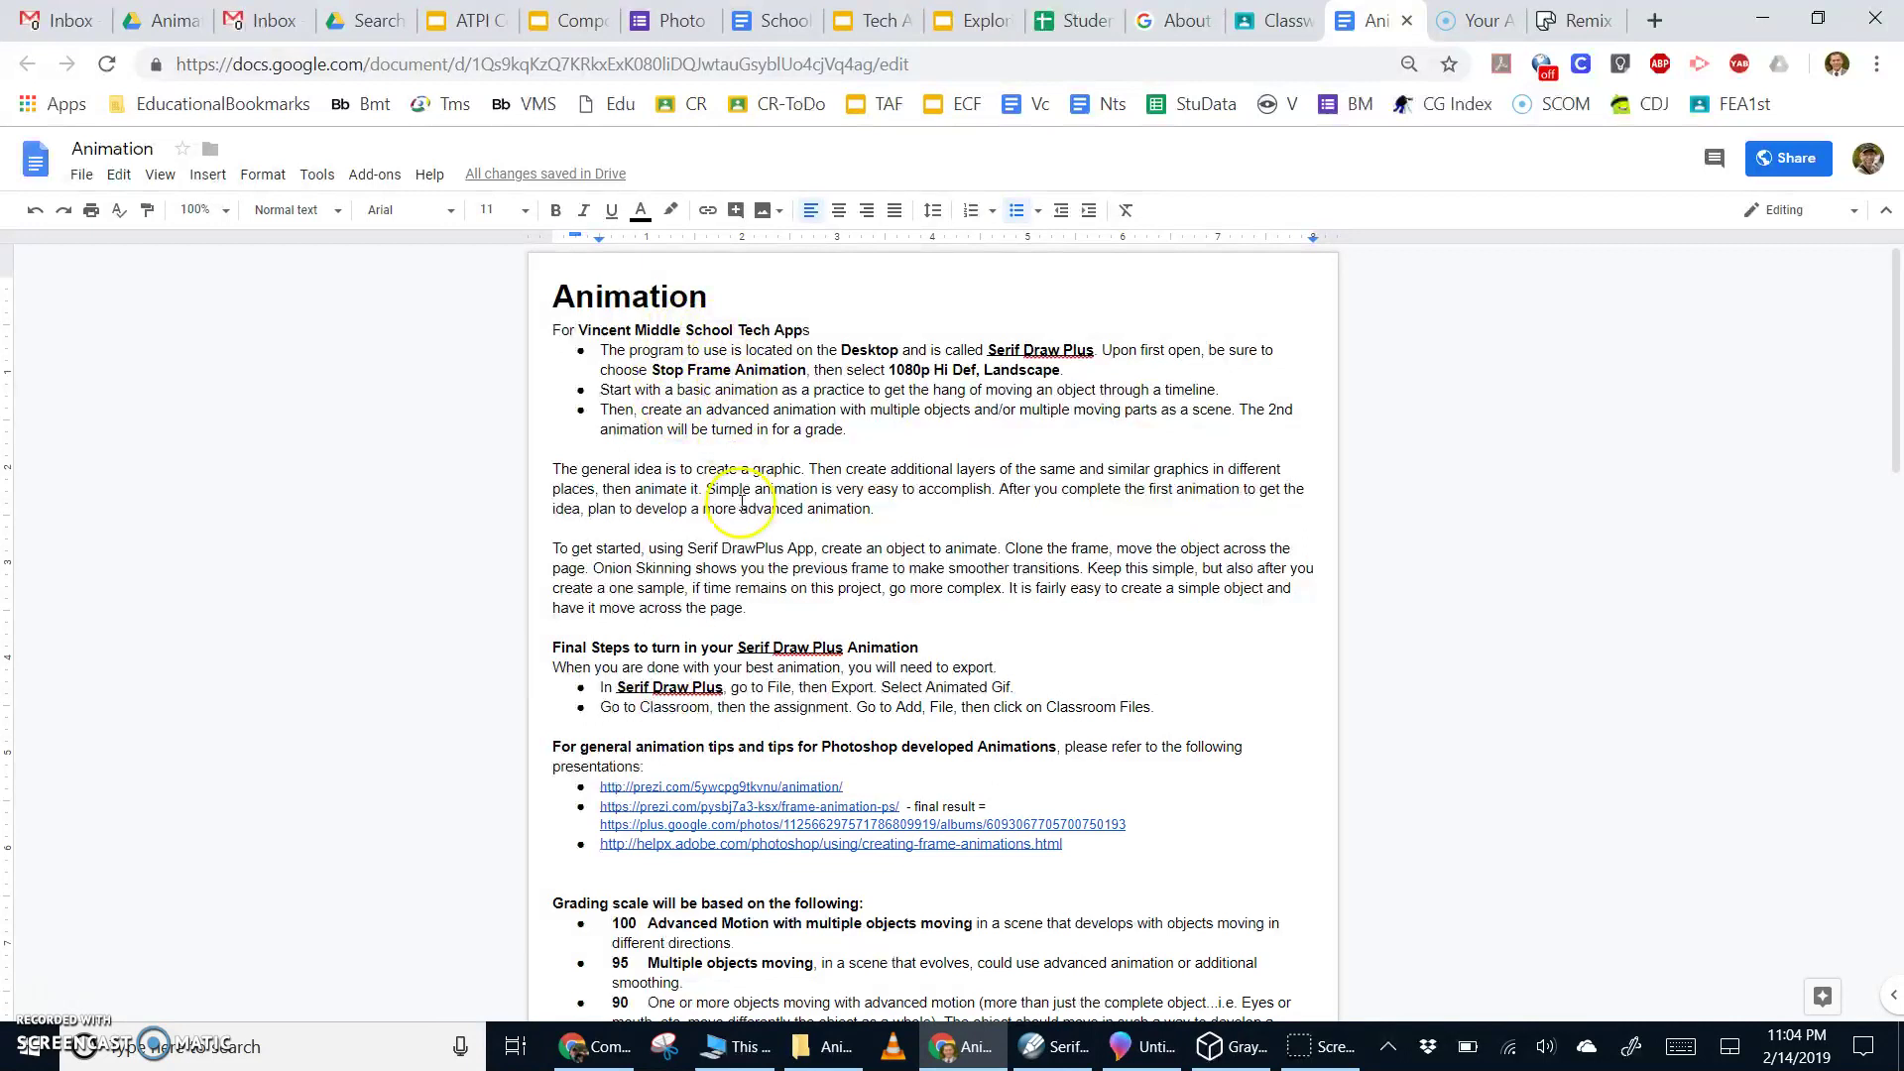
Underline 'Serif Draw Plus' in the instructions, then minimise all windows to show the desktop
{"action": "left_click", "coordinate": [857, 351]}
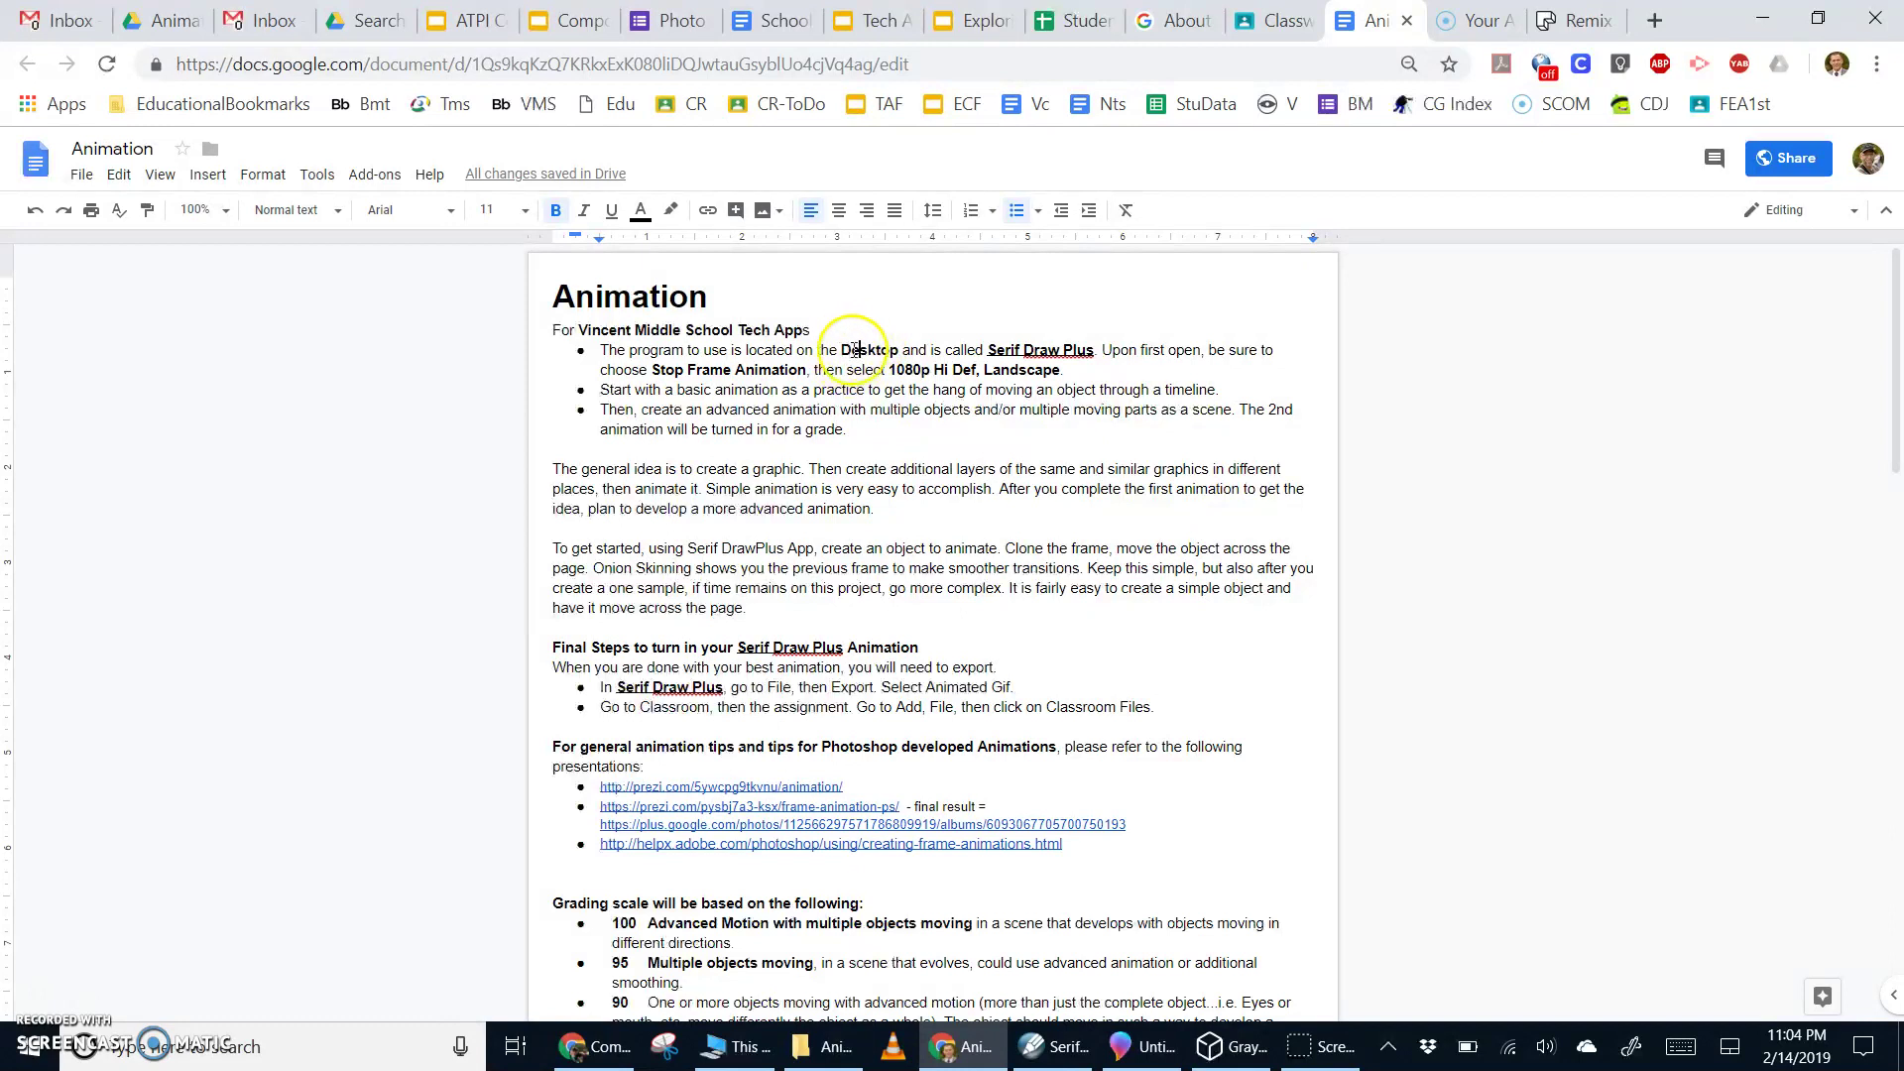
{"action": "left_click_drag", "start_coordinate": [989, 350], "coordinate": [1090, 350]}
{"action": "key", "text": "ctrl+u"}
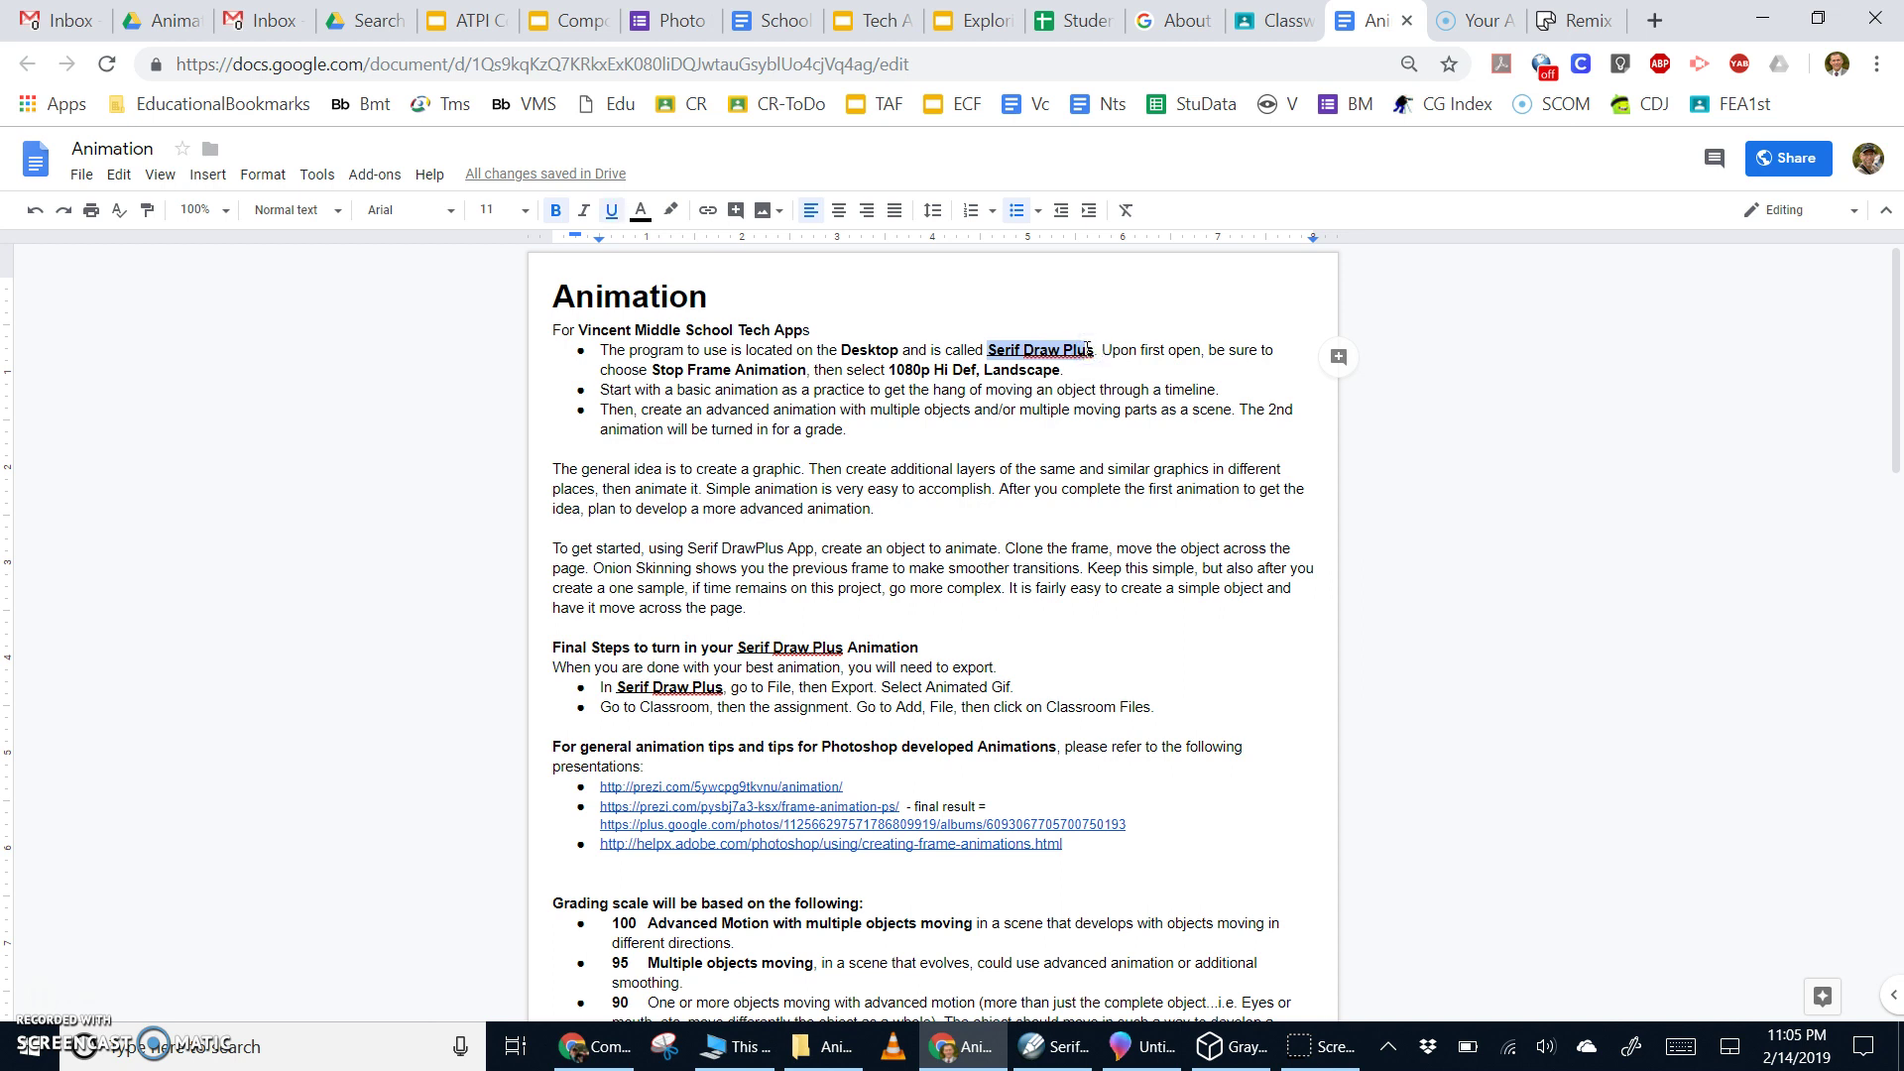
{"action": "key", "text": "super+d"}
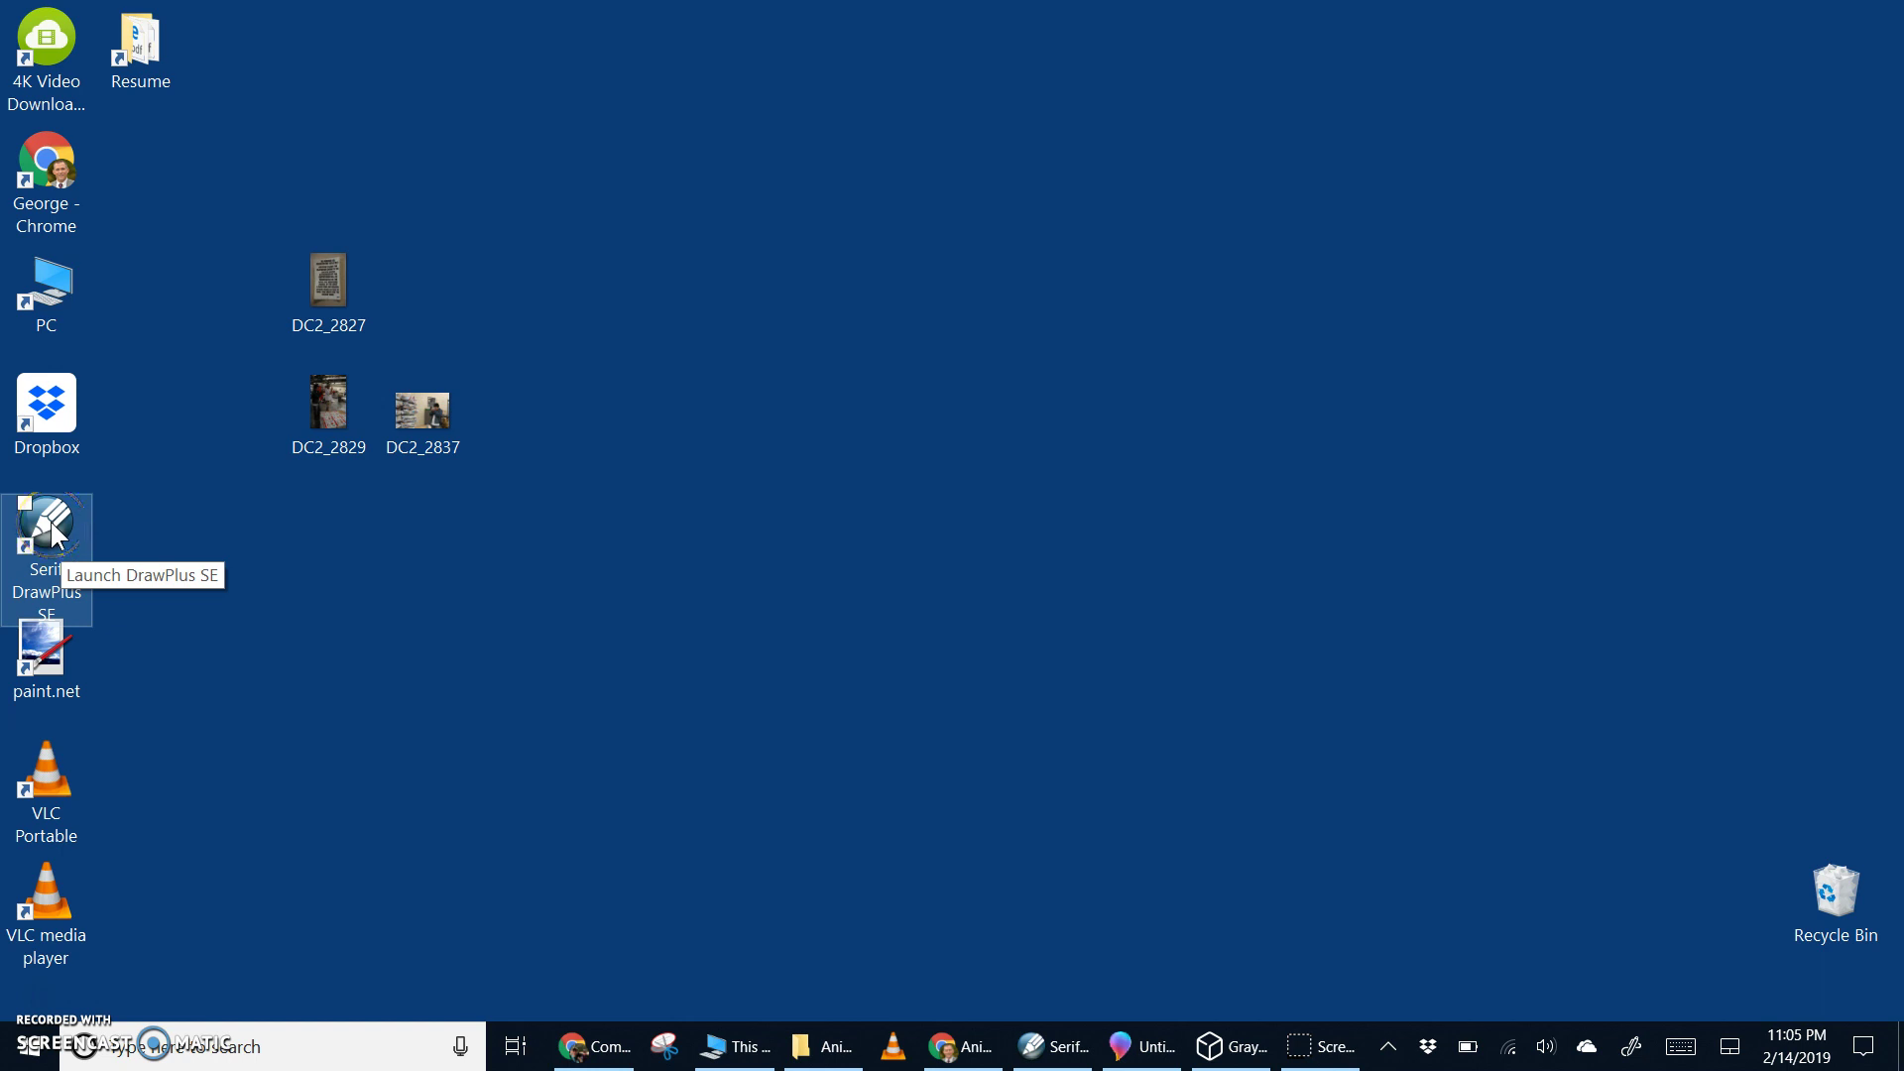
Restore the Serif DrawPlus bee animation window from the taskbar
{"action": "left_click", "coordinate": [1044, 1060]}
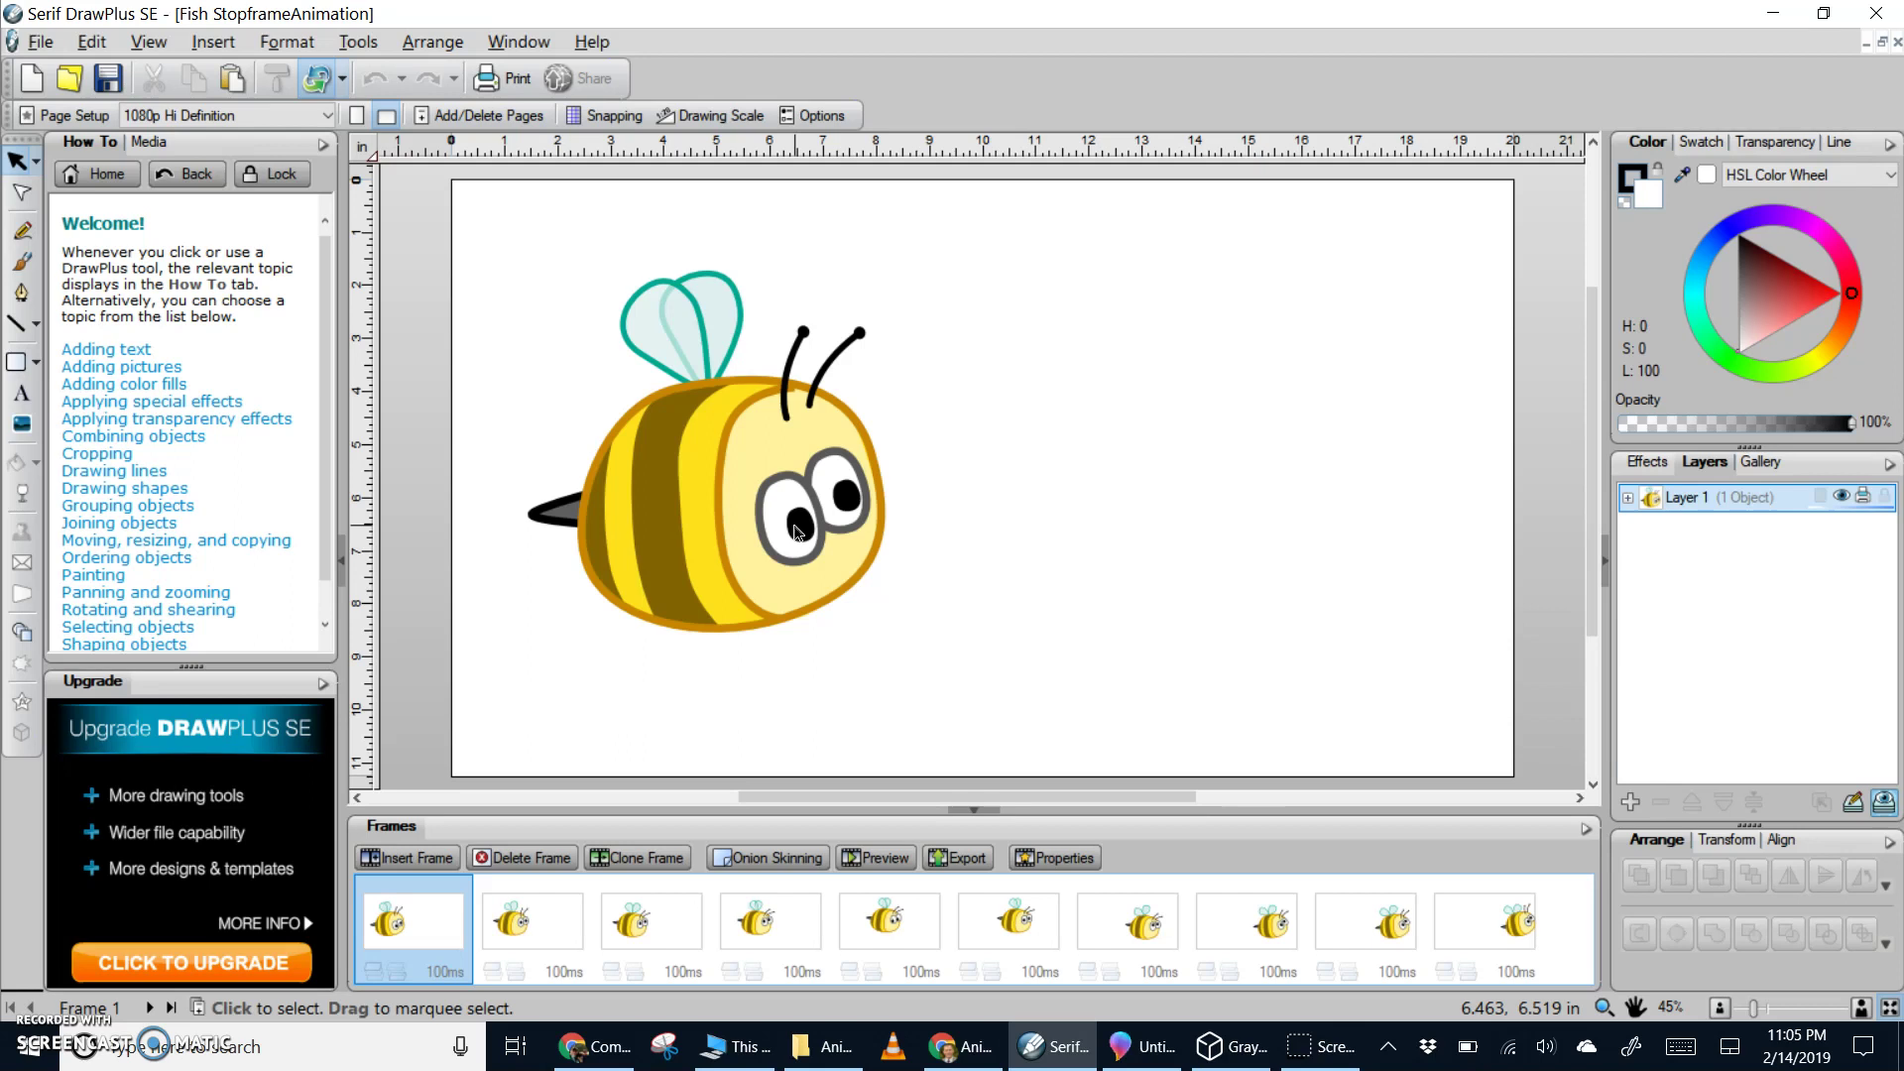
Play the bee animation preview, stop it, and step forward to Frame 5
{"action": "left_click", "coordinate": [894, 859]}
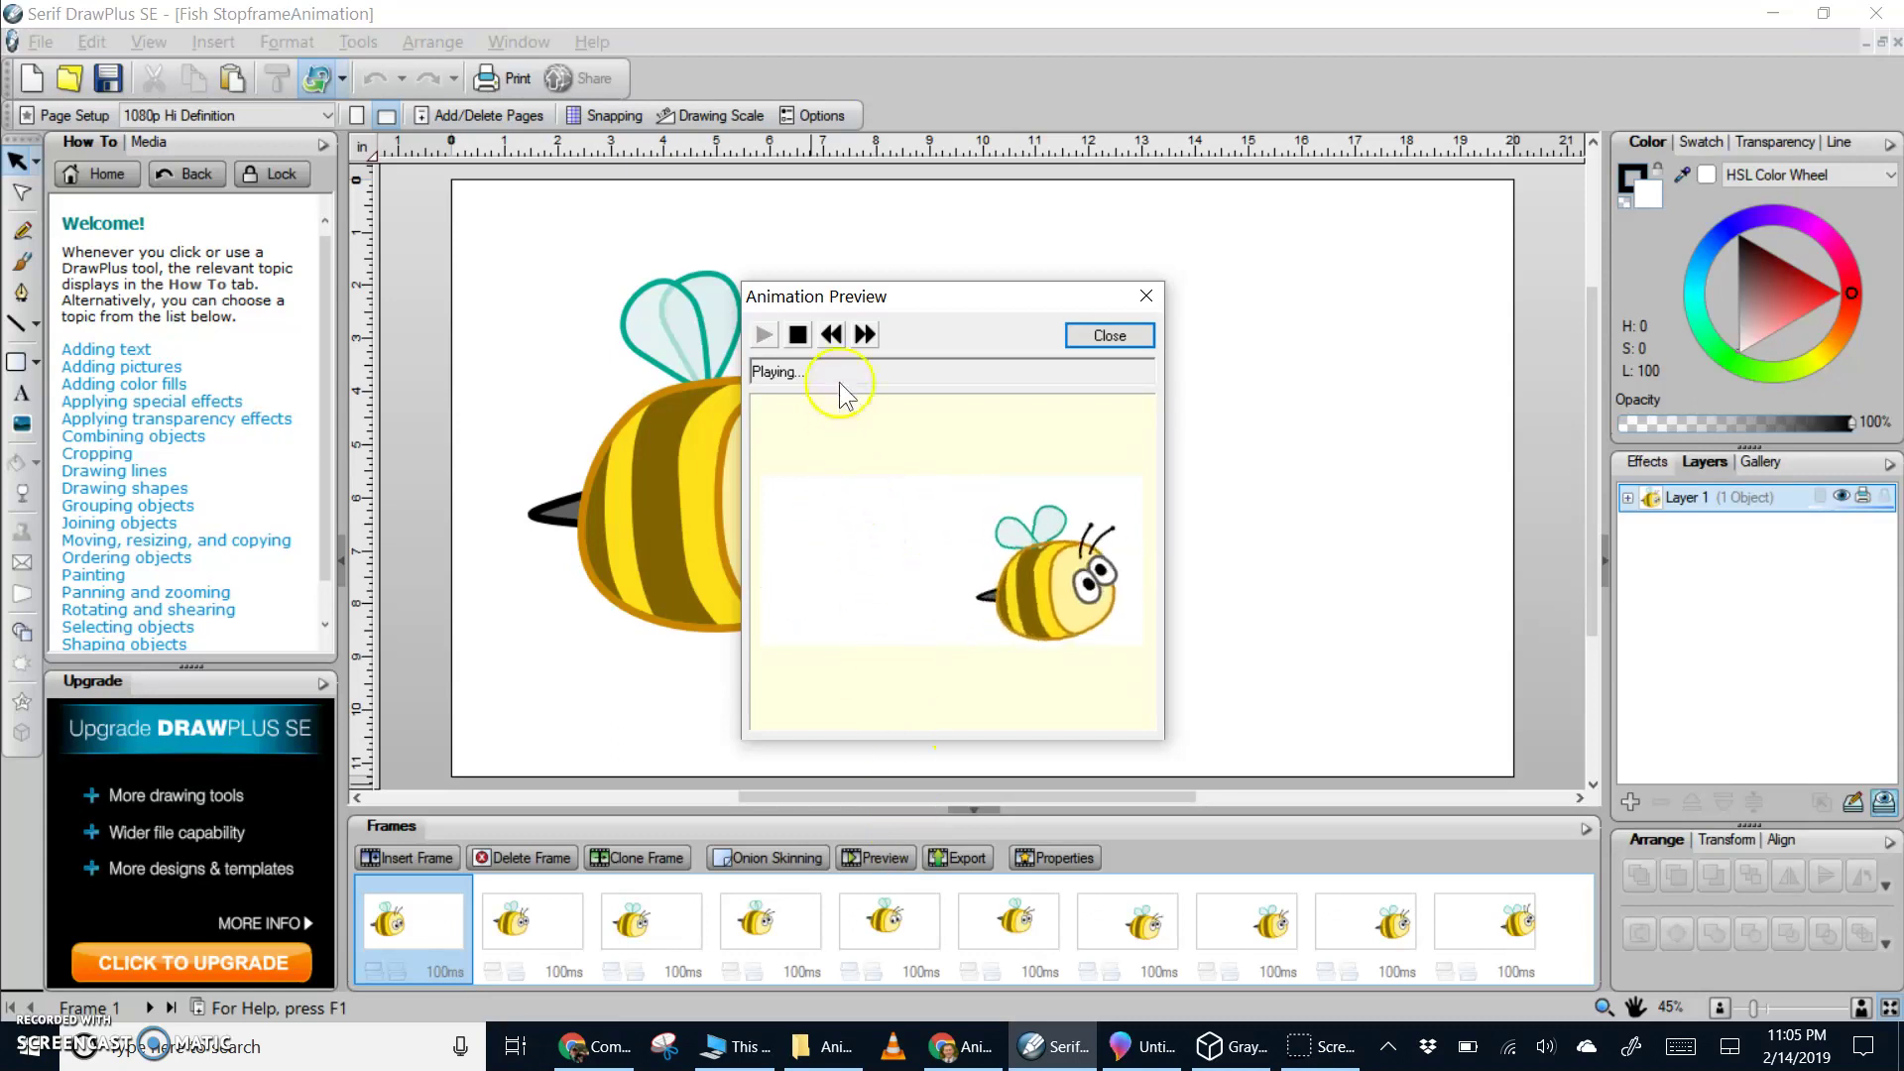
{"action": "left_click", "coordinate": [806, 339]}
{"action": "left_click", "coordinate": [863, 332]}
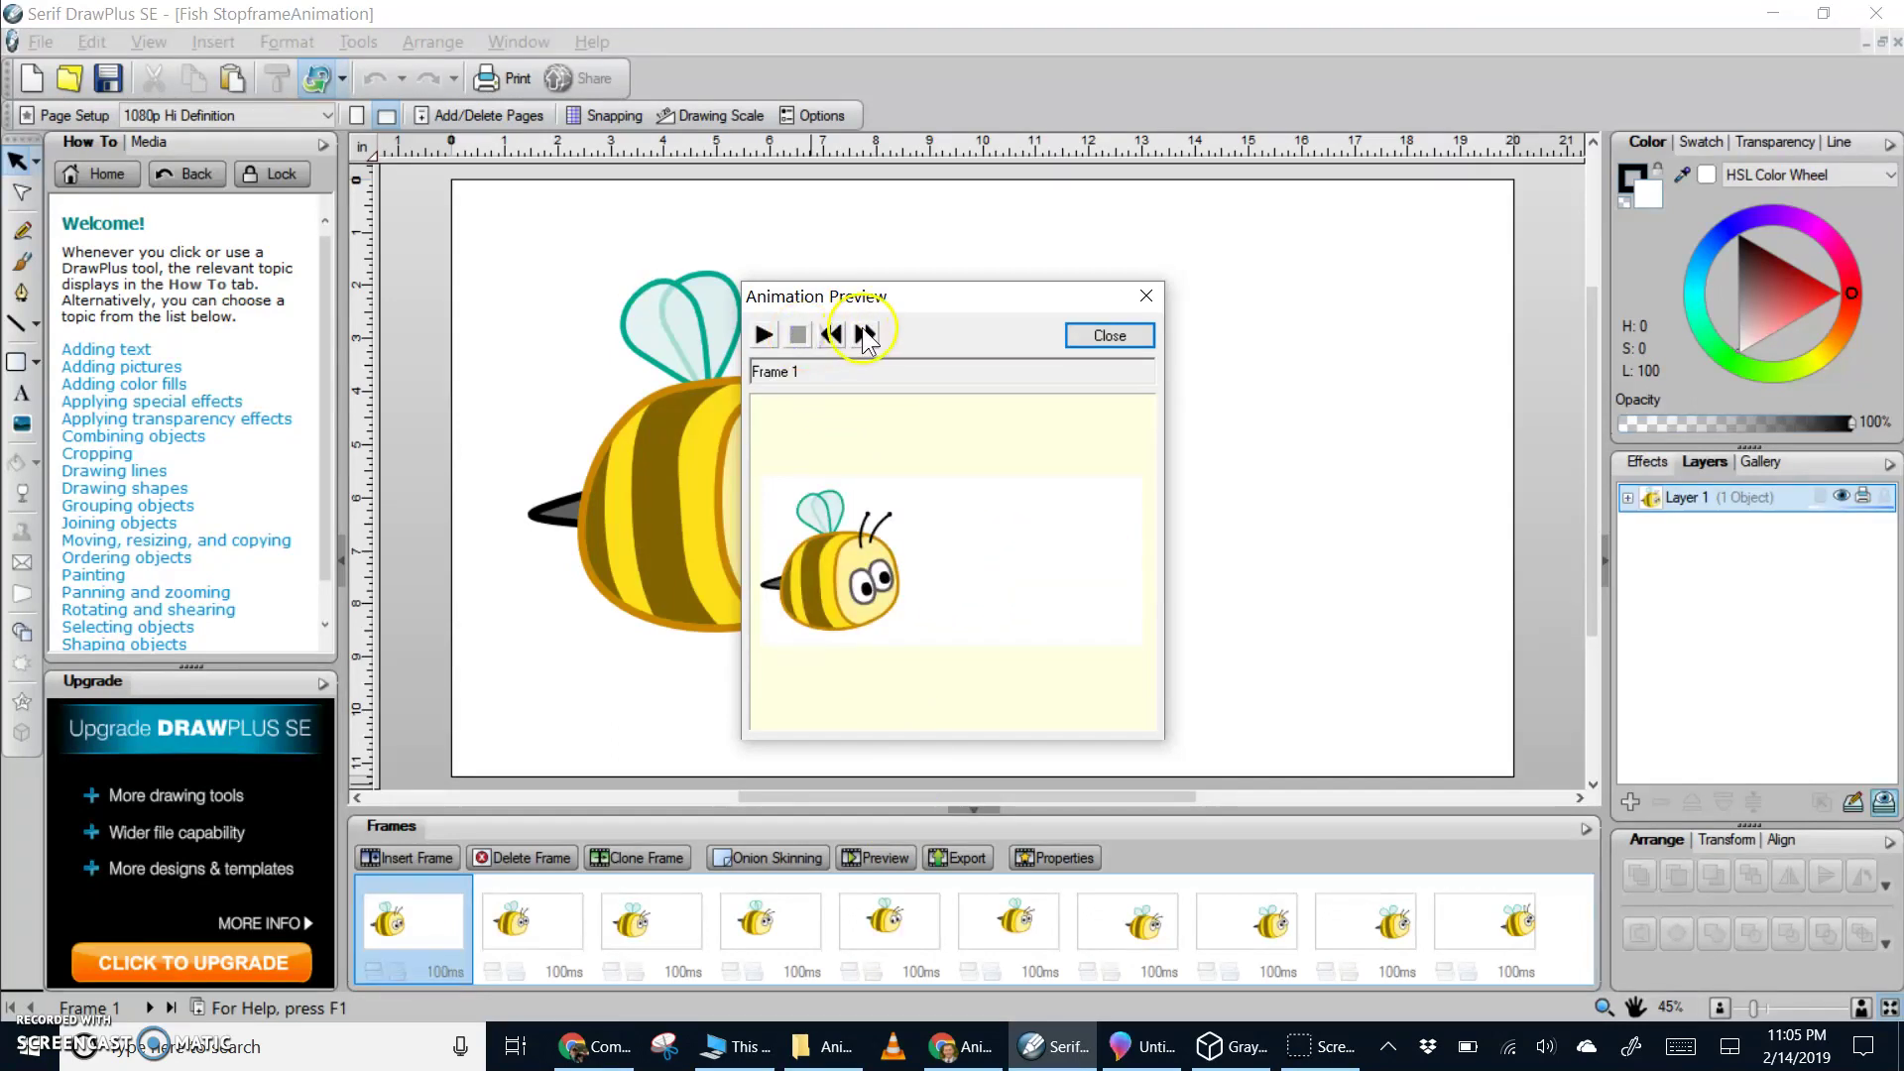
{"action": "left_click", "coordinate": [865, 334]}
{"action": "left_click", "coordinate": [864, 335]}
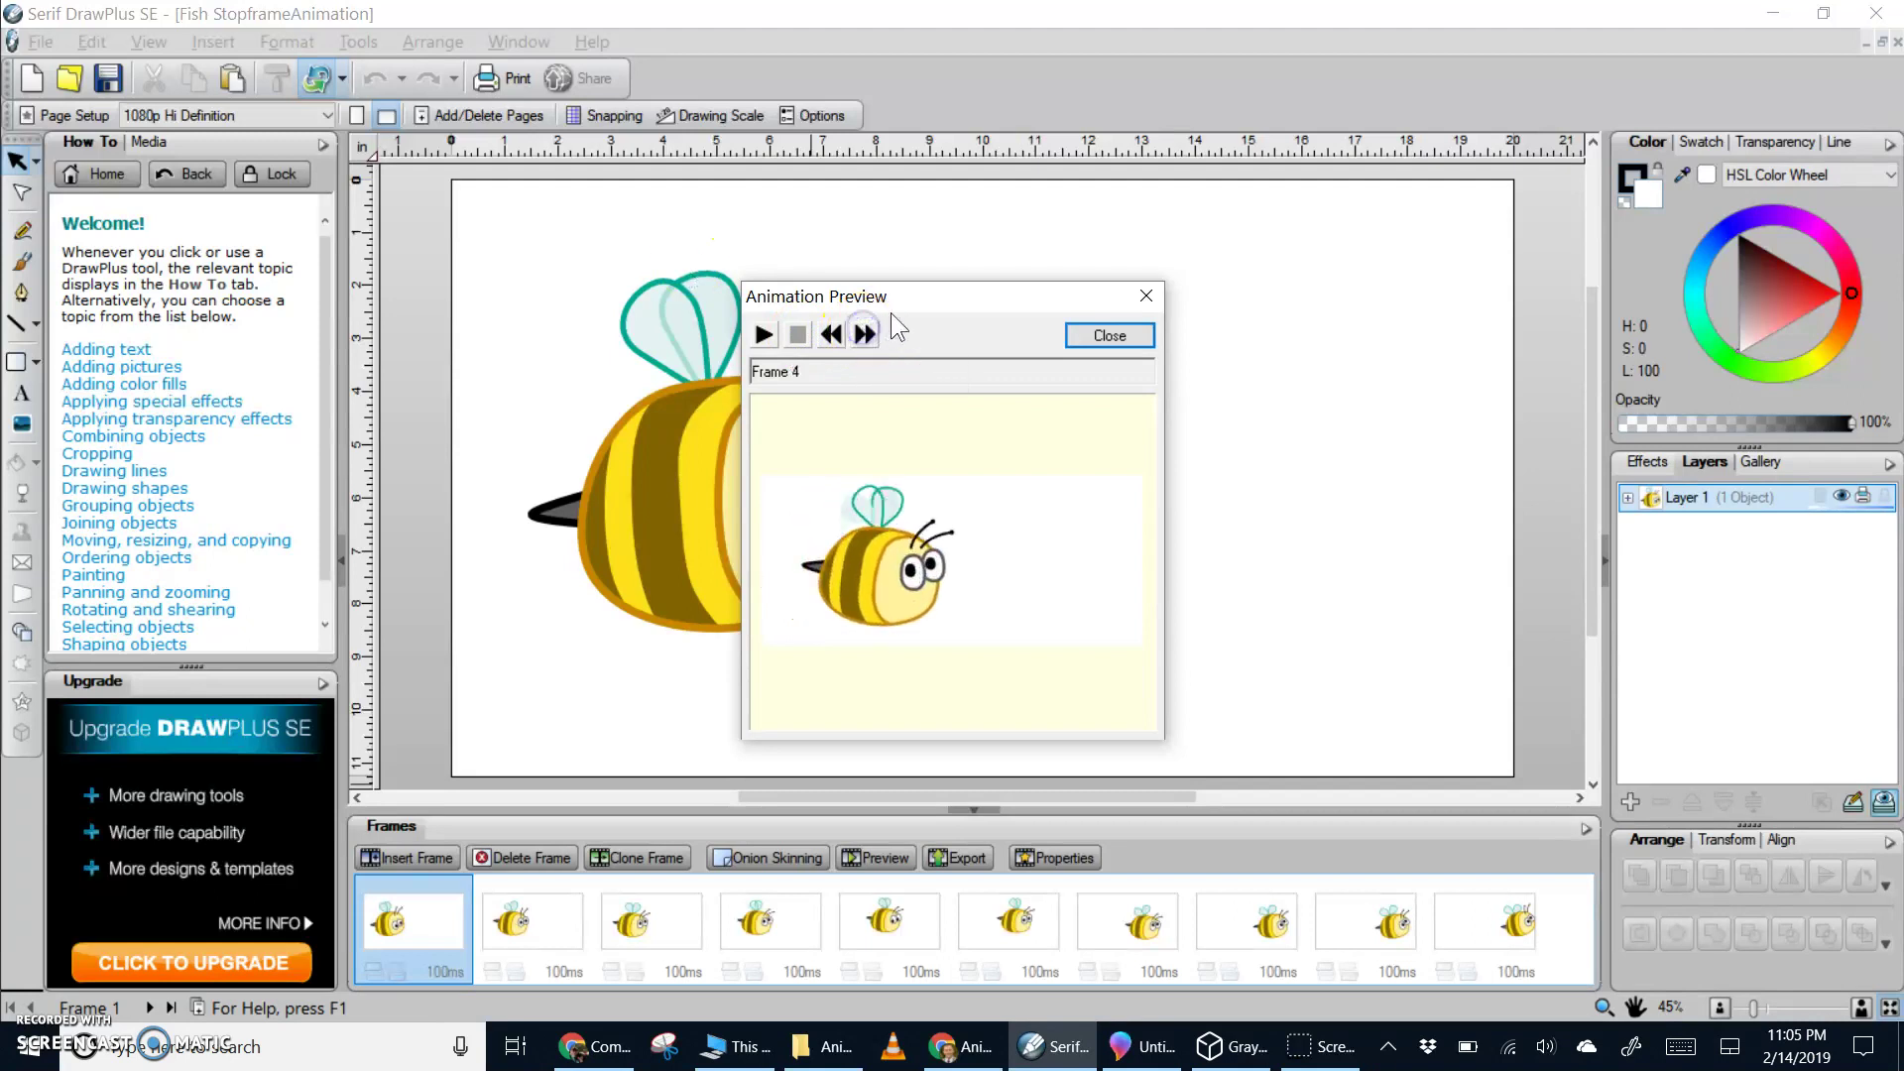
{"action": "left_click", "coordinate": [867, 333]}
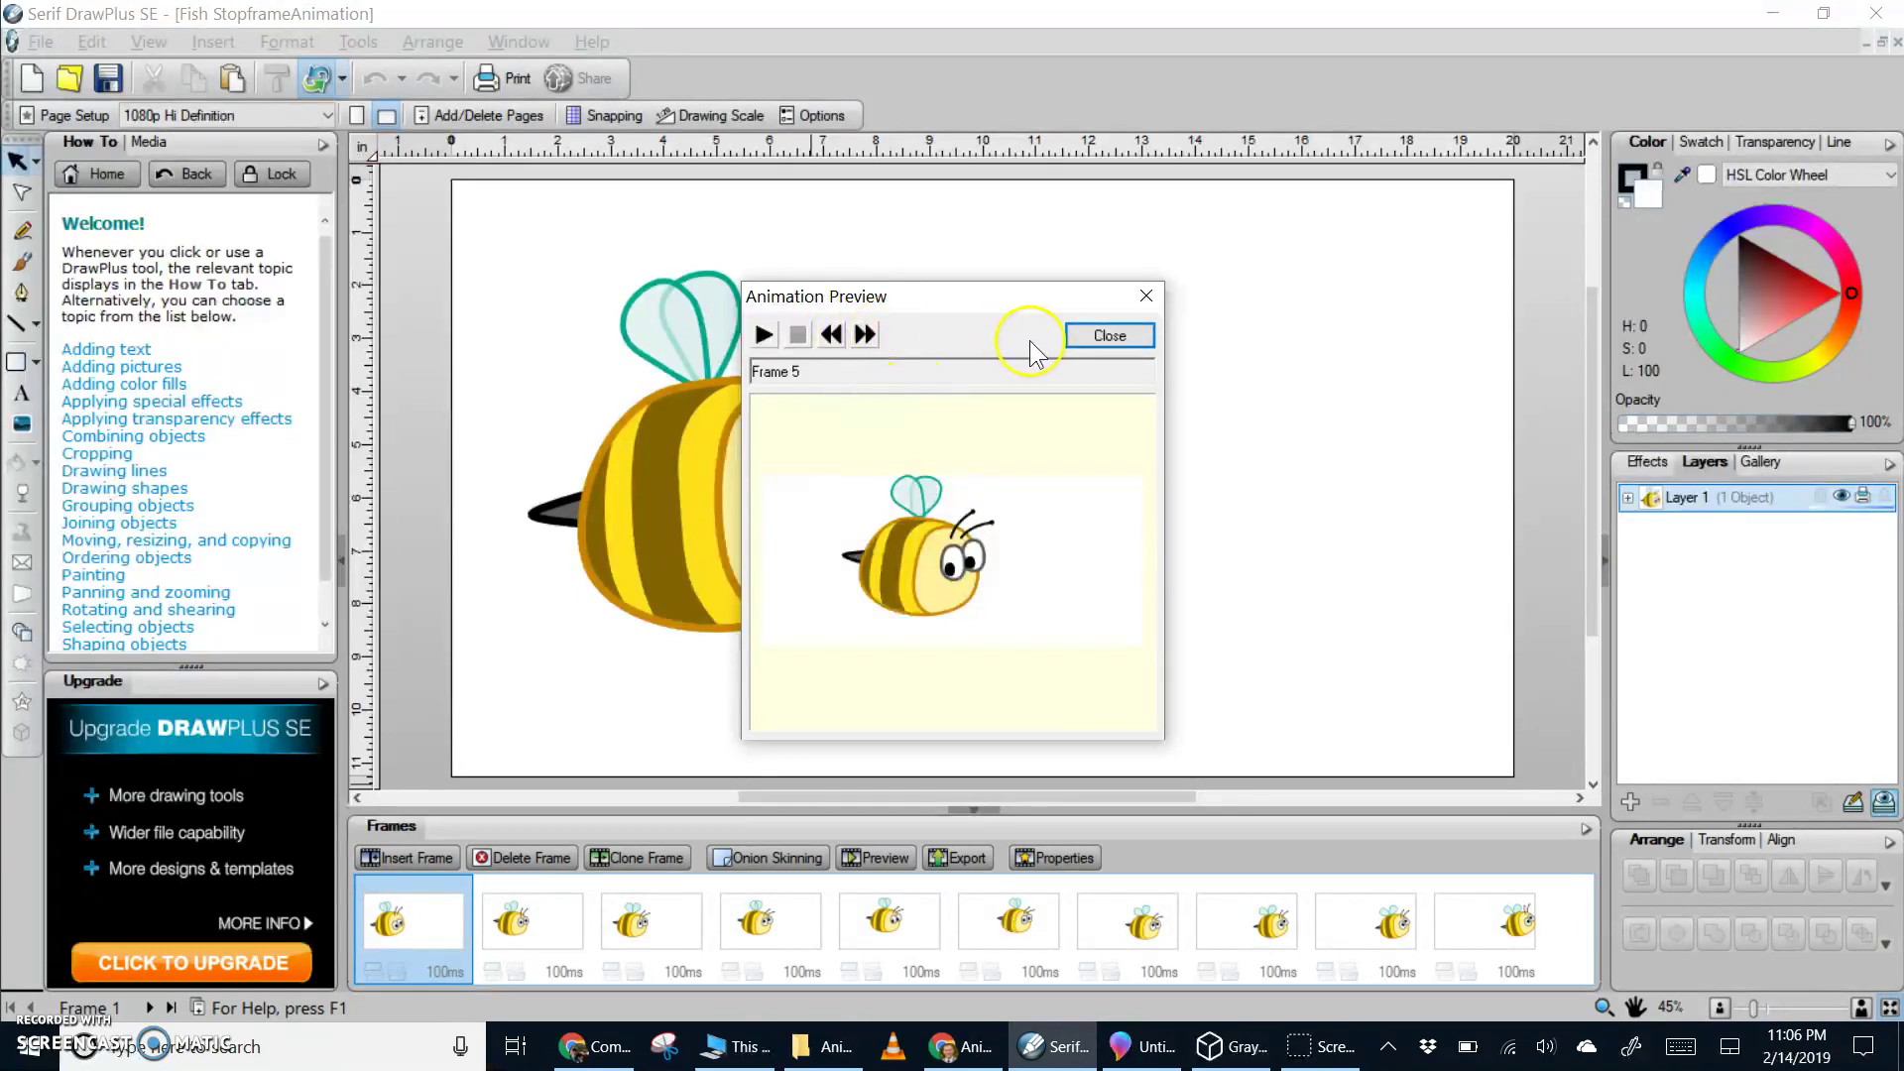
Close the preview and flip between Frames 1 and 2 to compare the bee's pose
{"action": "left_click", "coordinate": [1118, 336]}
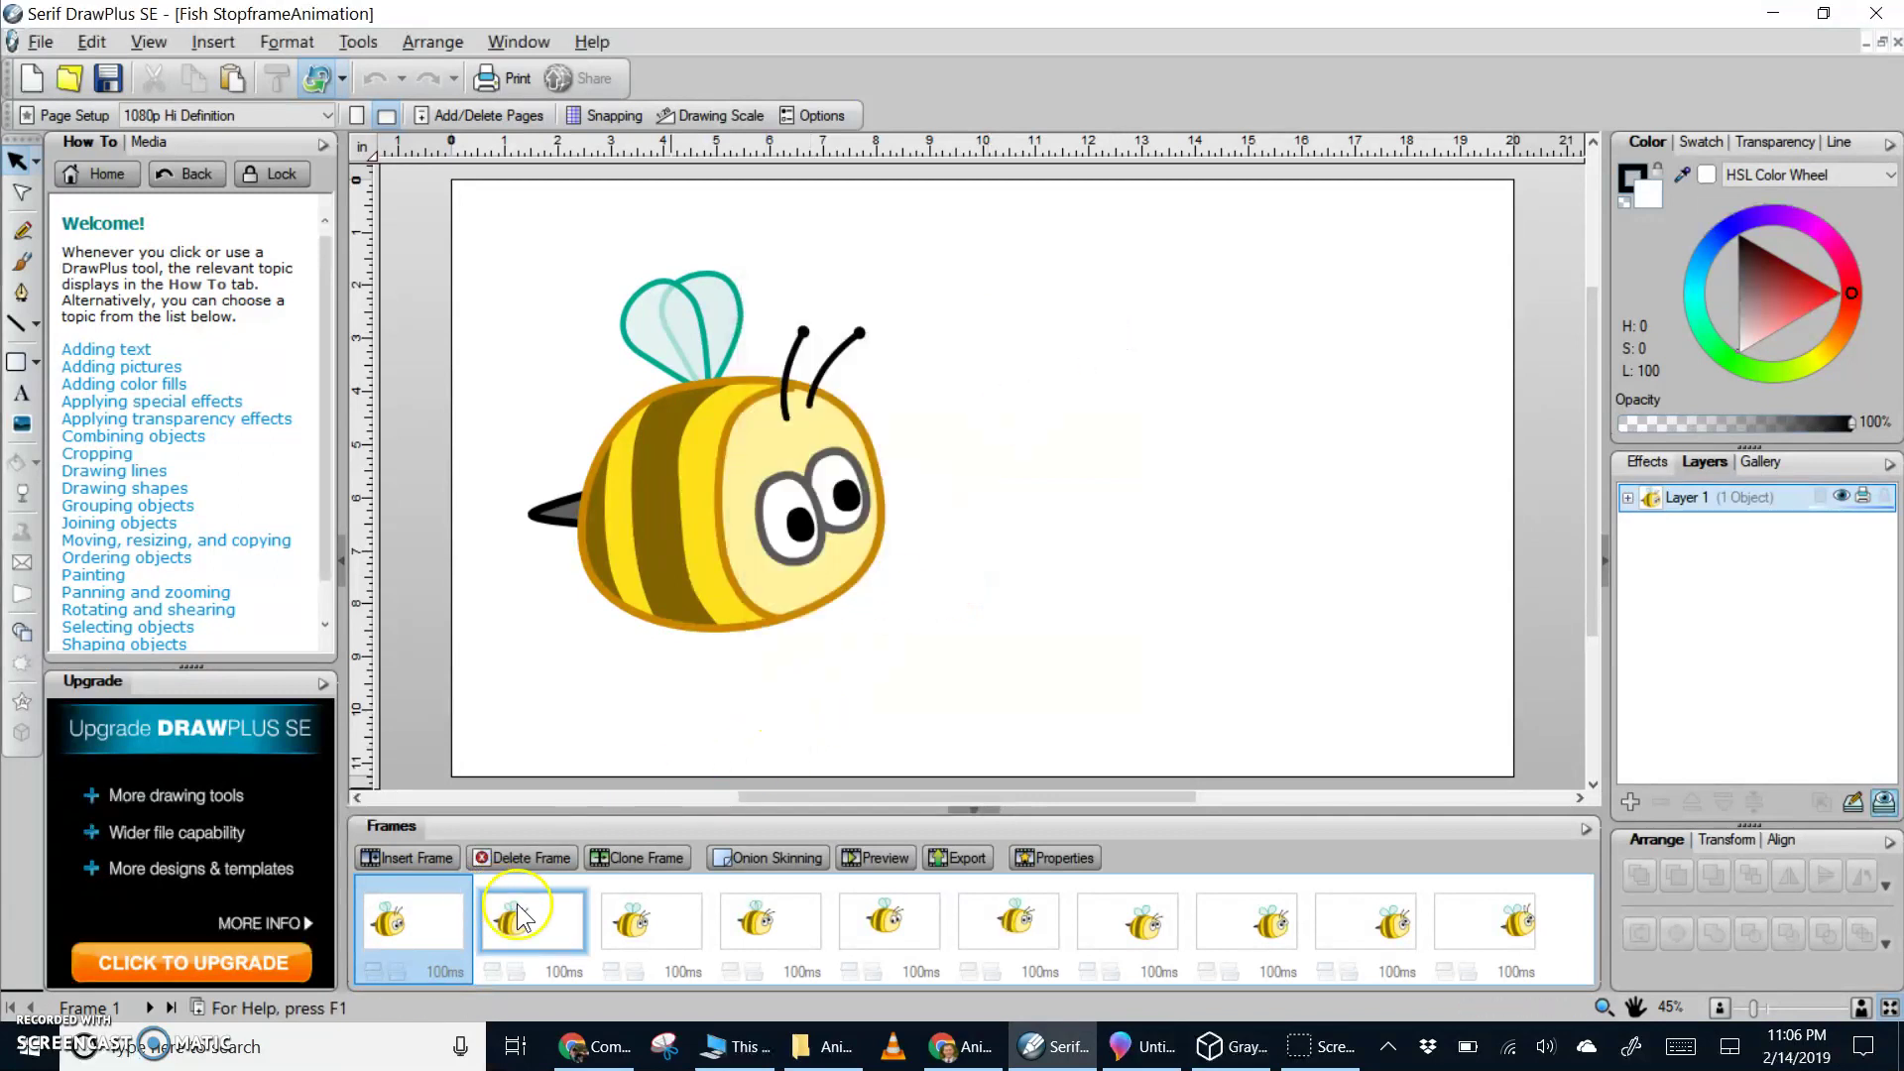
{"action": "left_click", "coordinate": [446, 944]}
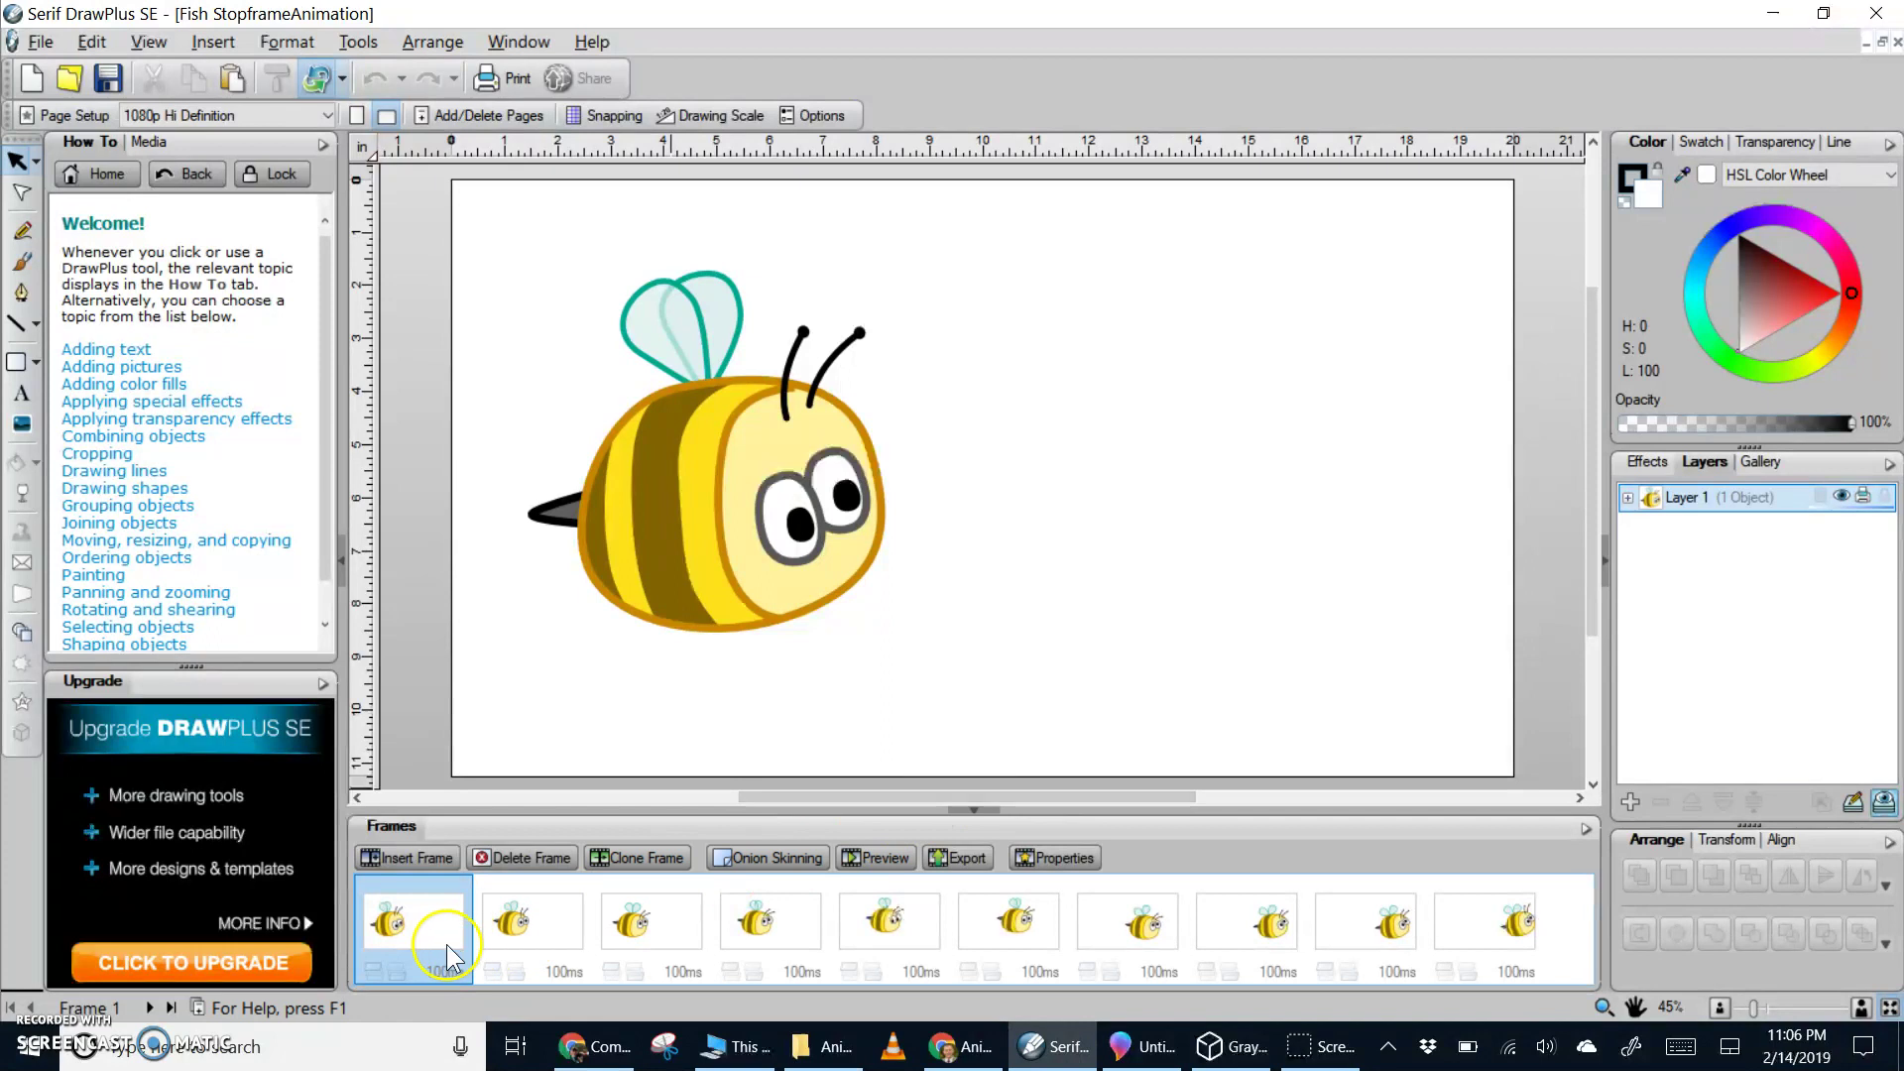
{"action": "left_click", "coordinate": [399, 929]}
{"action": "left_click", "coordinate": [417, 924]}
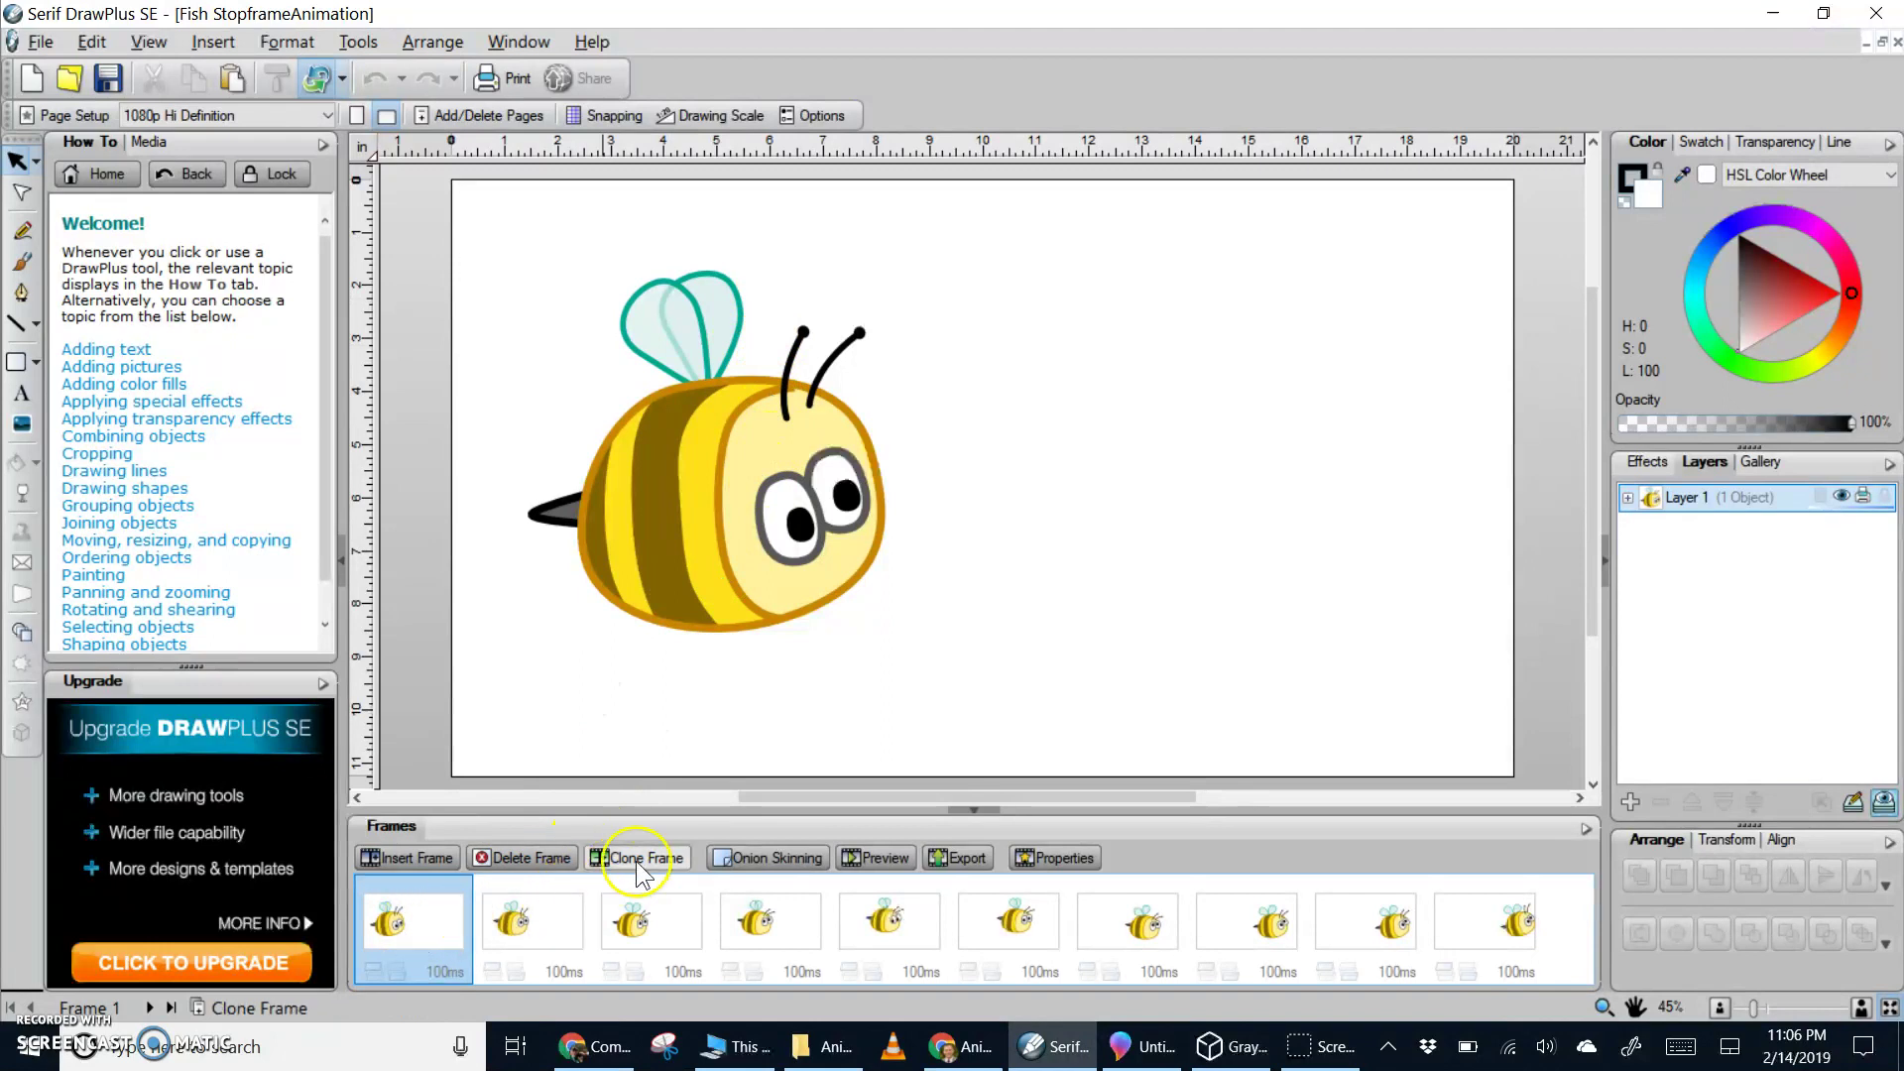
{"action": "left_click", "coordinate": [512, 928]}
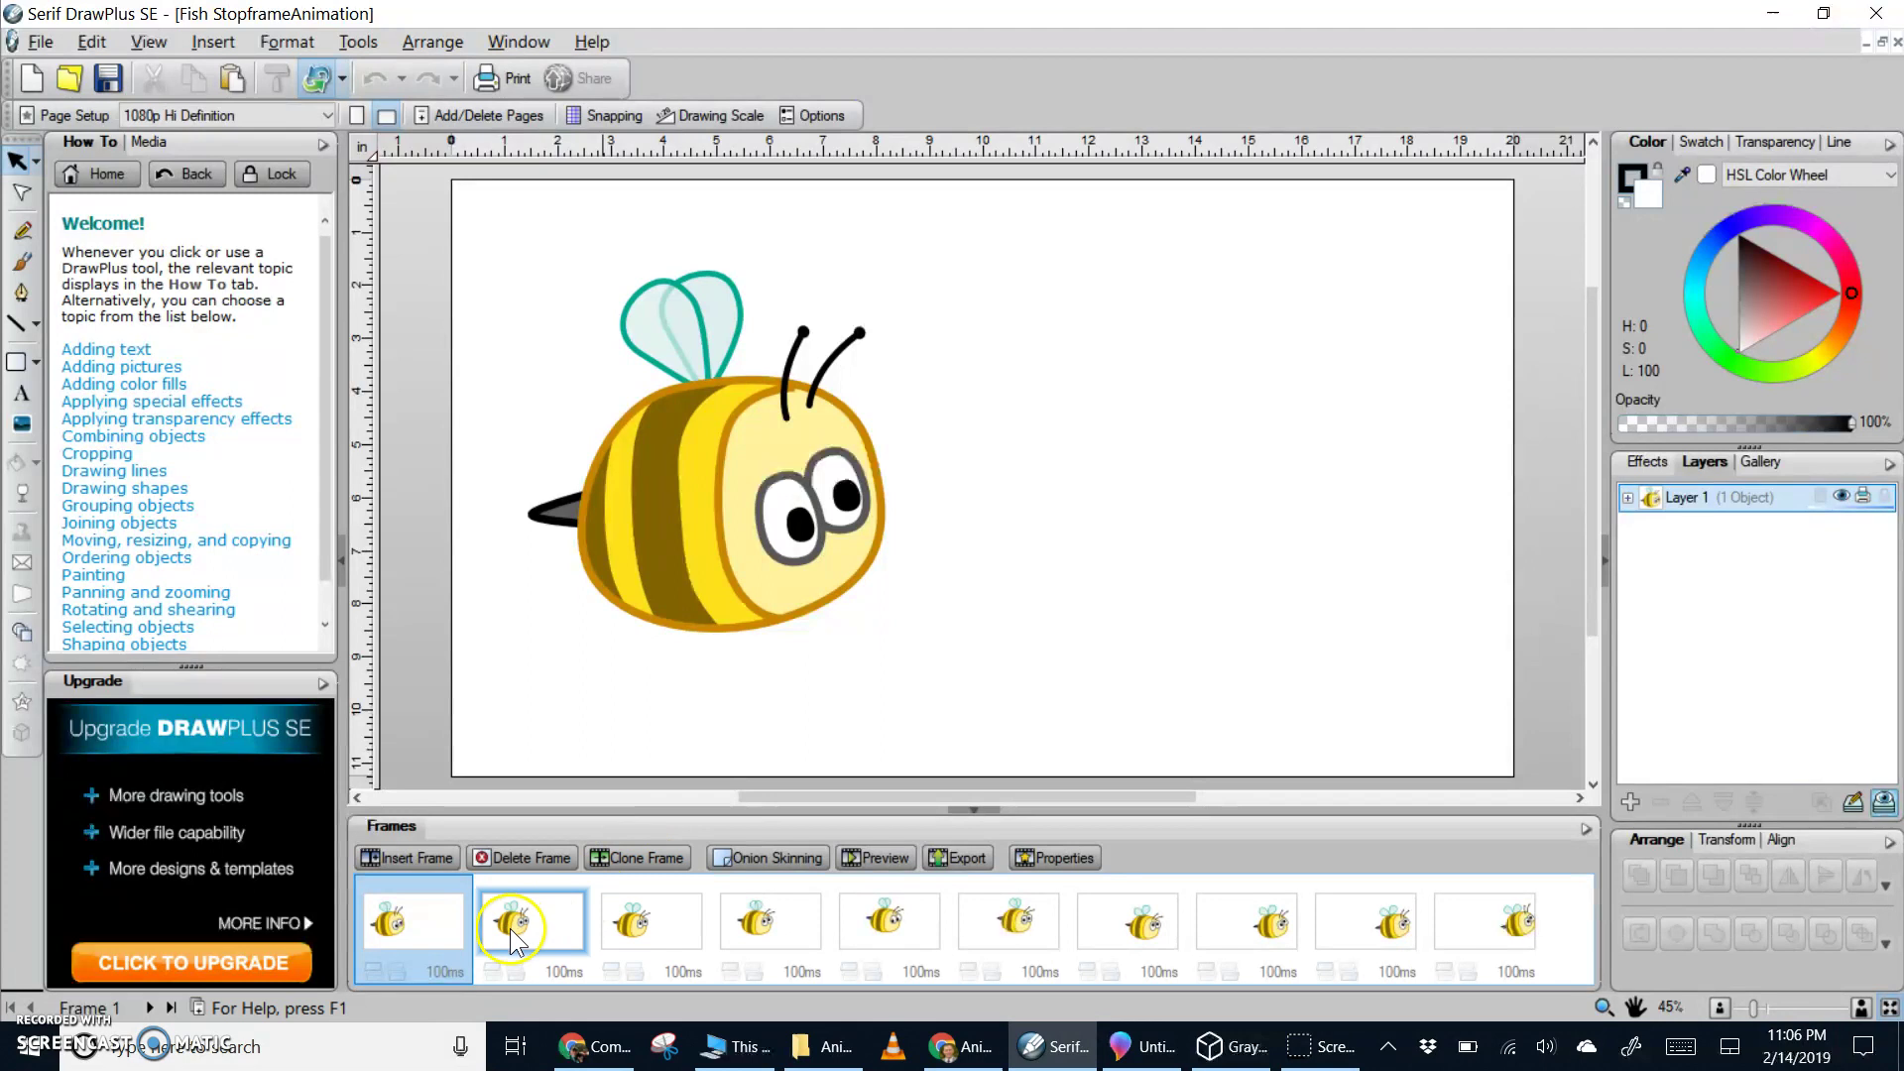
{"action": "left_click", "coordinate": [391, 928]}
{"action": "left_click", "coordinate": [512, 928]}
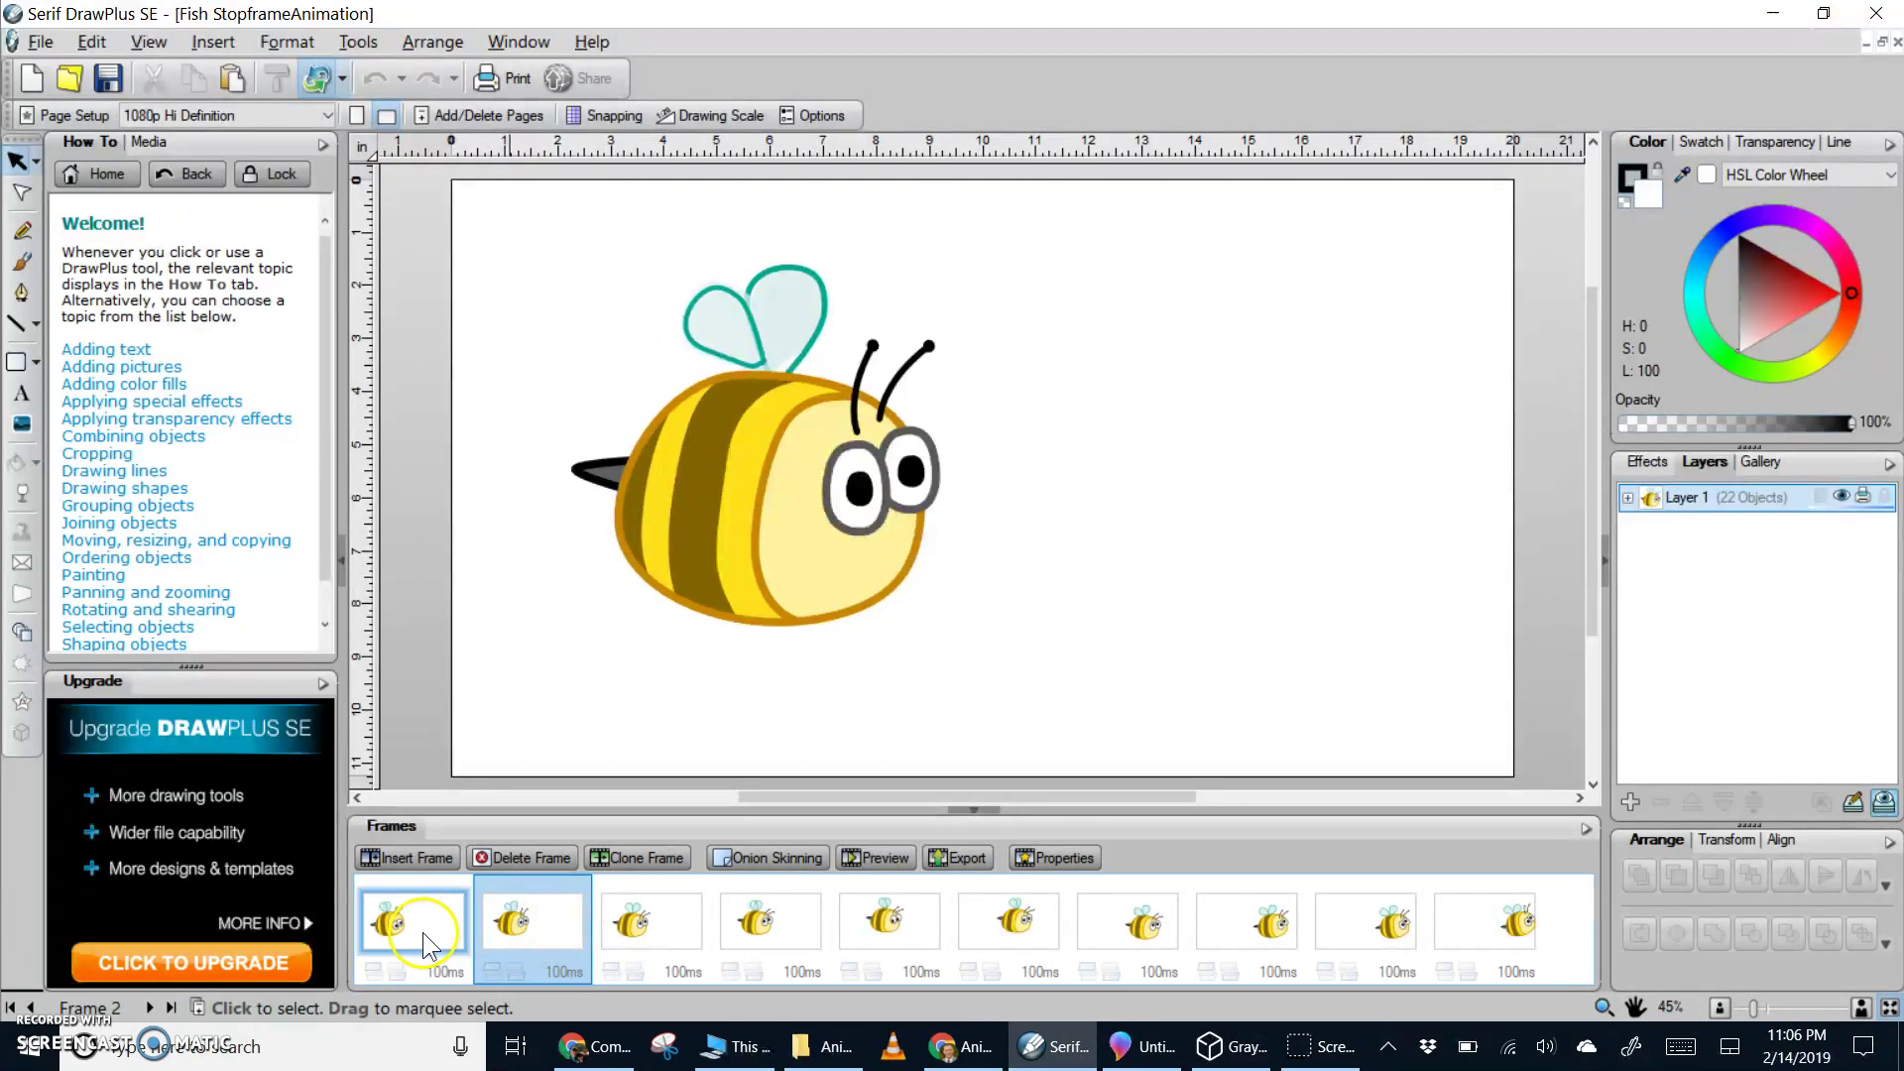
{"action": "left_click", "coordinate": [395, 927]}
Select the bee, its face and its body stripe on Frames 1 and 2, then move to Frame 3
{"action": "left_click", "coordinate": [662, 536]}
{"action": "left_click", "coordinate": [512, 927]}
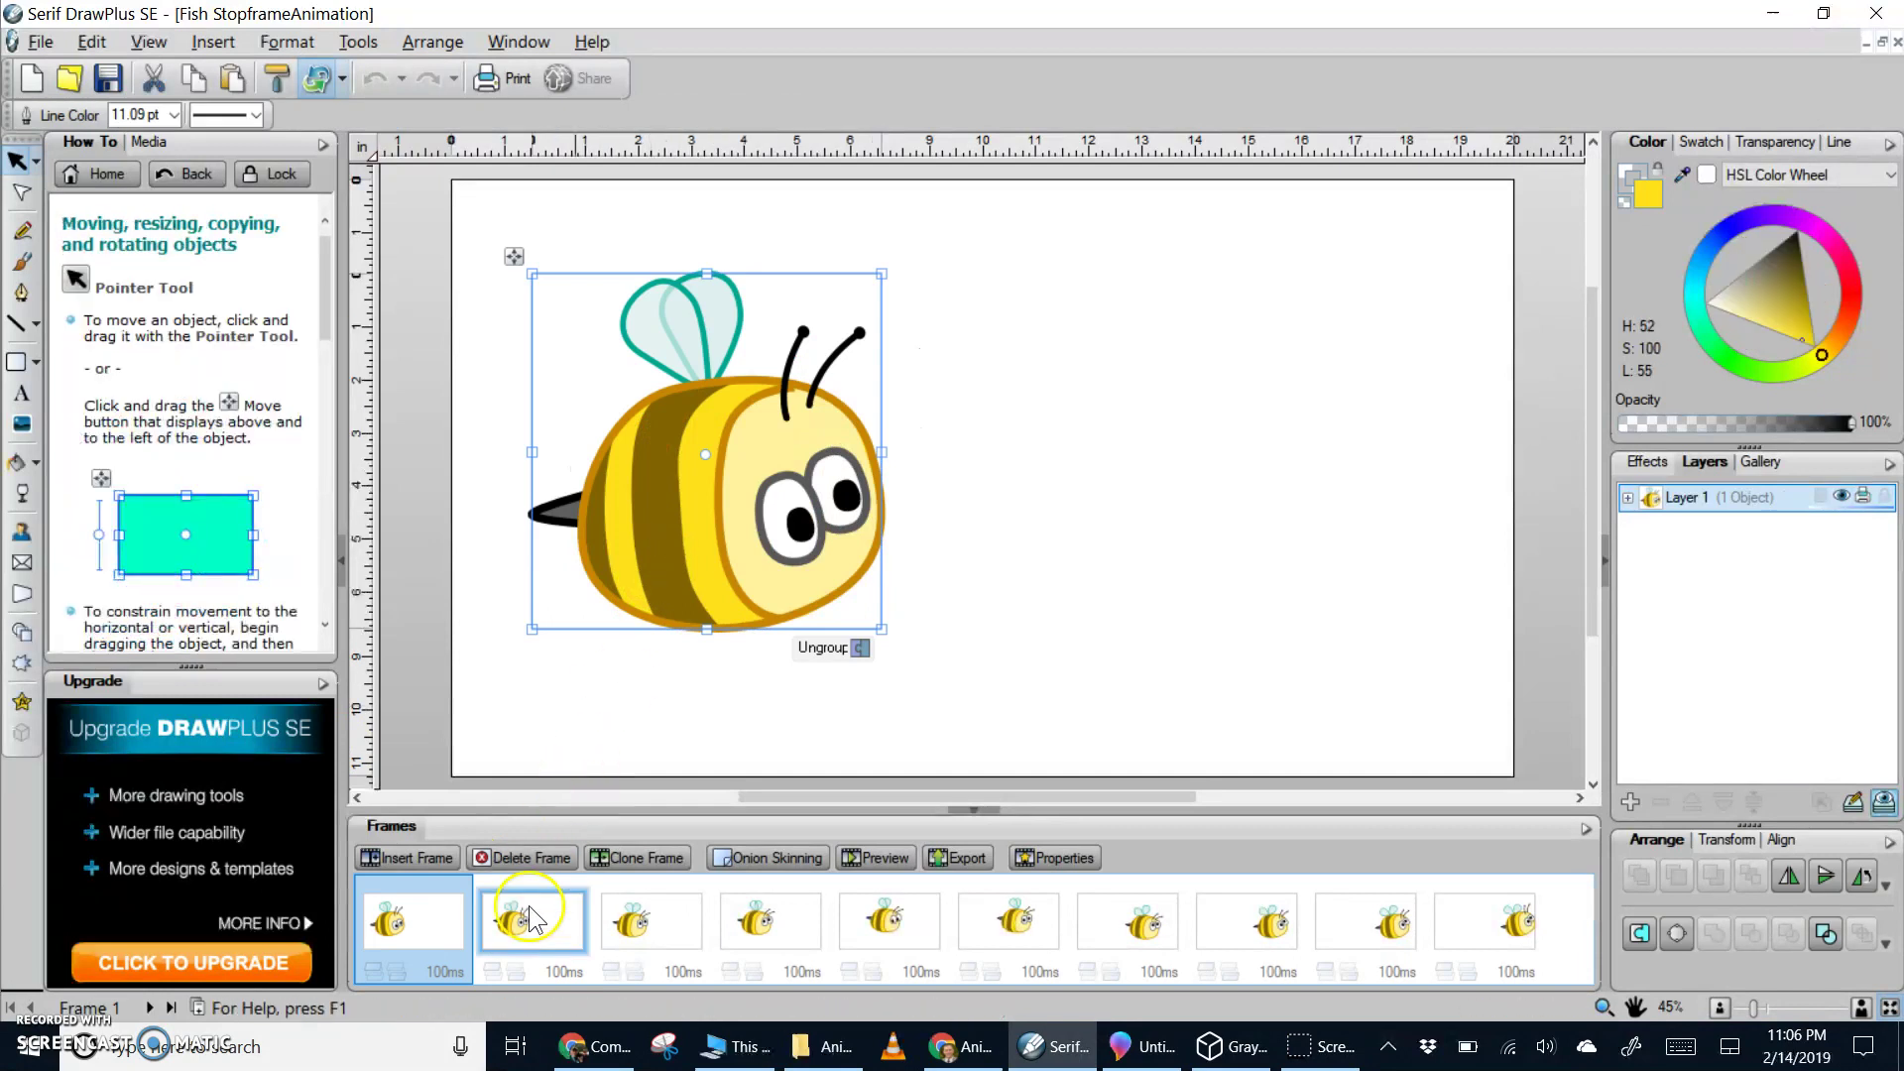
{"action": "left_click", "coordinate": [772, 587]}
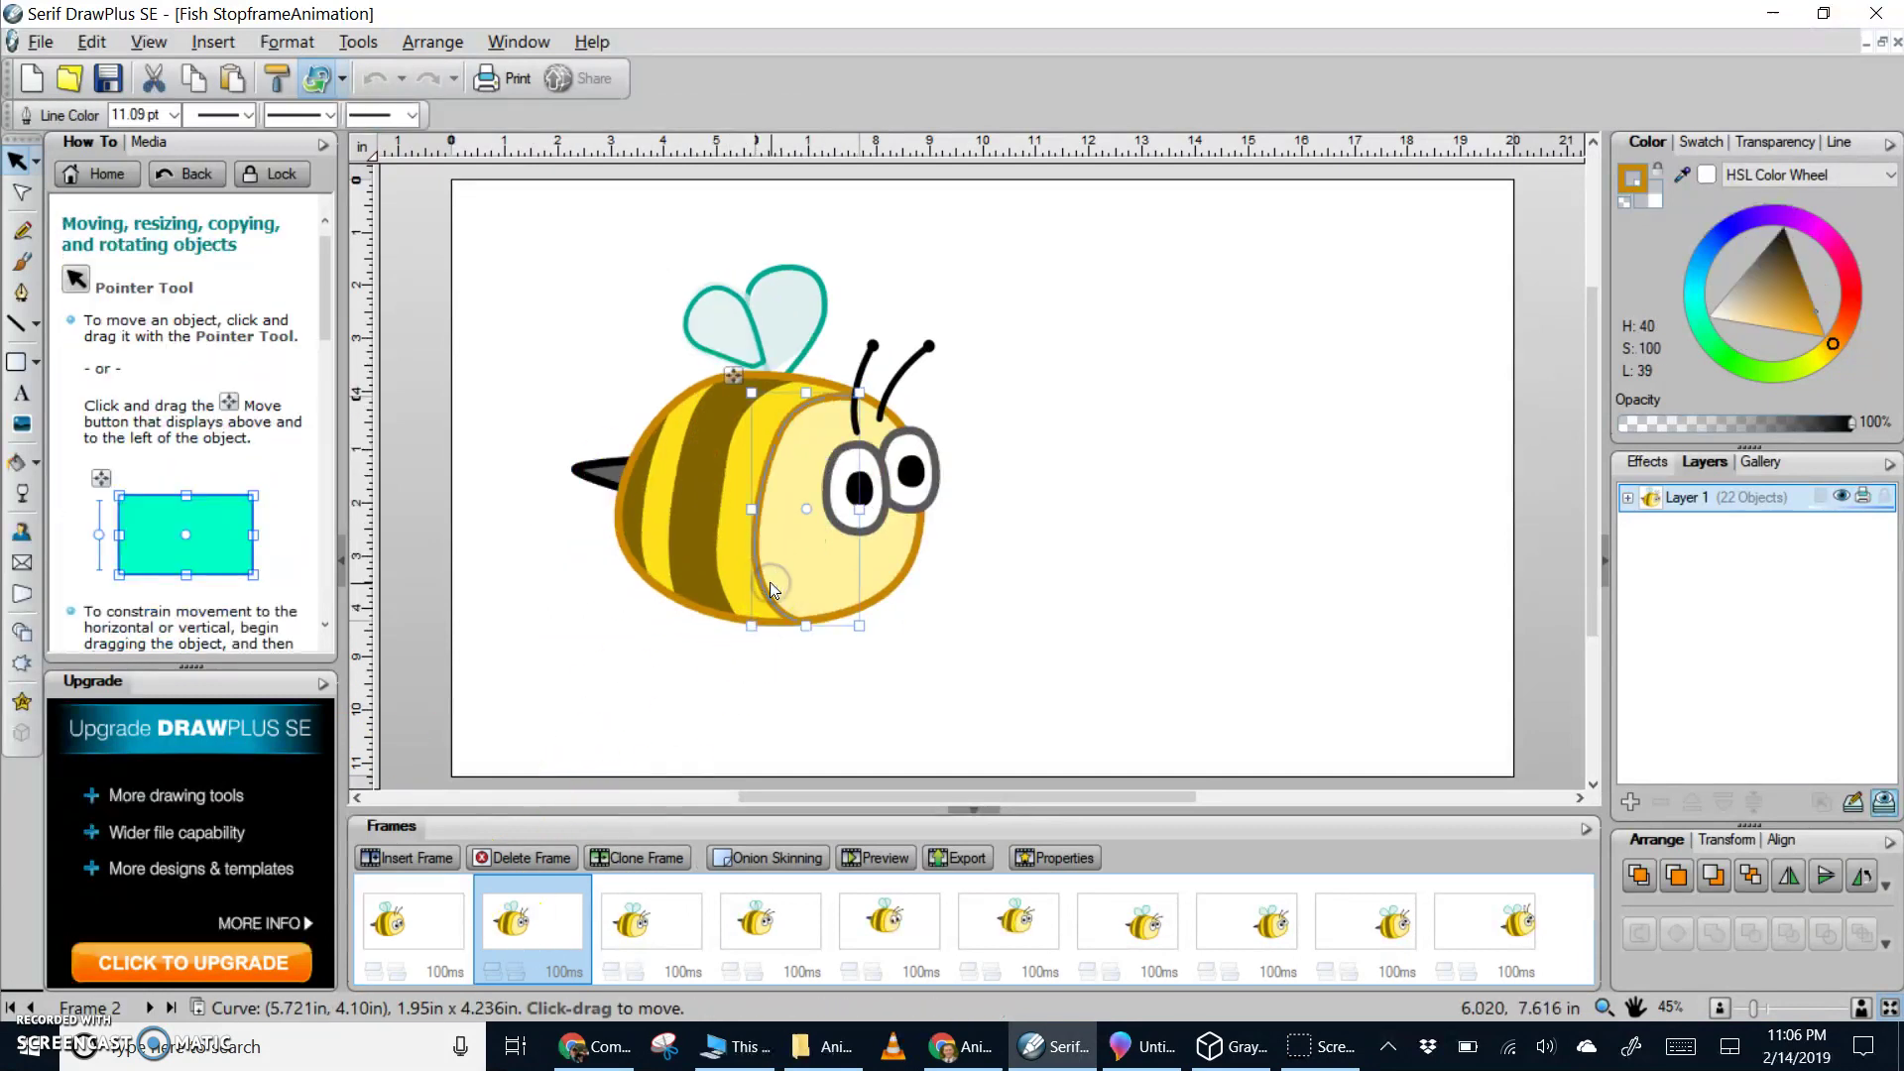
{"action": "left_click", "coordinate": [678, 551]}
{"action": "left_click", "coordinate": [667, 927]}
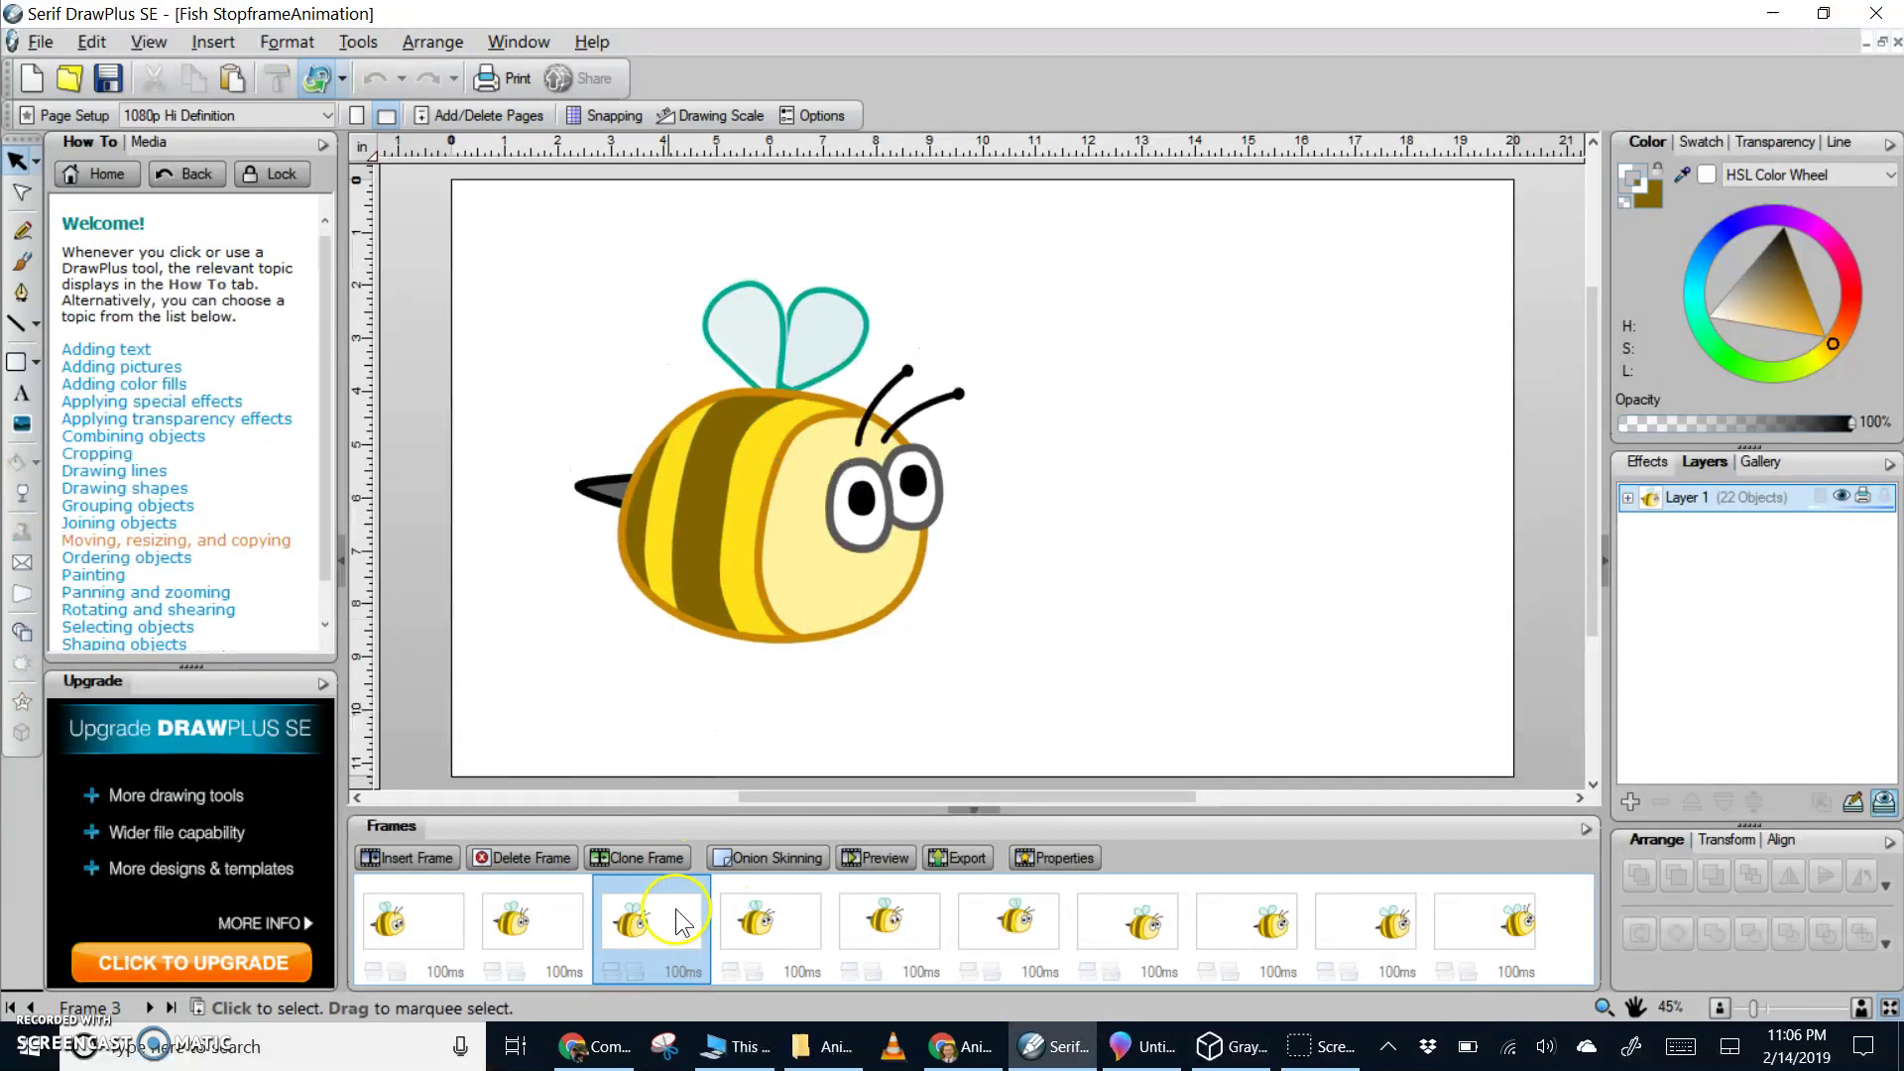
{"action": "left_click", "coordinate": [676, 920]}
{"action": "left_click", "coordinate": [607, 739]}
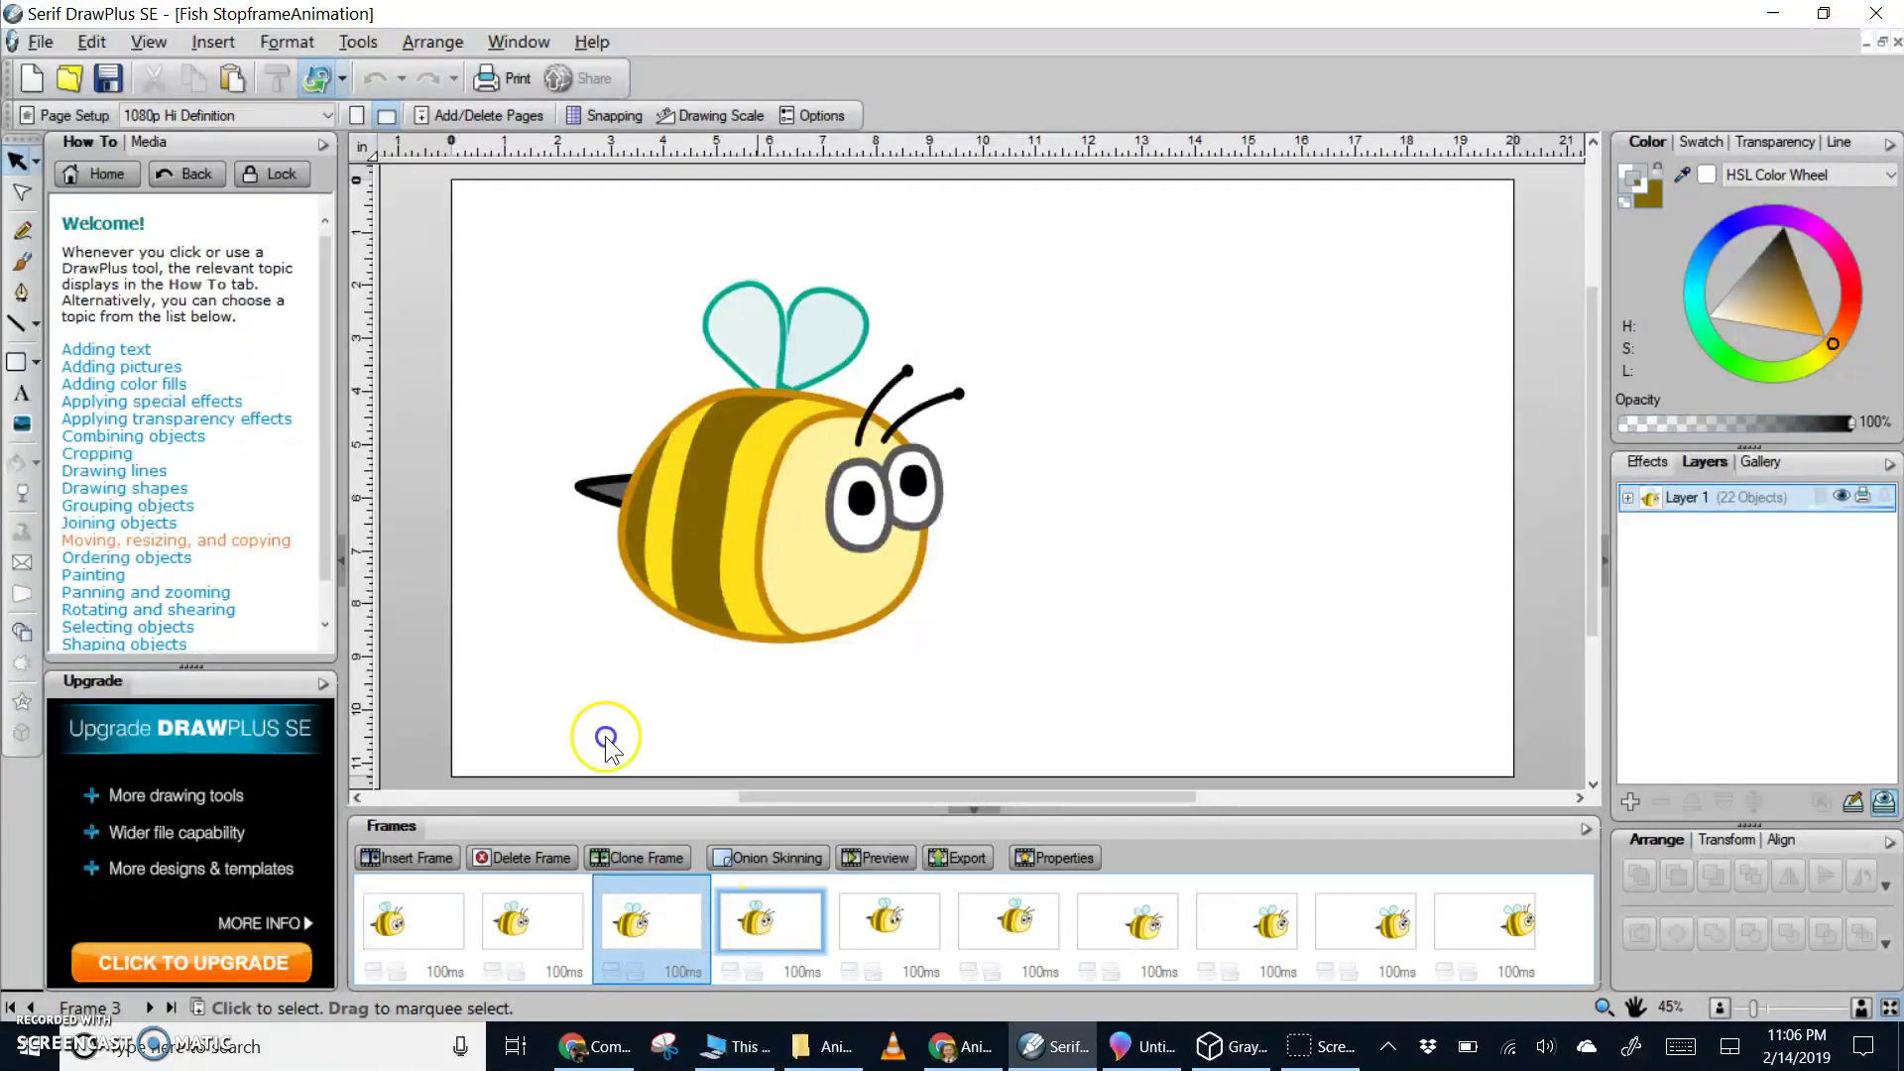
Advance through Frames 6, 7, 8 and 9 to the last frame, Frame 10
{"action": "key", "text": "Page_Down"}
{"action": "key", "text": "Page_Down"}
{"action": "left_click", "coordinate": [1002, 922]}
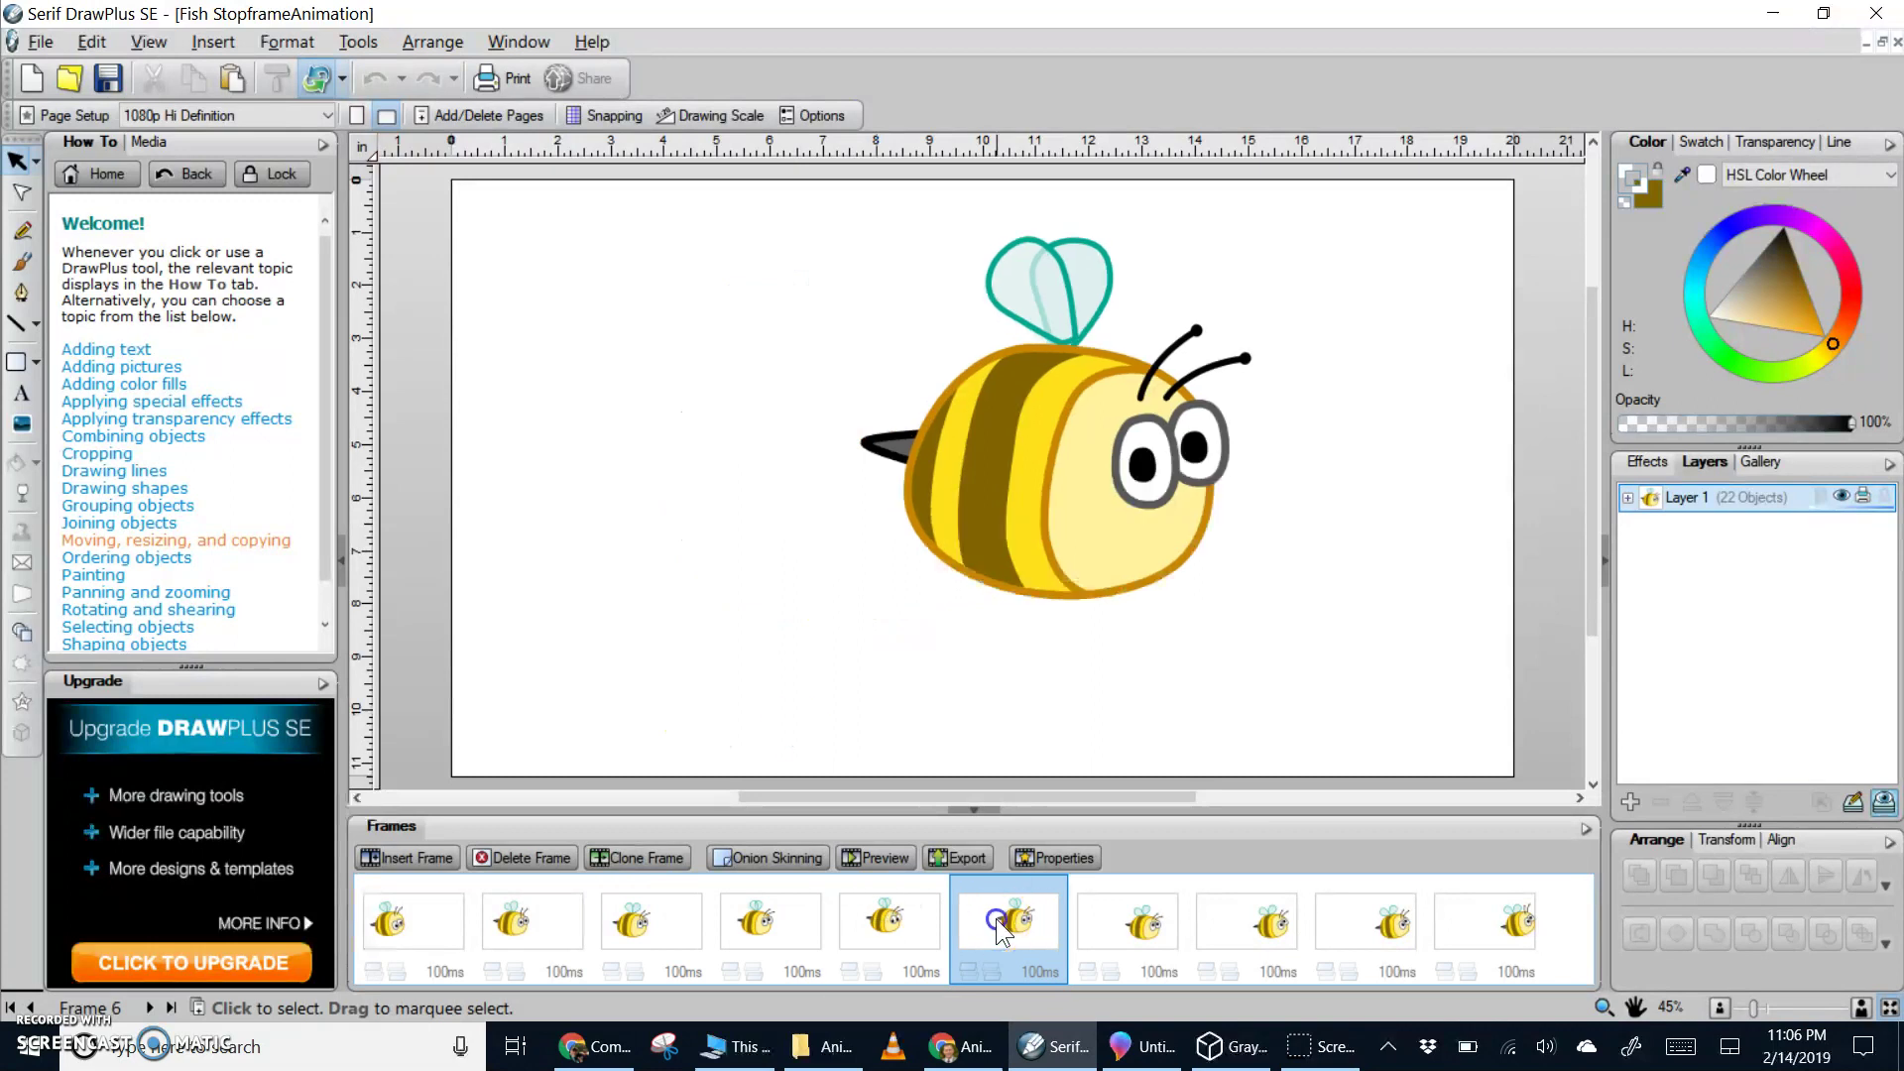
{"action": "left_click", "coordinate": [1140, 925]}
{"action": "left_click", "coordinate": [1248, 931]}
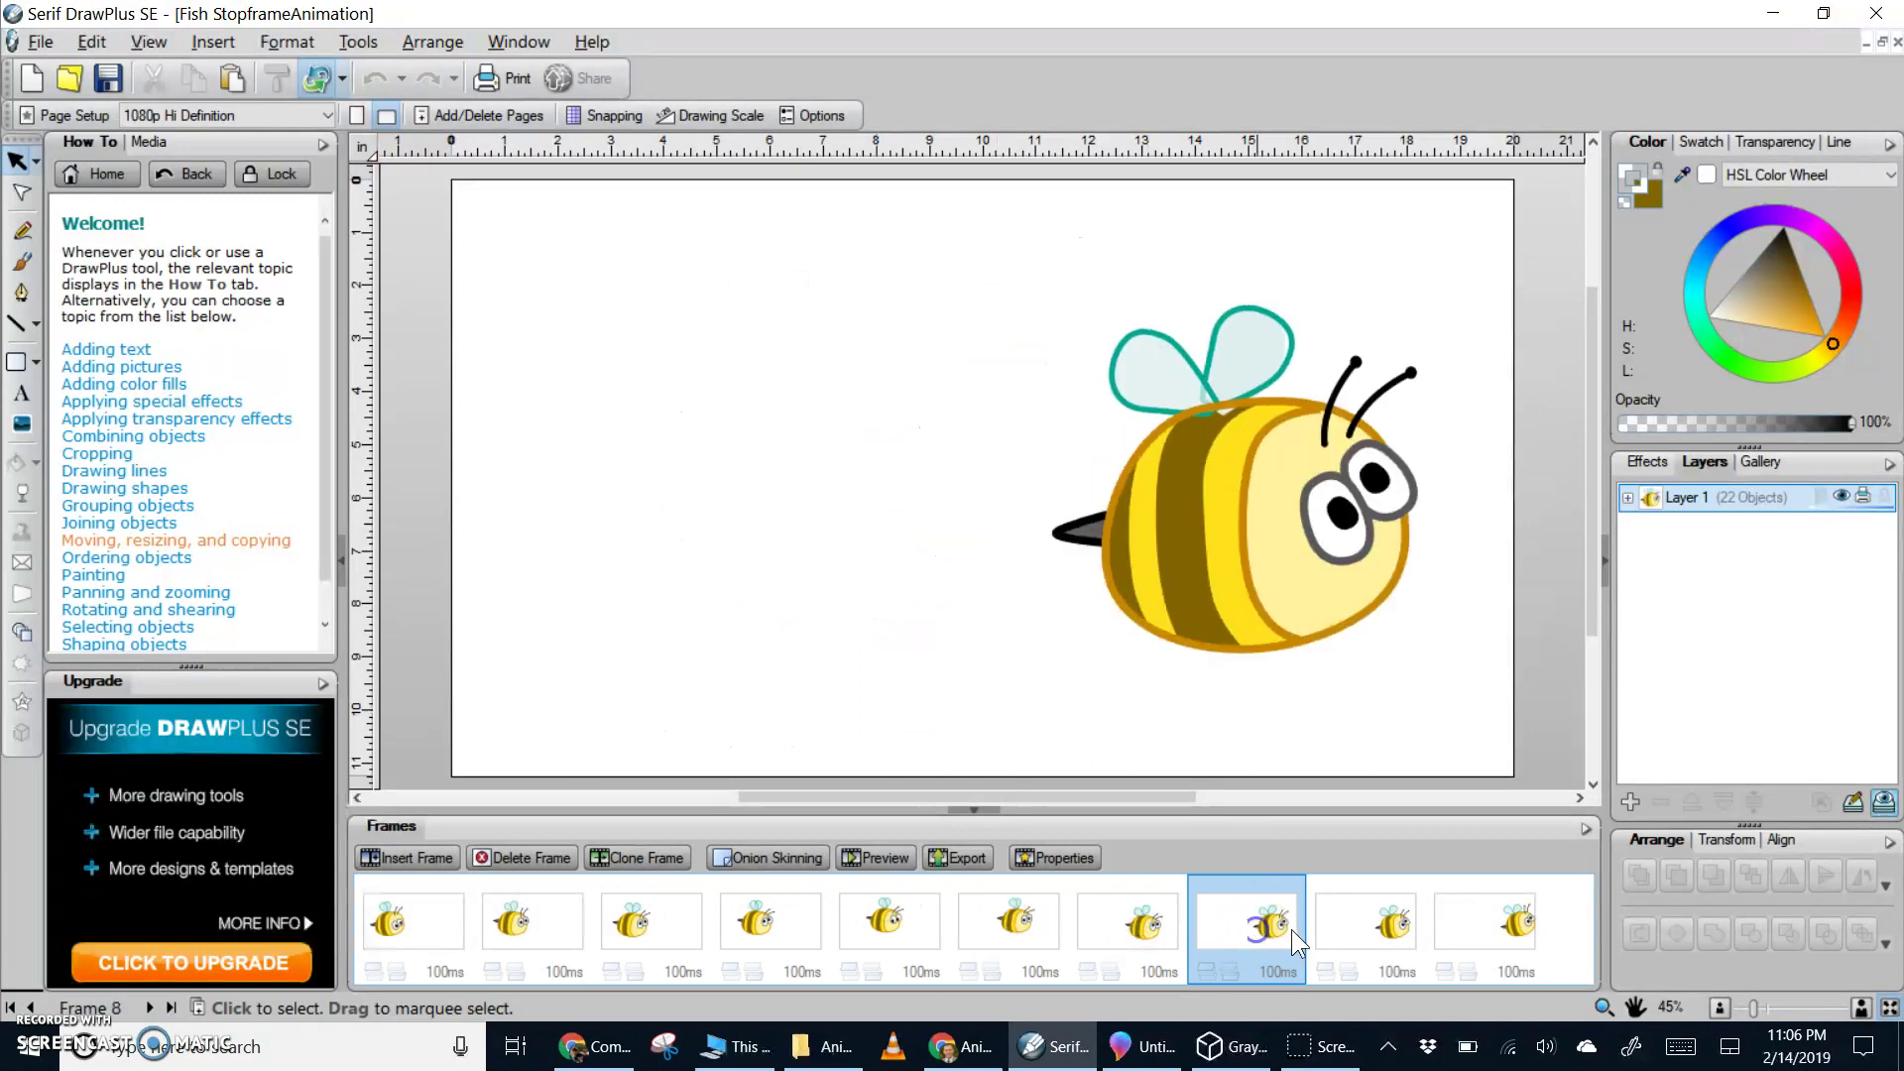
{"action": "left_click", "coordinate": [1370, 931]}
{"action": "left_click", "coordinate": [1491, 930]}
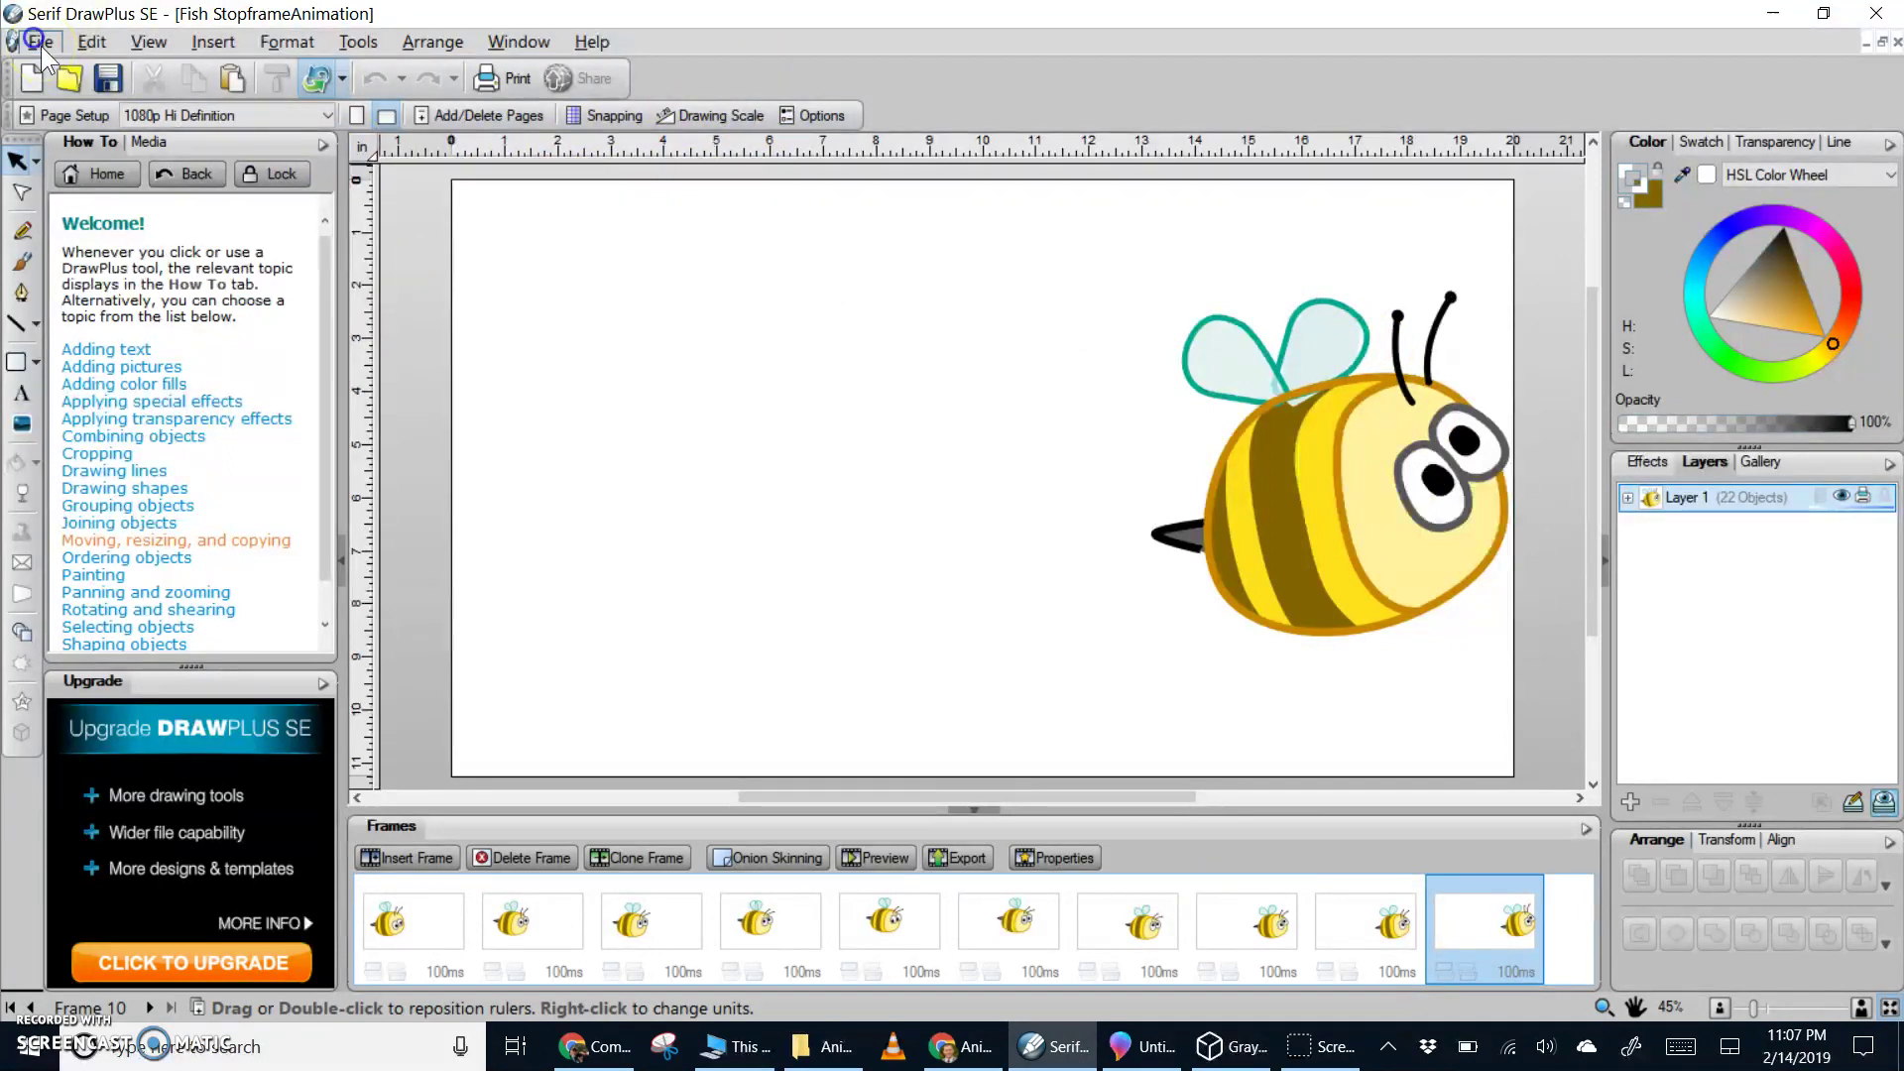
Browse the File, Edit and Arrange menus, then launch File > New > New from Startup Wizard
{"action": "left_click", "coordinate": [39, 46]}
{"action": "mouse_move", "coordinate": [52, 74]}
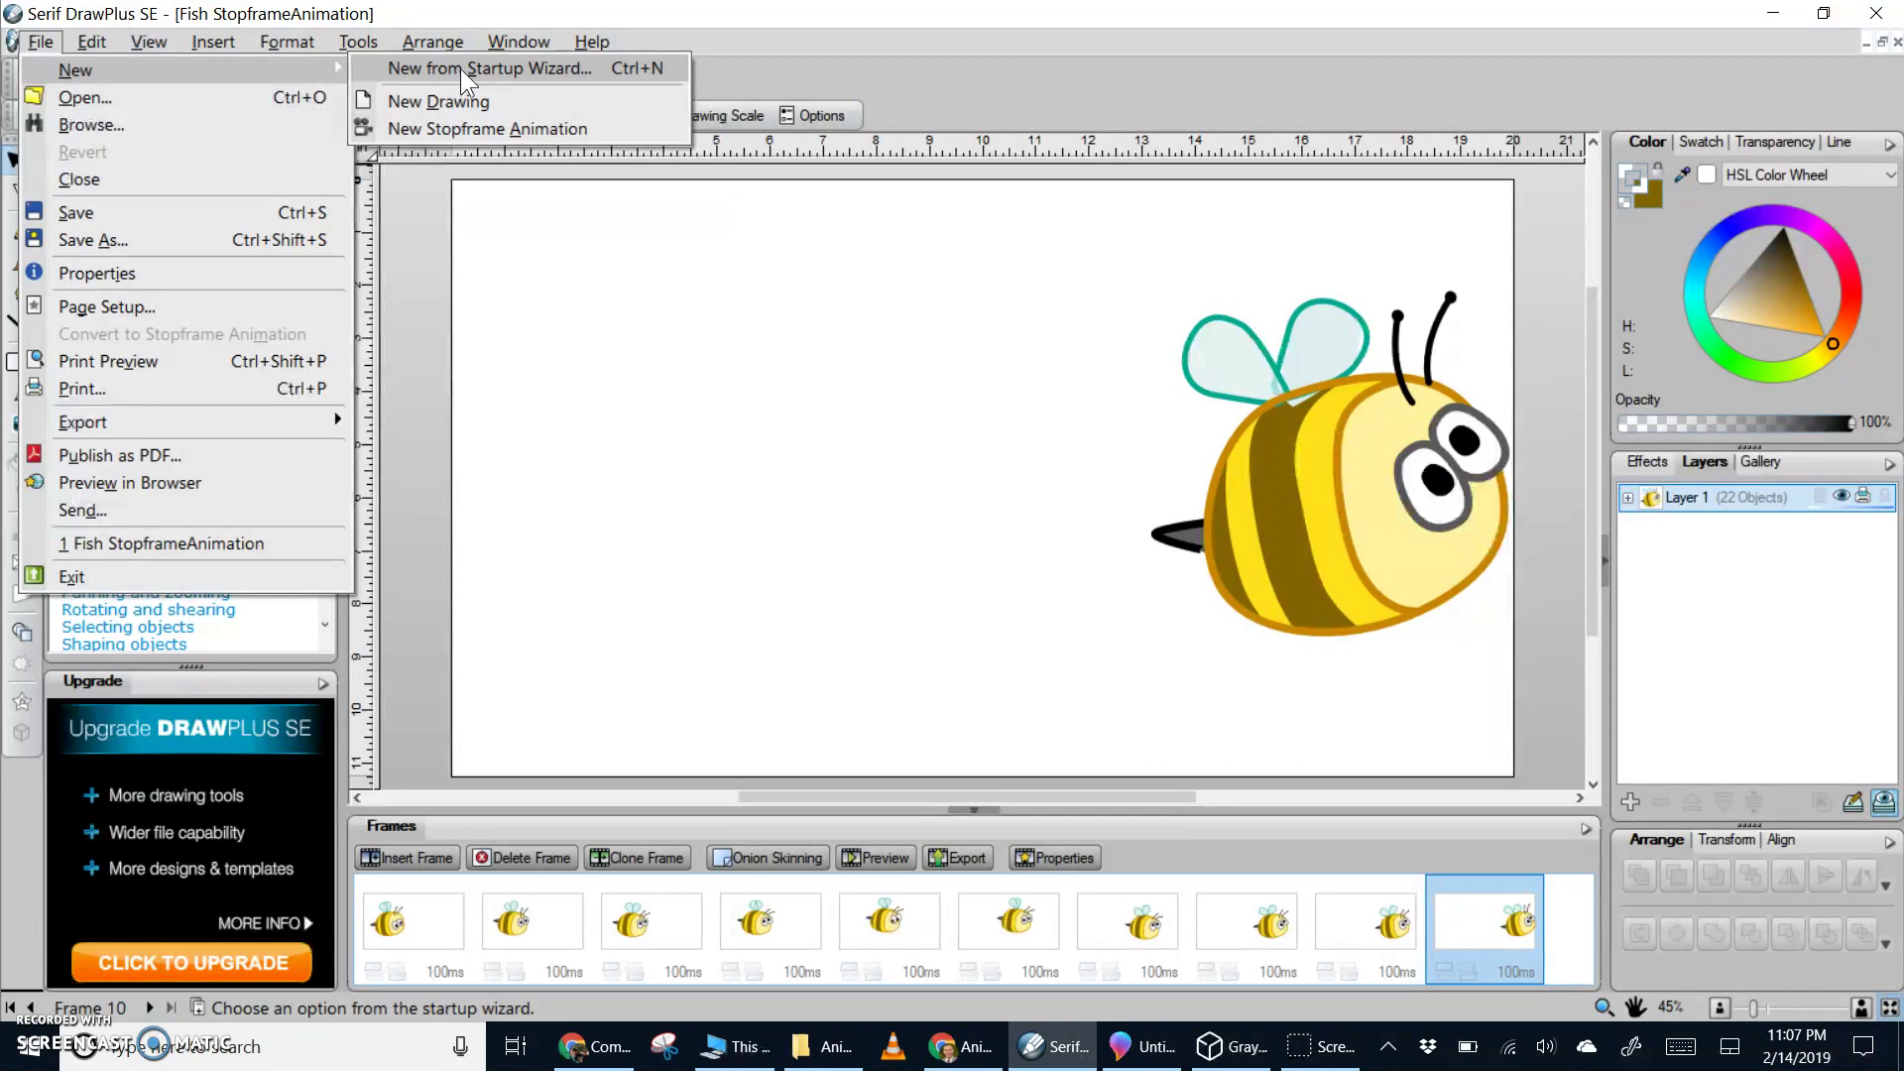
{"action": "left_click", "coordinate": [421, 134]}
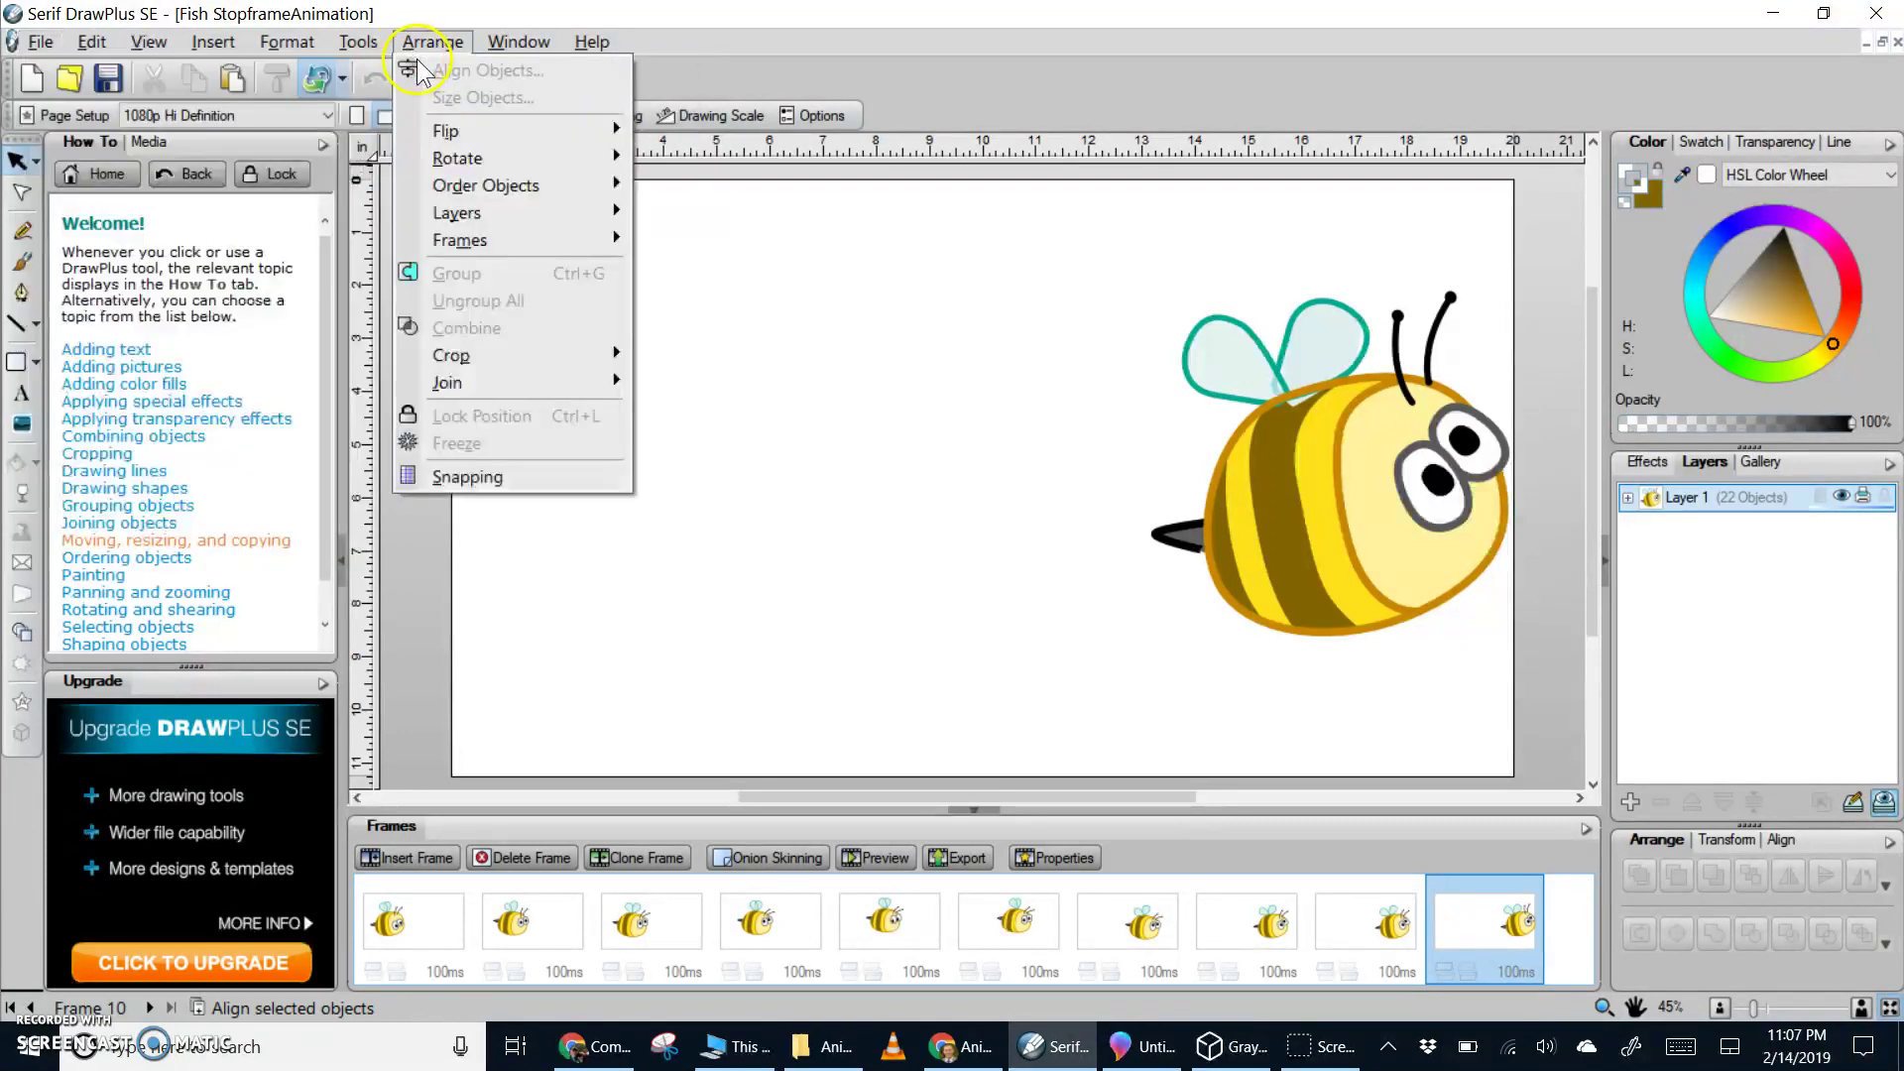
{"action": "left_click", "coordinate": [103, 49]}
{"action": "mouse_move", "coordinate": [39, 41]}
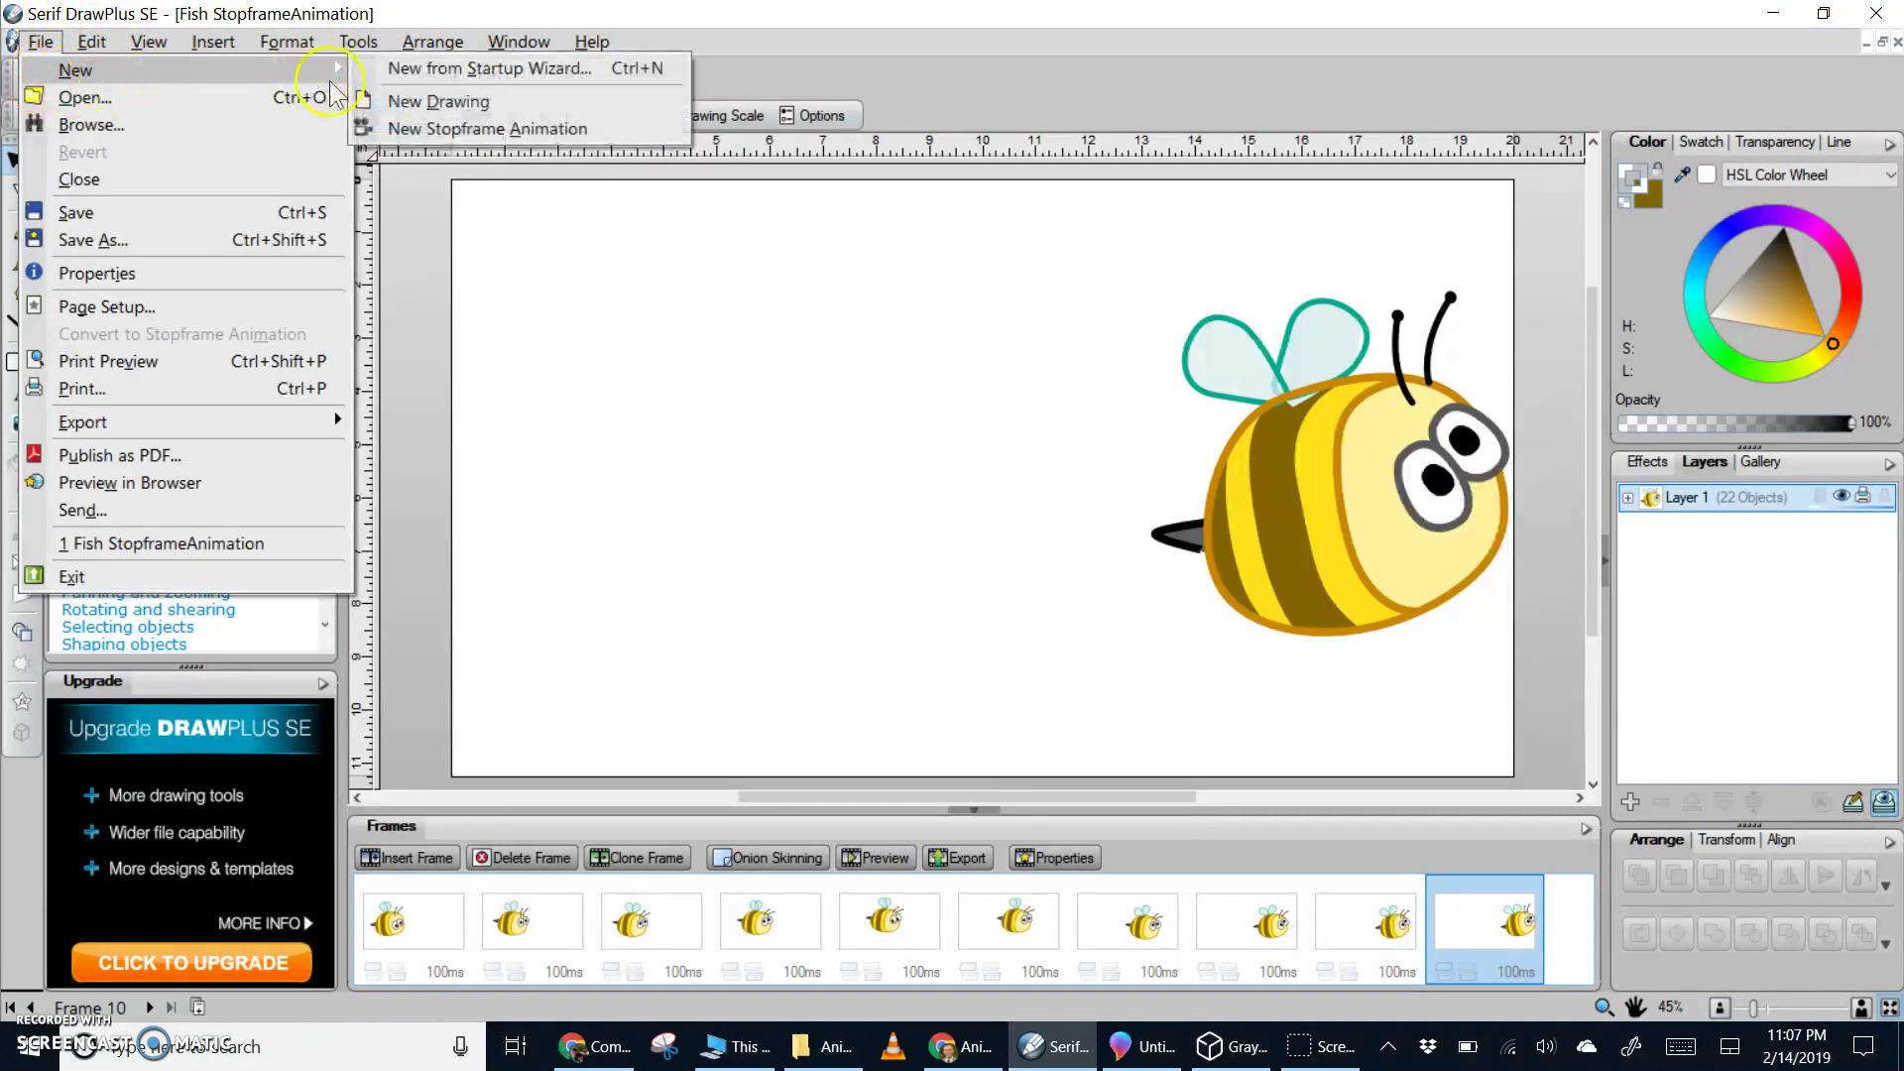
{"action": "left_click", "coordinate": [466, 72]}
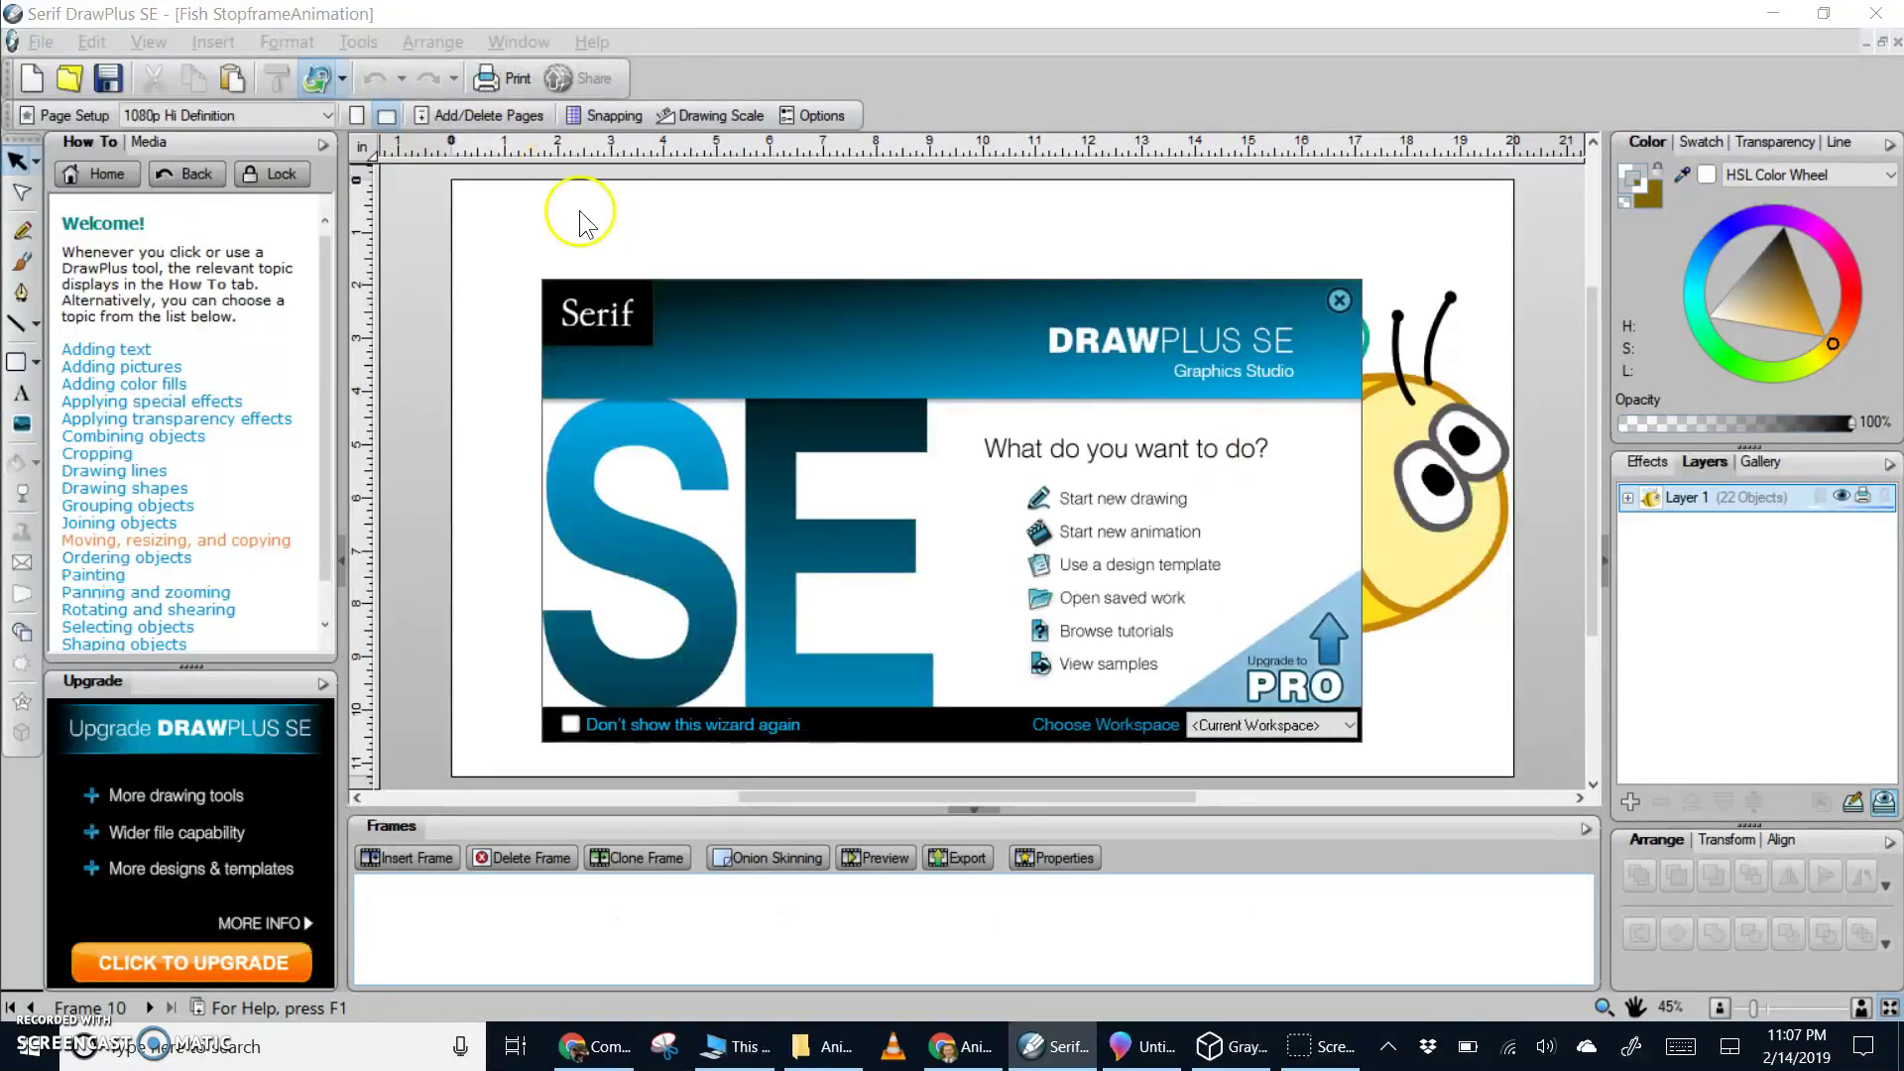
Start a new animation with a custom 1080p Hi Definition (1920 × 1080) page size
{"action": "left_click", "coordinate": [1121, 533]}
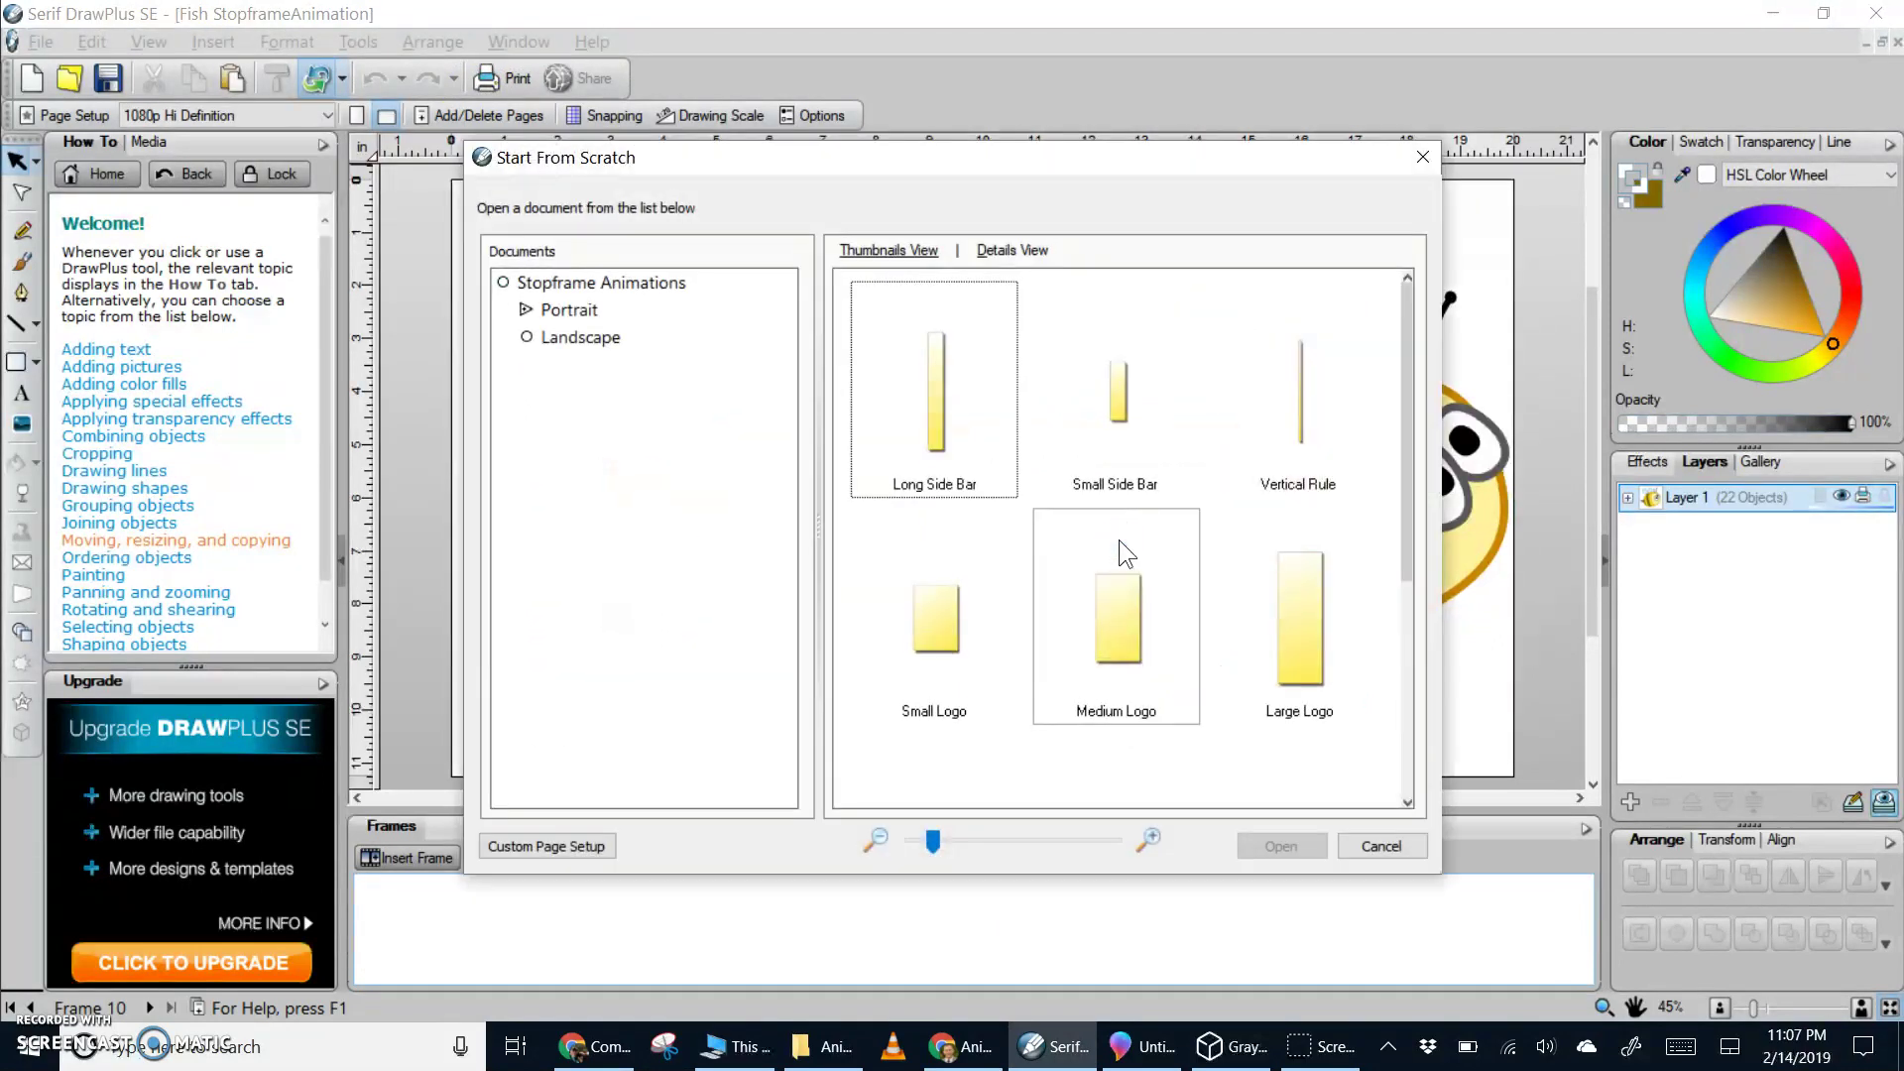
{"action": "left_click", "coordinate": [580, 338]}
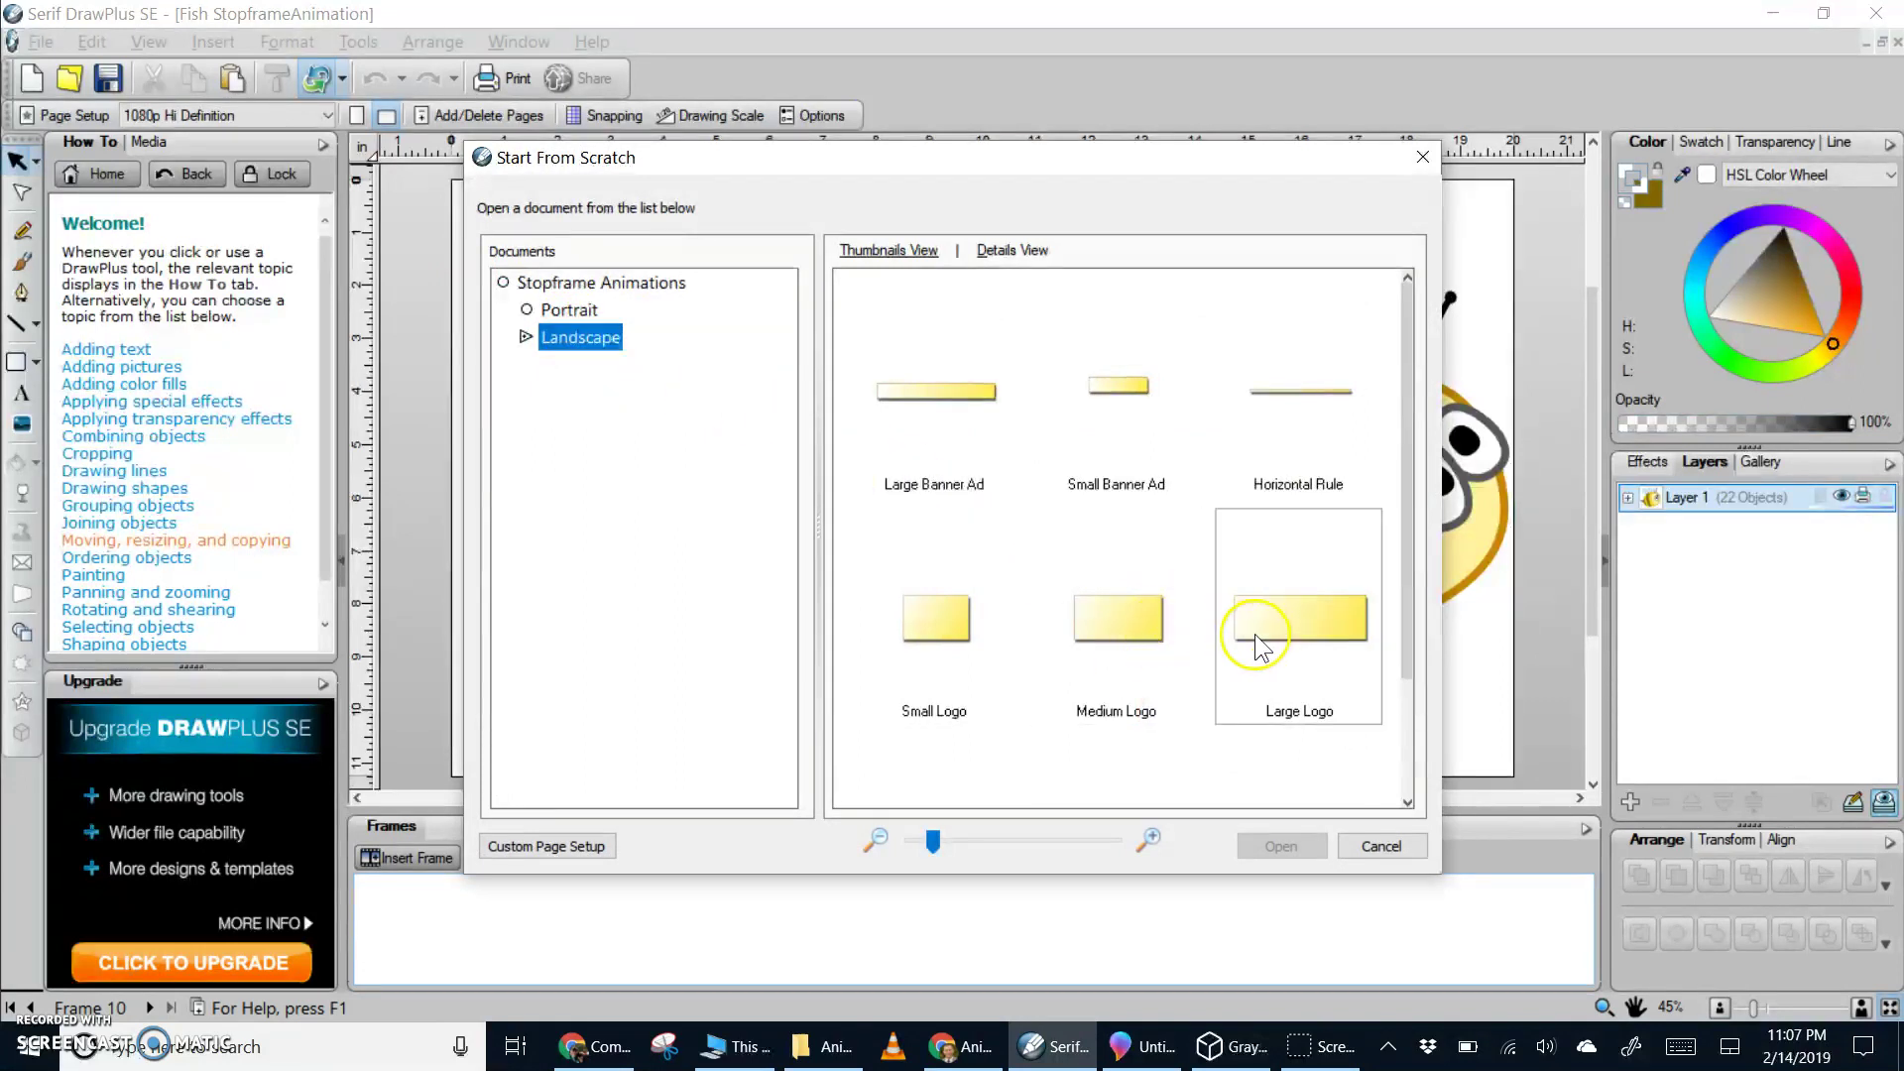
{"action": "scroll", "coordinate": [1318, 629], "scroll_direction": "down", "scroll_amount": 2}
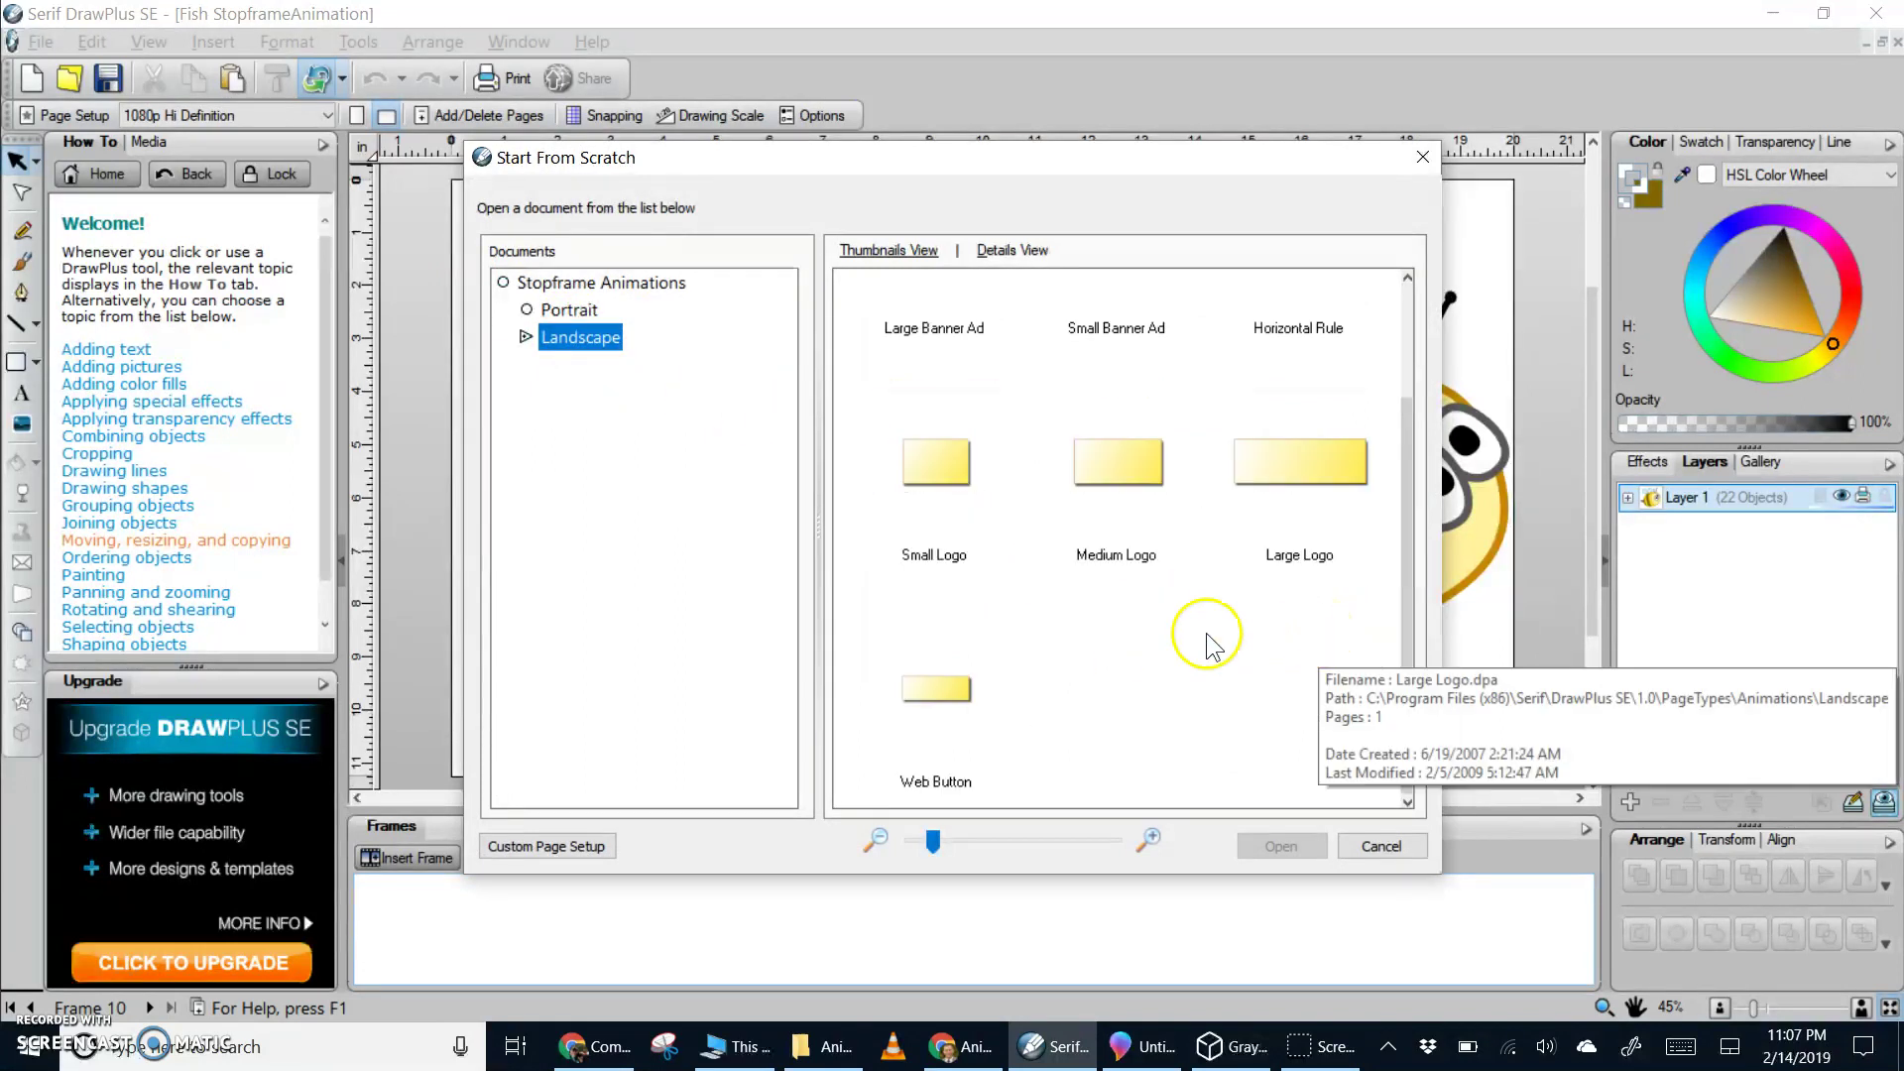
{"action": "left_click", "coordinate": [546, 825]}
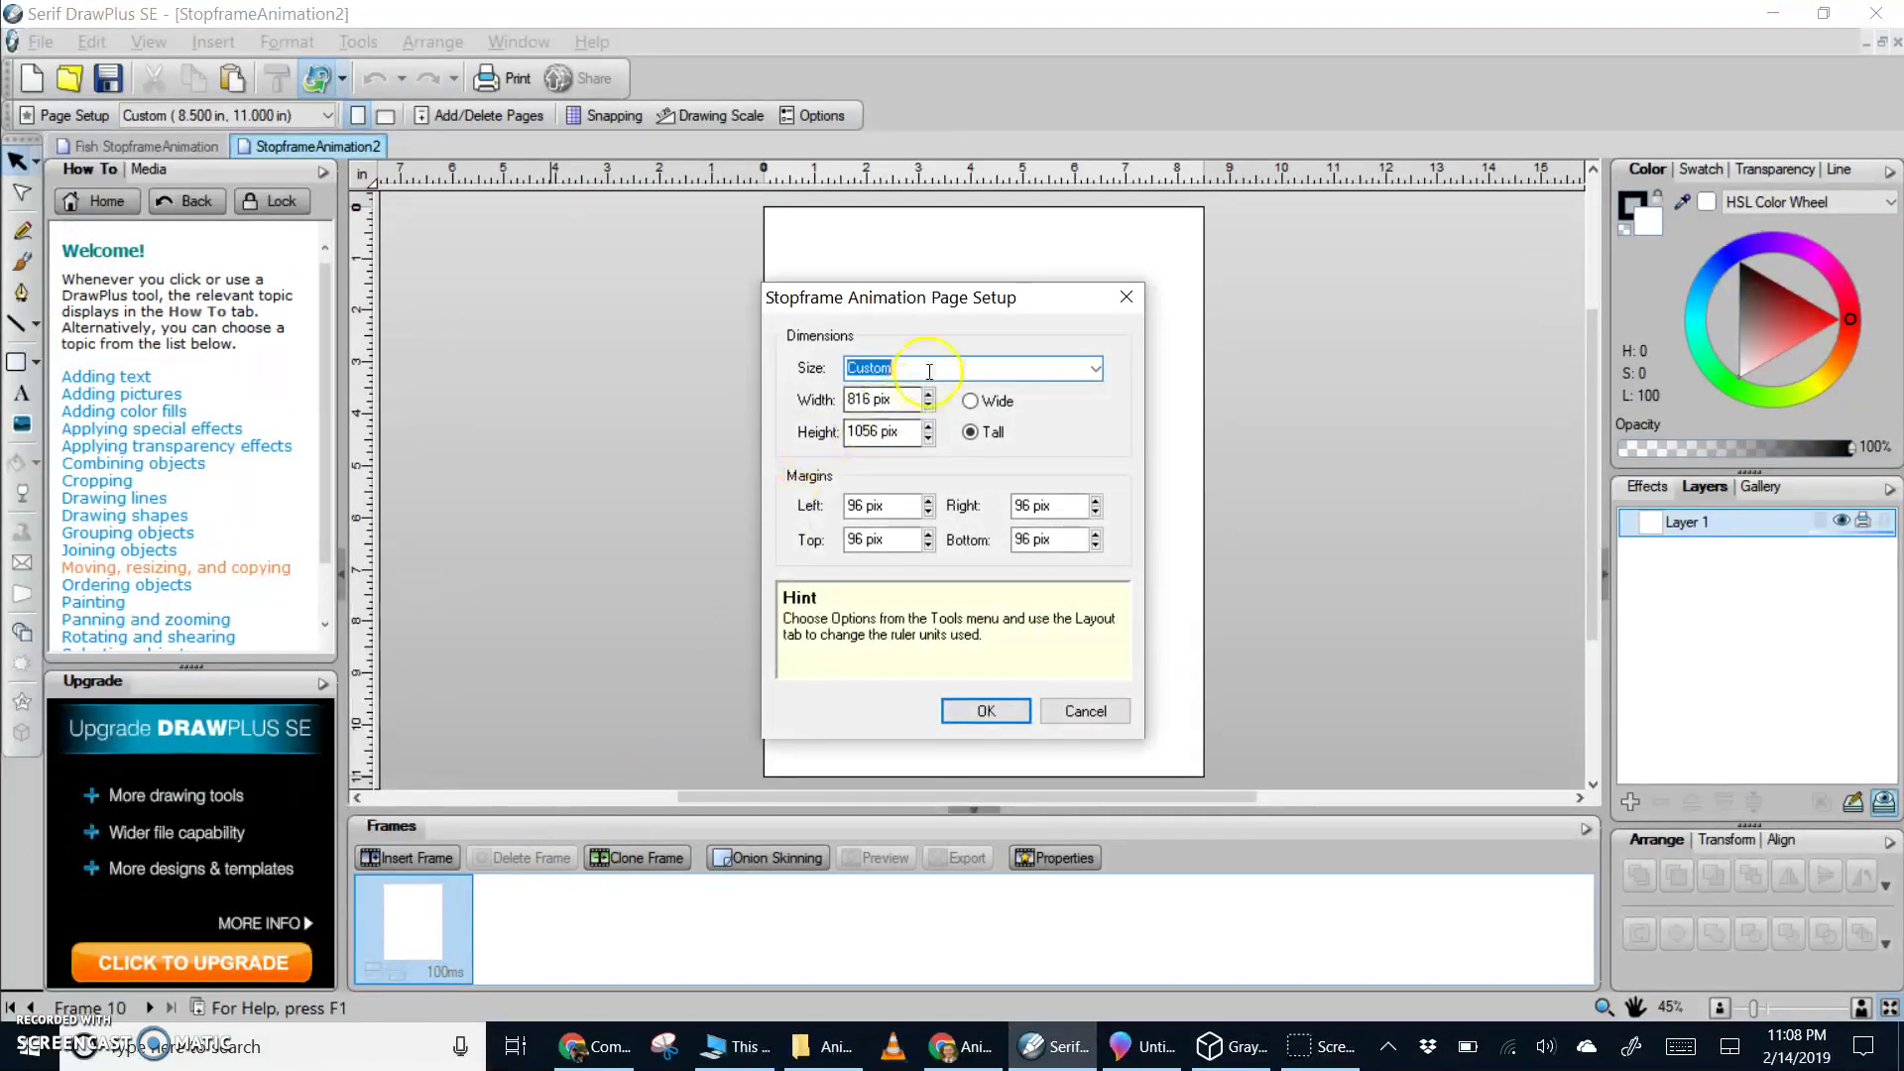
{"action": "left_click", "coordinate": [1095, 369]}
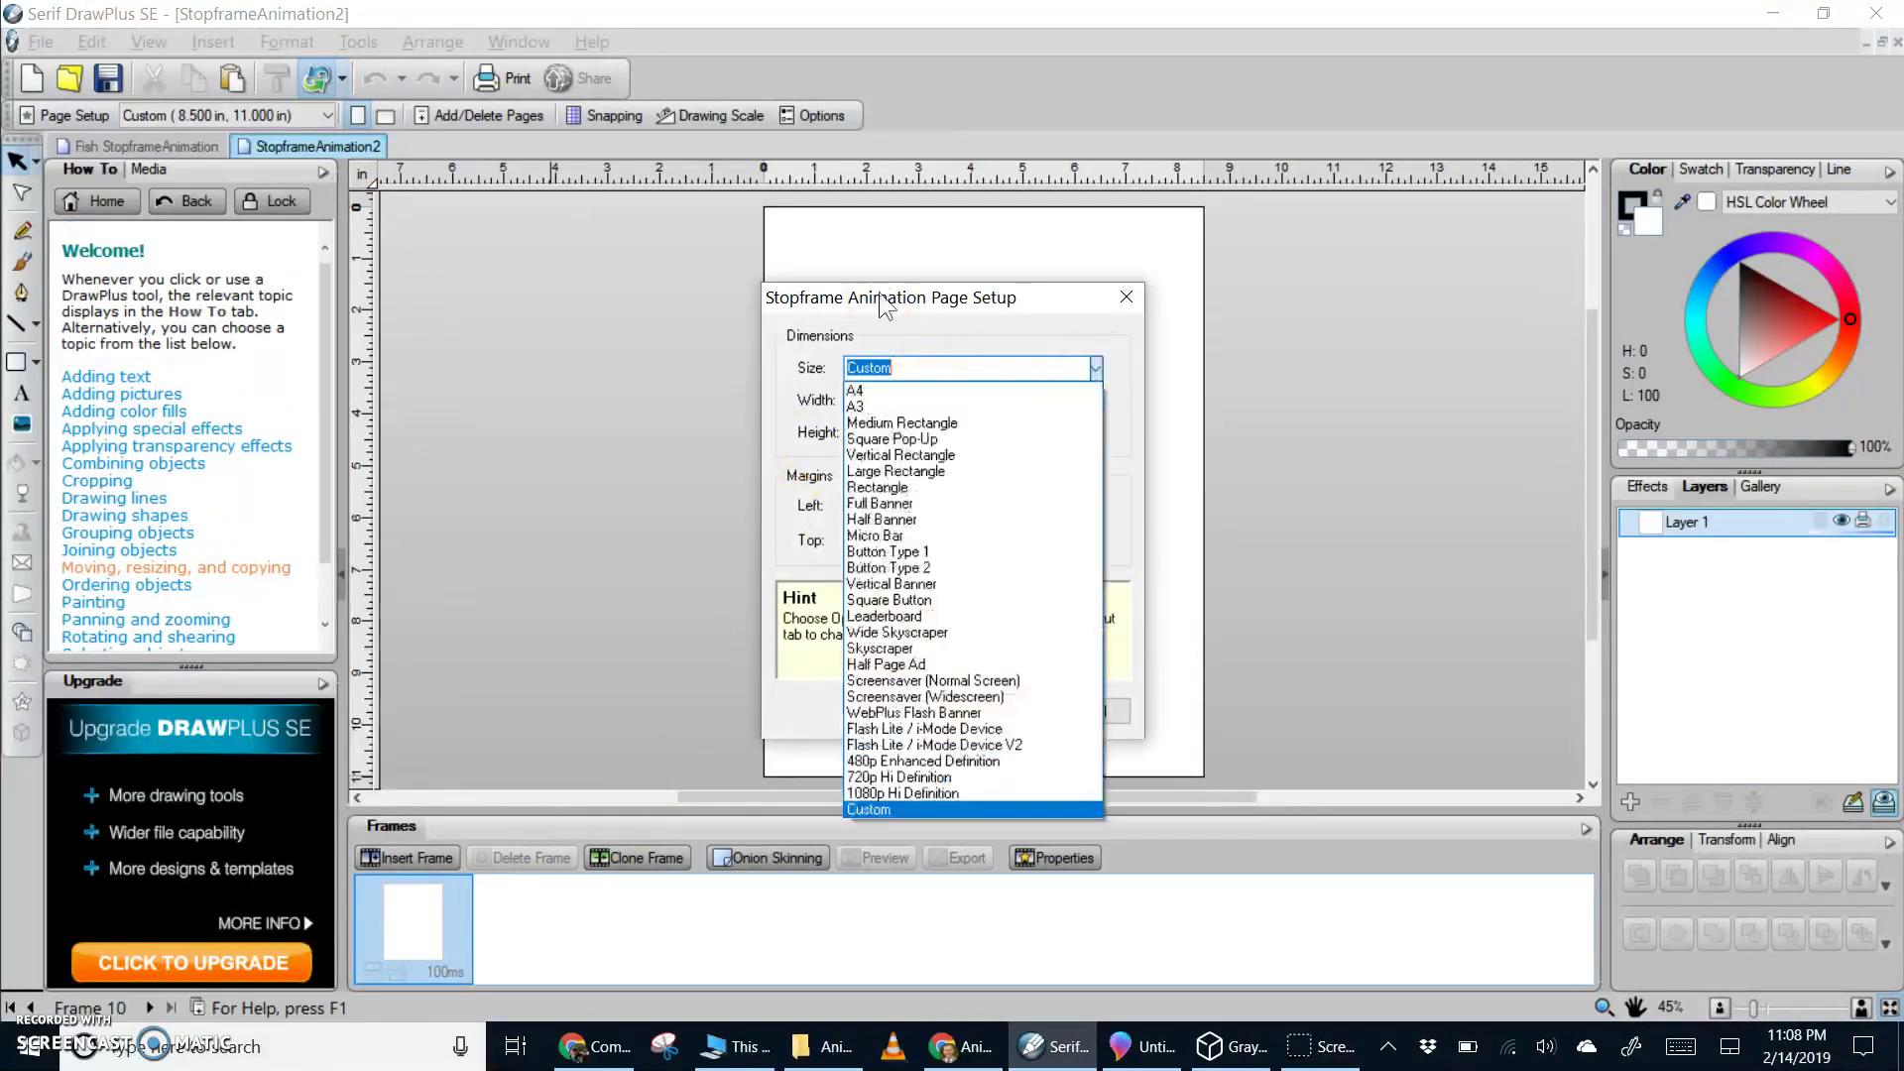
{"action": "left_click", "coordinate": [925, 793]}
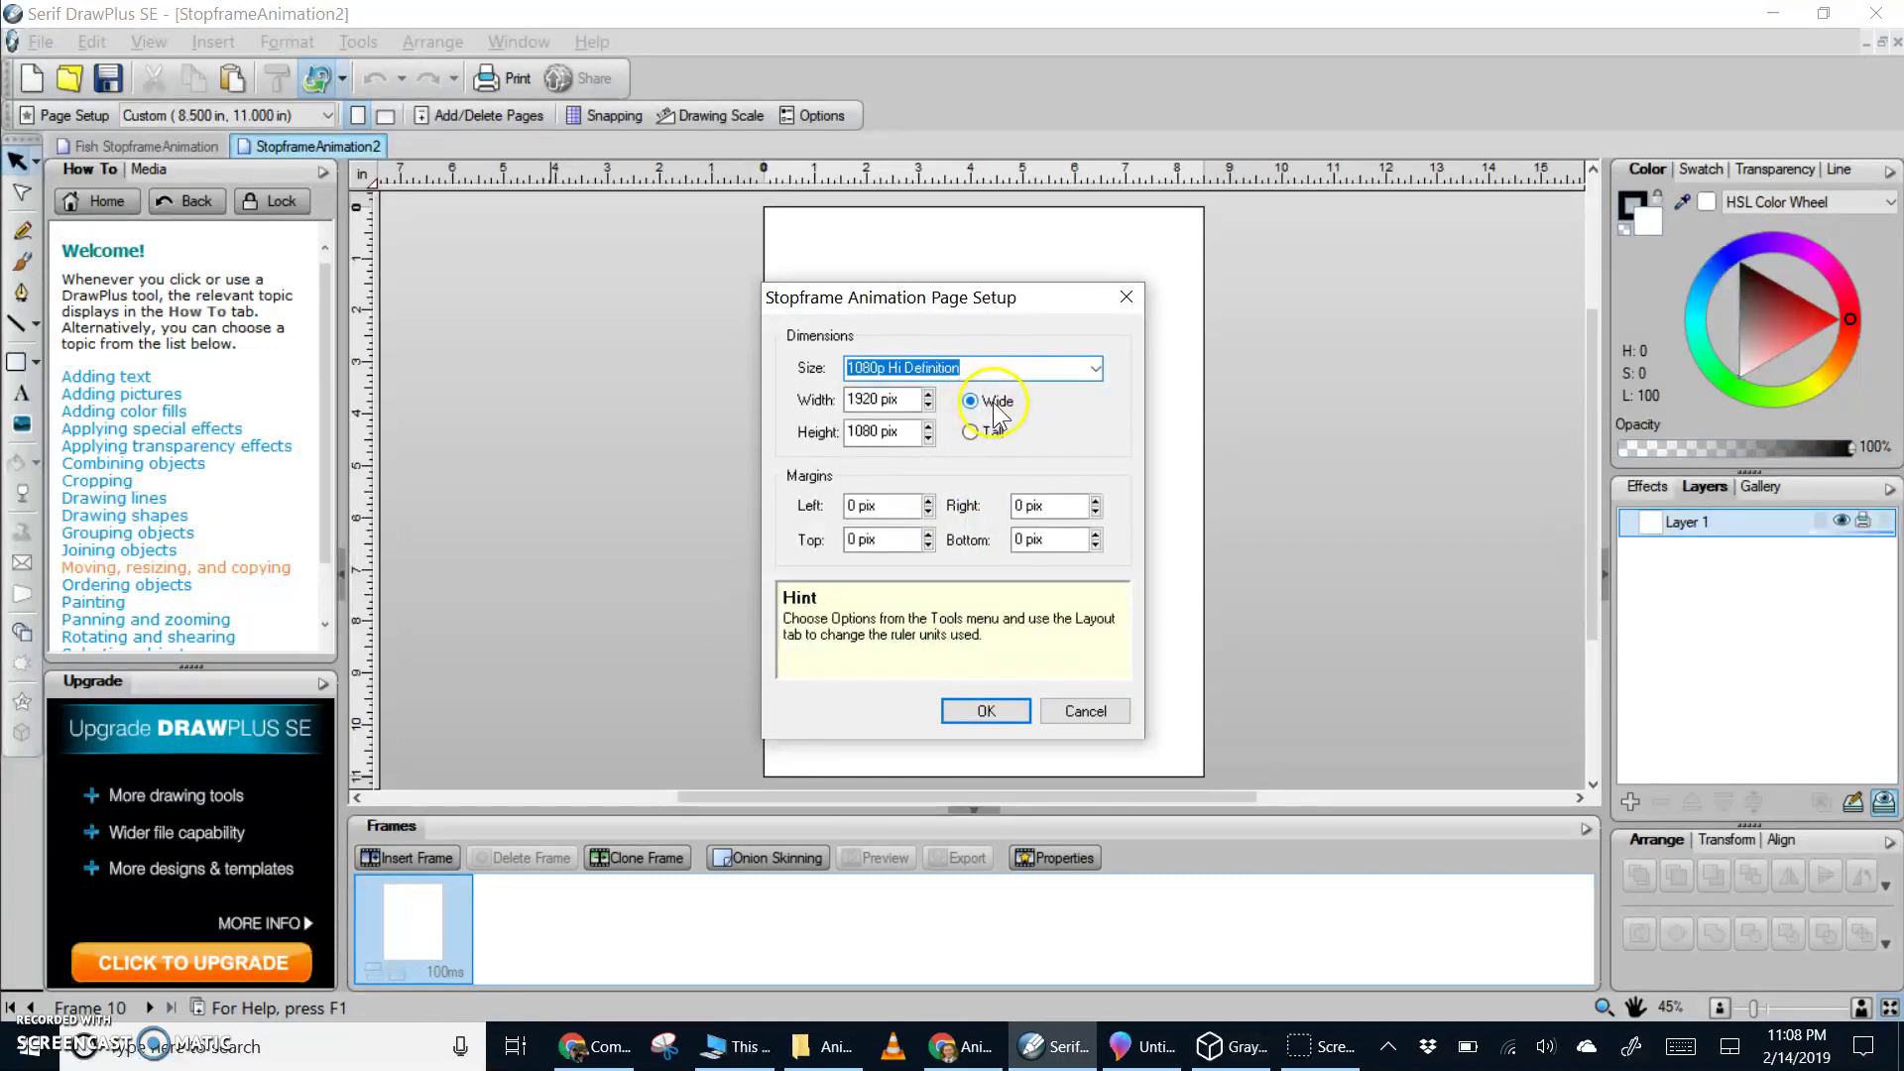
{"action": "left_click", "coordinate": [992, 712]}
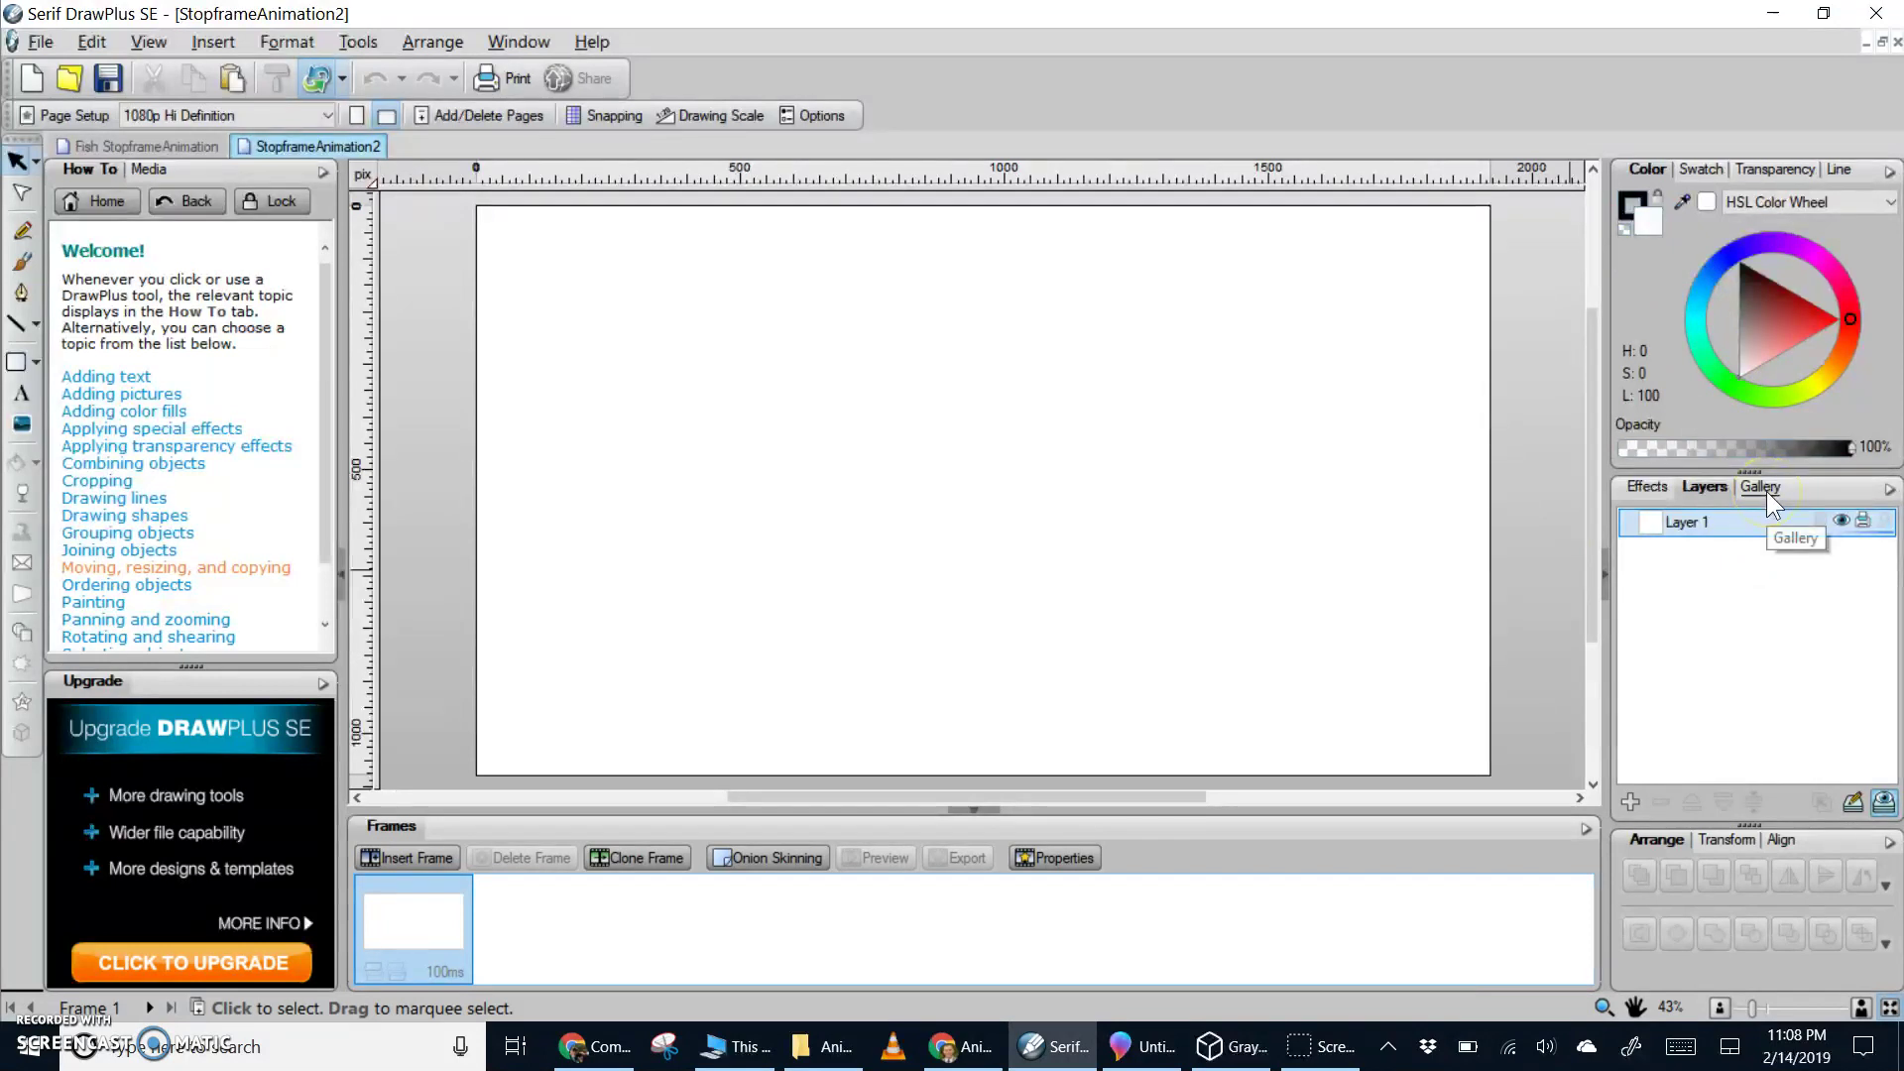
Bring up the clip art Gallery in the side panel
{"action": "left_click", "coordinate": [1657, 501]}
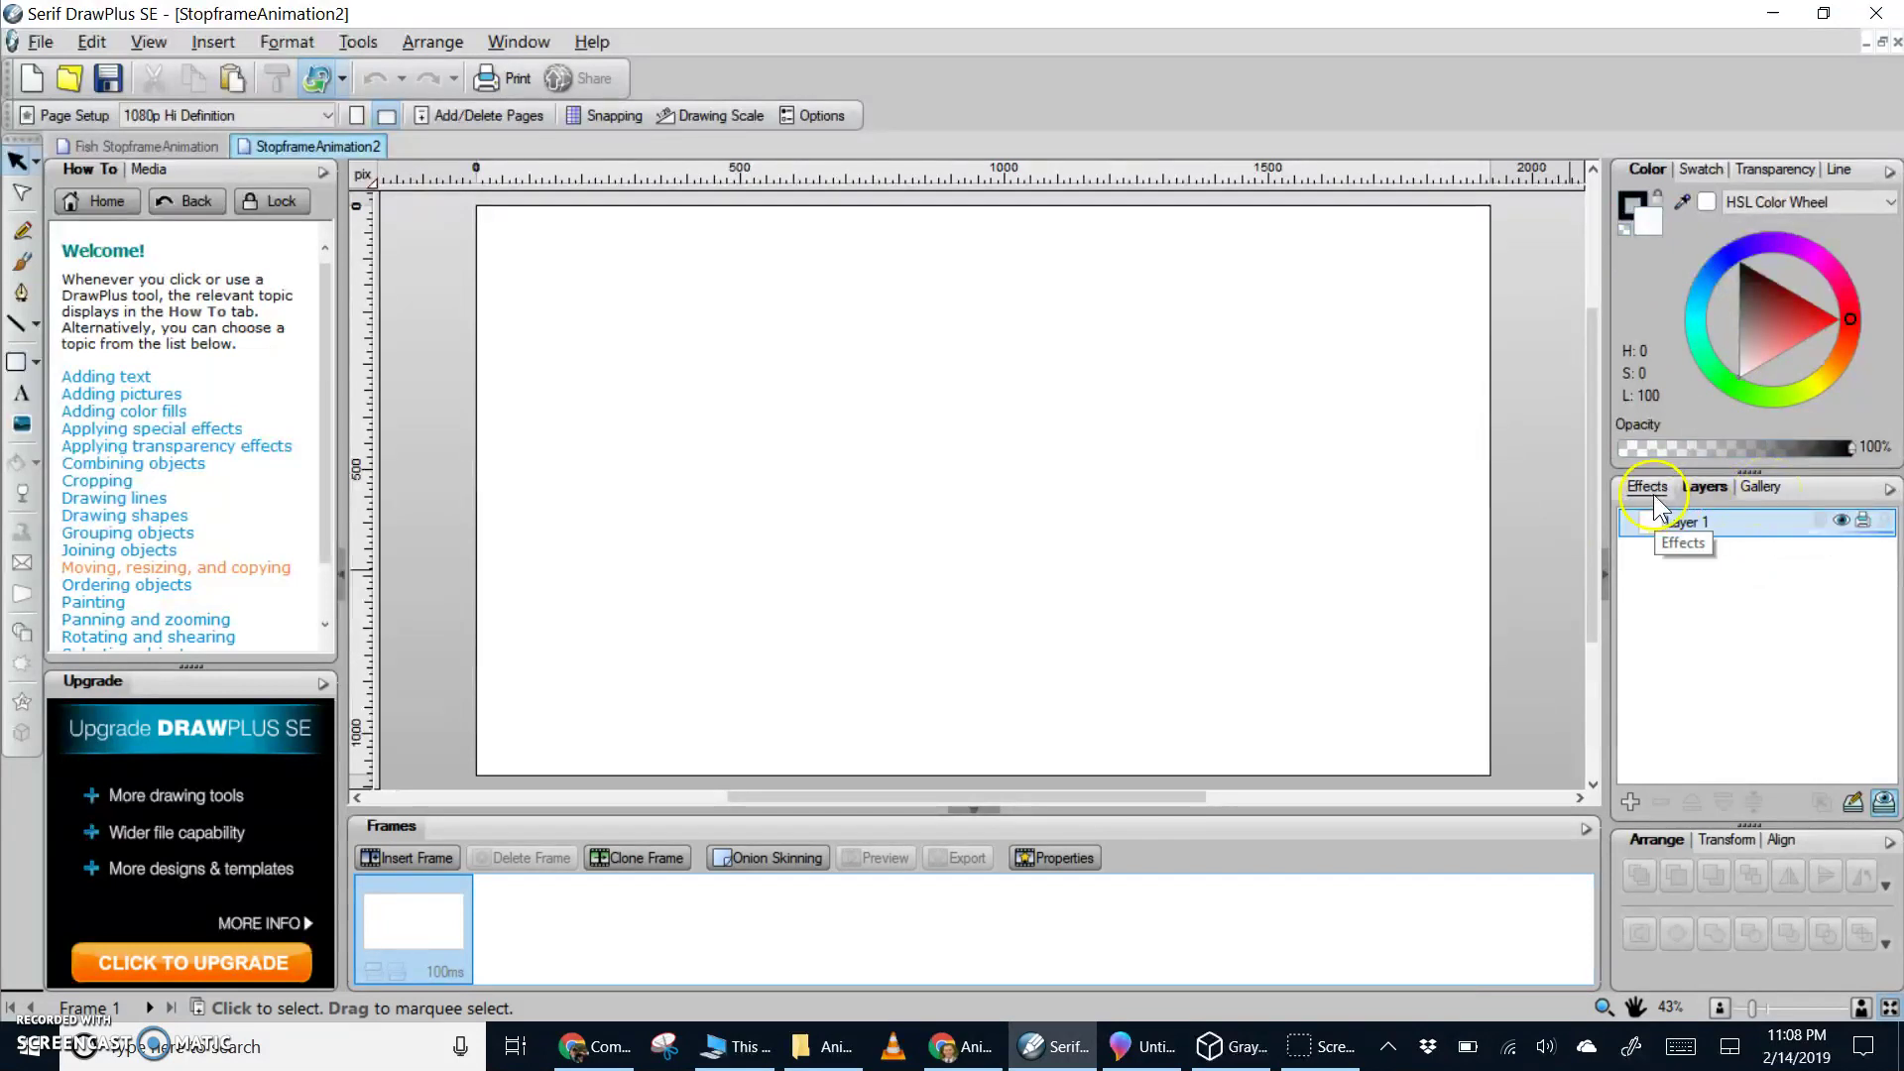
{"action": "left_click", "coordinate": [1760, 491]}
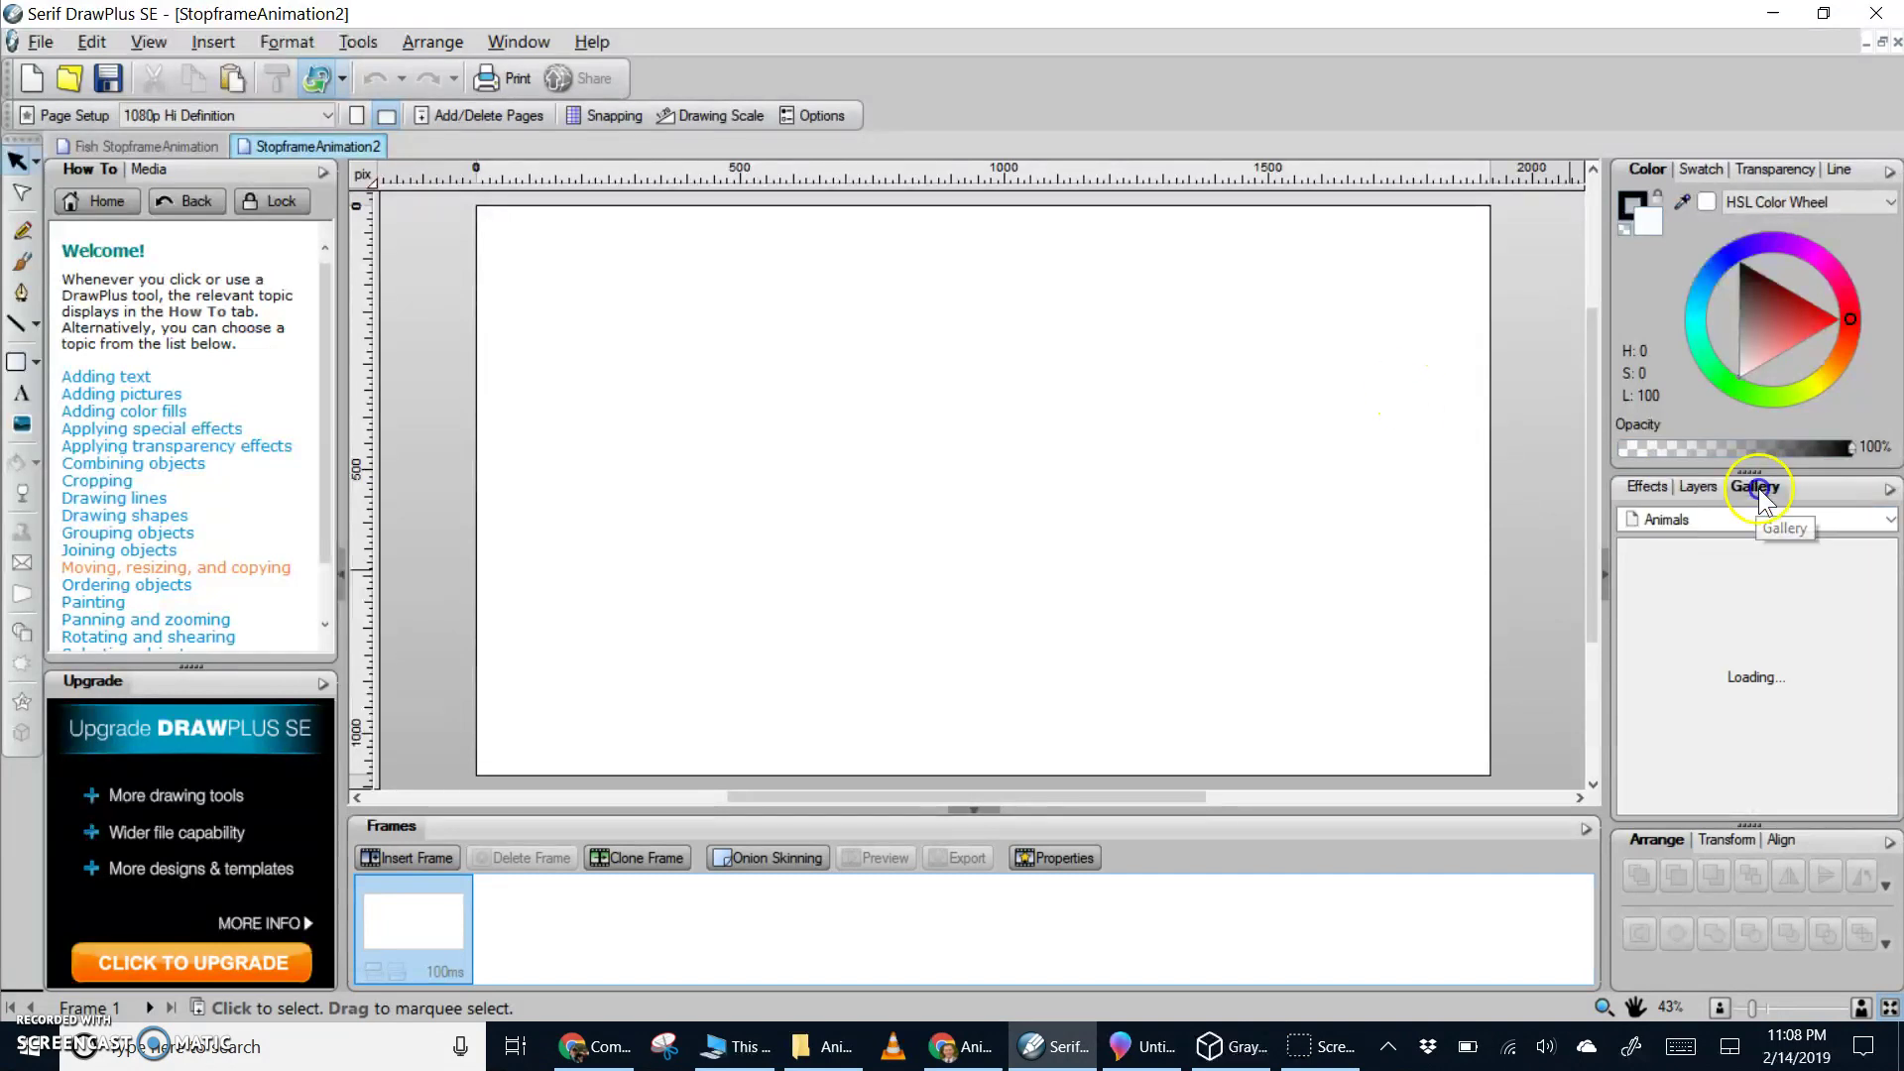
{"action": "left_click", "coordinate": [1736, 694]}
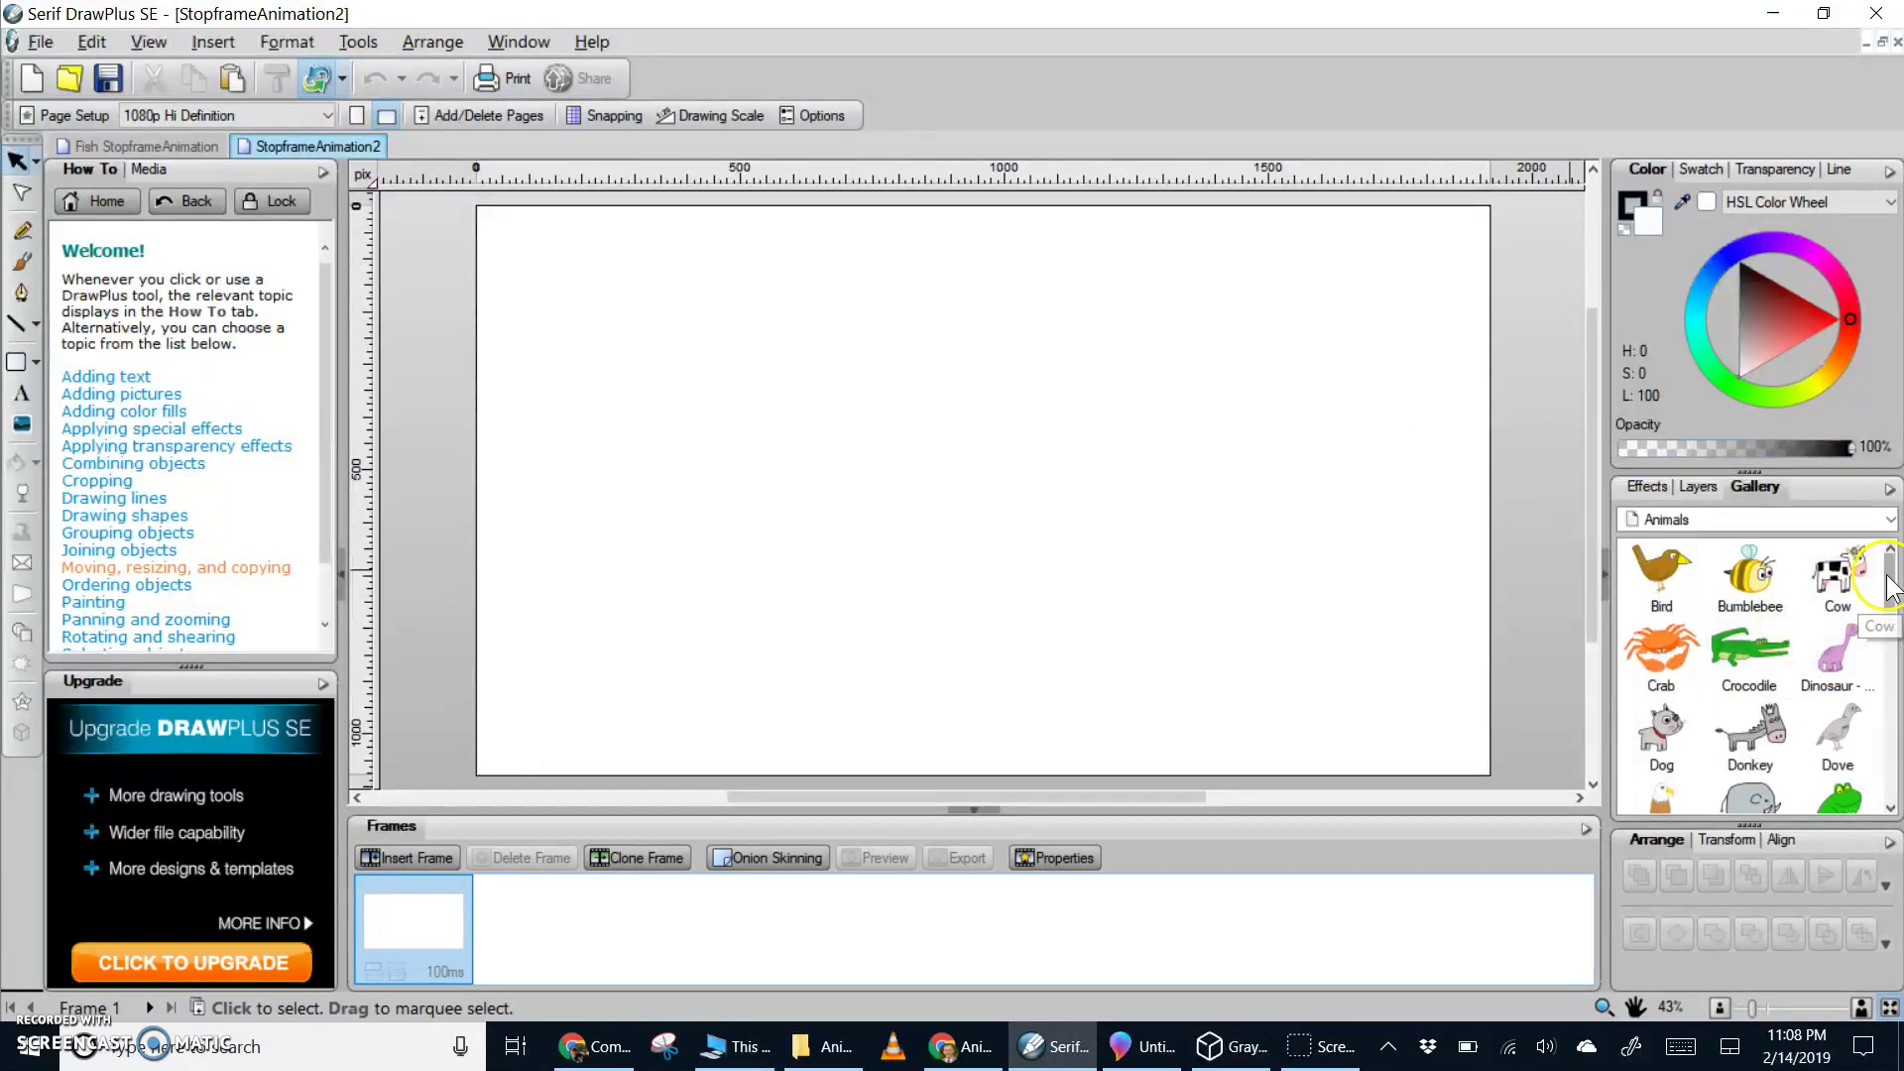
{"action": "left_click", "coordinate": [1879, 640]}
{"action": "left_click_drag", "start_coordinate": [1879, 640], "coordinate": [1884, 556]}
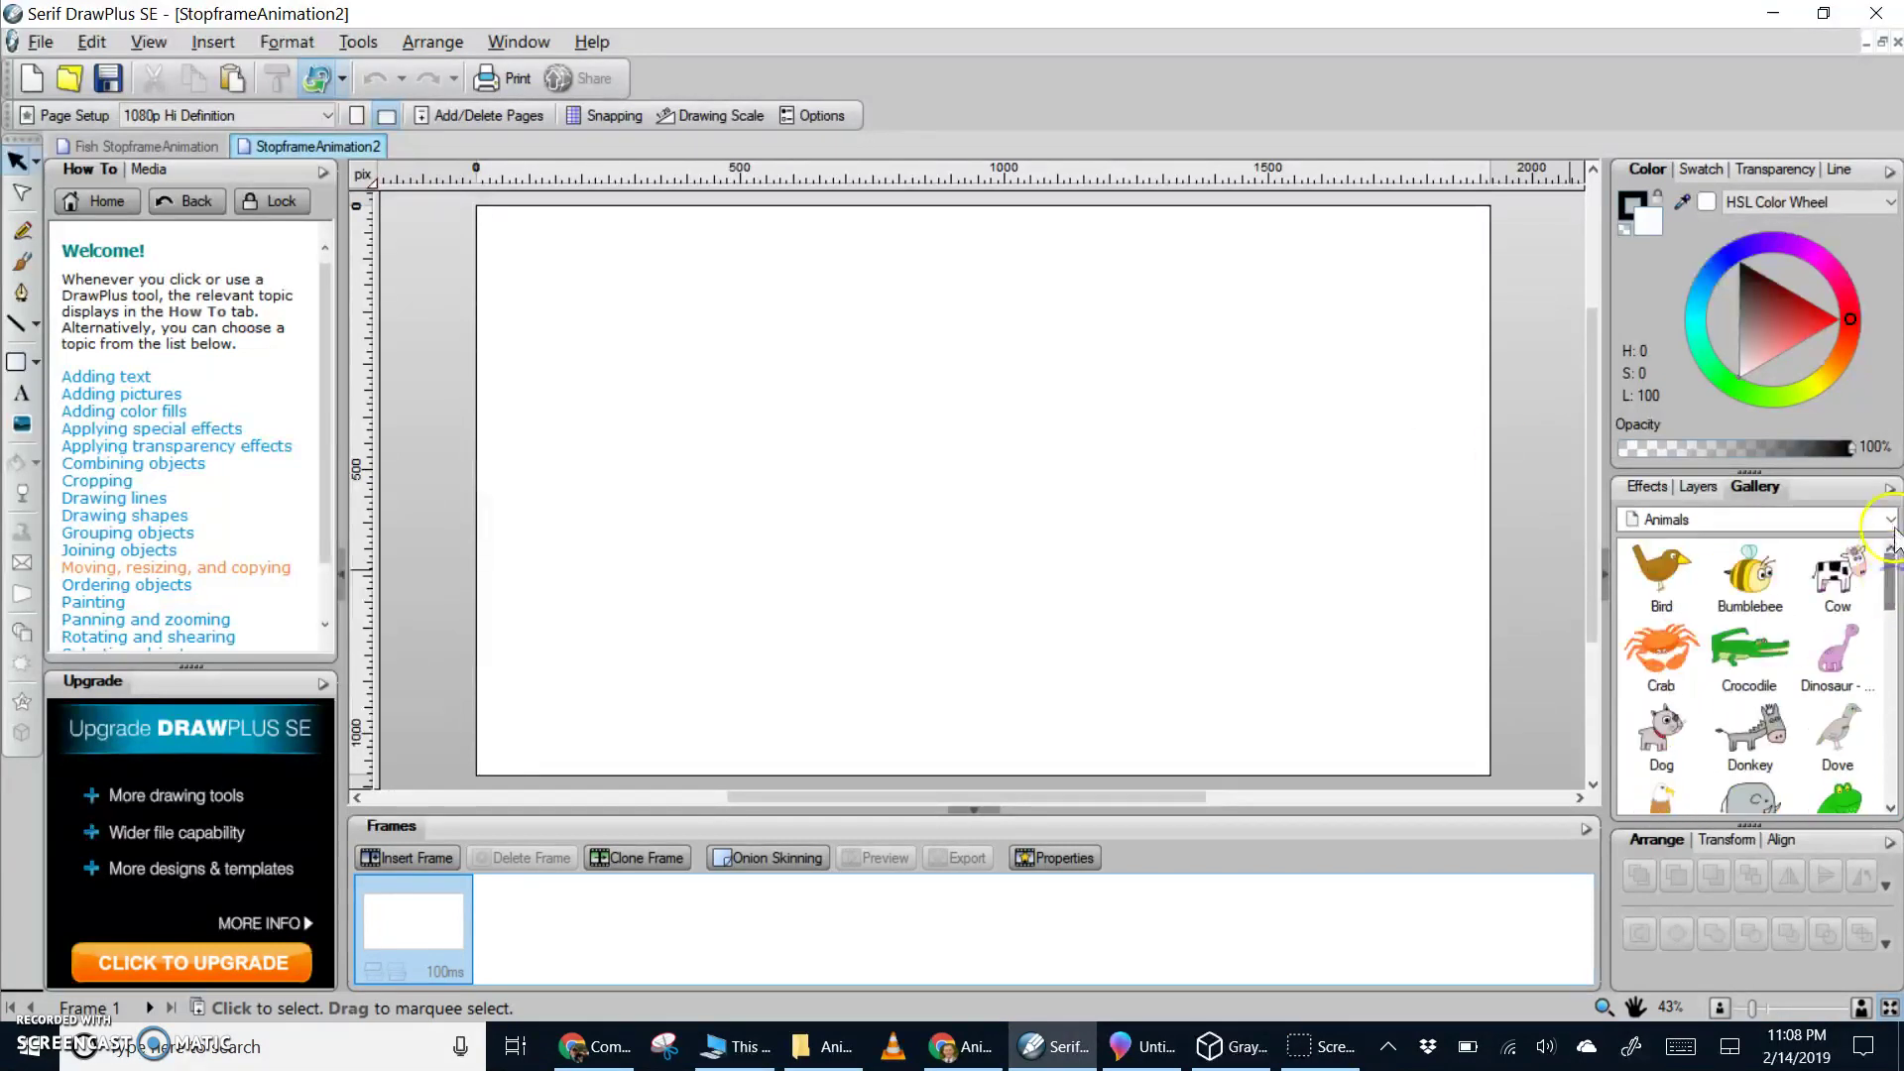
Choose the Cartoons > Colour > Animals category and drag the Dog onto the page
{"action": "left_click", "coordinate": [1888, 519]}
{"action": "scroll", "coordinate": [1776, 634], "scroll_direction": "down", "scroll_amount": 5}
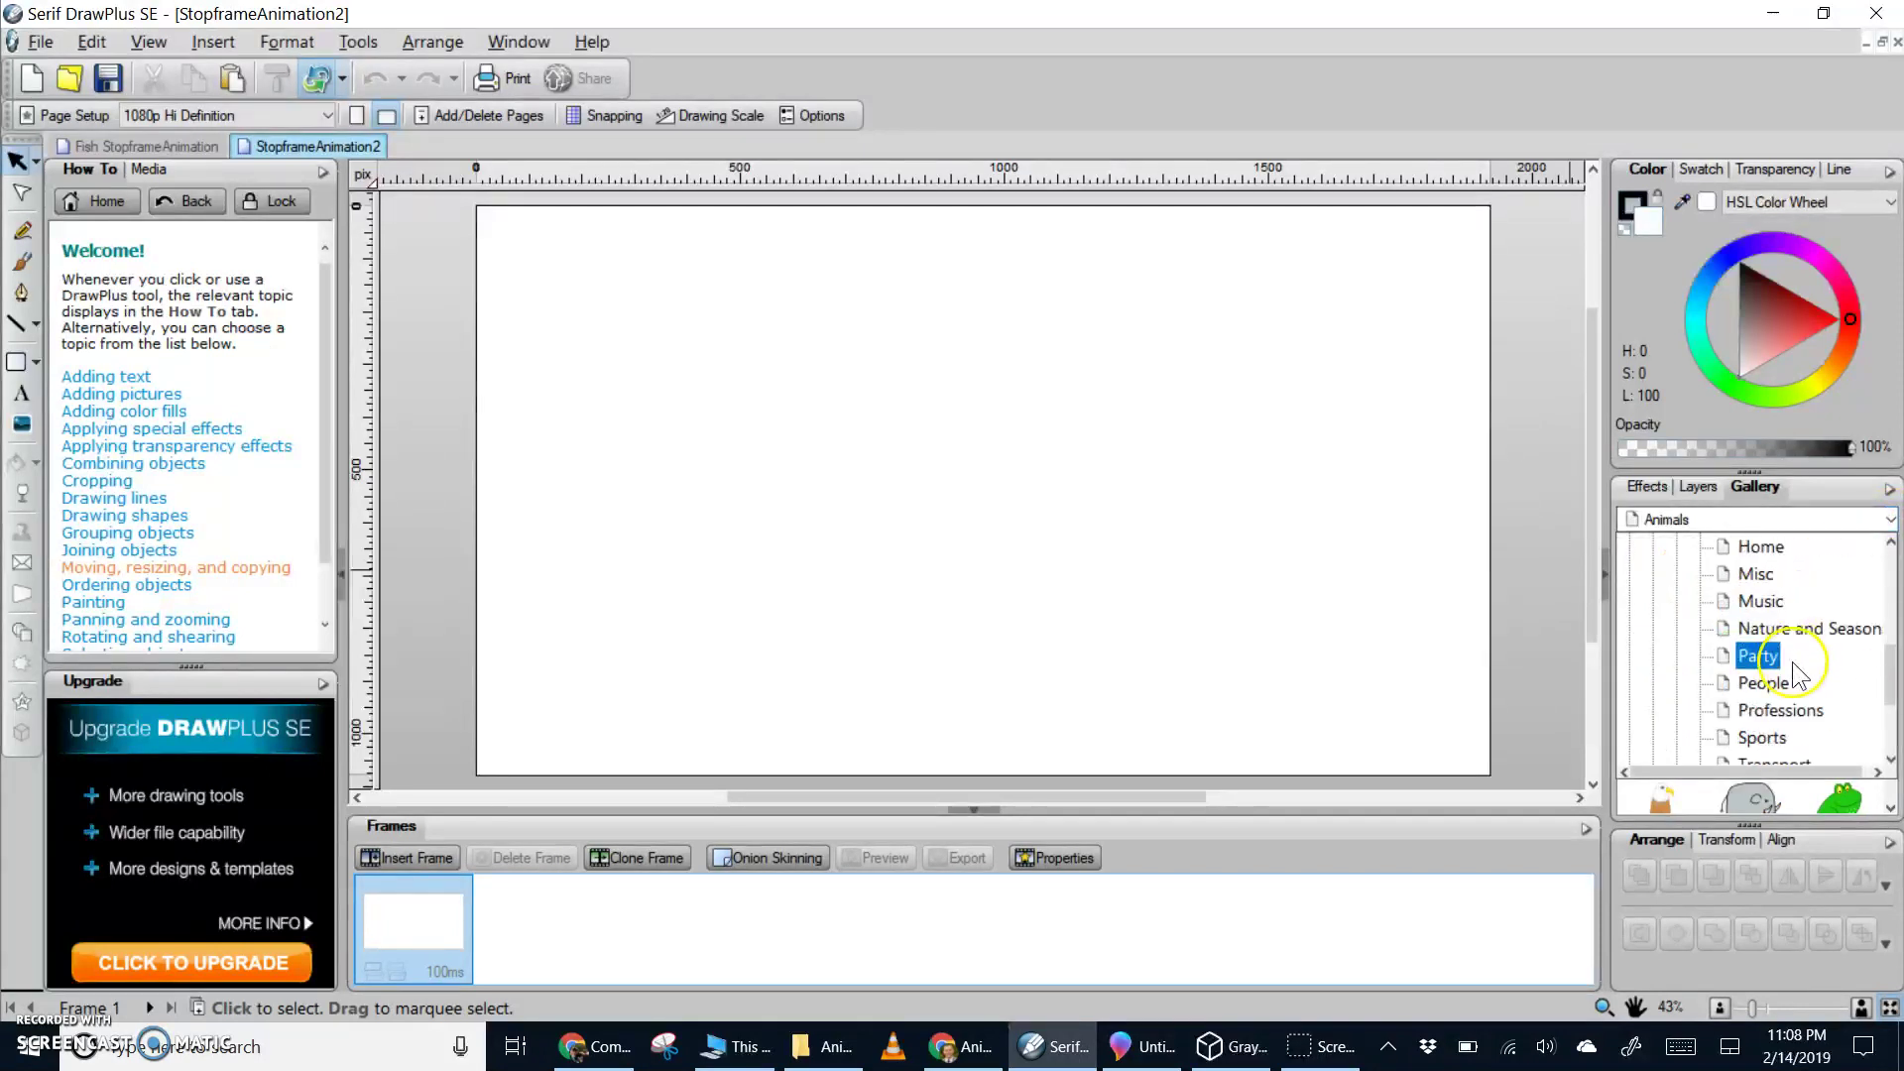
{"action": "scroll", "coordinate": [1797, 686], "scroll_direction": "up", "scroll_amount": 10}
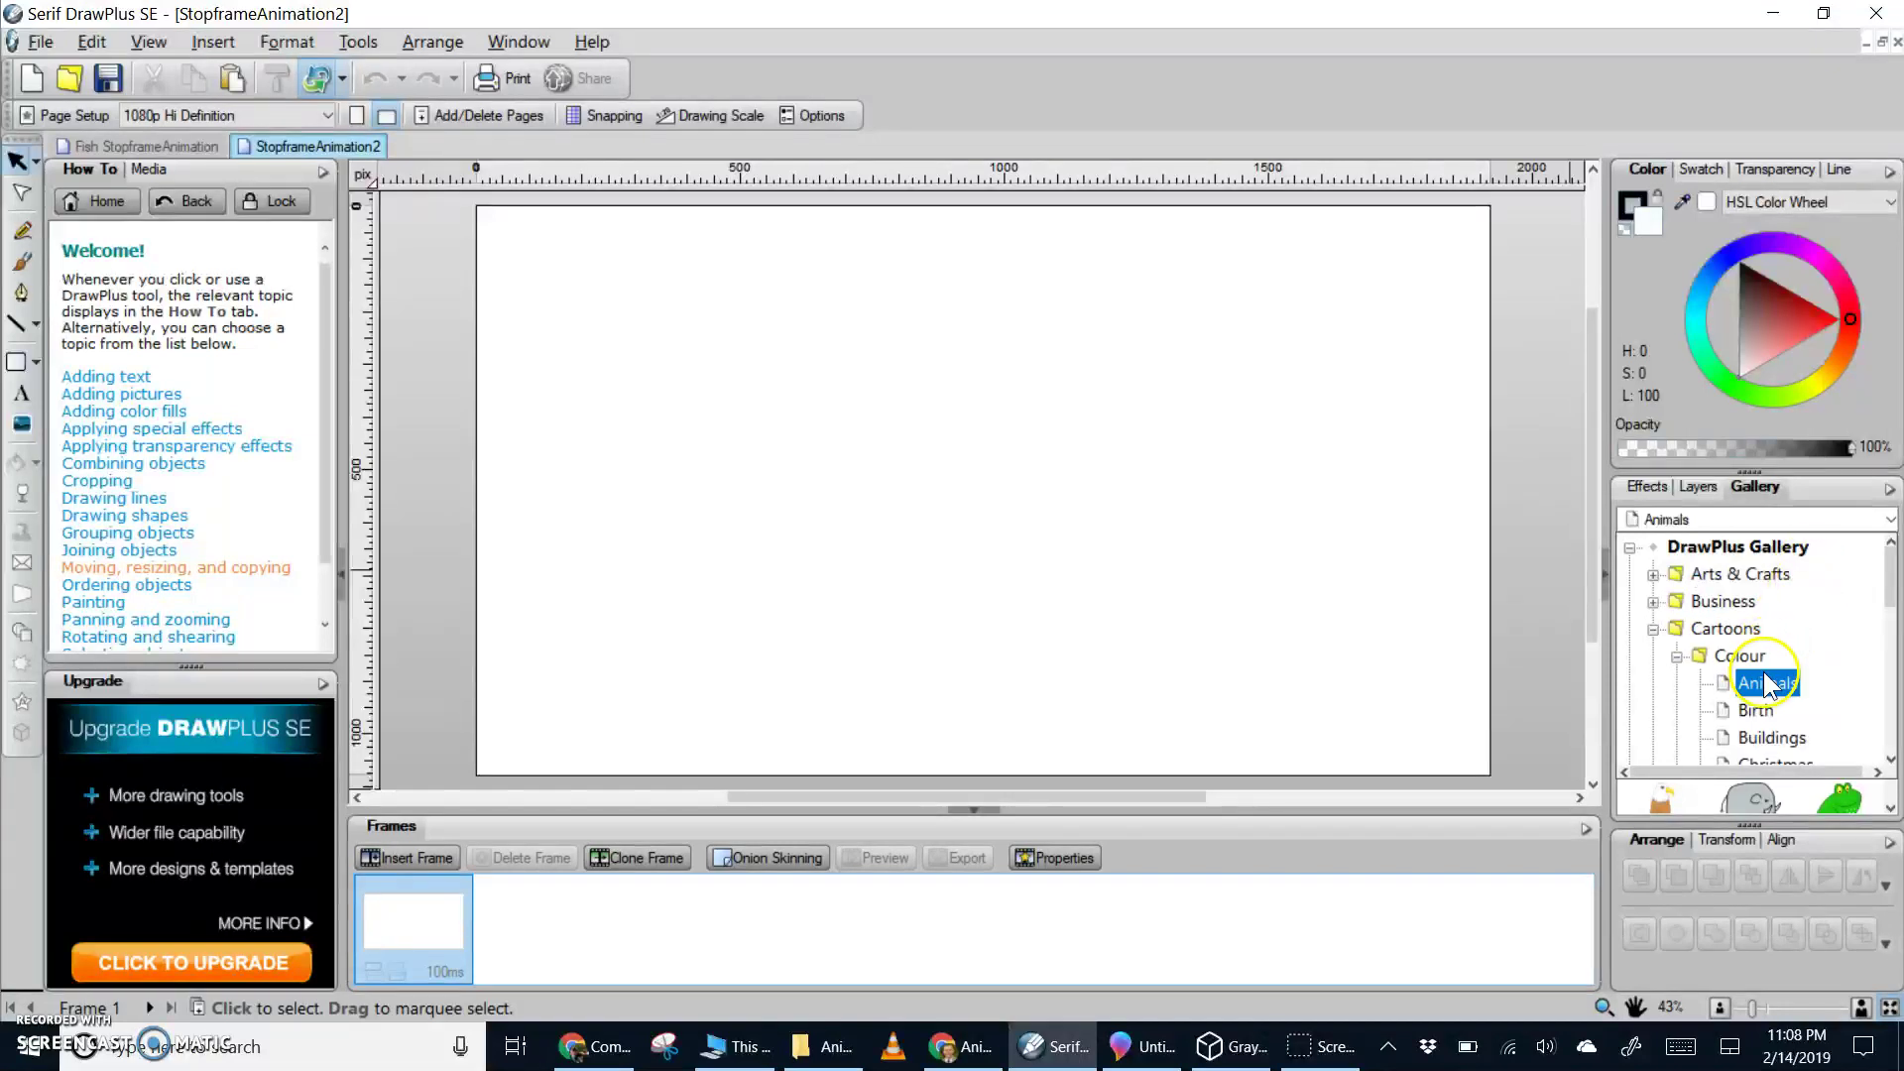
{"action": "left_click", "coordinate": [1773, 688]}
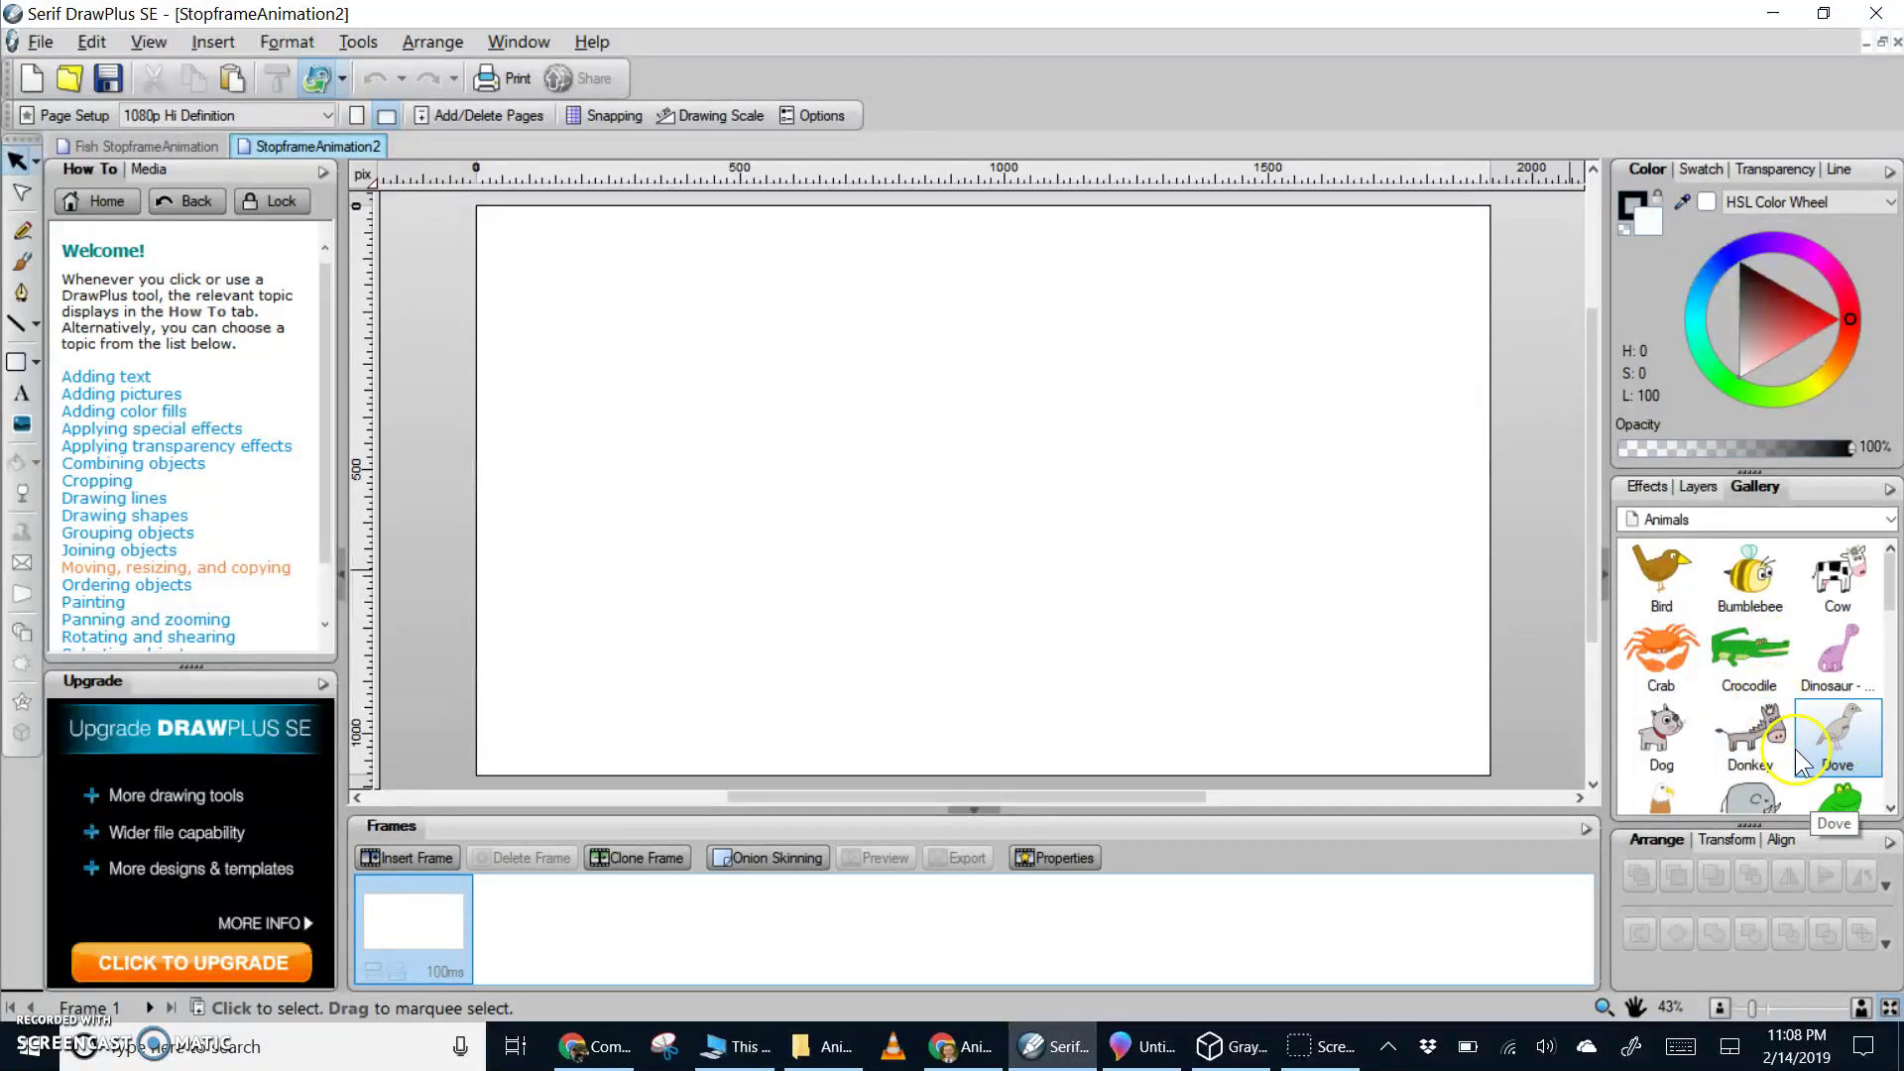
{"action": "left_click", "coordinate": [1654, 729]}
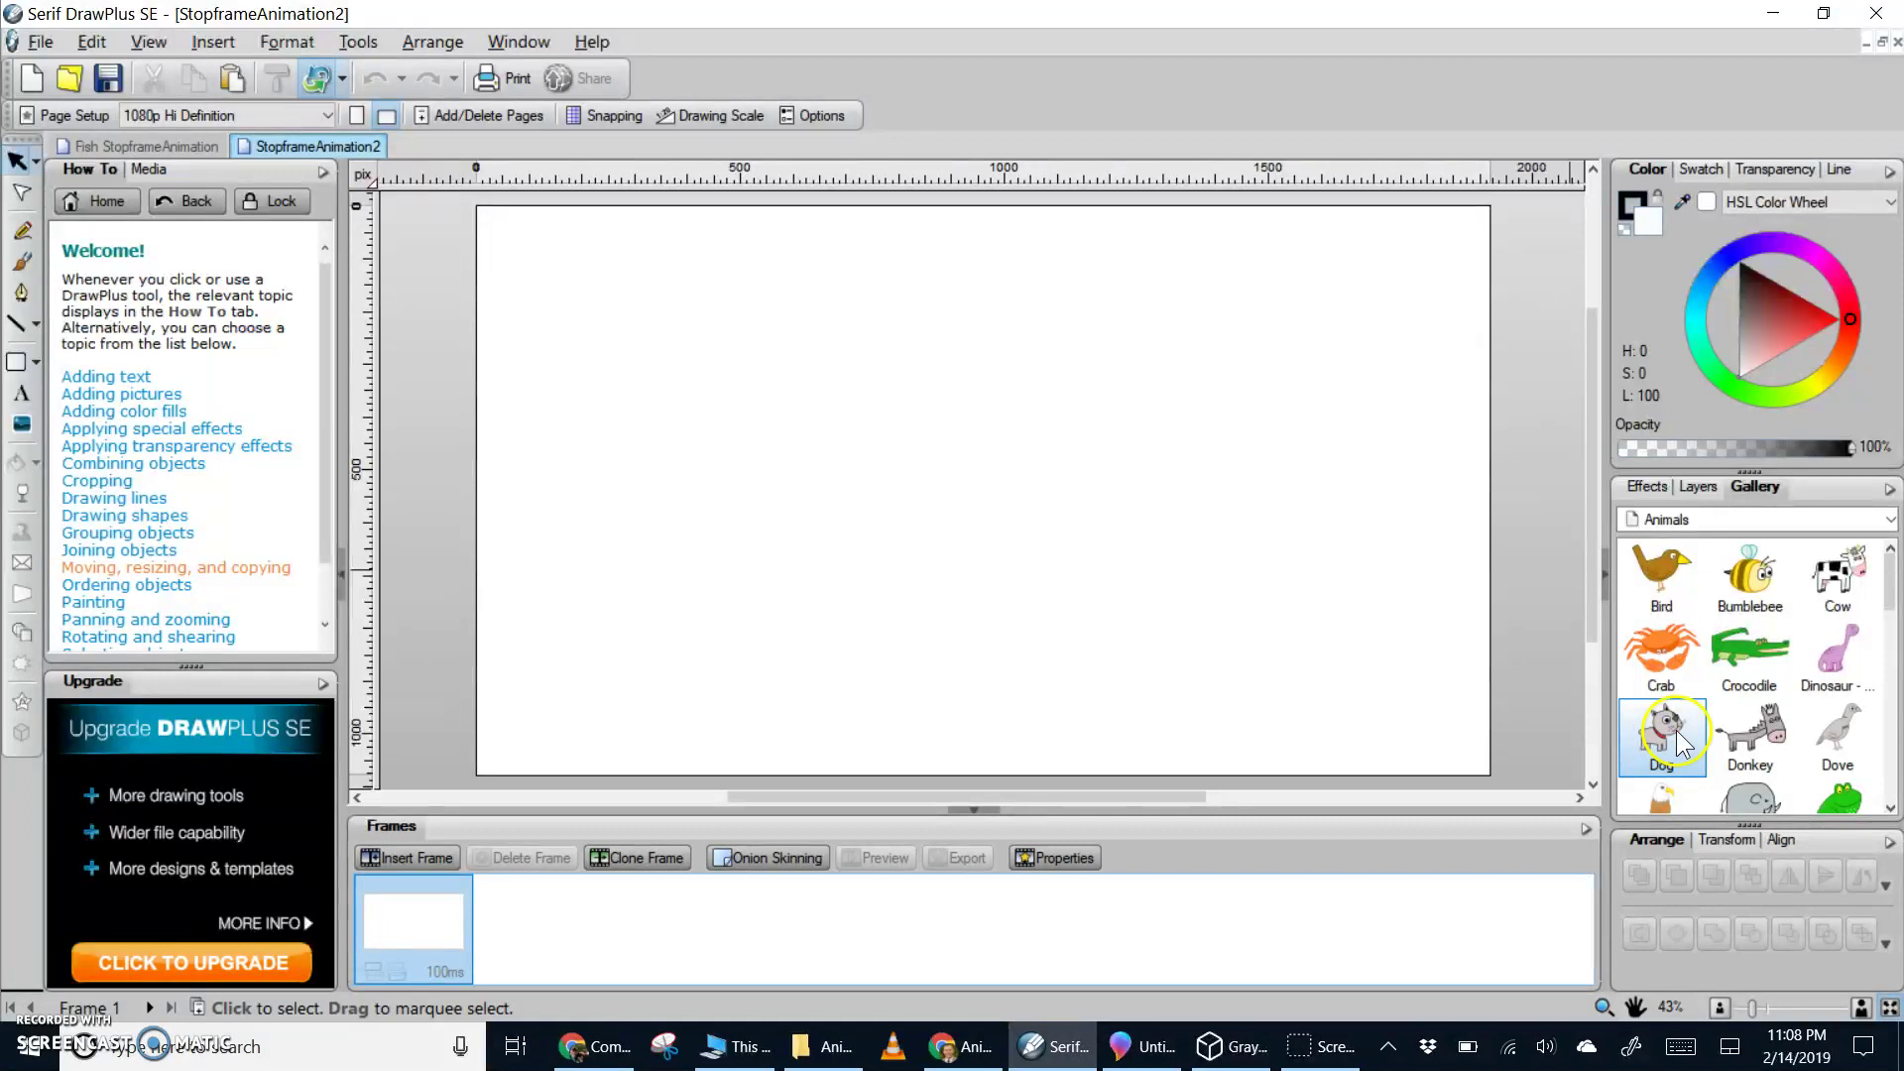
{"action": "left_click_drag", "start_coordinate": [1679, 744], "coordinate": [597, 562]}
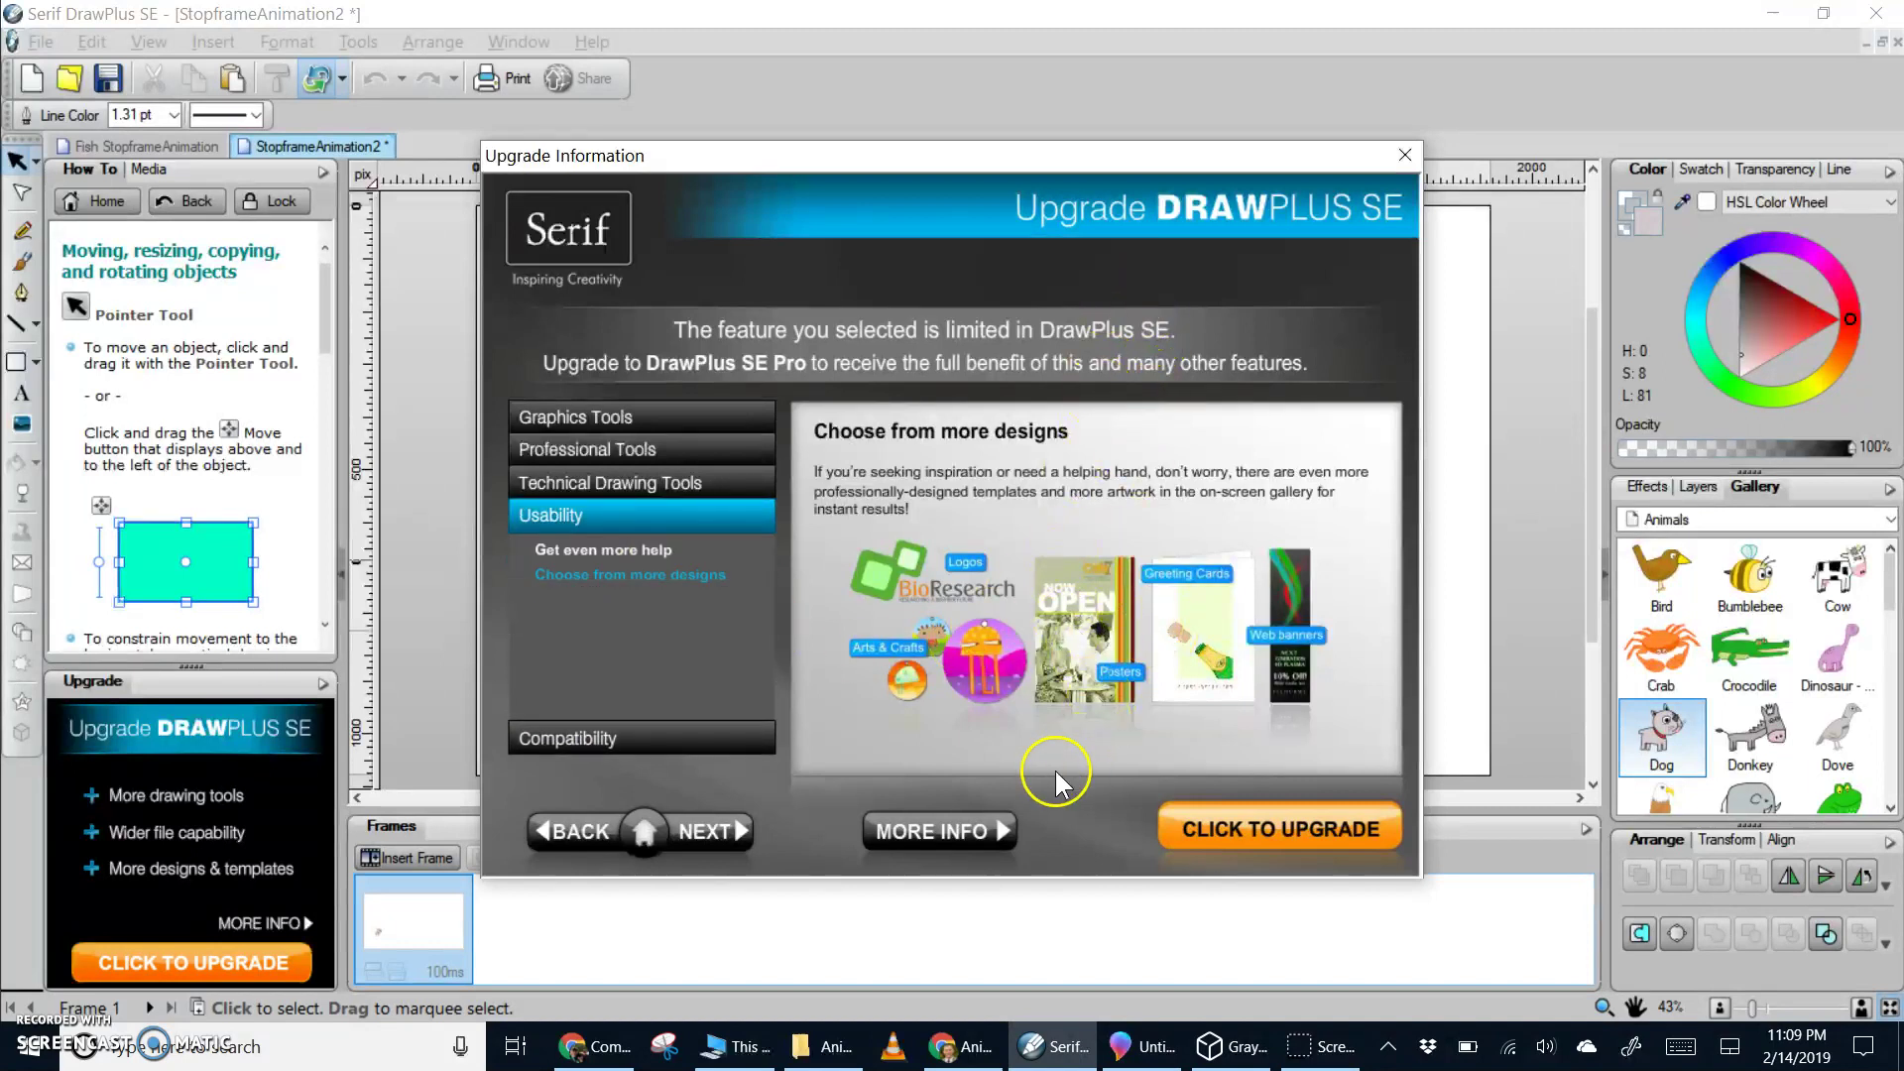
Close the Upgrade Information notice
{"action": "left_click", "coordinate": [1406, 155]}
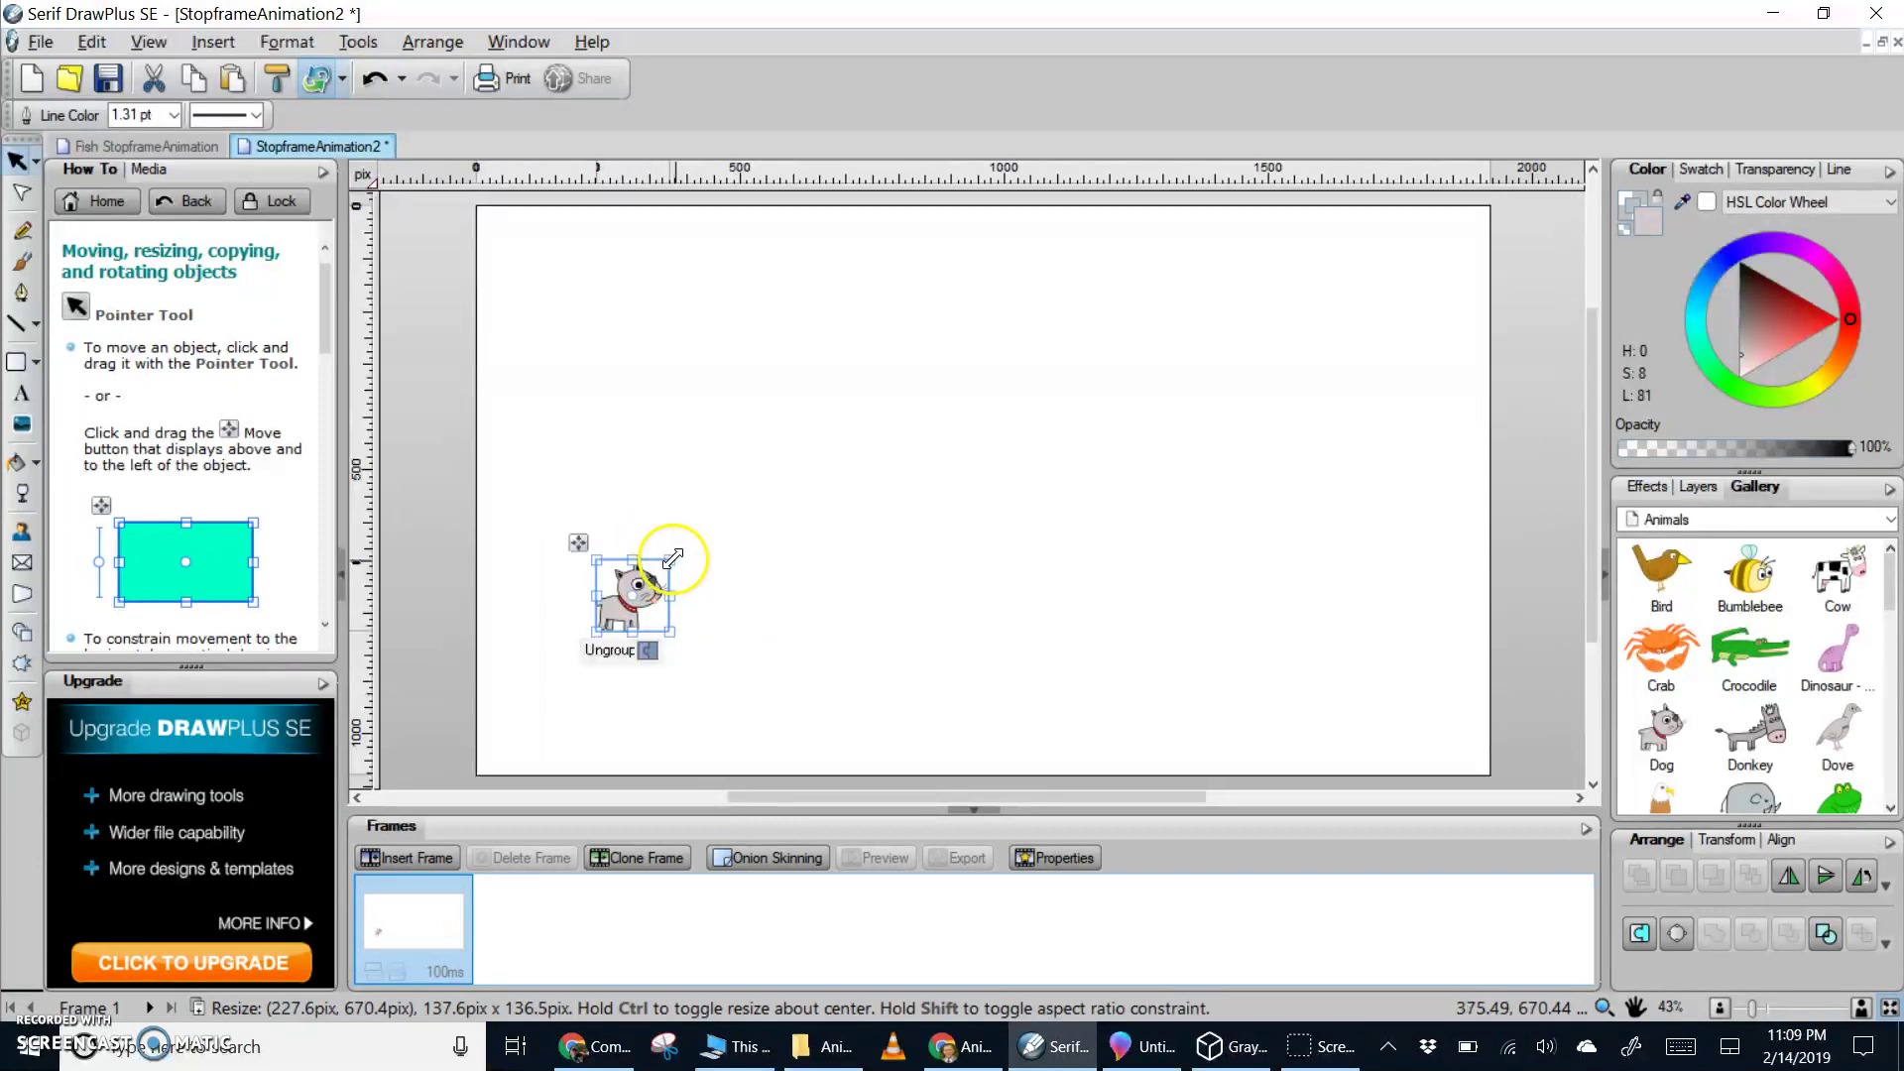
Resize the dog proportionally to about 295 × 293 pixels and move it to the lower-left
{"action": "left_click_drag", "start_coordinate": [670, 558], "coordinate": [757, 455]}
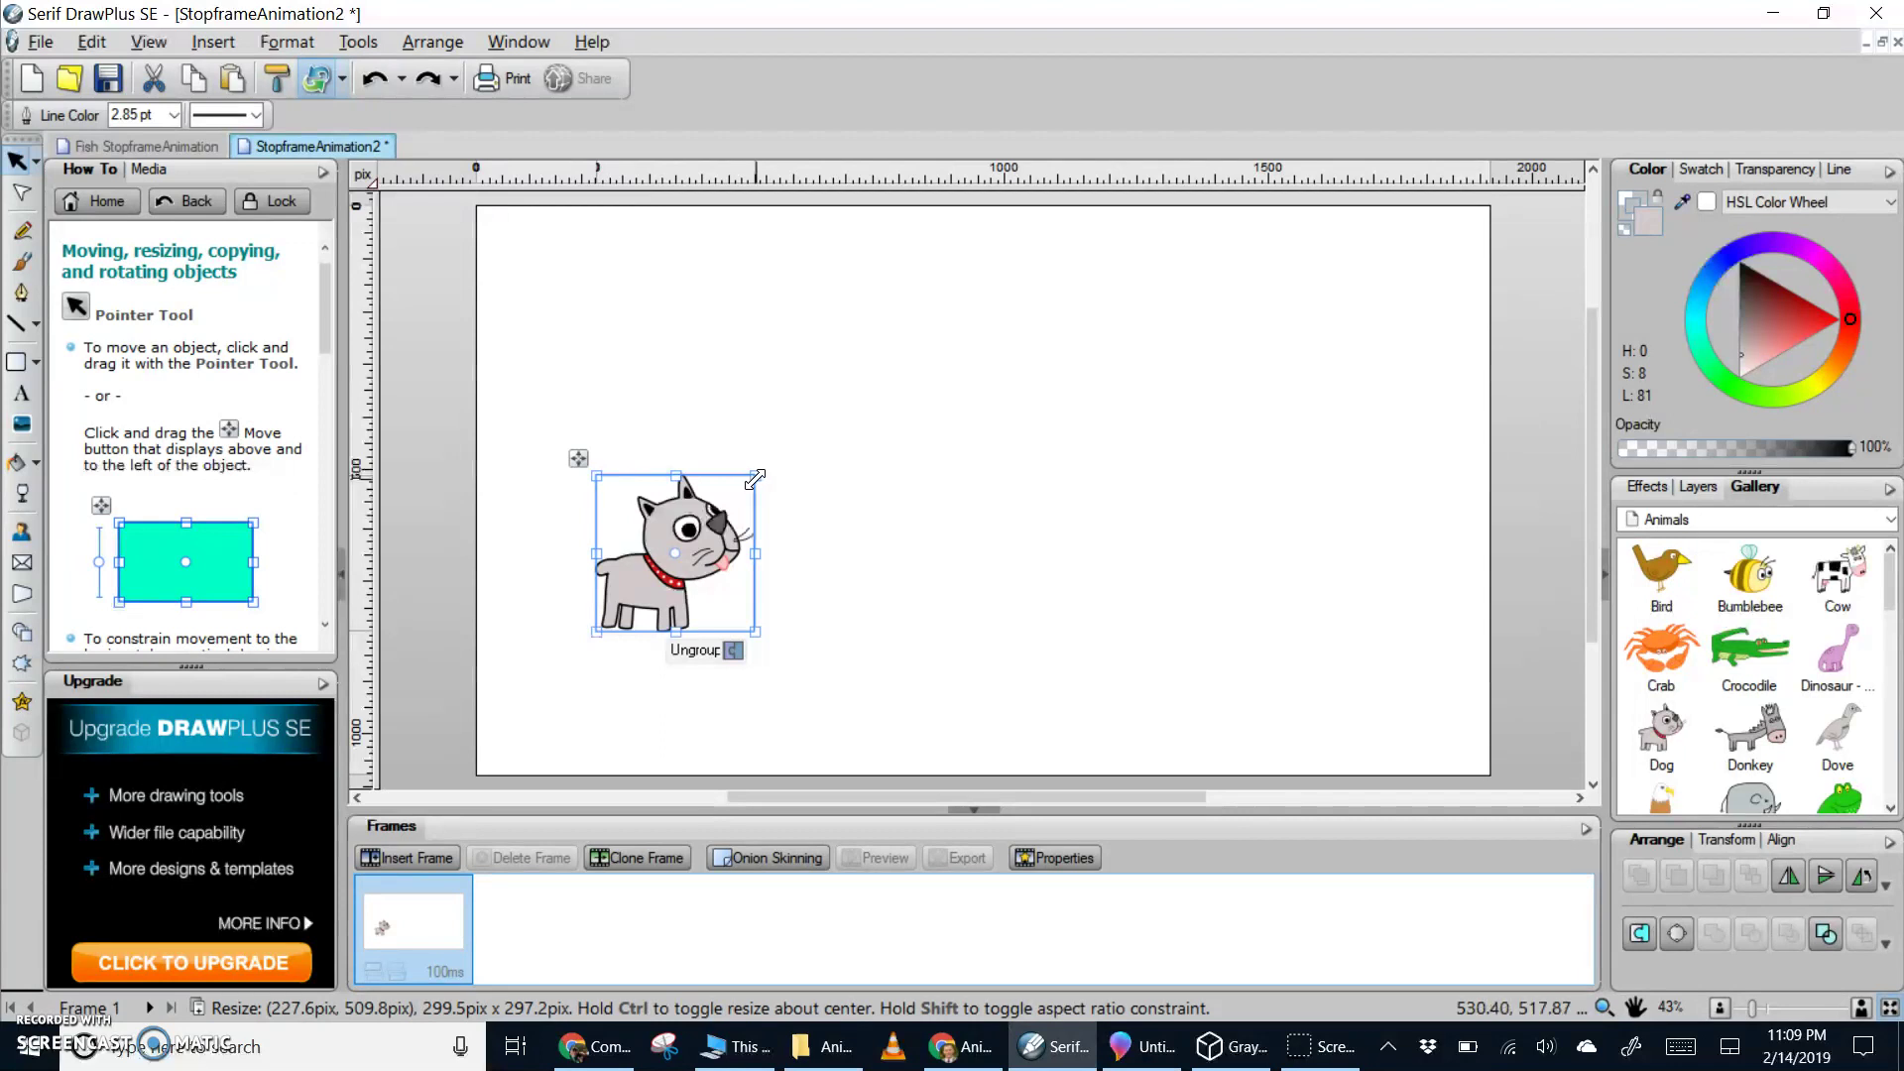
{"action": "mouse_move", "coordinate": [757, 477]}
{"action": "left_mouse_down"}
{"action": "mouse_move", "coordinate": [764, 493]}
{"action": "mouse_move", "coordinate": [768, 463]}
{"action": "left_mouse_up"}
{"action": "left_click_drag", "start_coordinate": [768, 546], "coordinate": [842, 551]}
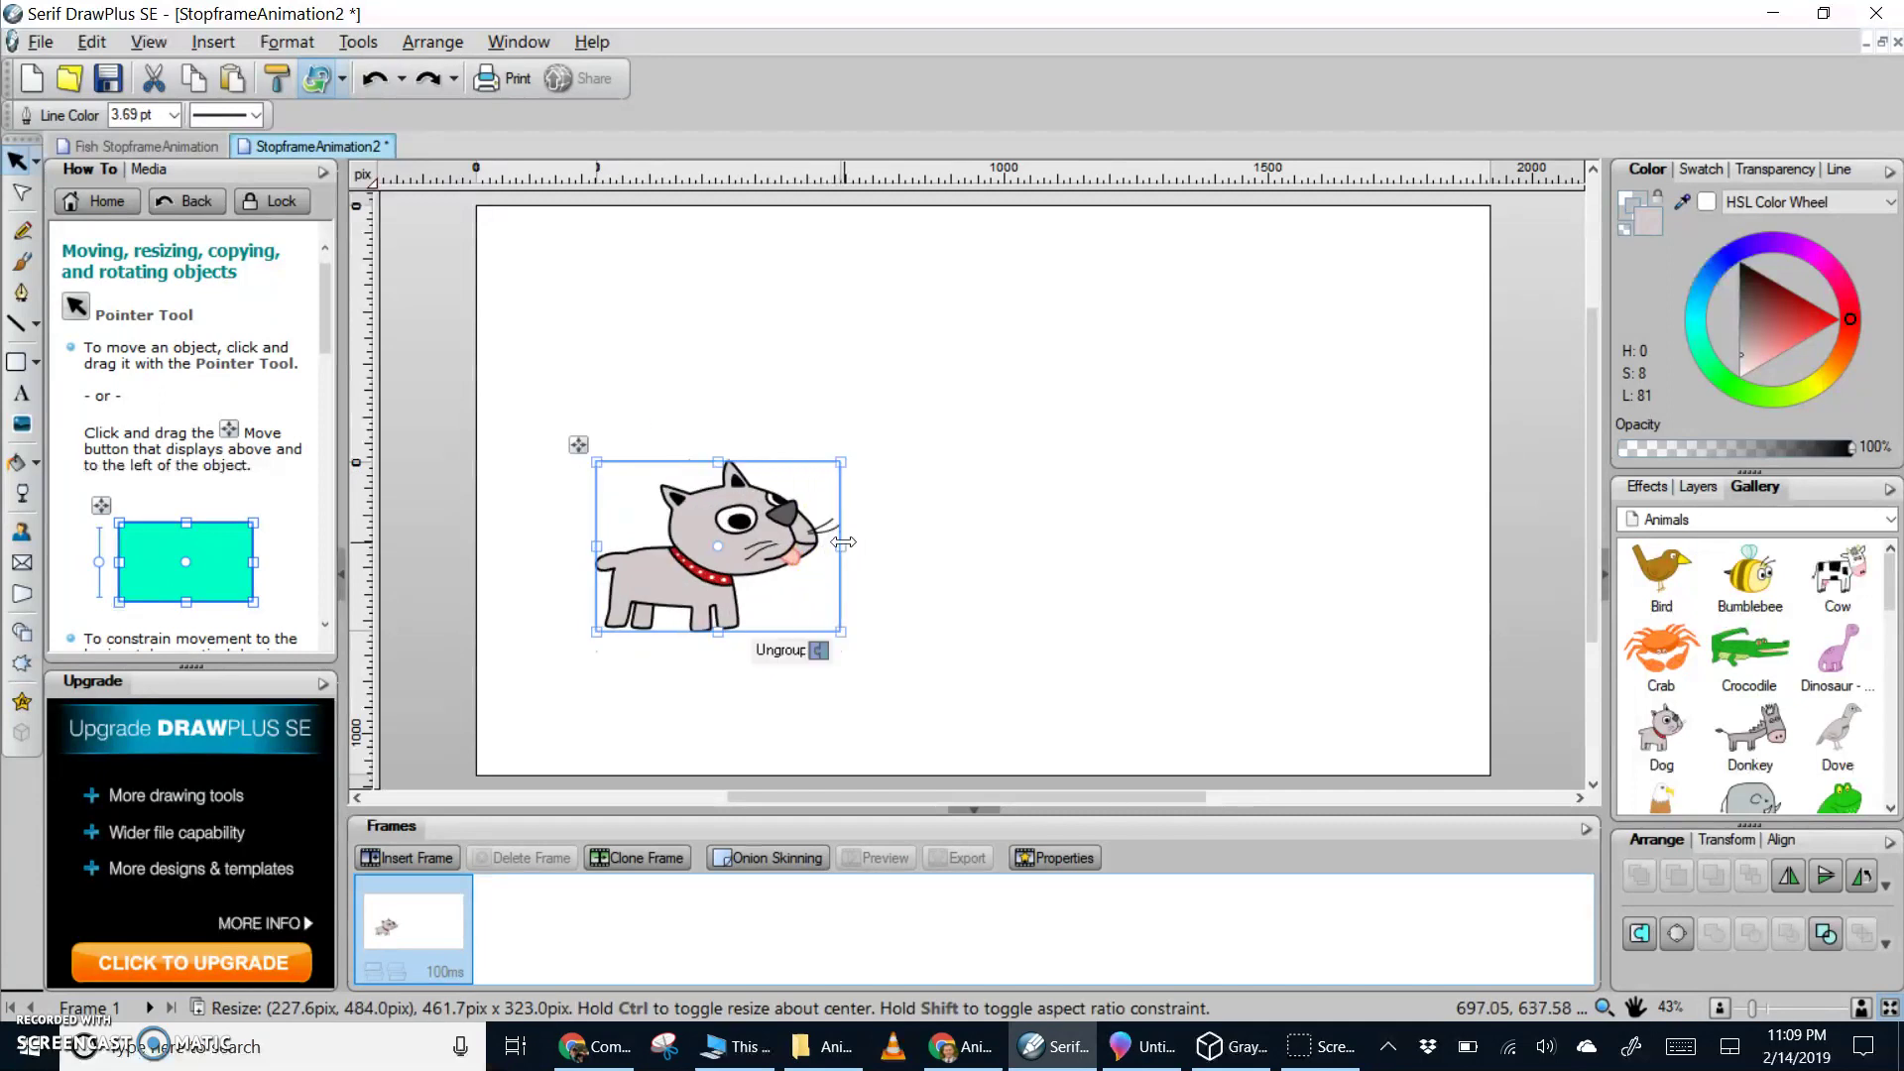
{"action": "left_click", "coordinate": [839, 545]}
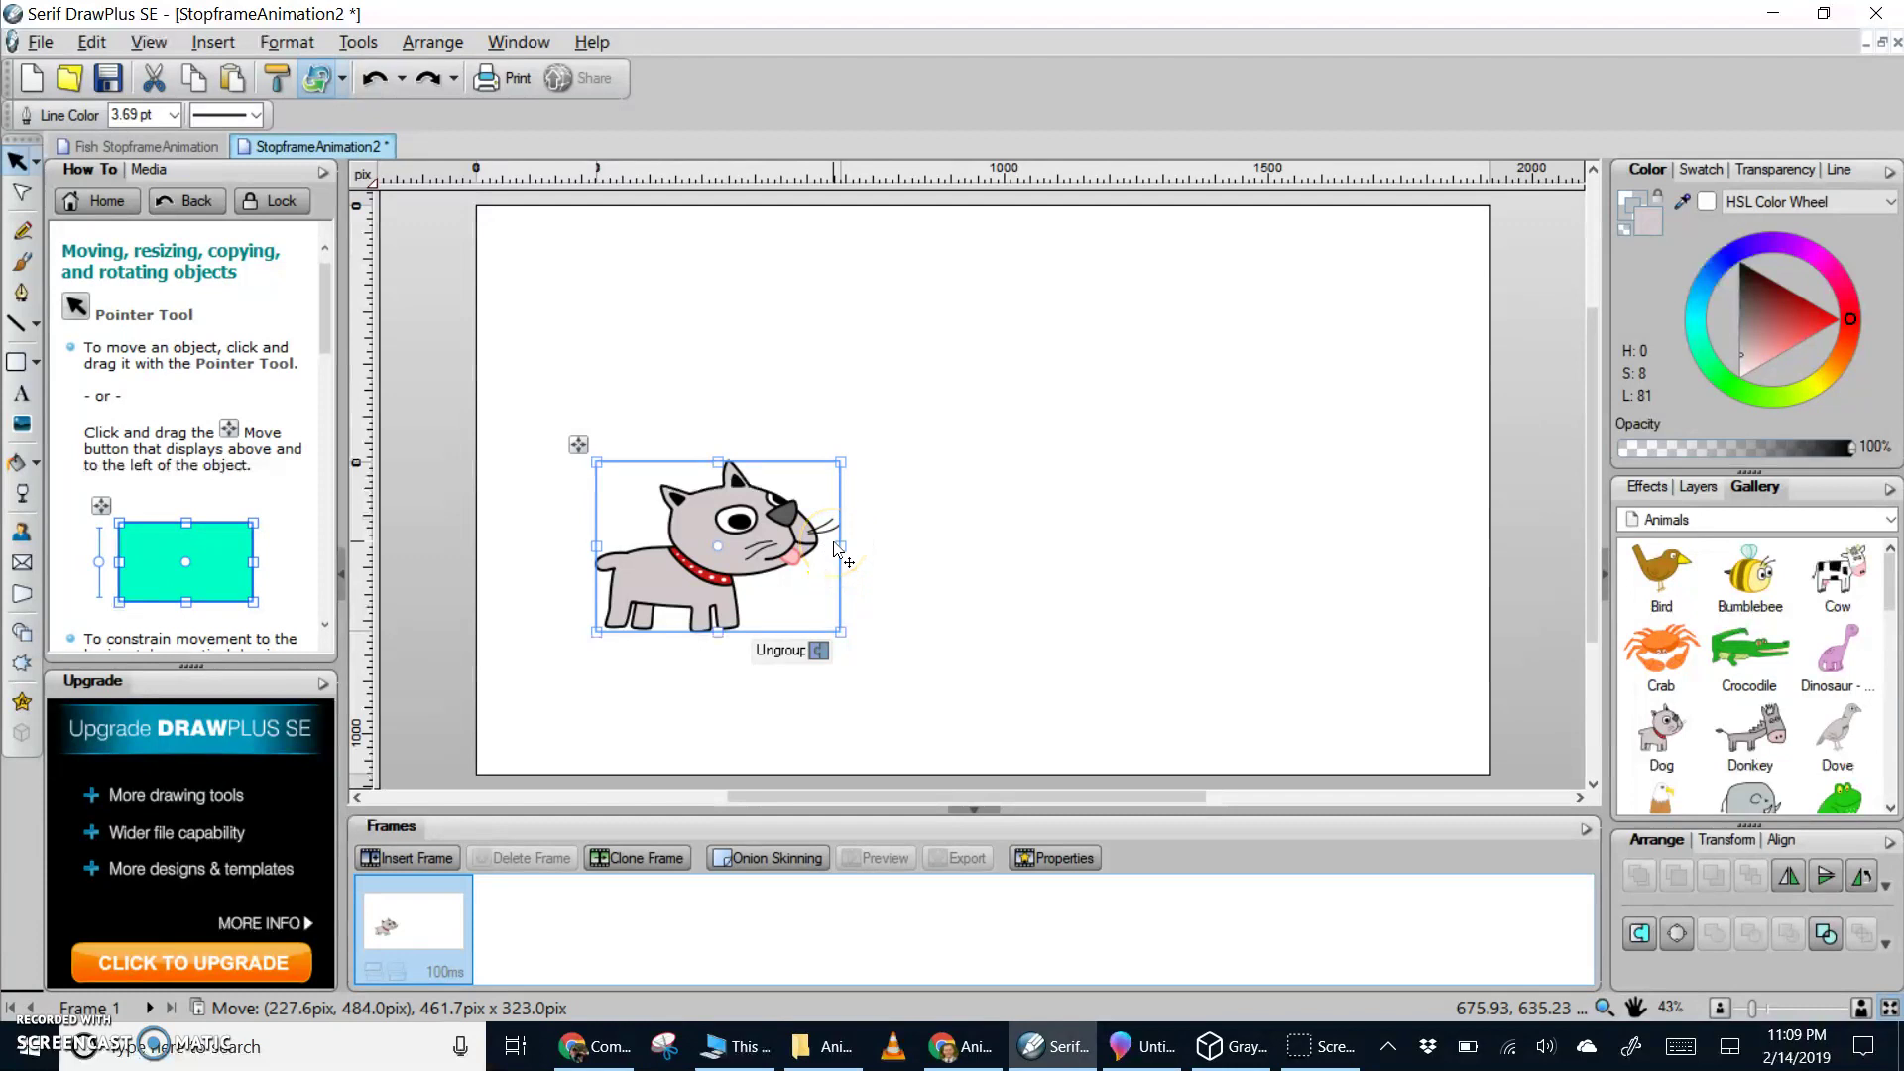
{"action": "key", "text": "ctrl+z"}
{"action": "mouse_move", "coordinate": [768, 460]}
{"action": "left_mouse_down"}
{"action": "mouse_move", "coordinate": [767, 440]}
{"action": "mouse_move", "coordinate": [865, 407]}
{"action": "mouse_move", "coordinate": [822, 409]}
{"action": "mouse_move", "coordinate": [751, 476]}
{"action": "left_mouse_up"}
{"action": "left_click_drag", "start_coordinate": [699, 573], "coordinate": [656, 674]}
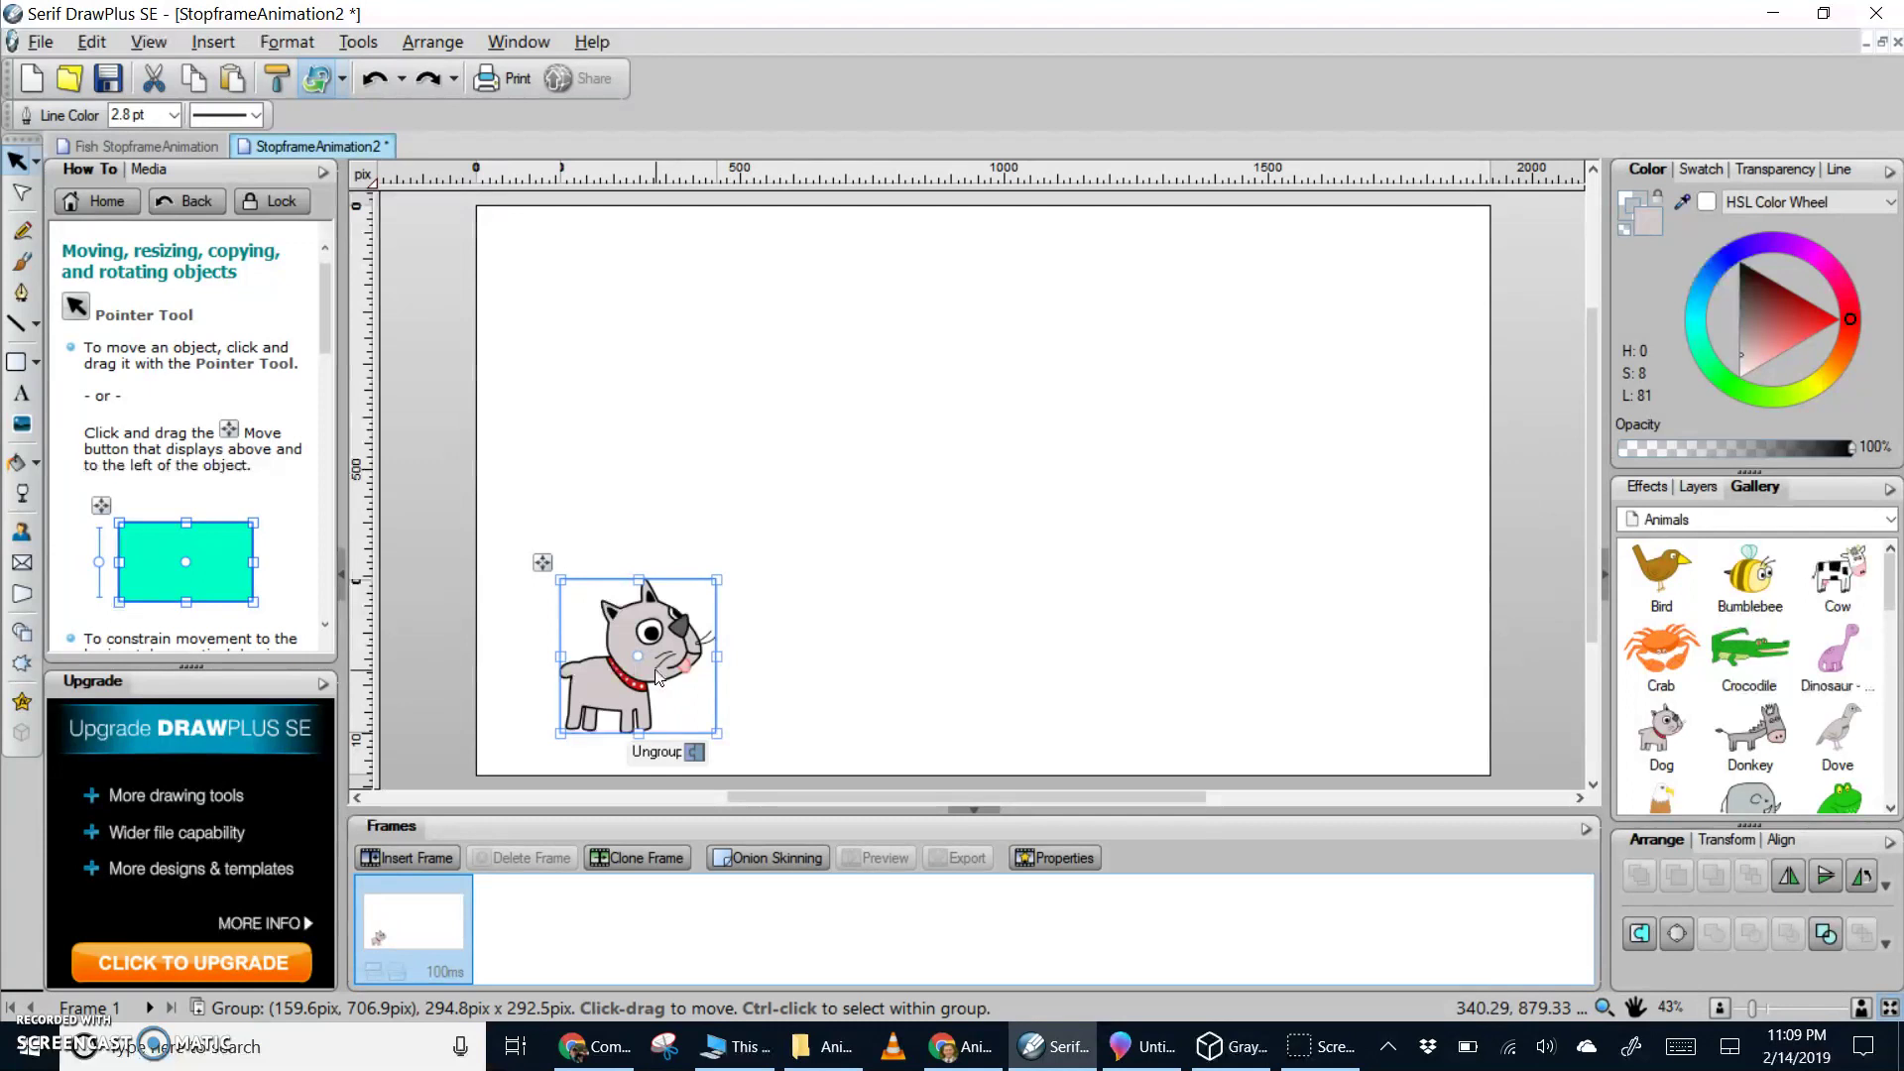
{"action": "left_click_drag", "start_coordinate": [665, 640], "coordinate": [641, 650]}
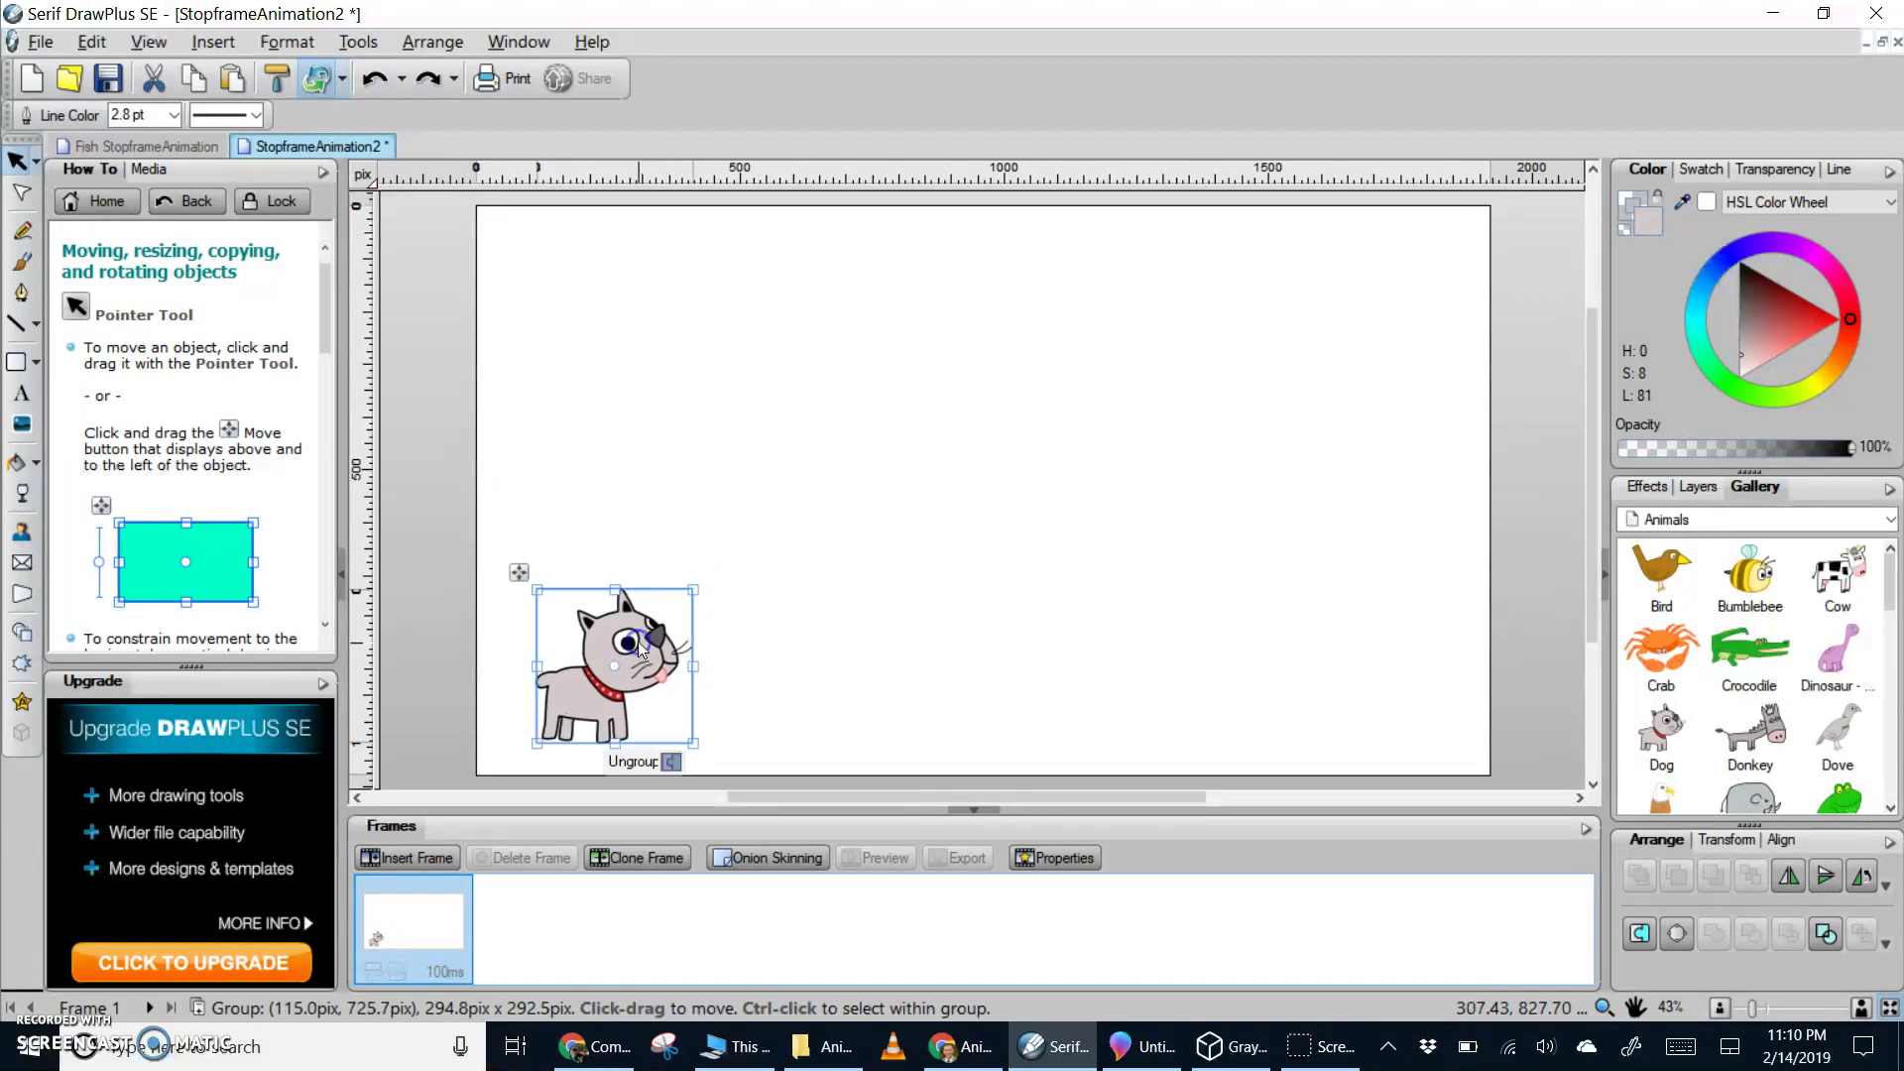
Clone Frame 1 into a new Frame 2 and select it in the frames strip
{"action": "left_click", "coordinate": [655, 860]}
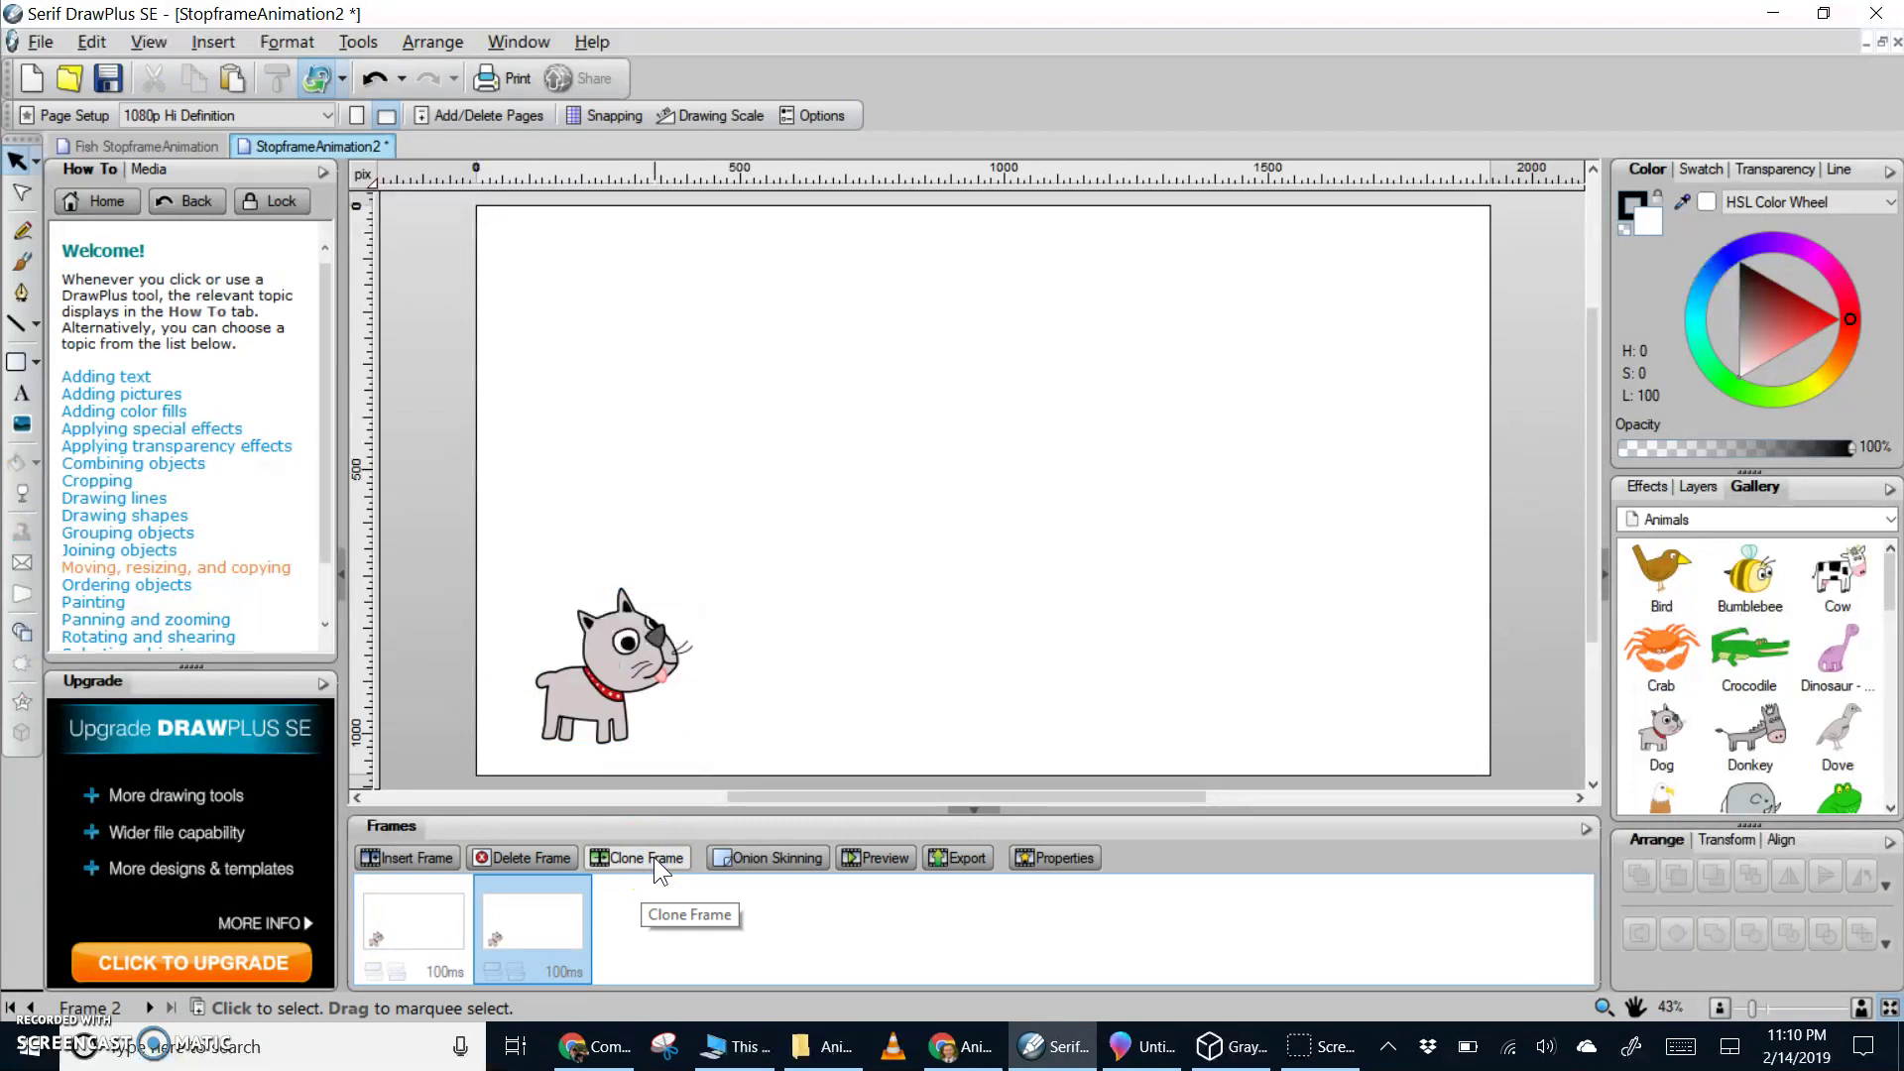
{"action": "left_click", "coordinate": [421, 917]}
{"action": "left_click", "coordinate": [540, 912]}
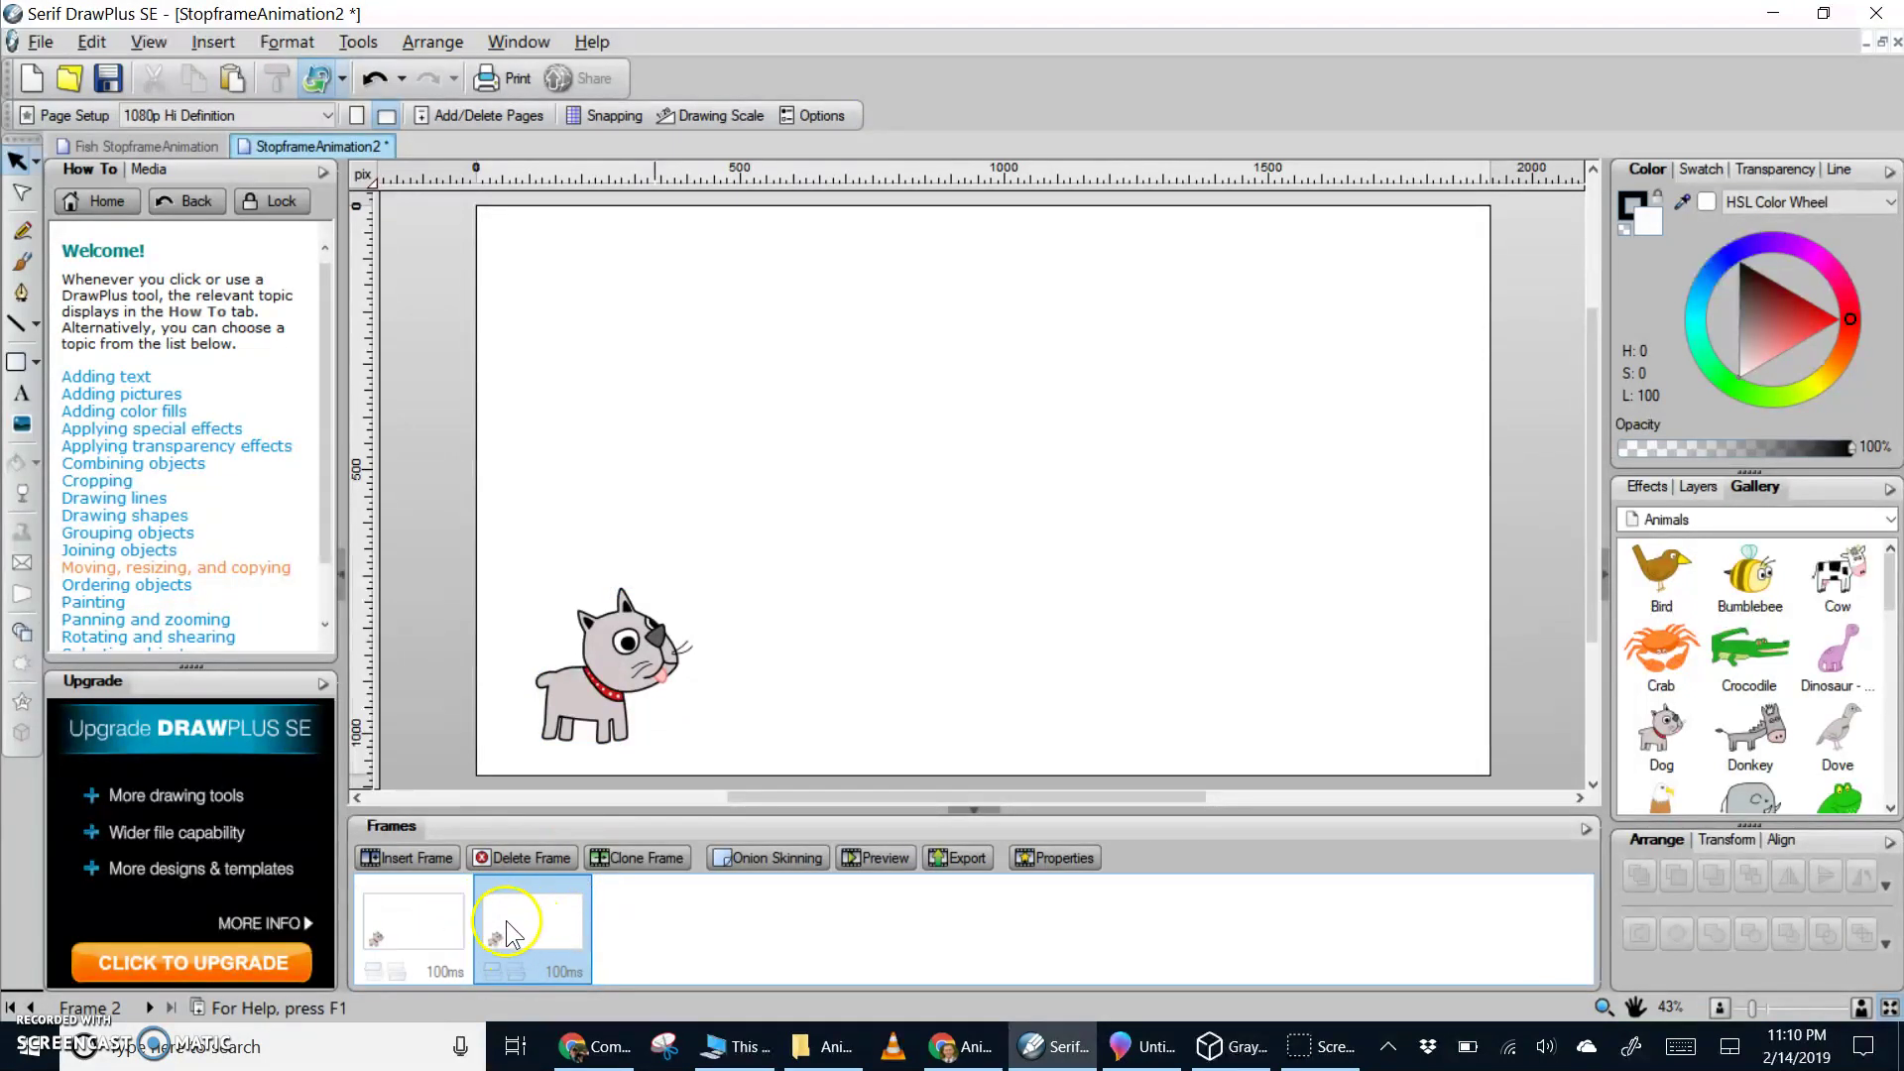
{"action": "left_click", "coordinate": [991, 890]}
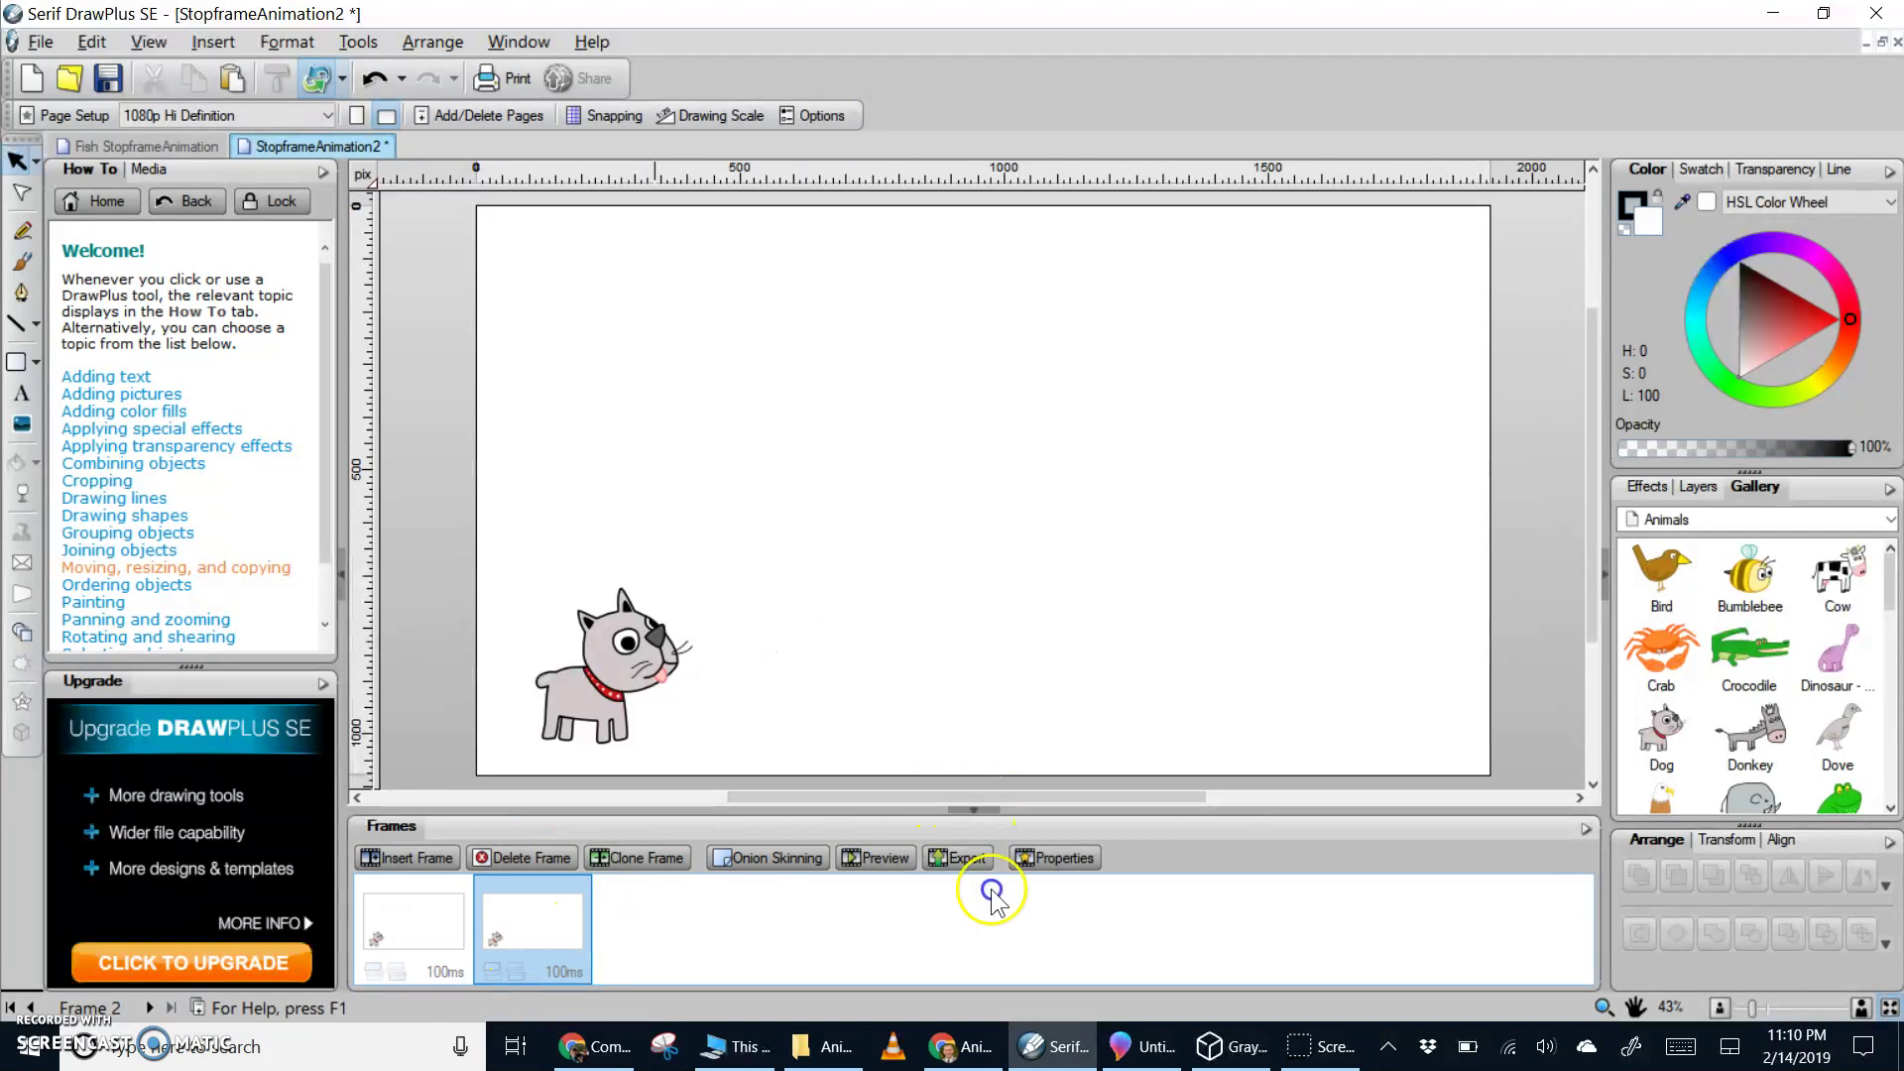
{"action": "left_click", "coordinate": [973, 809]}
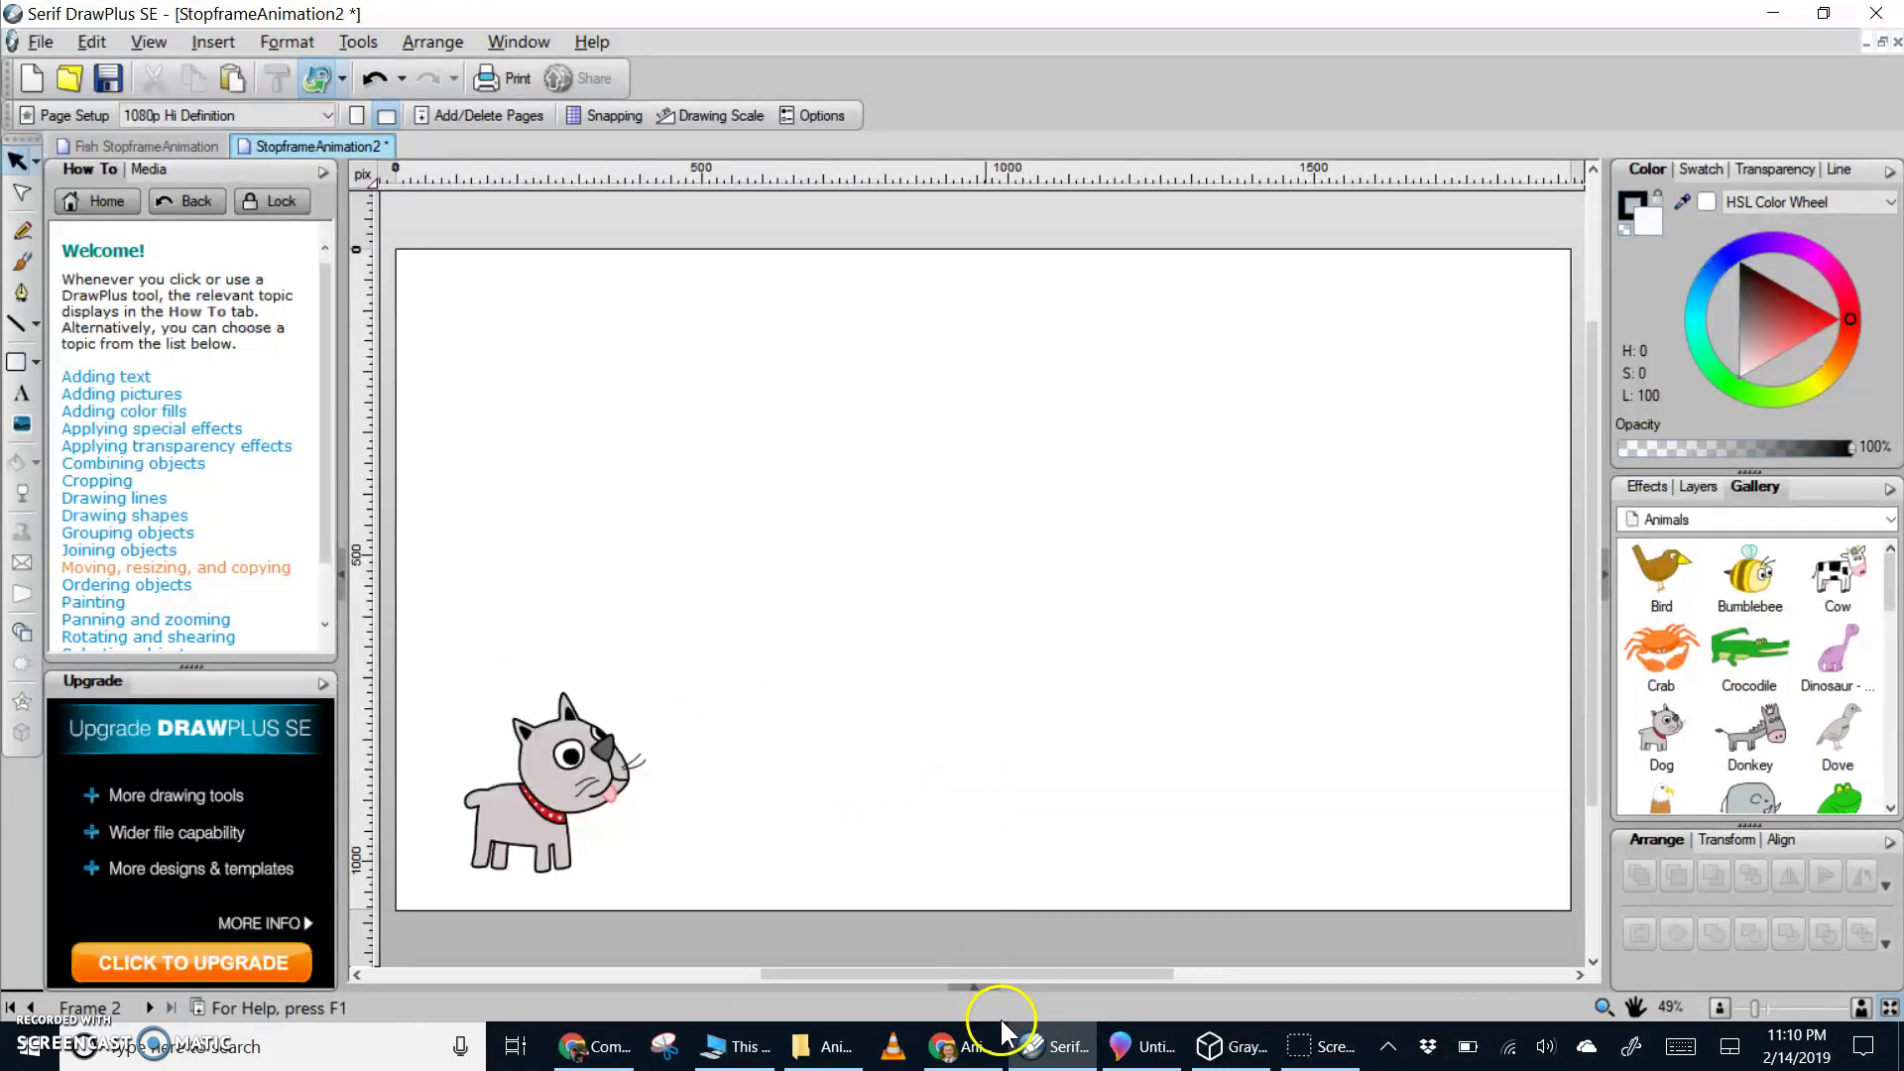
{"action": "left_click", "coordinate": [974, 986]}
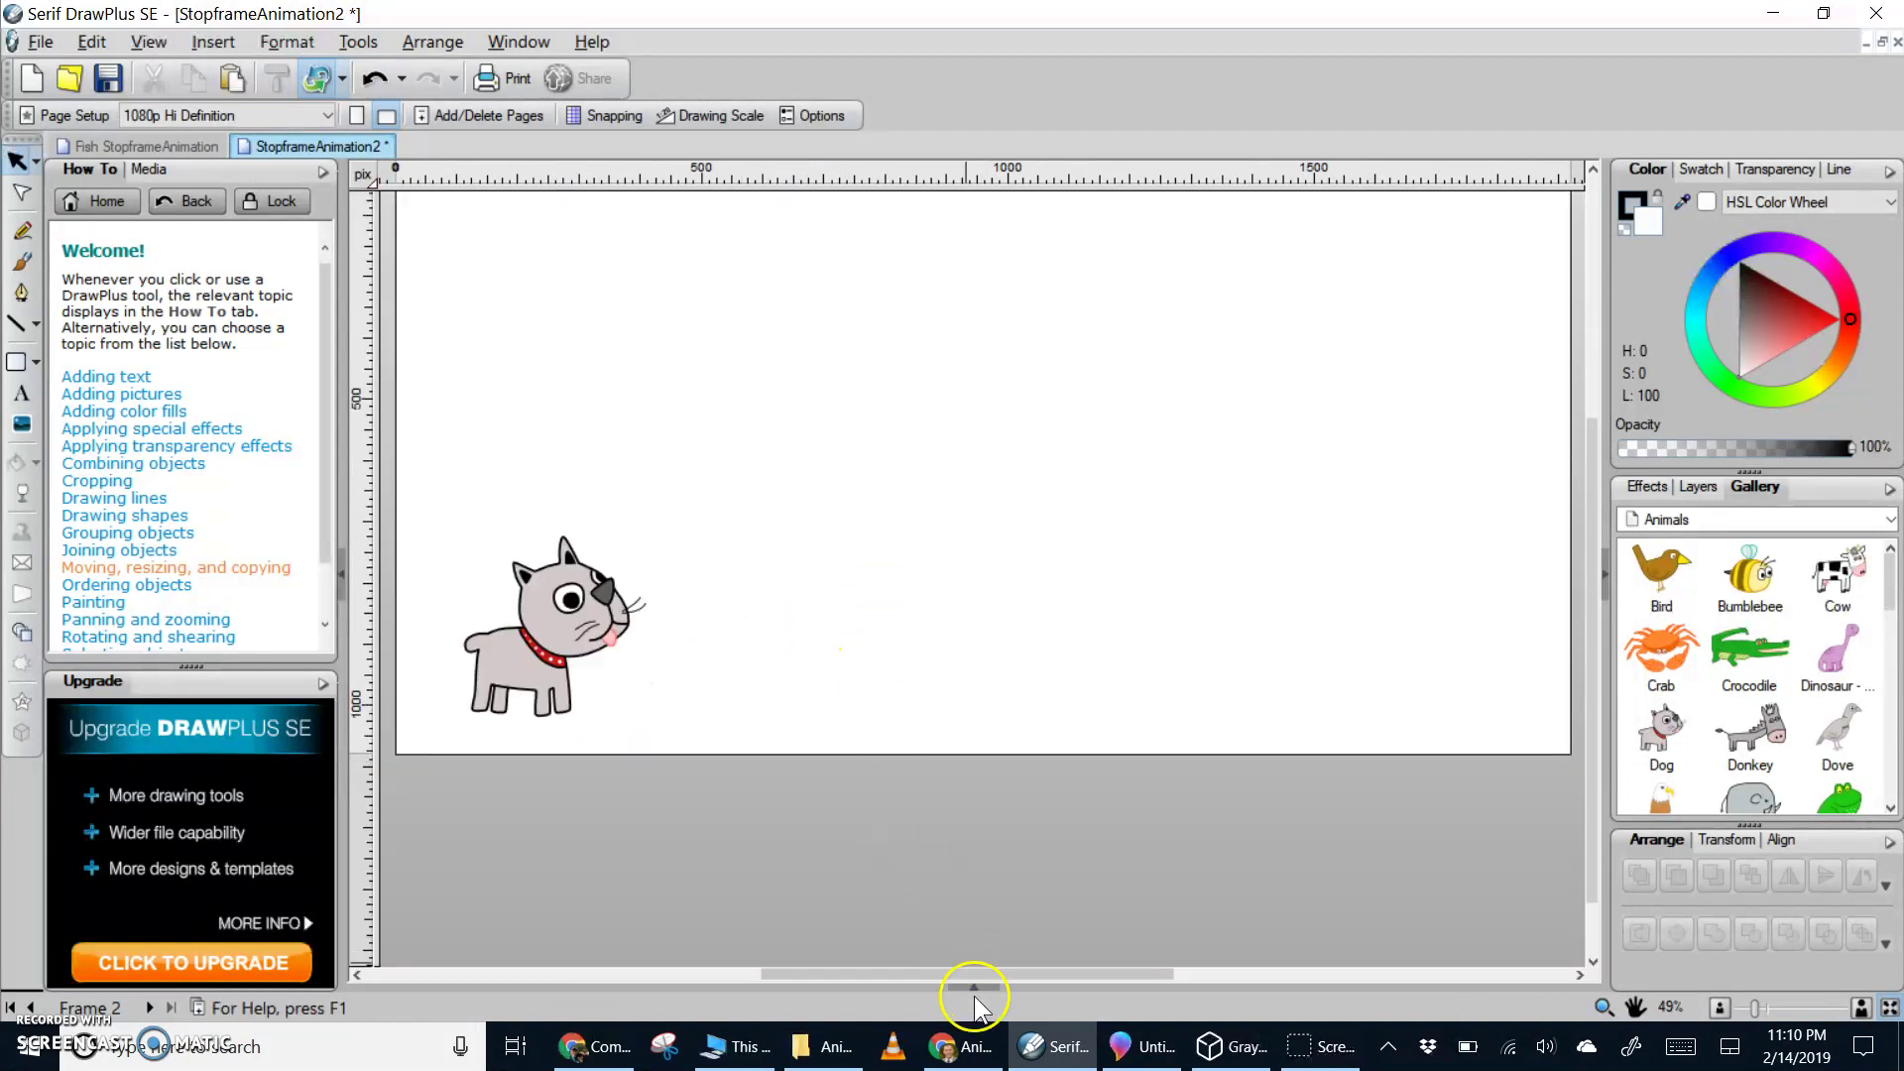
{"action": "left_click", "coordinate": [973, 985]}
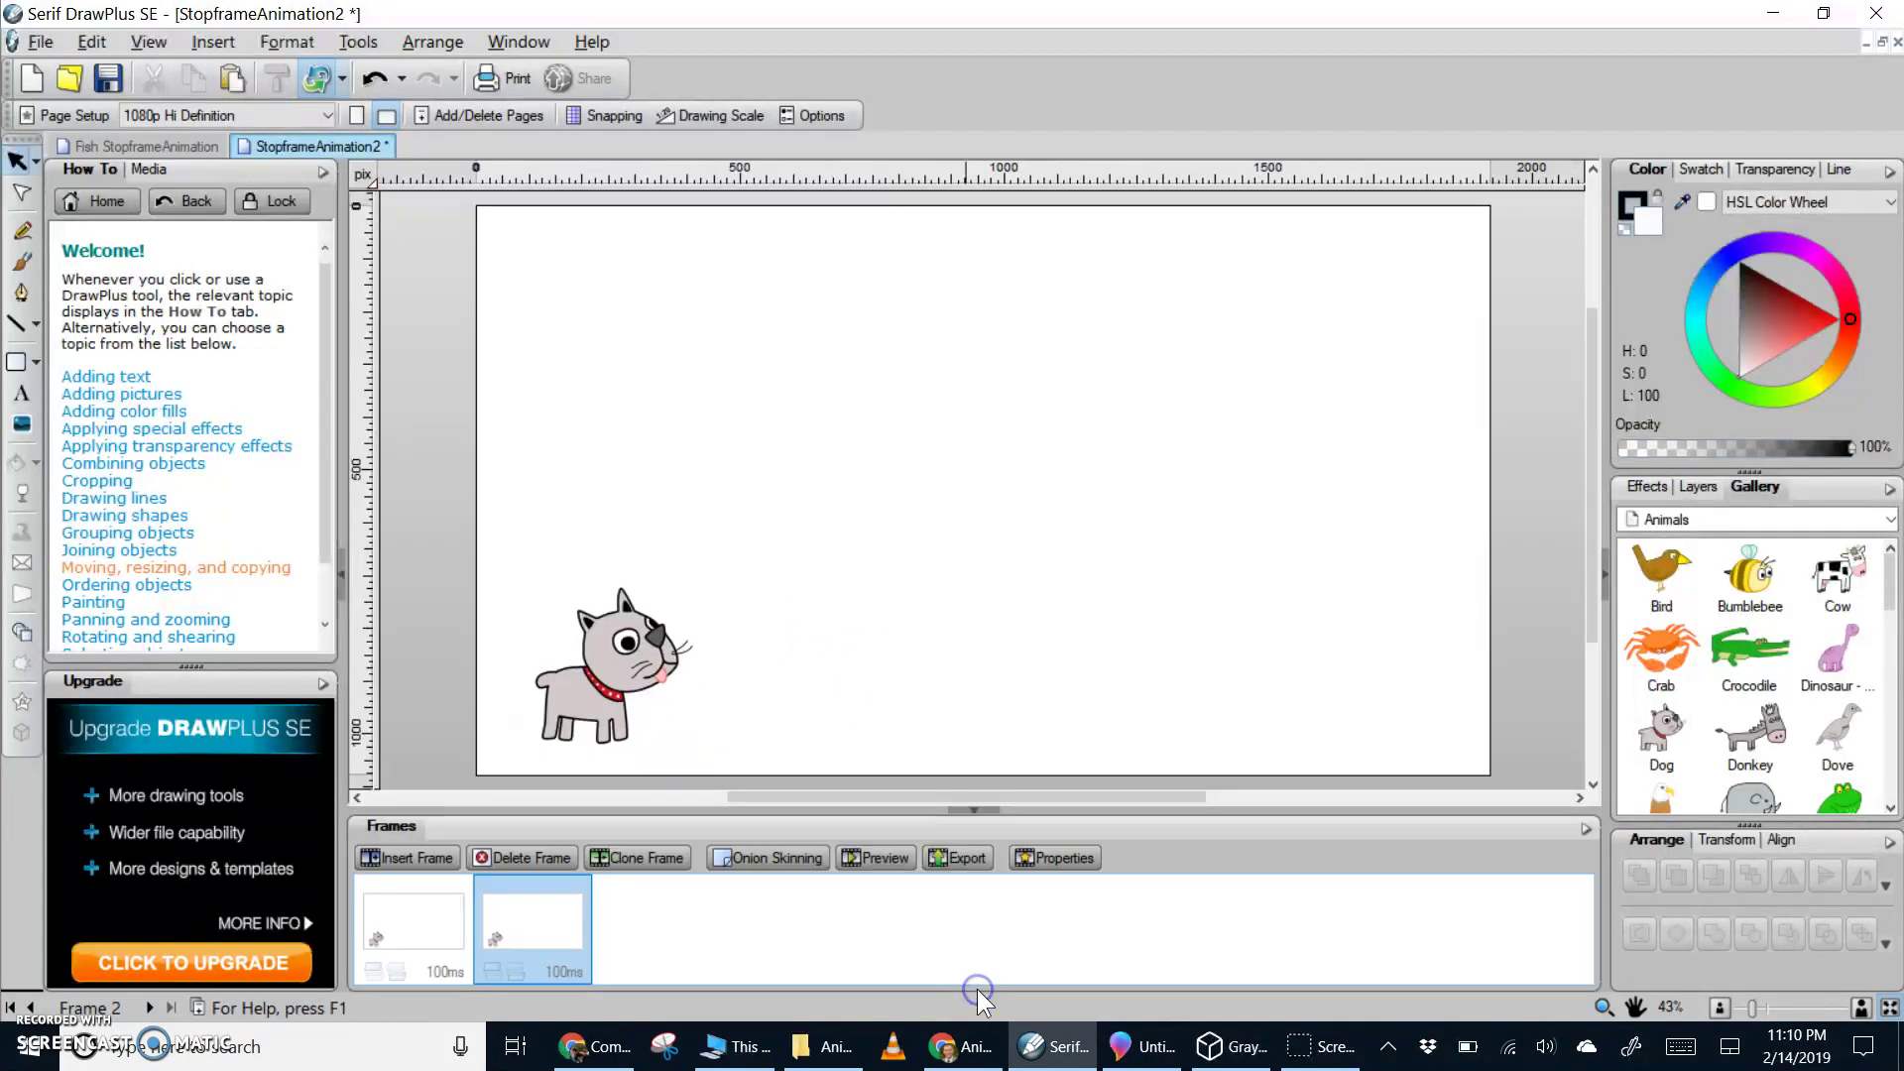
Shift the dog slightly right on Frame 2, then return to Frame 1 with onion skinning on
{"action": "left_click", "coordinate": [519, 919]}
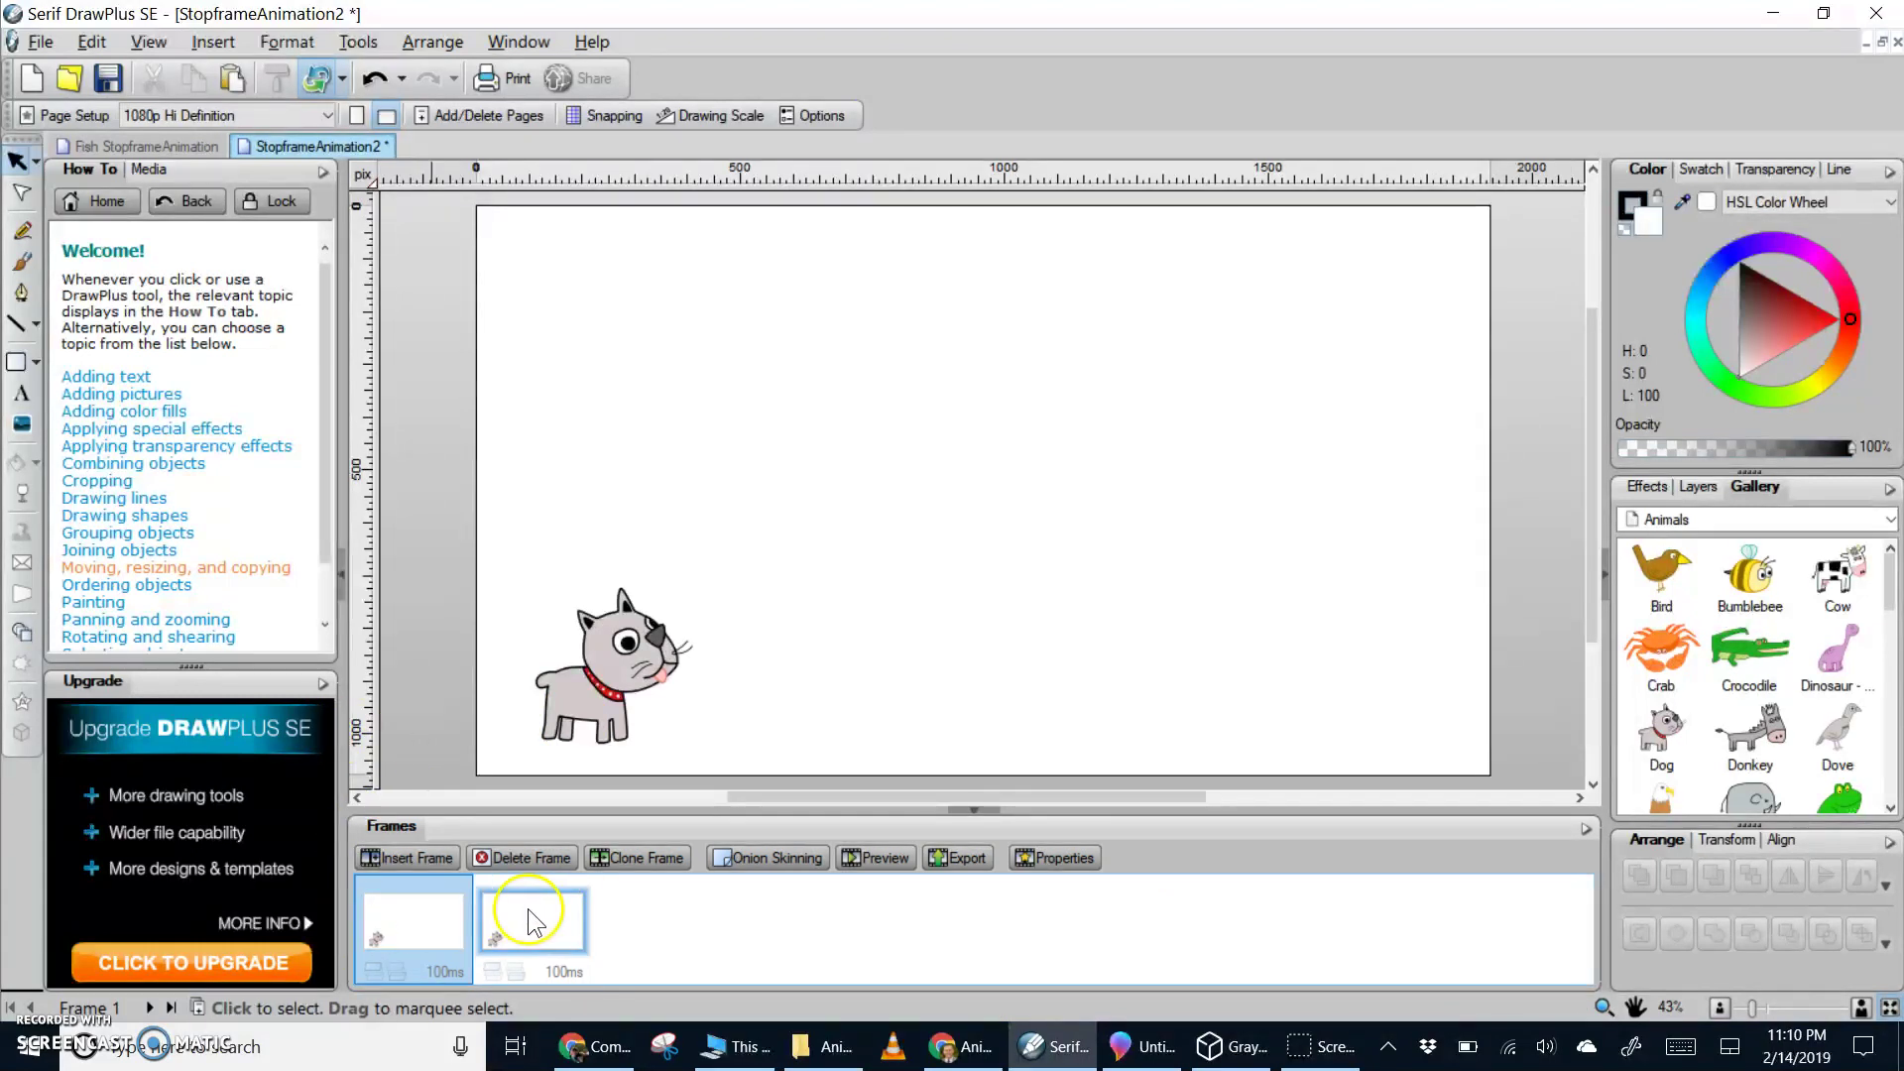
{"action": "left_click", "coordinate": [553, 757]}
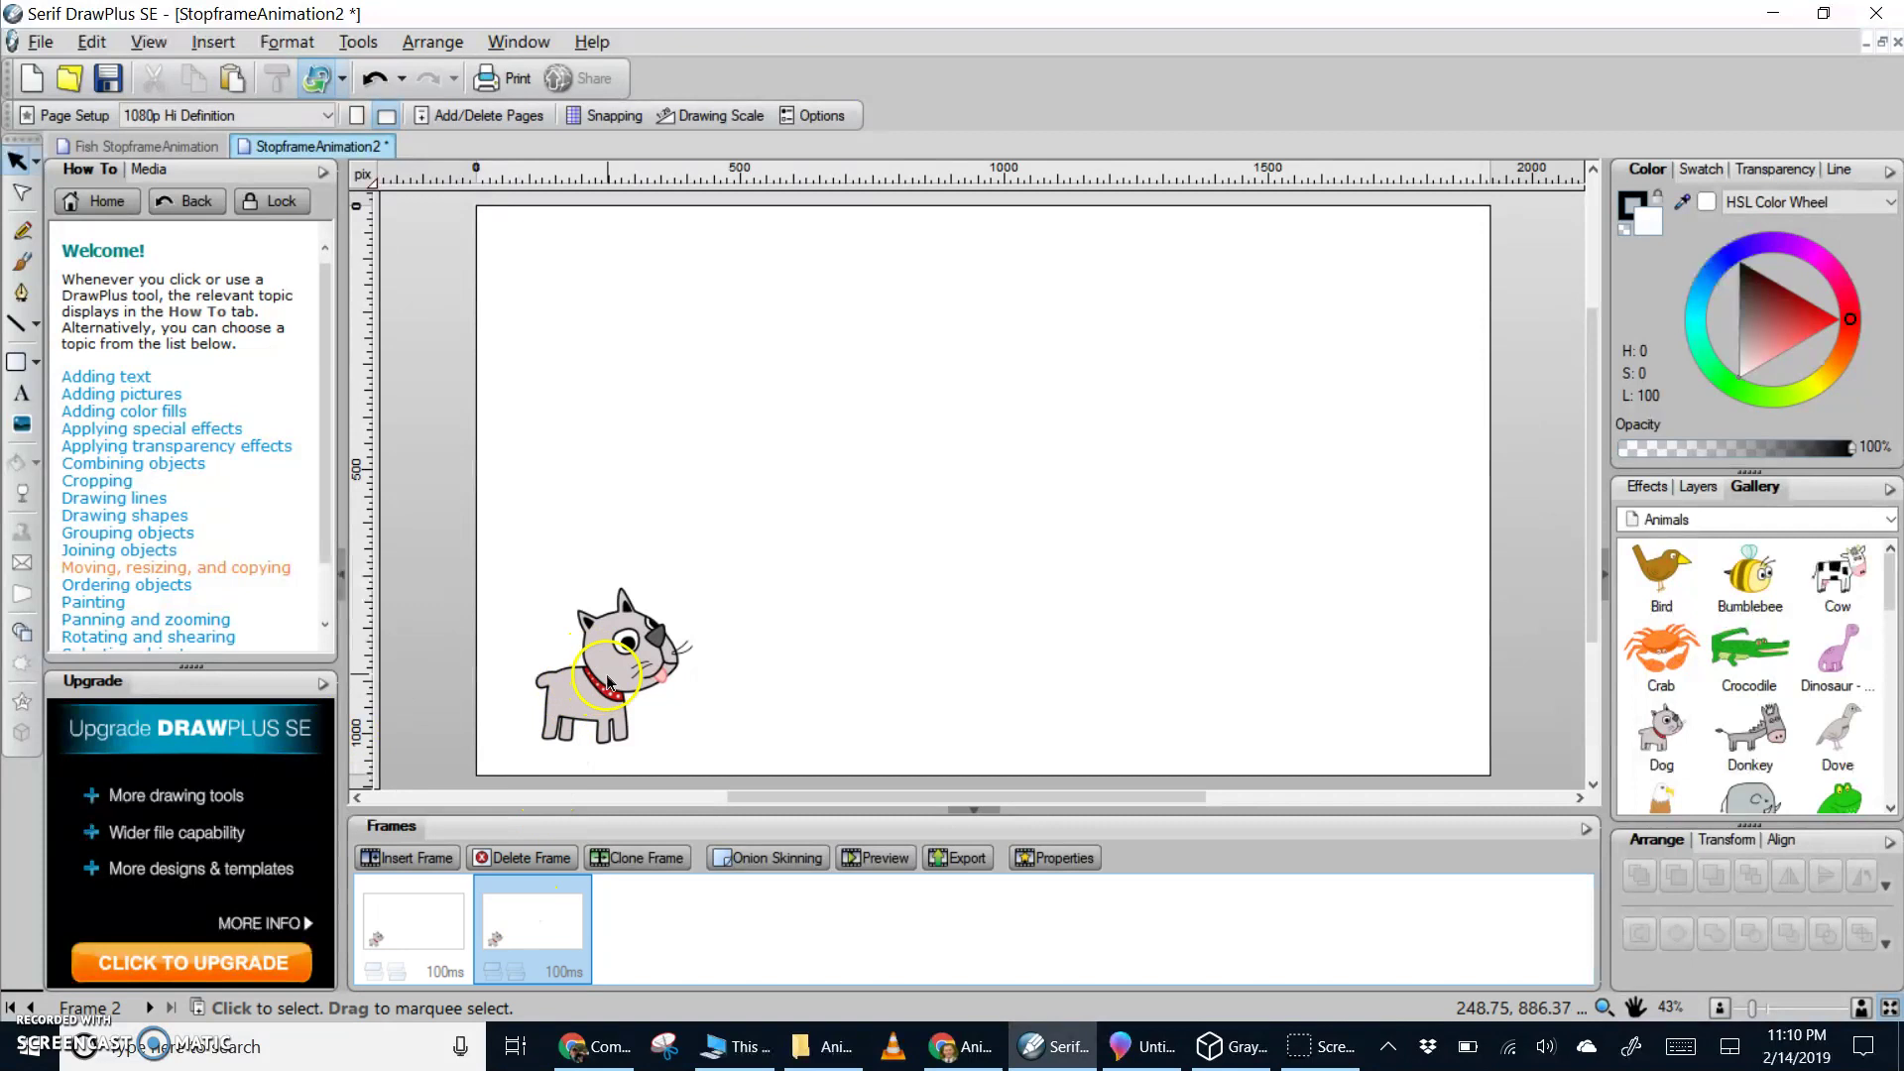
{"action": "left_click_drag", "start_coordinate": [609, 681], "coordinate": [656, 689]}
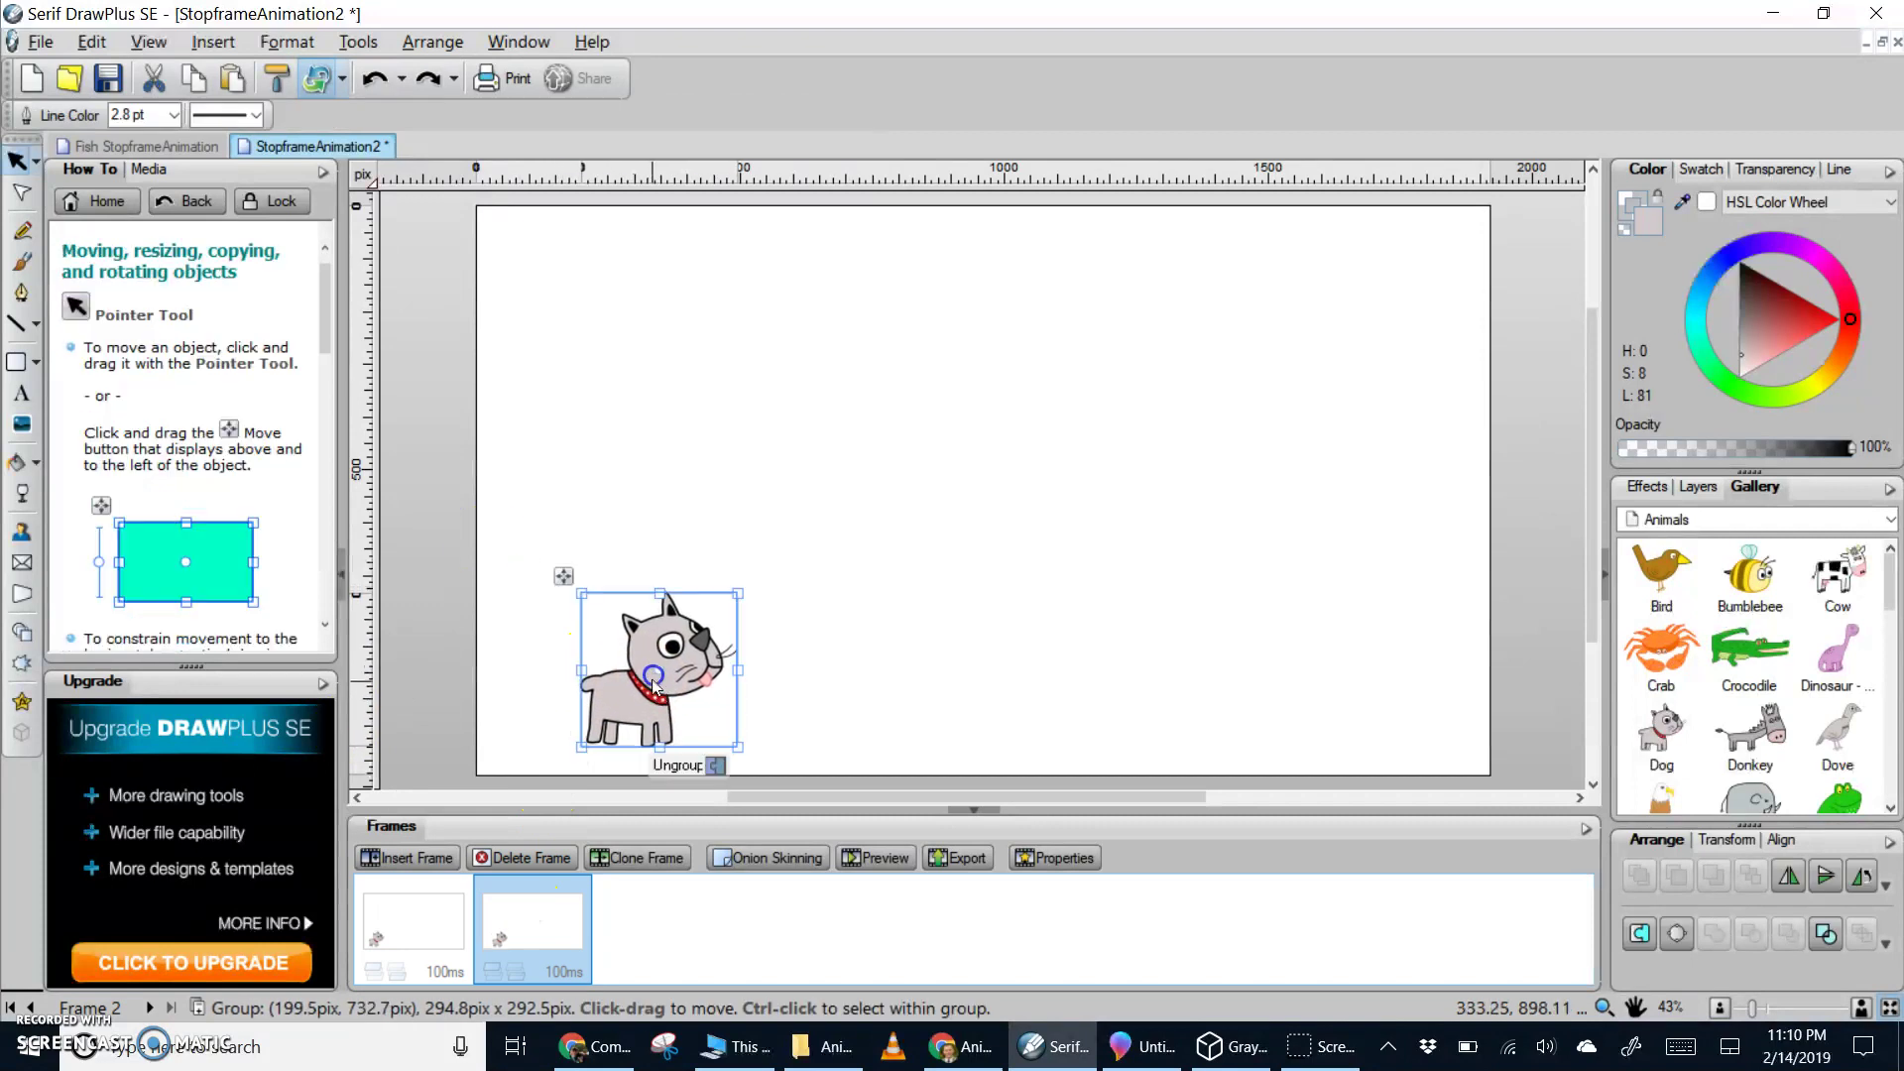
{"action": "left_click", "coordinate": [422, 943]}
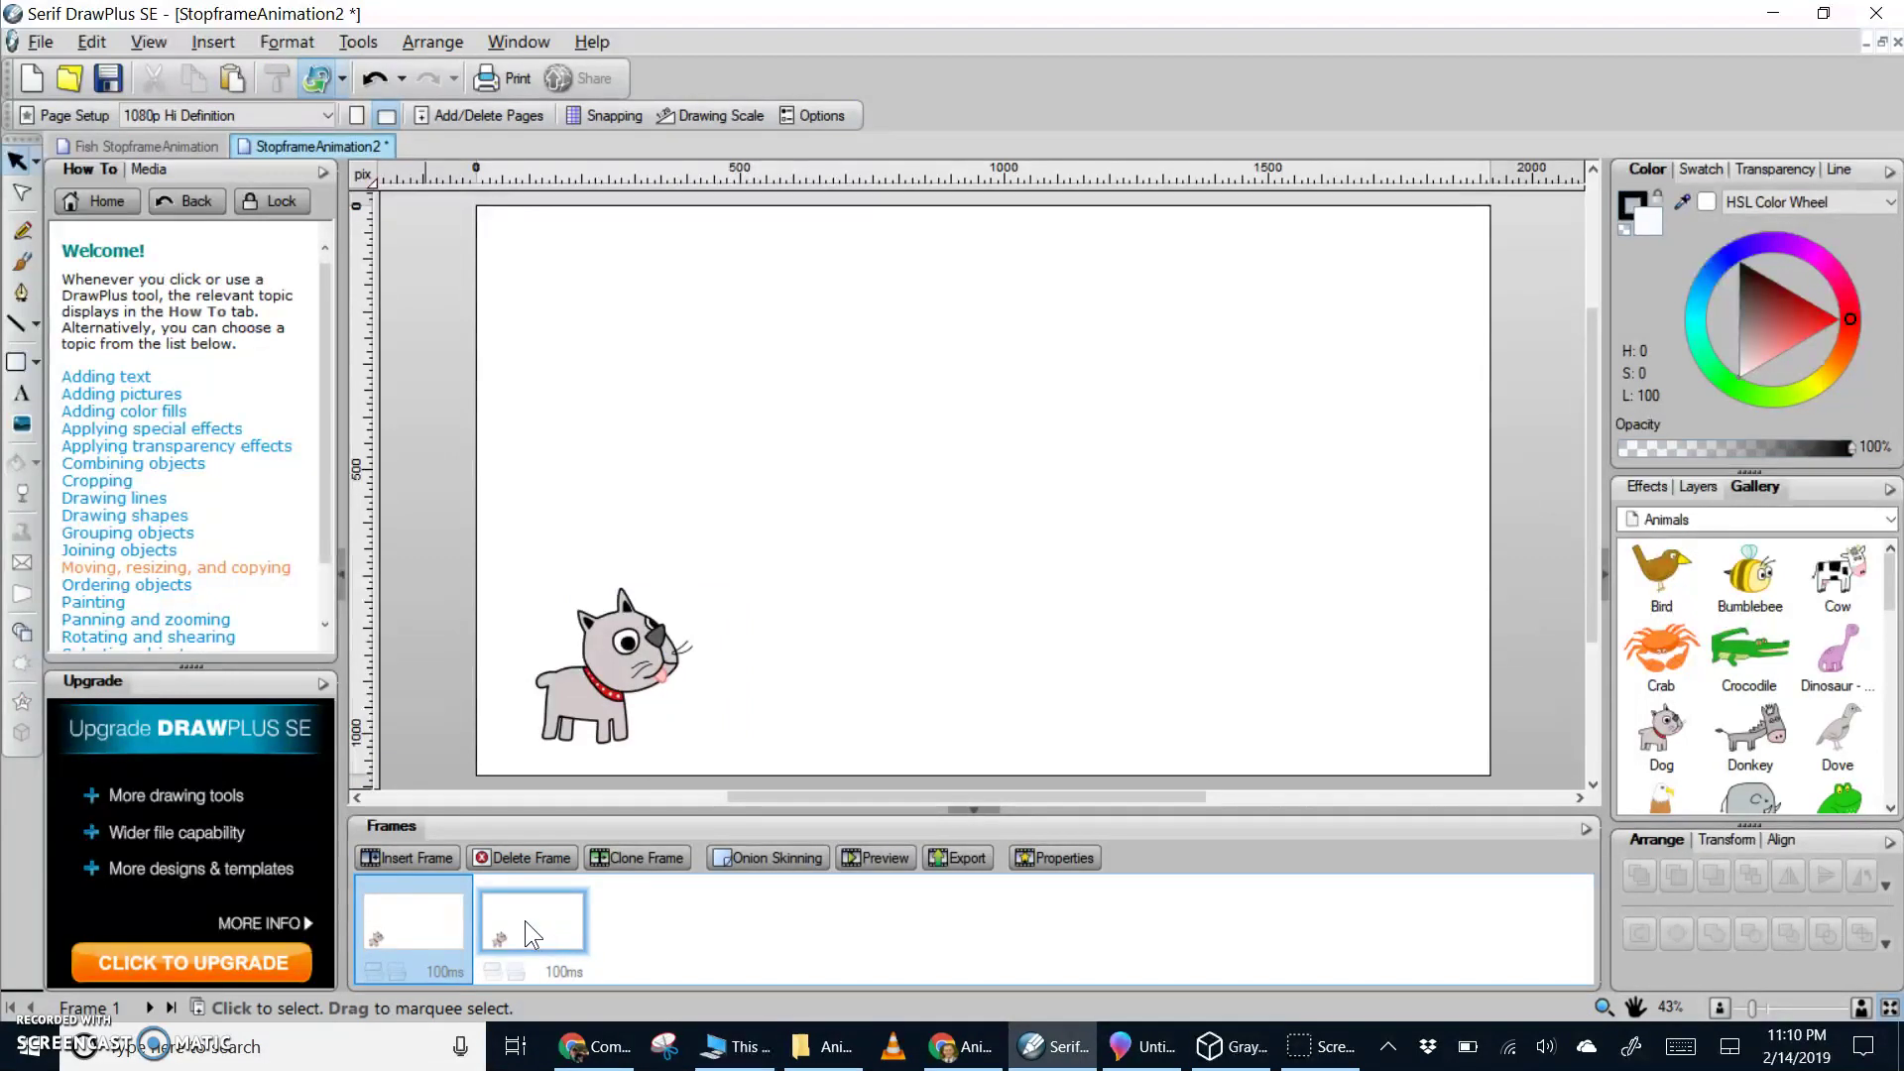
{"action": "left_click", "coordinate": [774, 861]}
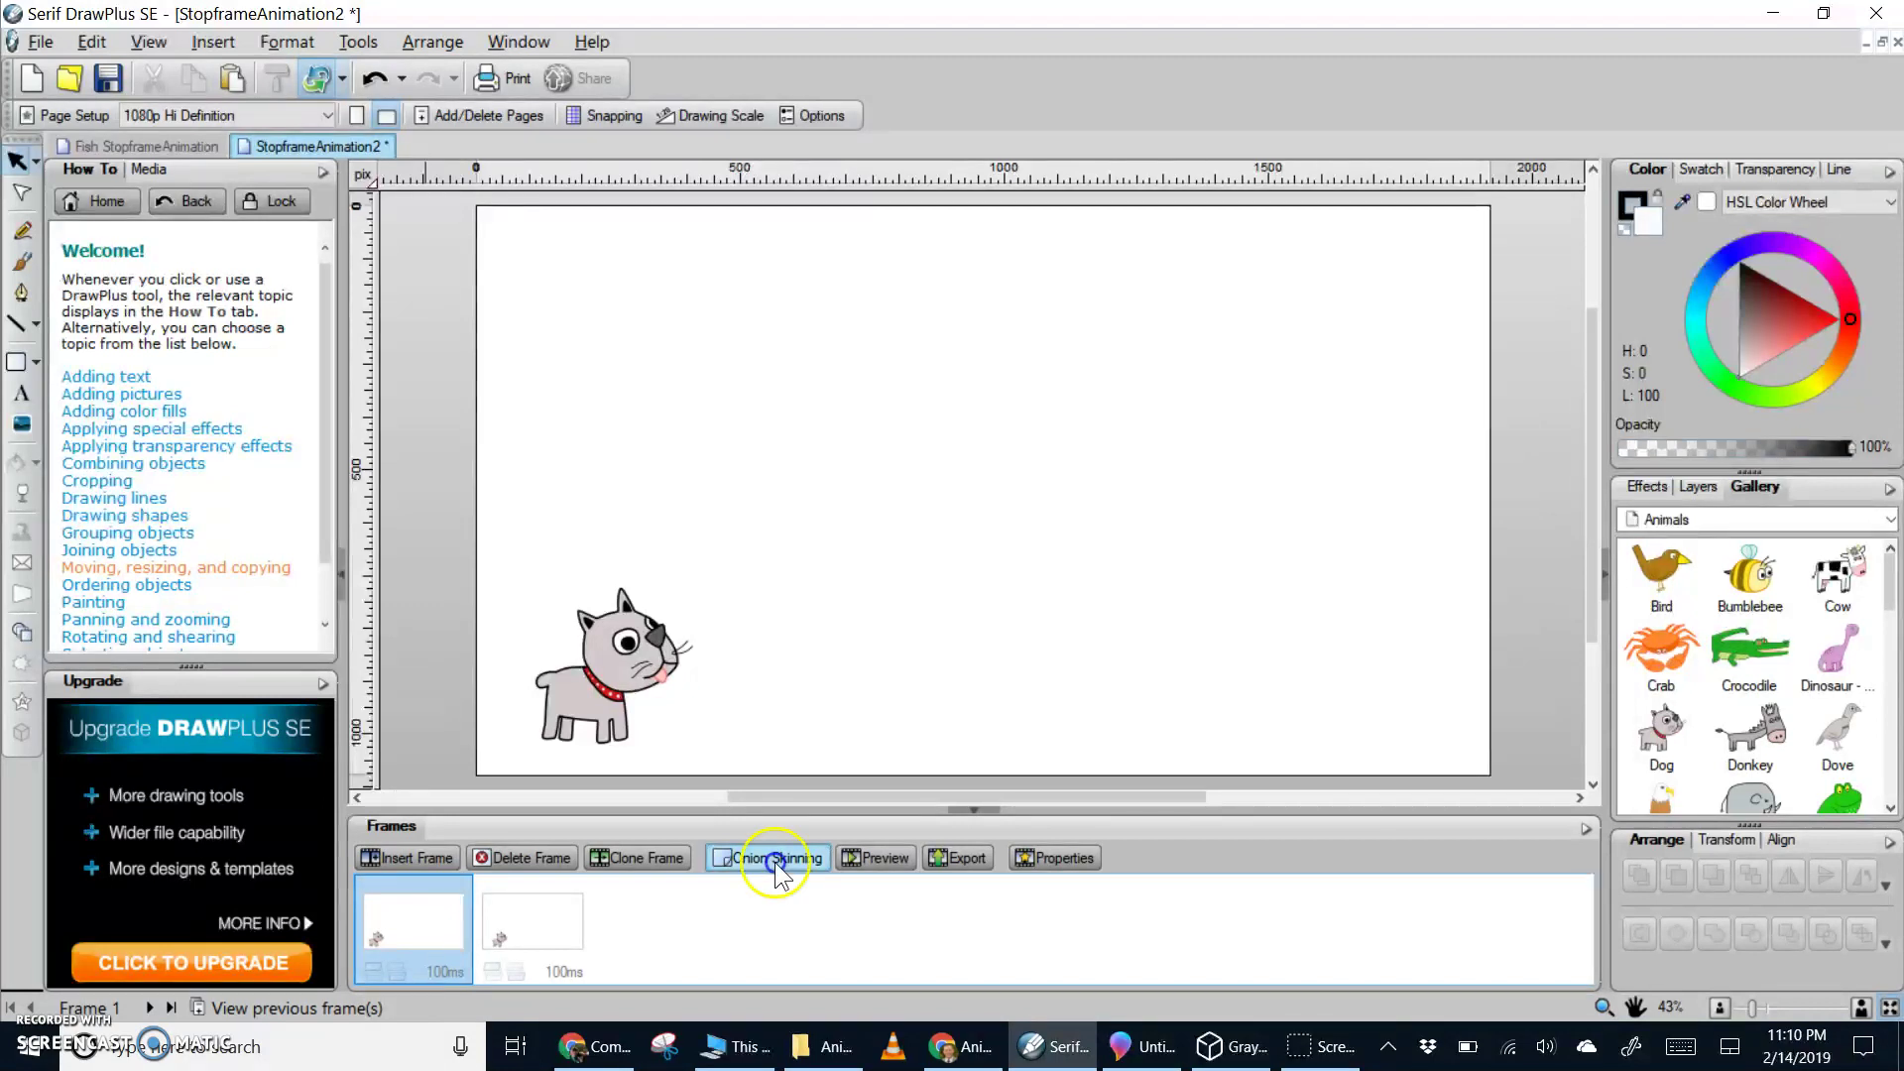
View Frame 2 over Frame 1's onion-skin ghost, then turn the ghost off and reselect Frame 2
{"action": "left_click", "coordinate": [518, 918]}
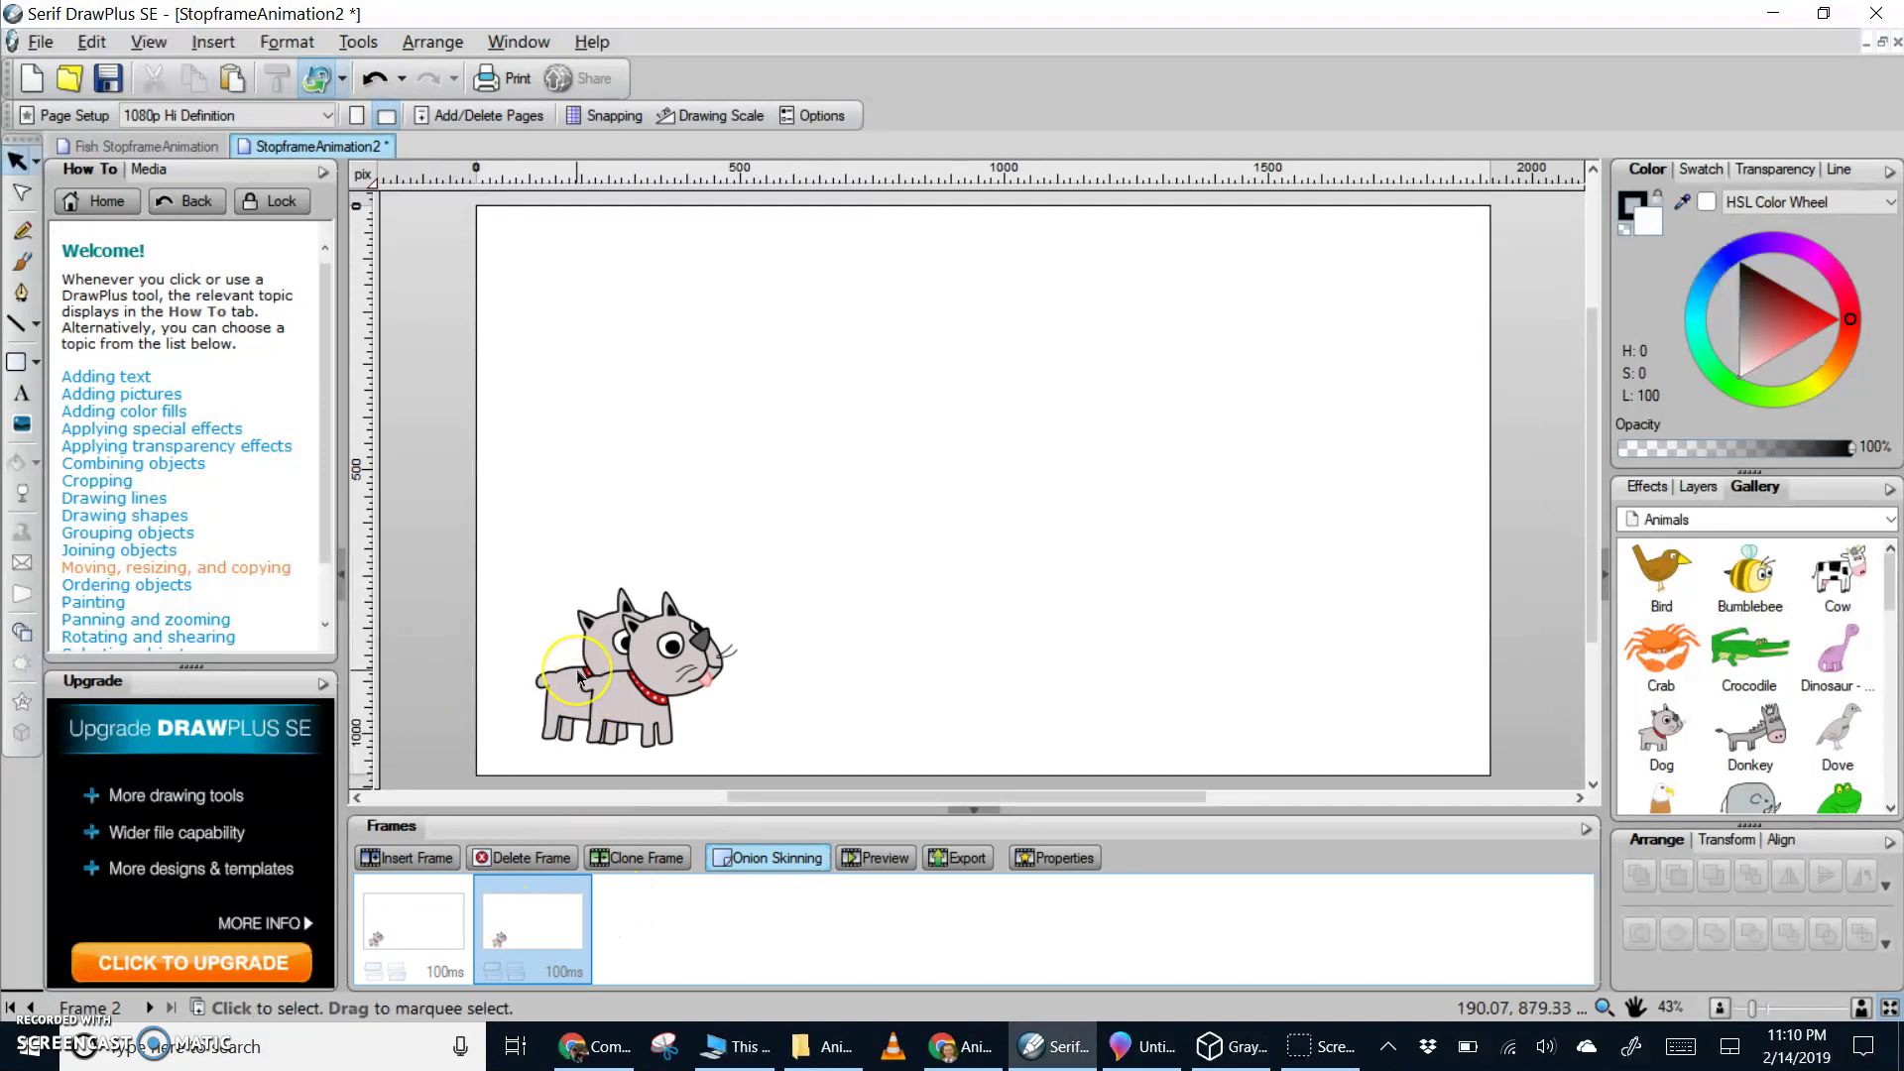
{"action": "left_click", "coordinate": [778, 874]}
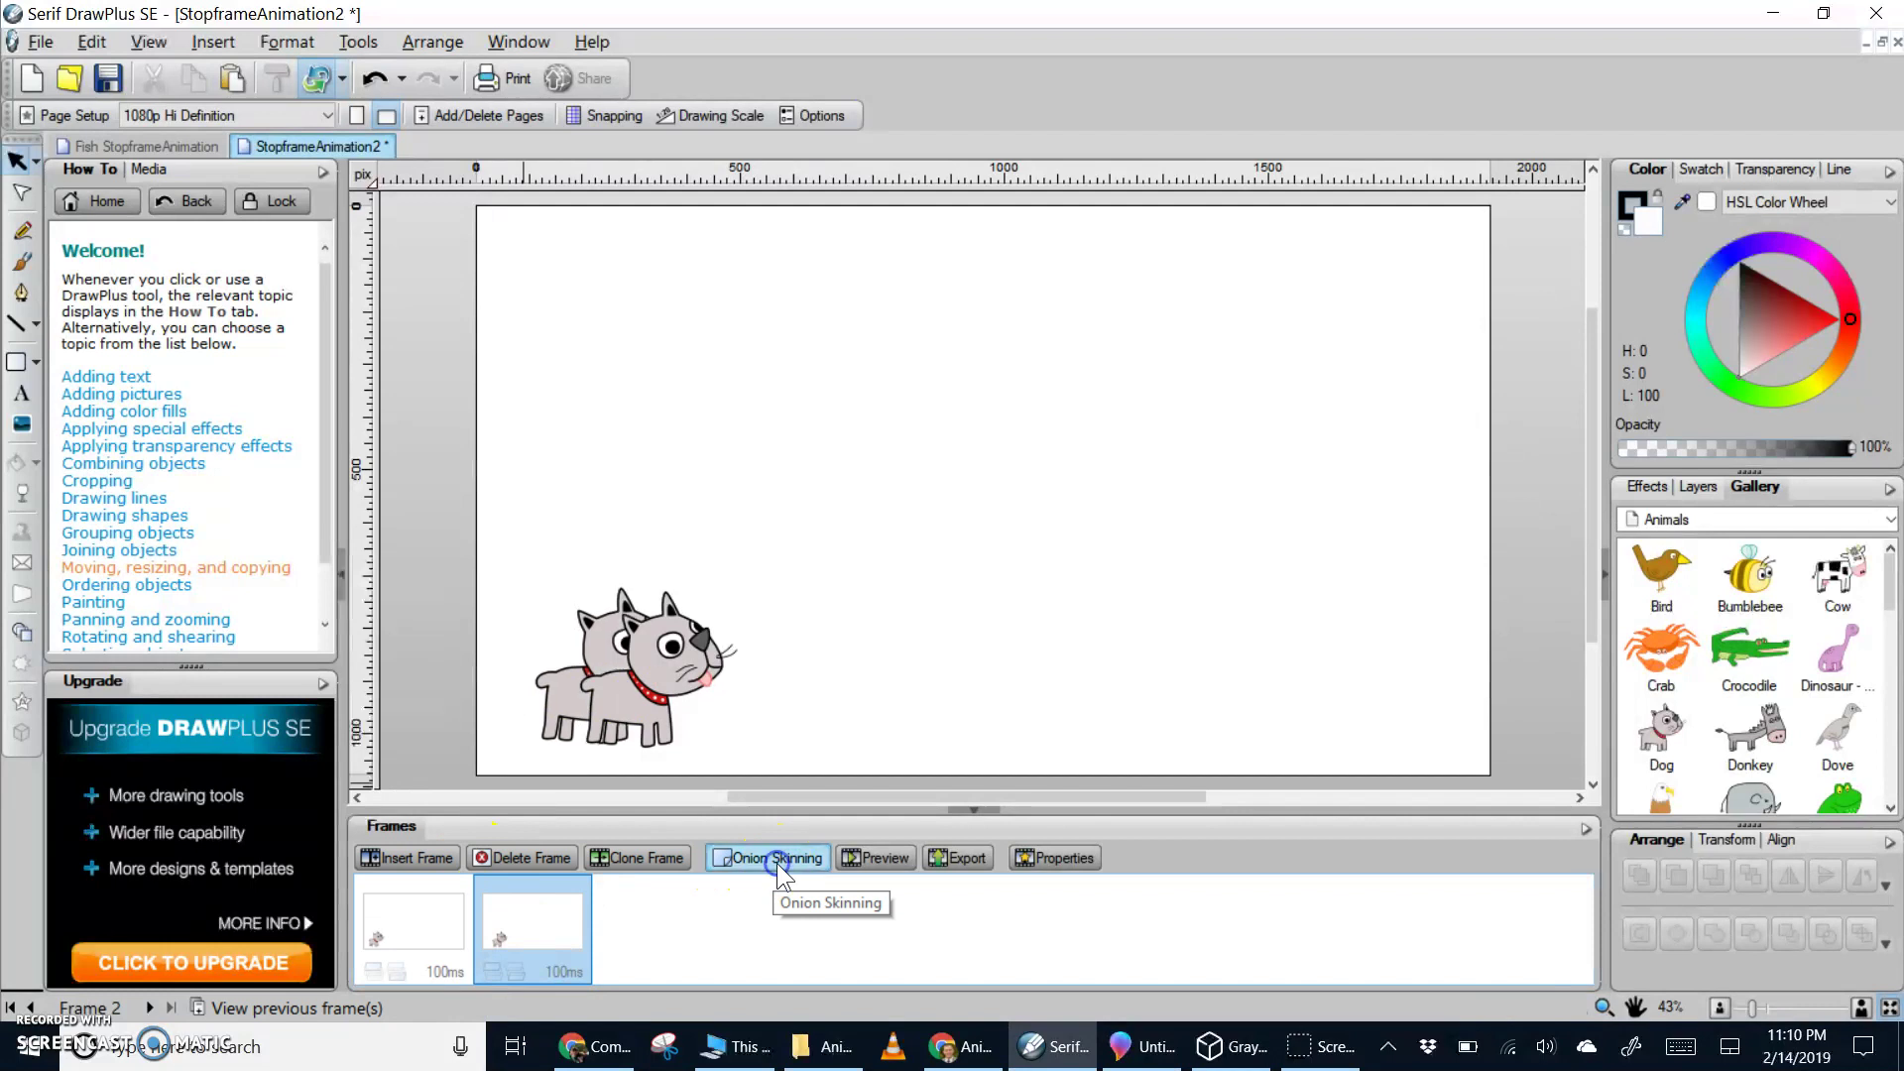
{"action": "left_click", "coordinate": [777, 860]}
{"action": "left_click", "coordinate": [777, 861]}
{"action": "left_click", "coordinate": [615, 691]}
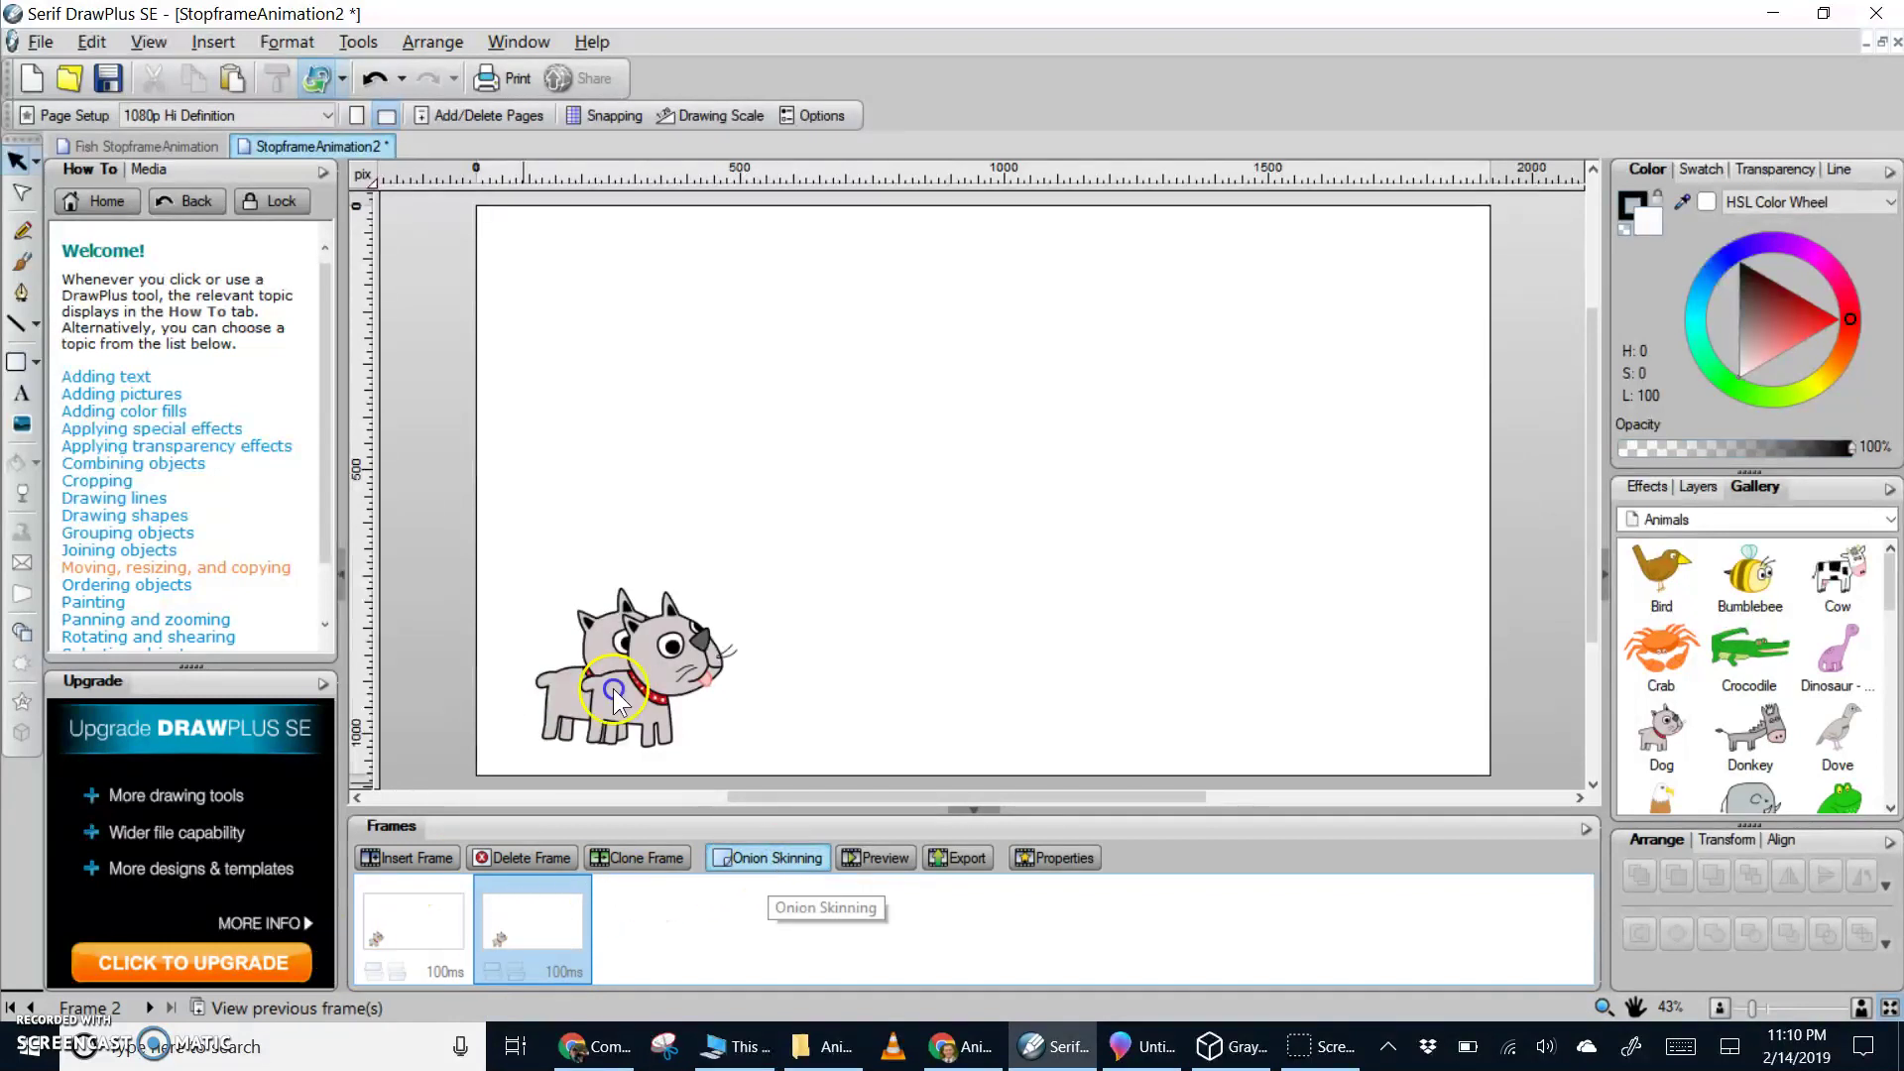
{"action": "left_click", "coordinate": [769, 860]}
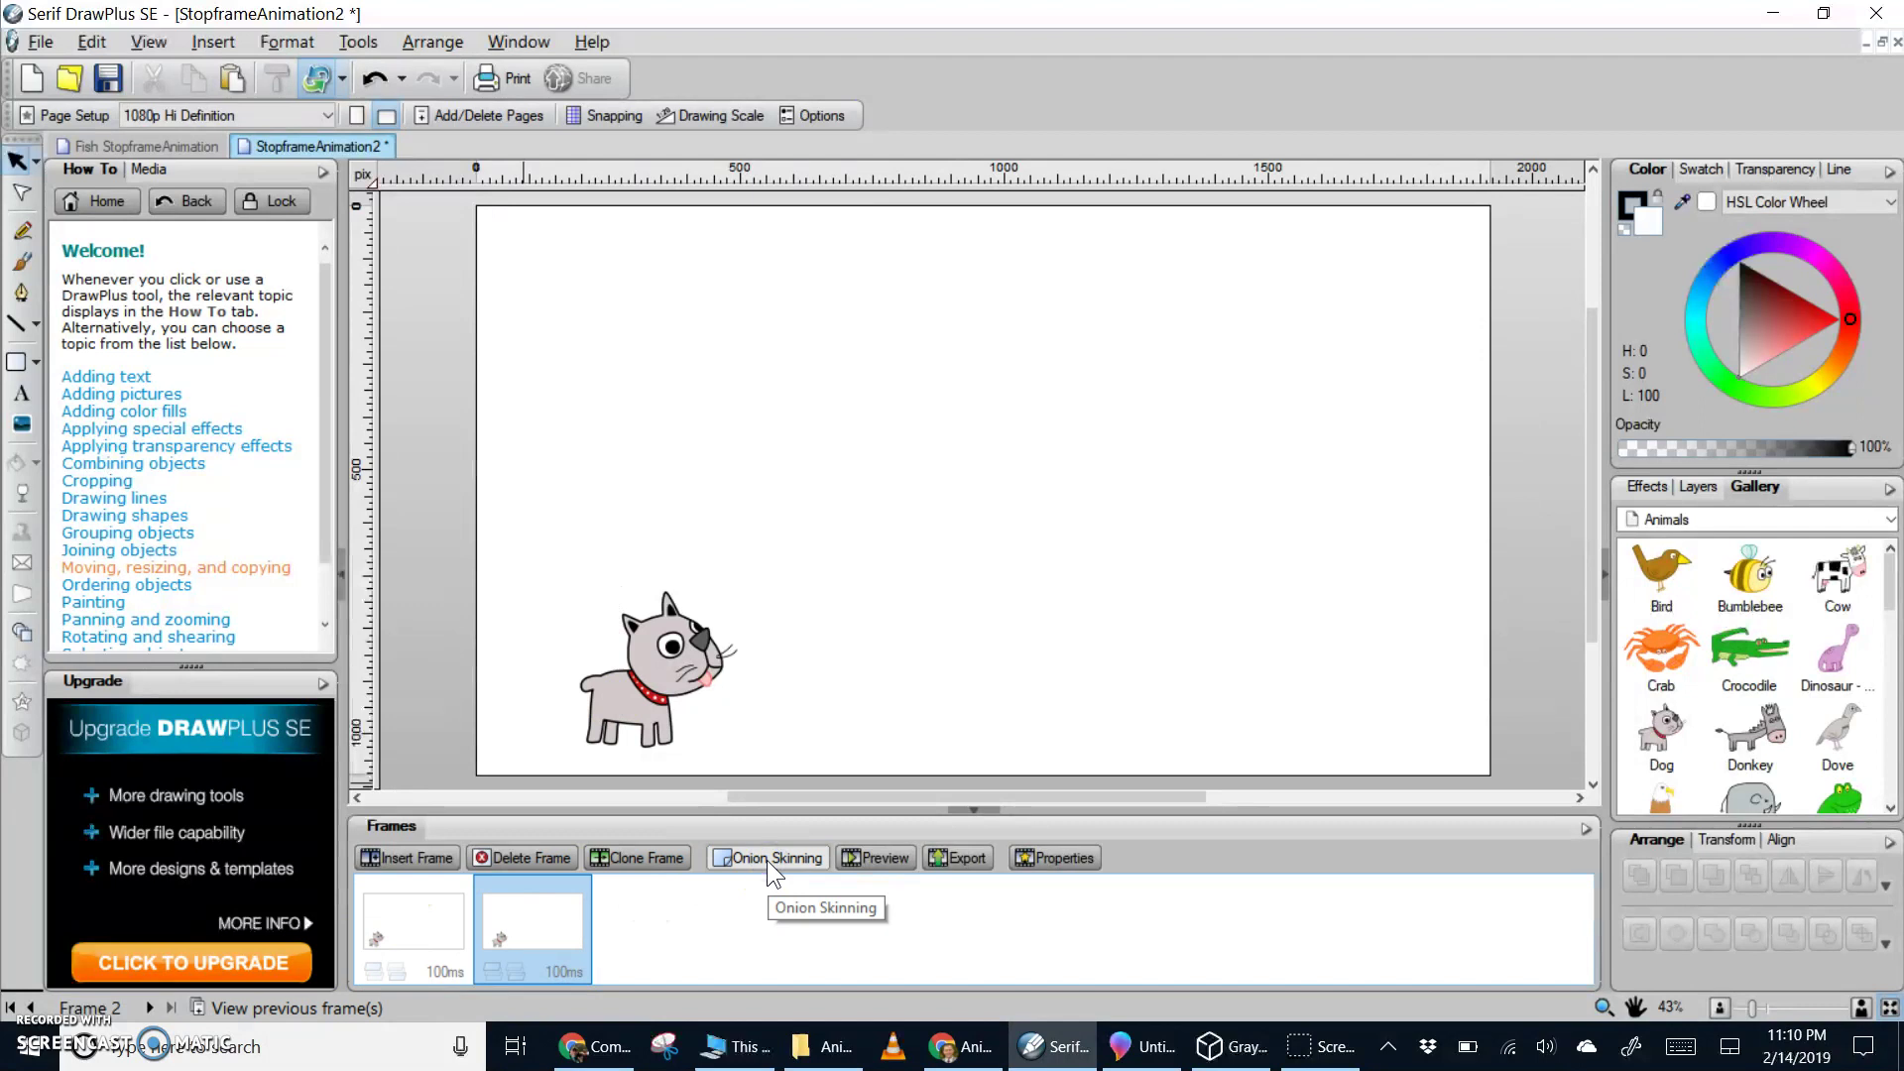
{"action": "left_click", "coordinate": [765, 860]}
{"action": "left_click", "coordinate": [766, 860]}
{"action": "left_click", "coordinate": [551, 937]}
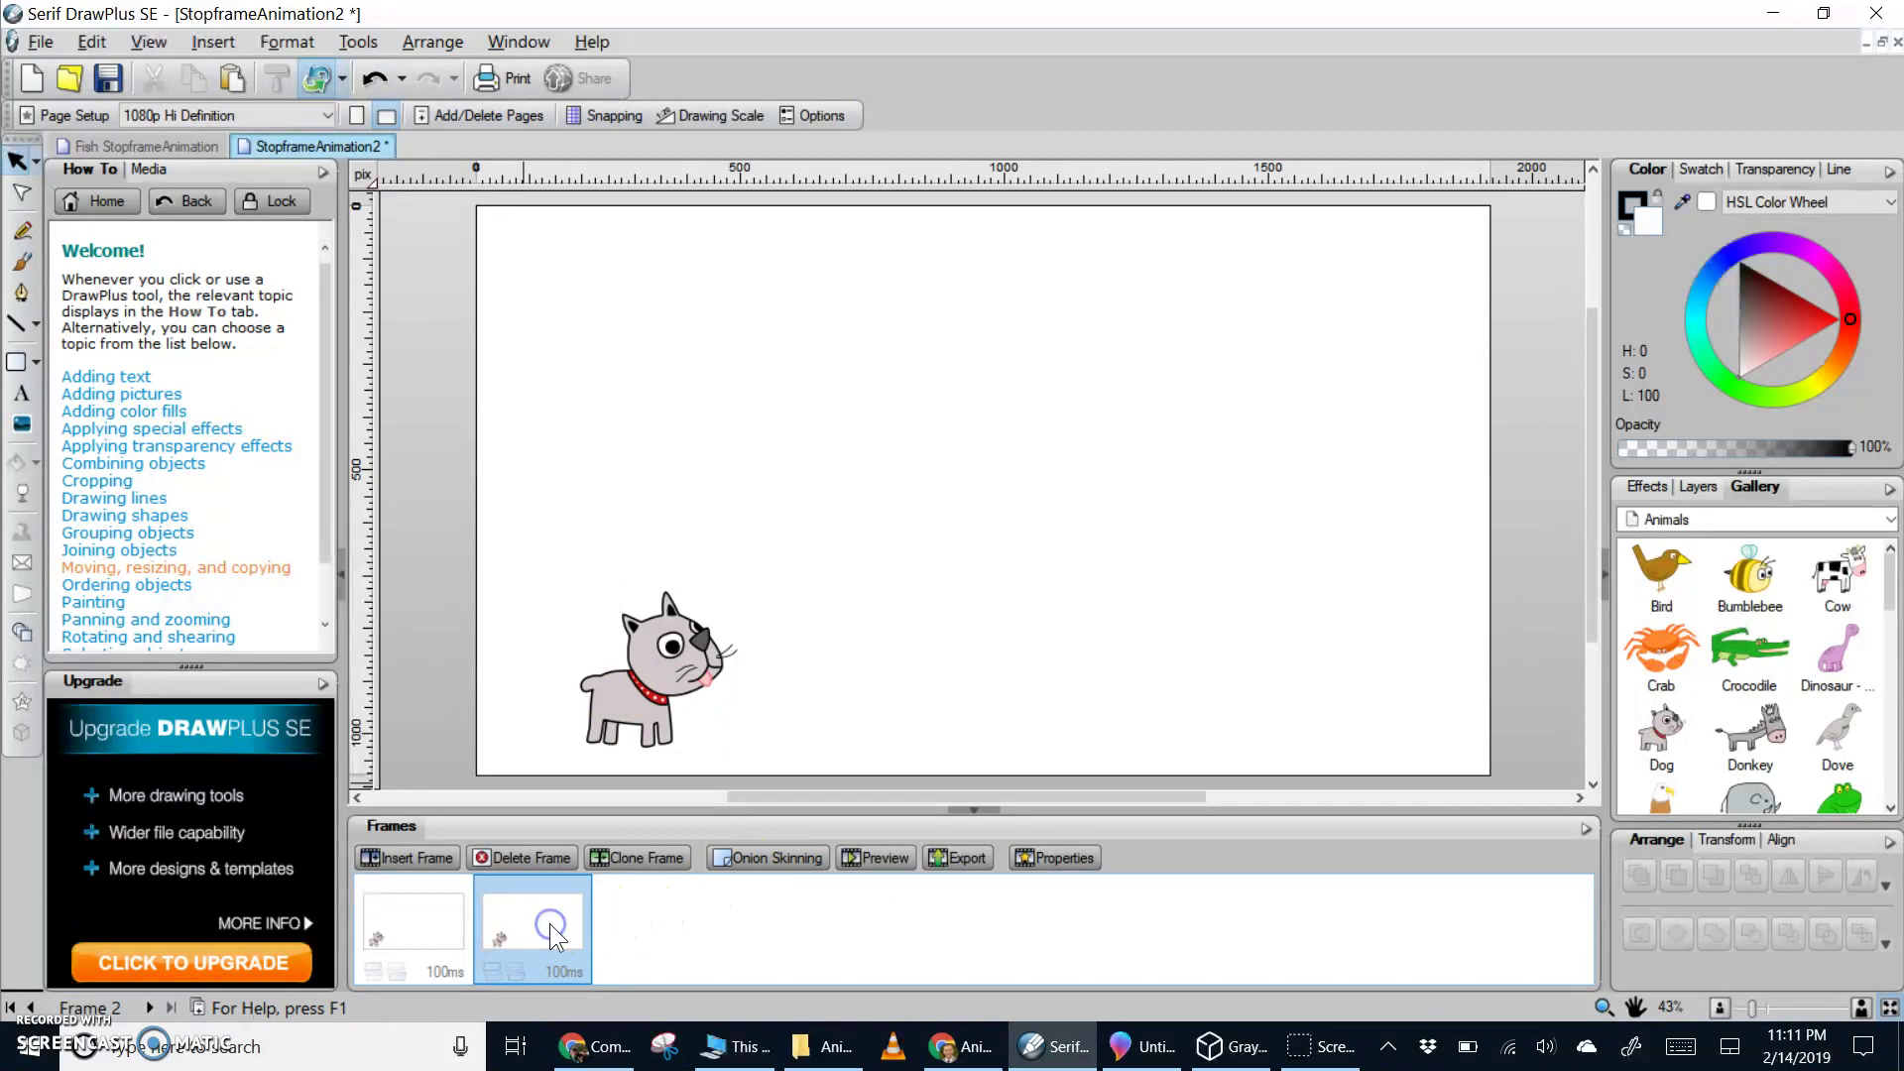
Clone Frame 2 as Frame 3, move the dog about 45 px right, and compare with Frames 1–2
{"action": "left_click", "coordinate": [653, 855]}
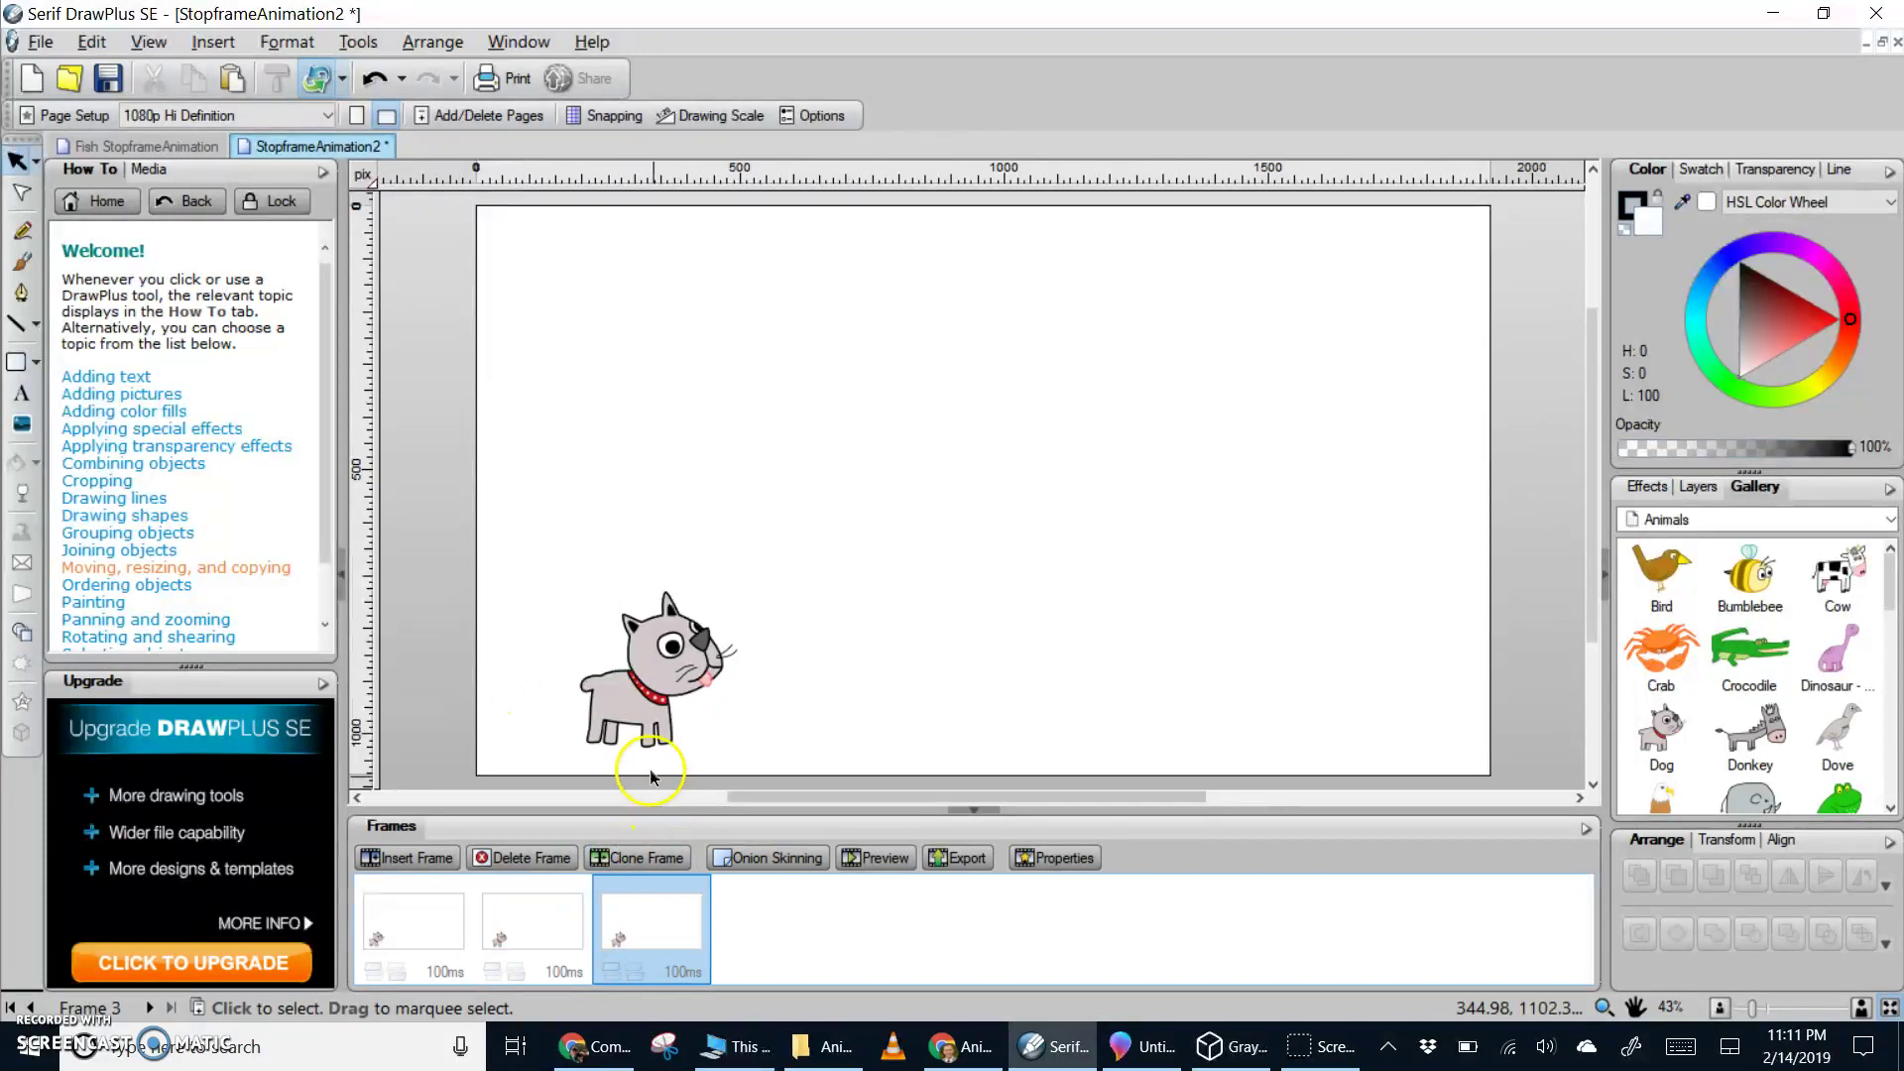
{"action": "left_click", "coordinate": [658, 688]}
{"action": "left_click_drag", "start_coordinate": [658, 688], "coordinate": [702, 687]}
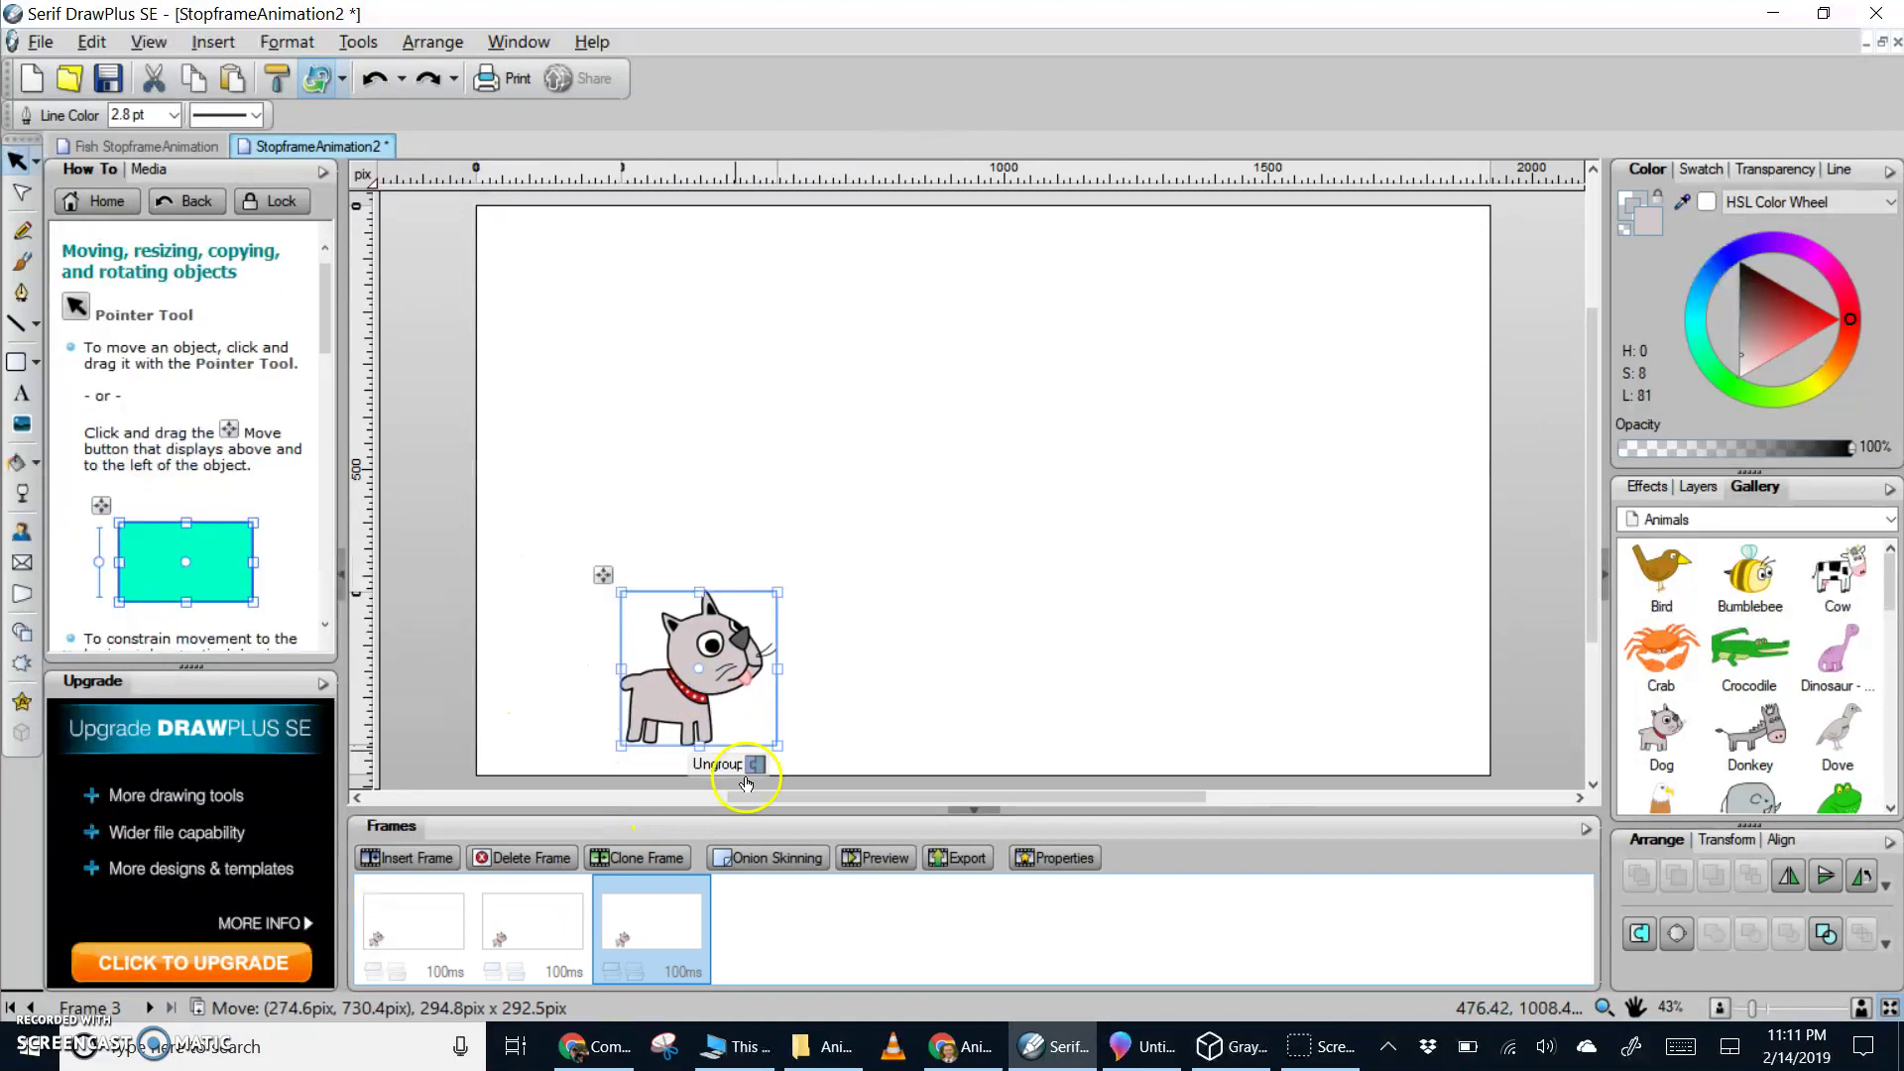
{"action": "left_click", "coordinate": [507, 920]}
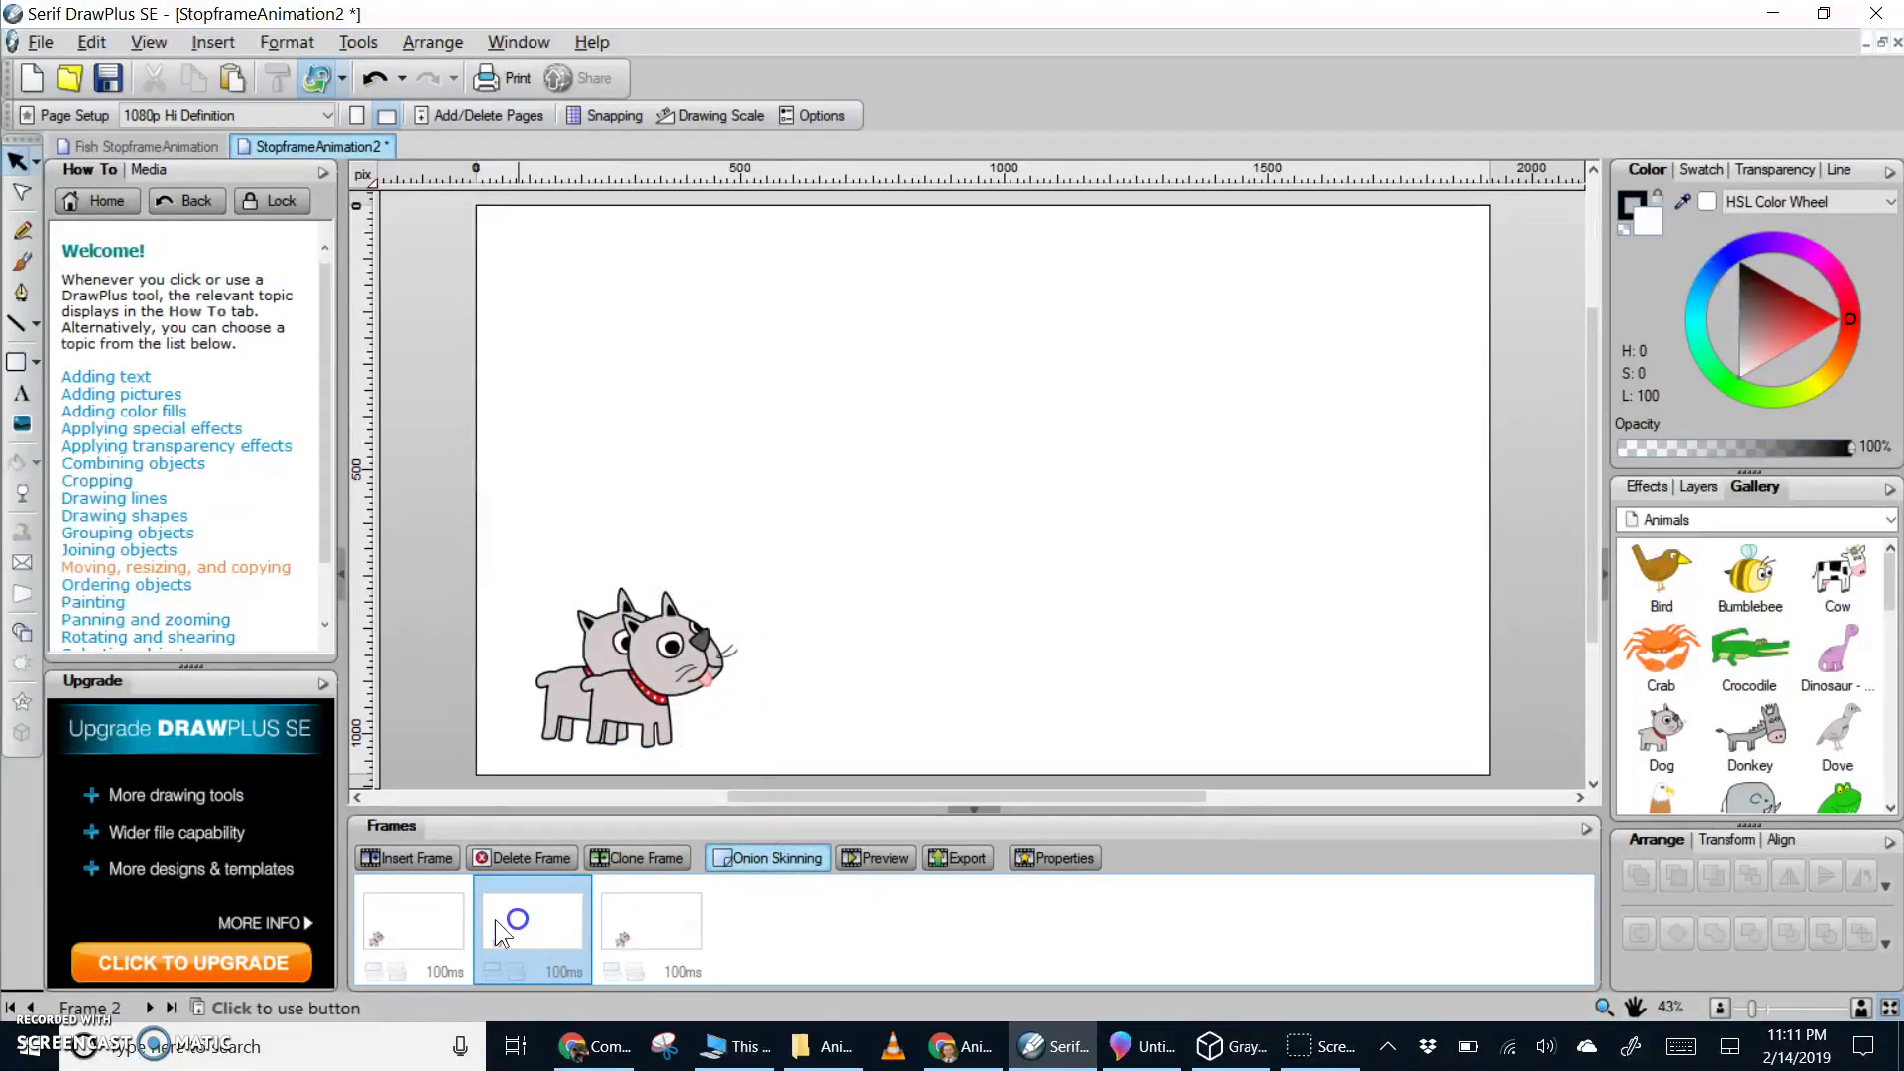
{"action": "left_click", "coordinate": [416, 917]}
{"action": "left_click", "coordinate": [538, 927]}
{"action": "left_click", "coordinate": [651, 922]}
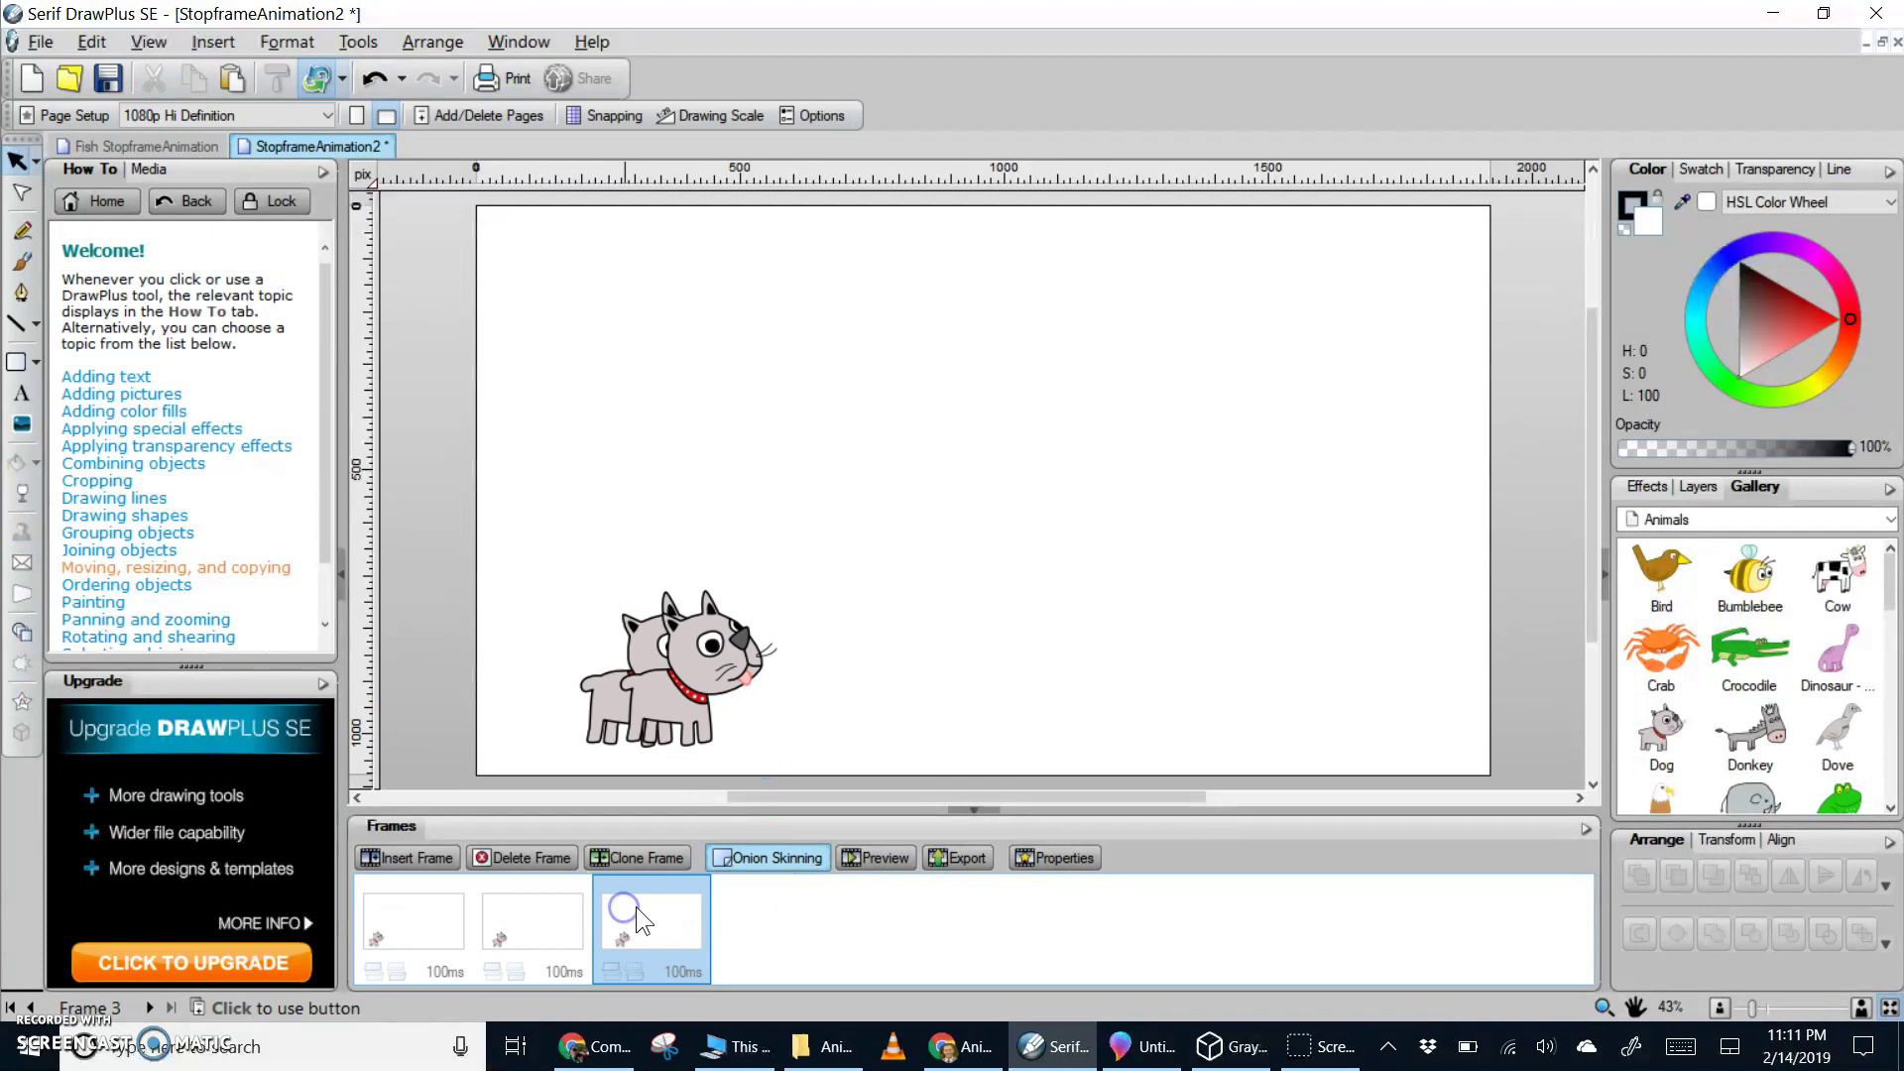
Add Frames 4 through 6, shifting the dog further right across the page
{"action": "left_click", "coordinate": [635, 854]}
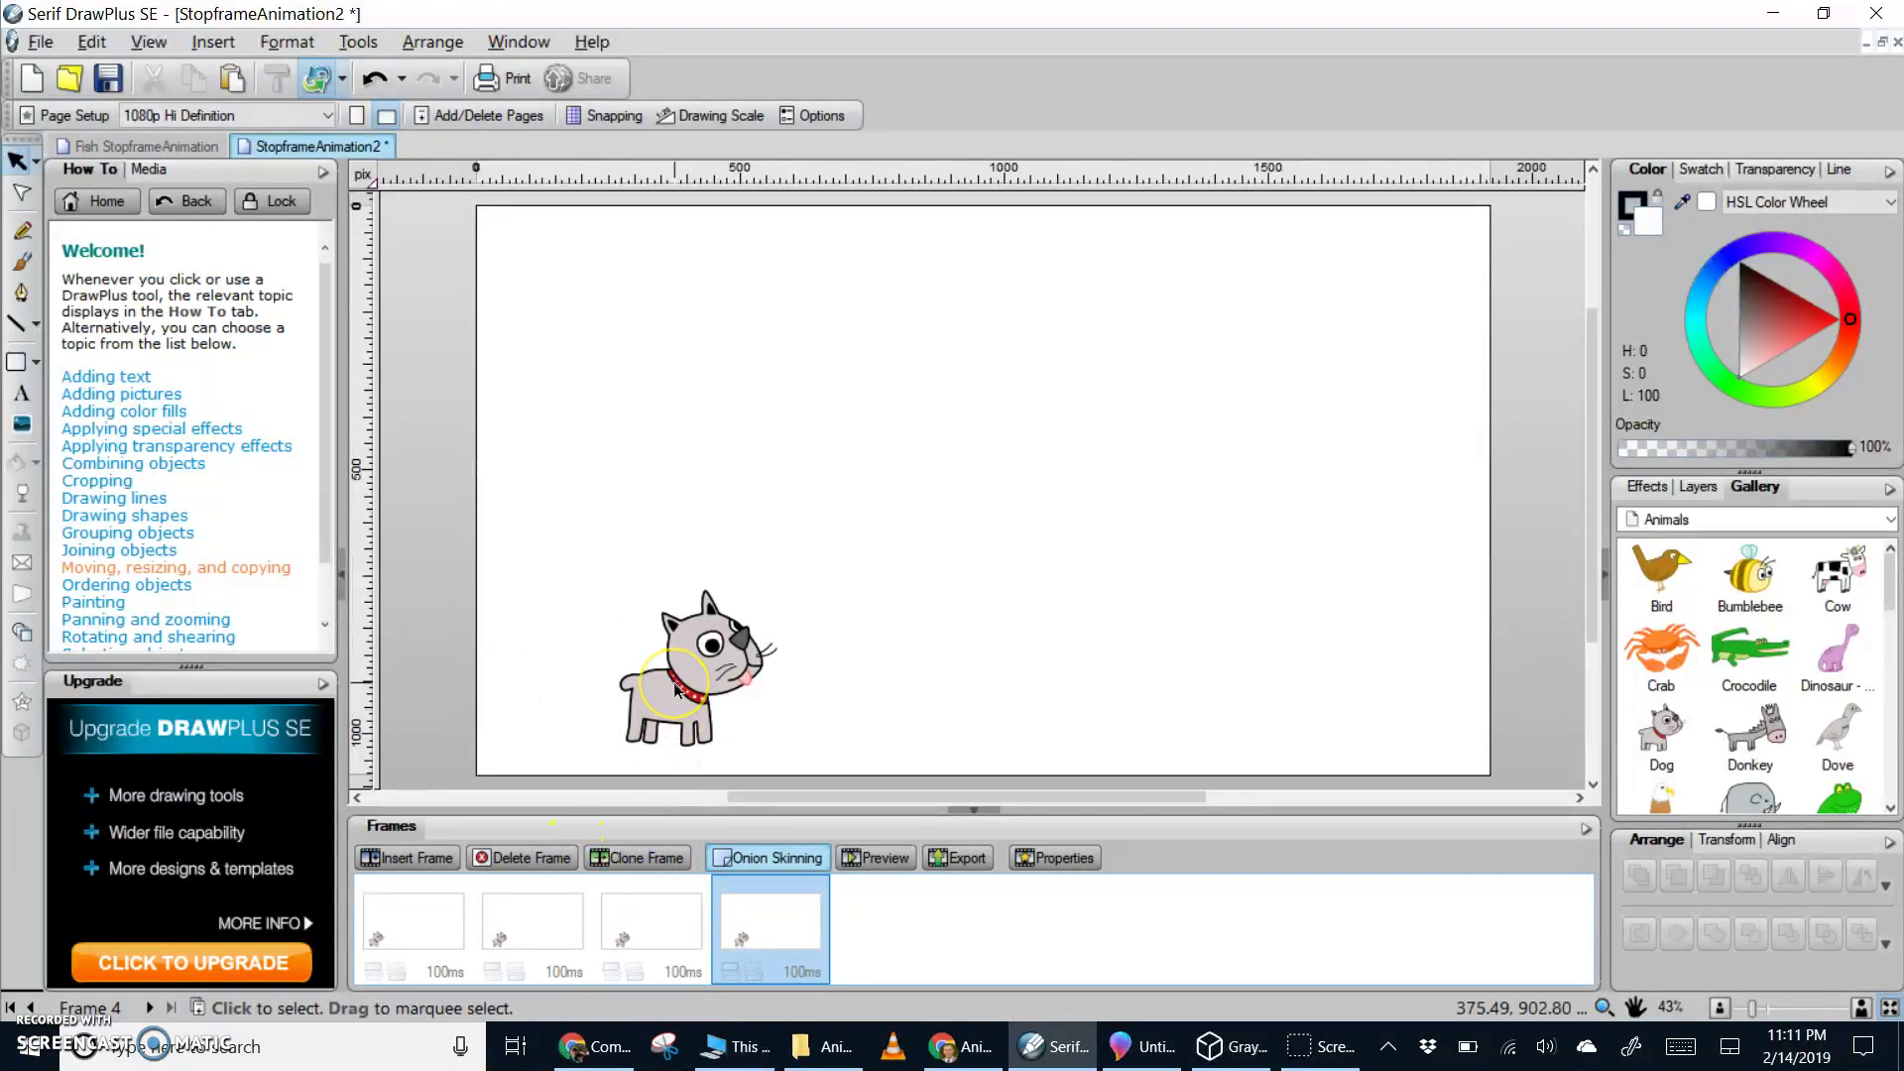
{"action": "left_click_drag", "start_coordinate": [674, 687], "coordinate": [806, 684]}
{"action": "left_click", "coordinate": [640, 859]}
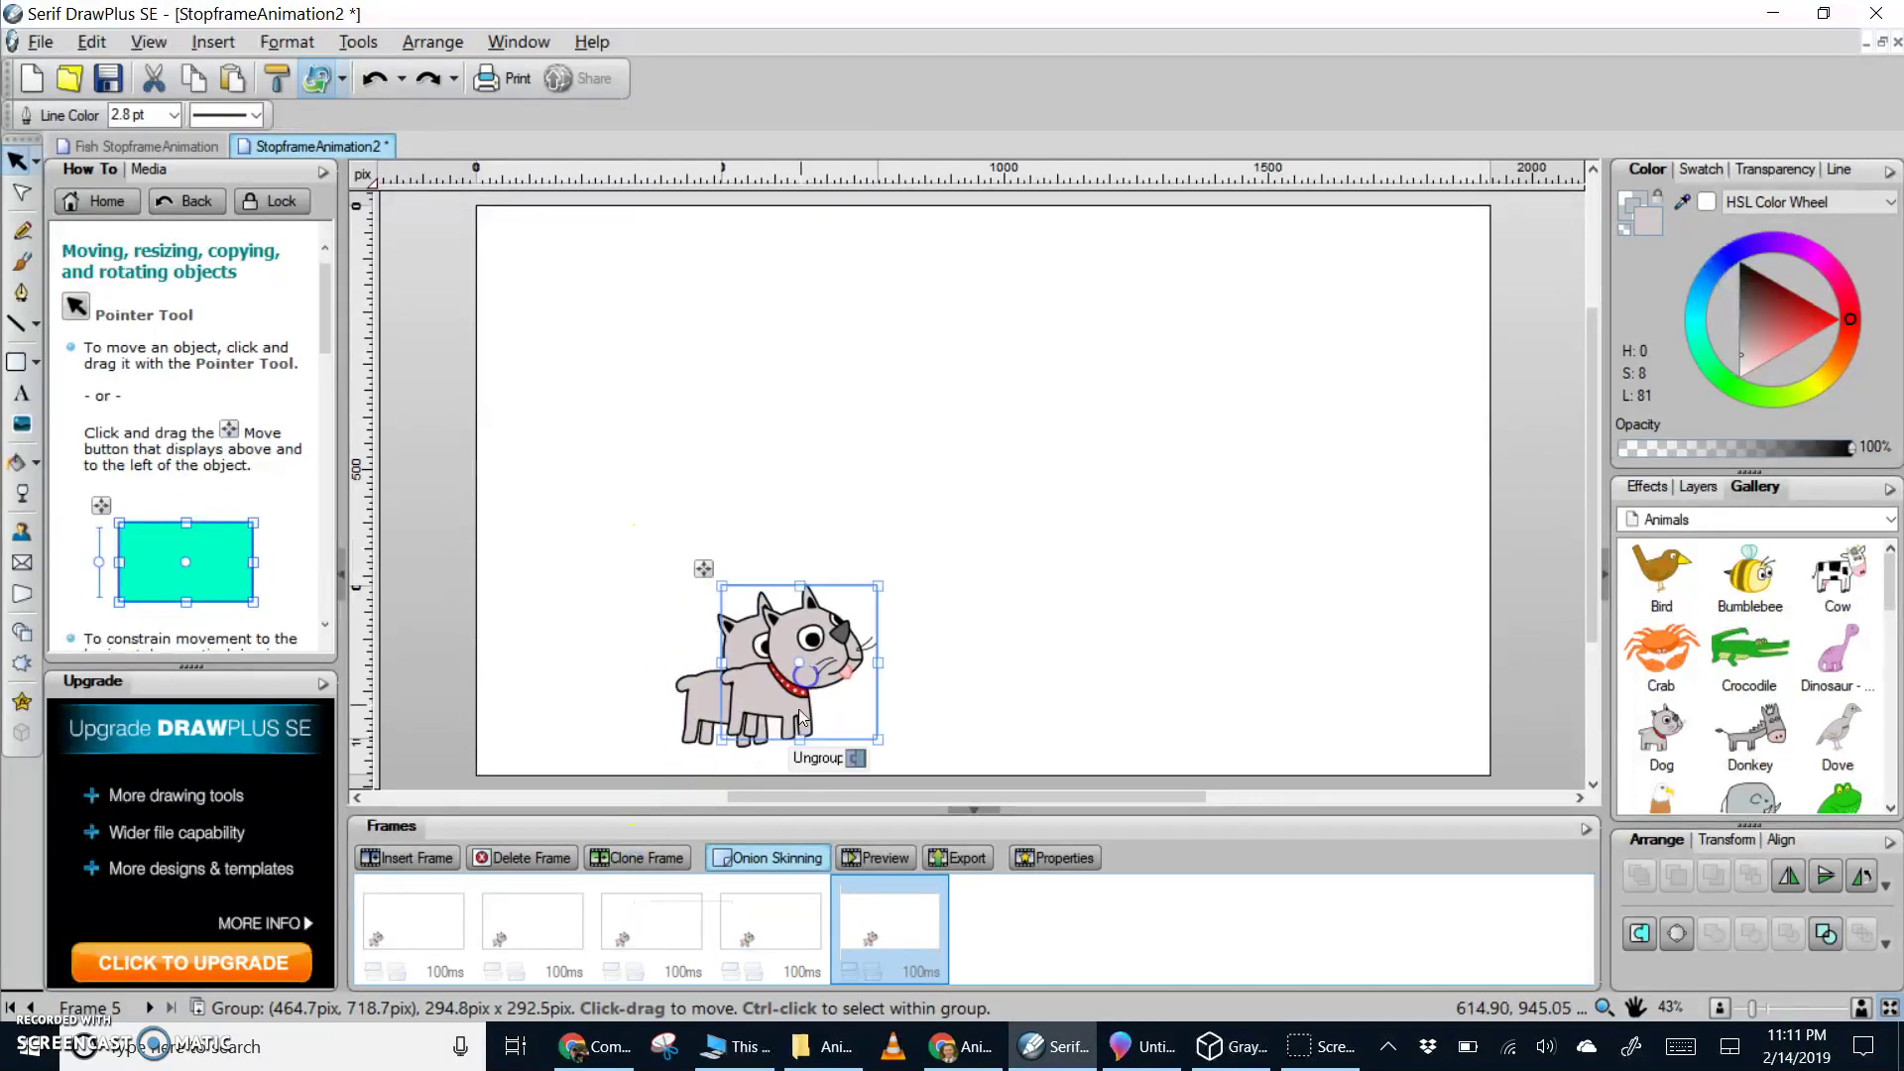
{"action": "left_click", "coordinate": [640, 859]}
{"action": "left_click", "coordinate": [800, 687]}
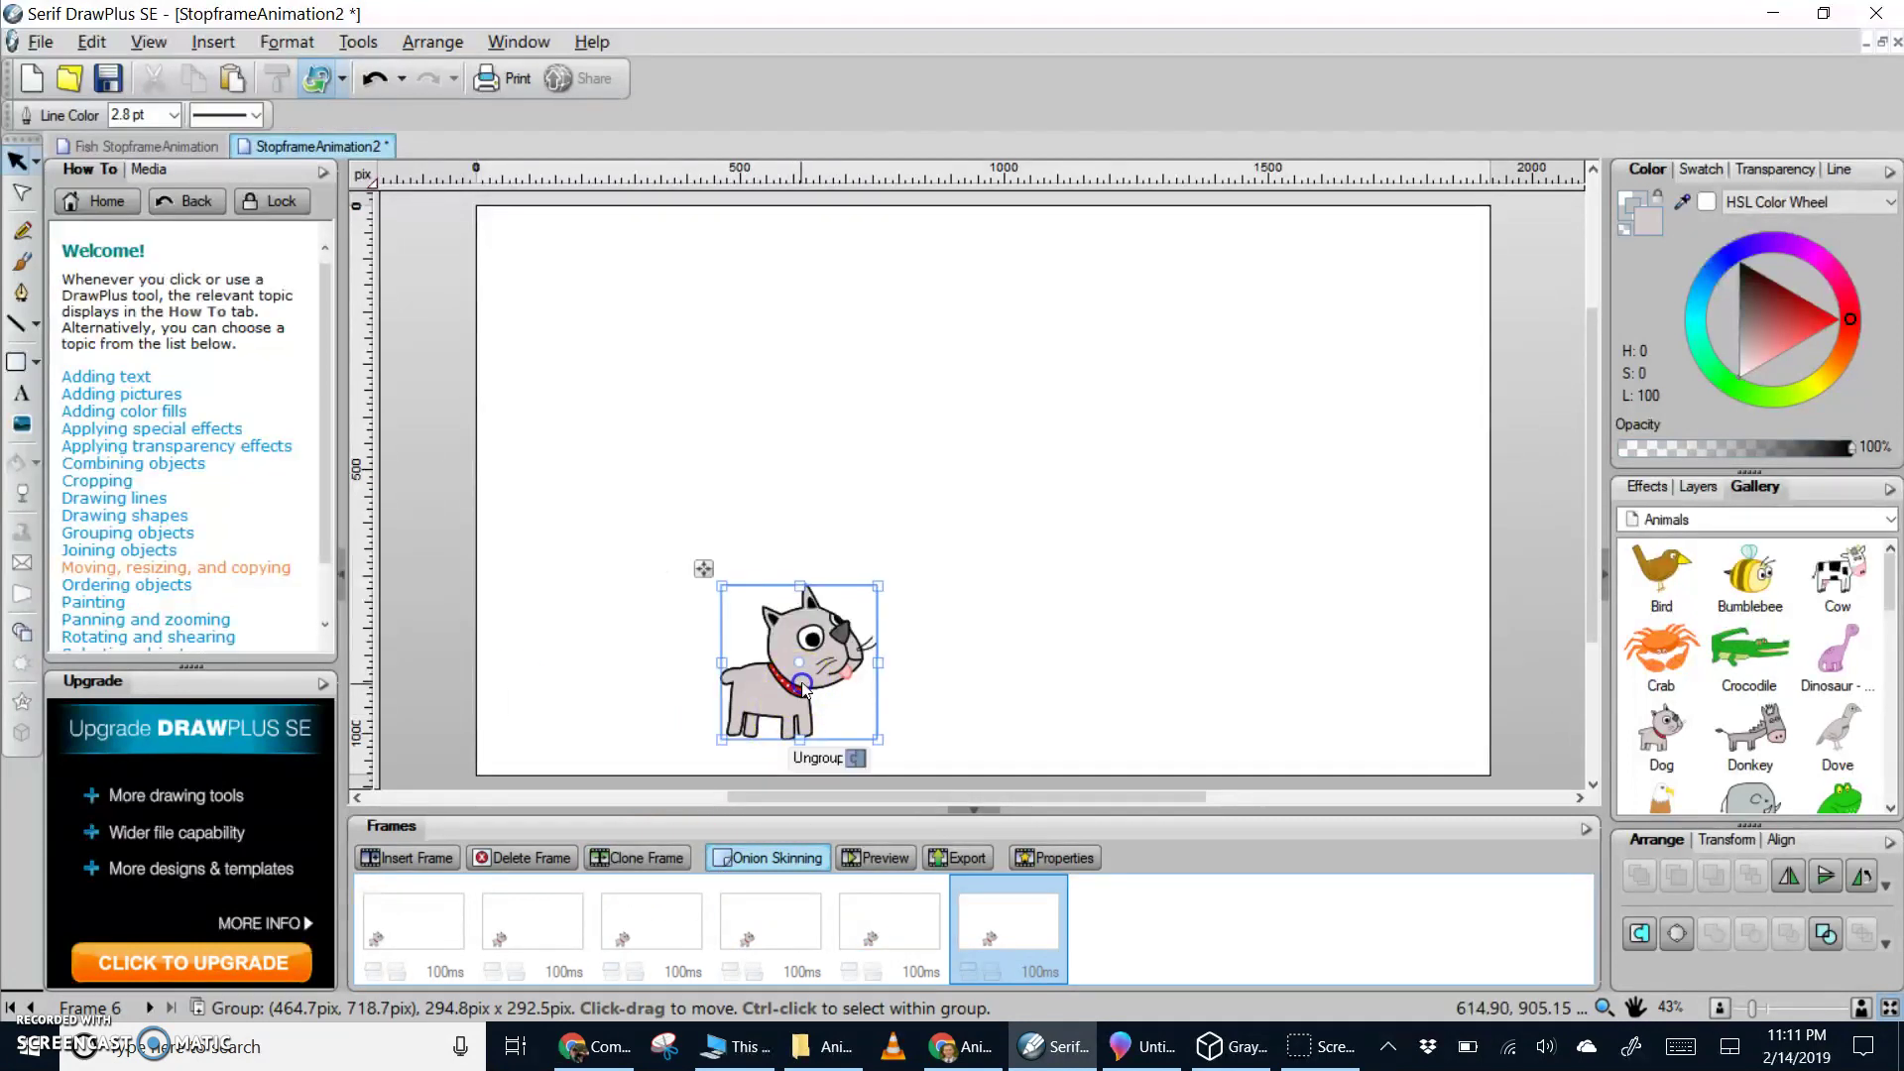
{"action": "left_click_drag", "start_coordinate": [801, 688], "coordinate": [1044, 685]}
Add Frames 7 through 13, moving the dog further right toward the page edge
{"action": "left_click", "coordinate": [640, 858]}
{"action": "left_click", "coordinate": [650, 859]}
{"action": "left_click", "coordinate": [645, 858]}
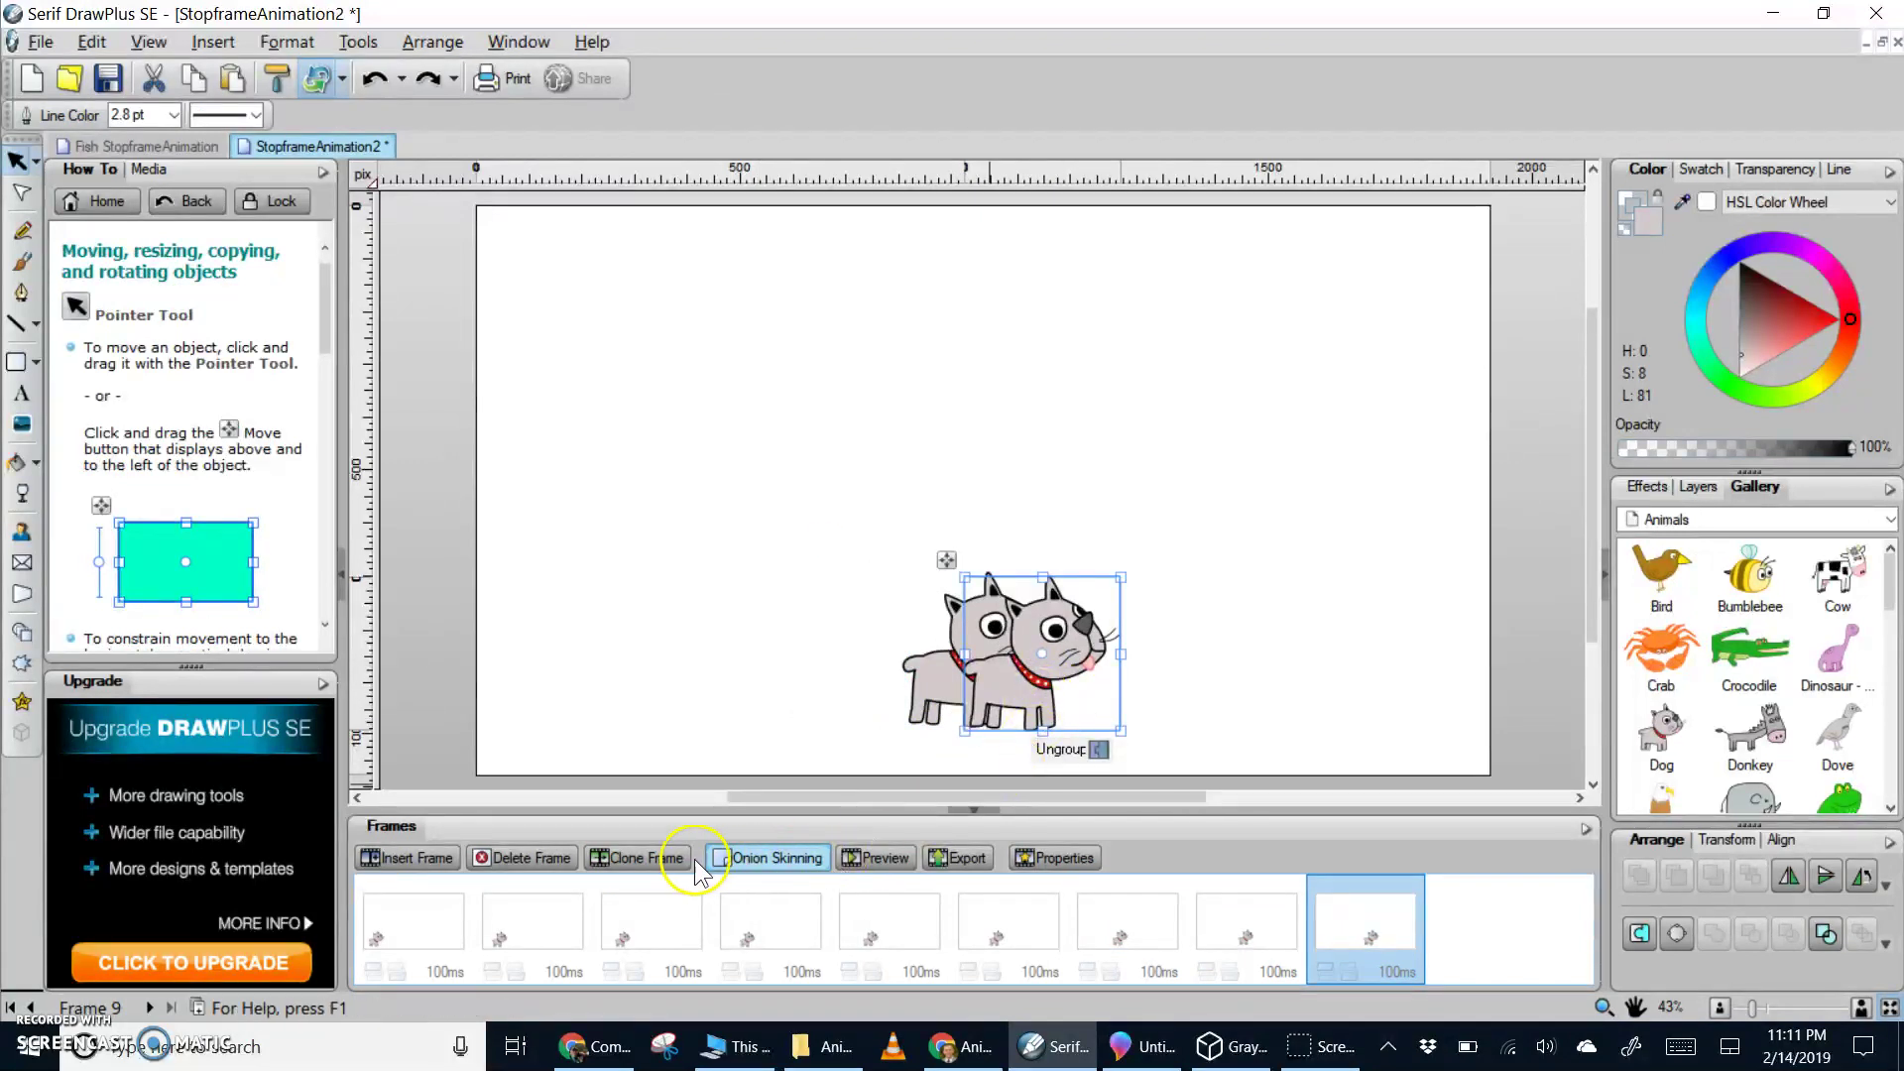
{"action": "left_click", "coordinate": [651, 868]}
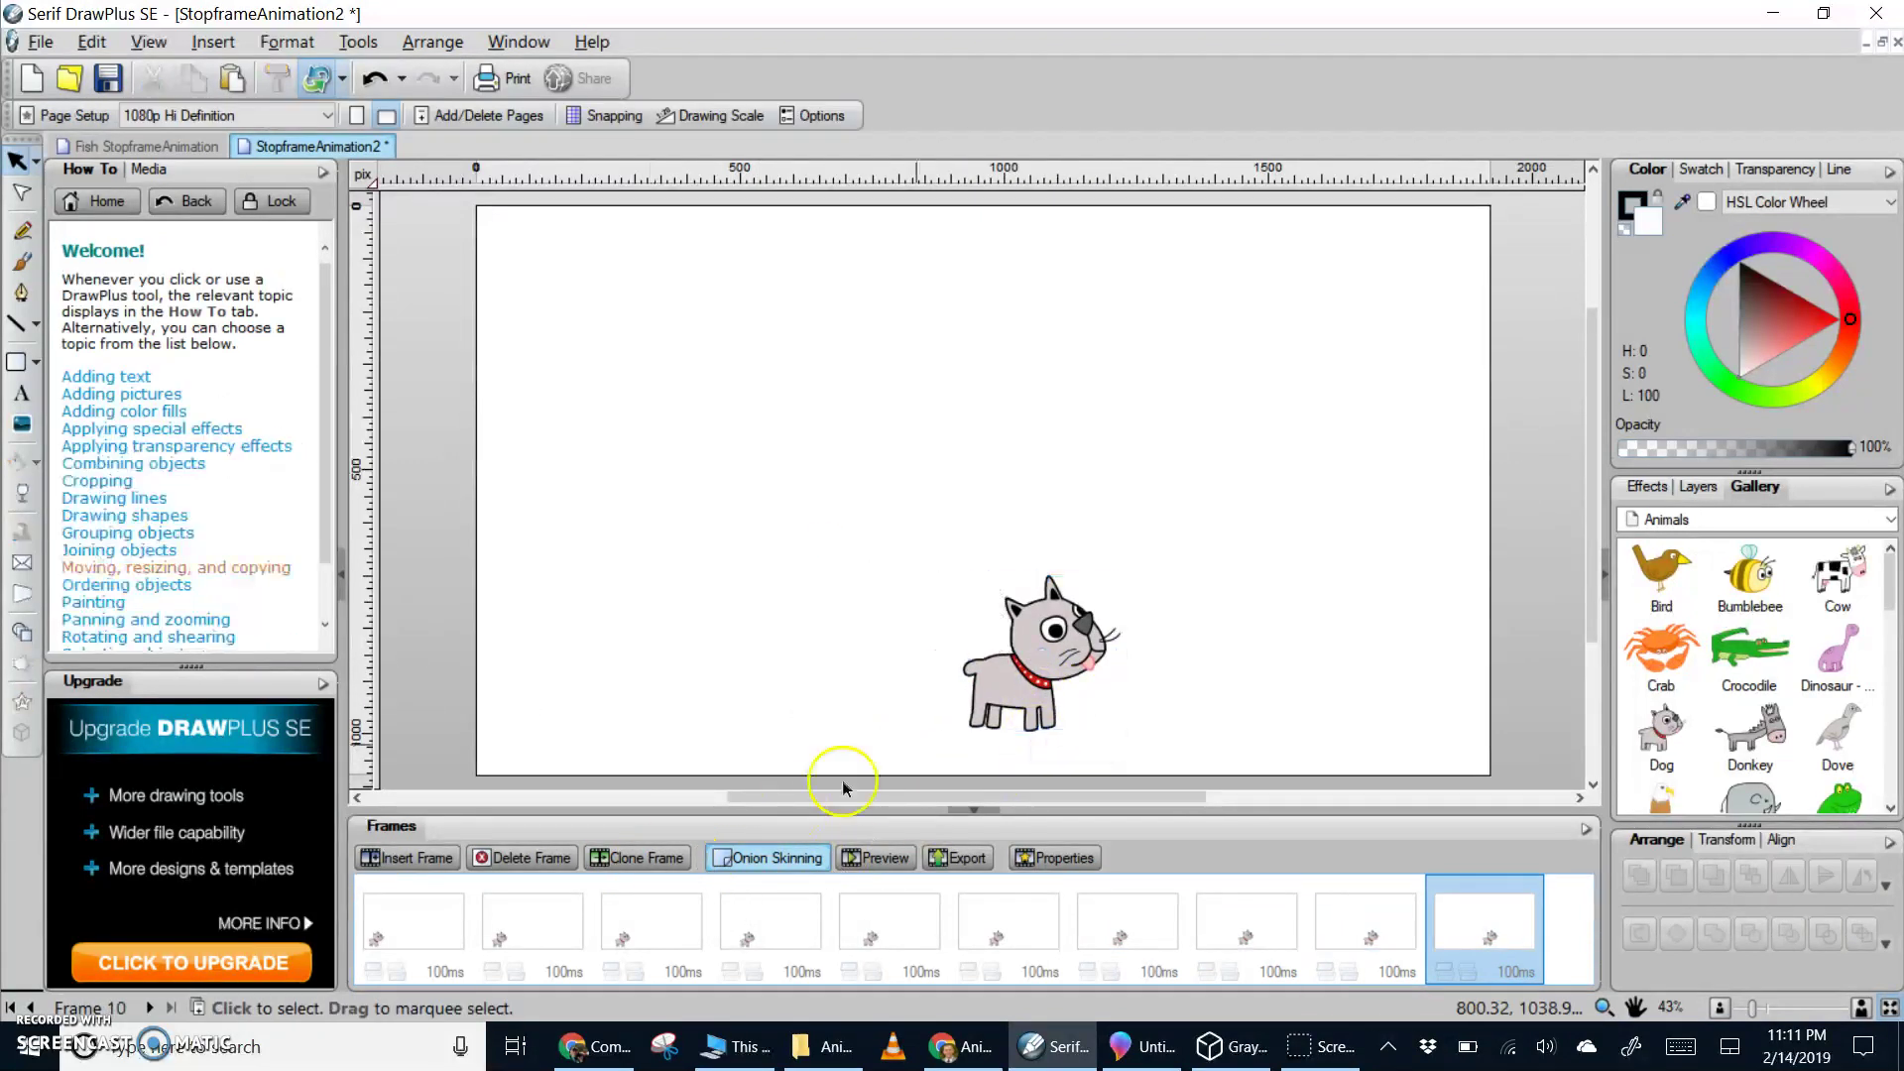
{"action": "mouse_move", "coordinate": [1041, 655]}
{"action": "left_mouse_down"}
{"action": "mouse_move", "coordinate": [1113, 617]}
{"action": "mouse_move", "coordinate": [1365, 720]}
{"action": "left_mouse_up"}
{"action": "left_click", "coordinate": [652, 858]}
{"action": "left_click", "coordinate": [638, 858]}
{"action": "left_click", "coordinate": [640, 860]}
{"action": "left_click", "coordinate": [1271, 680]}
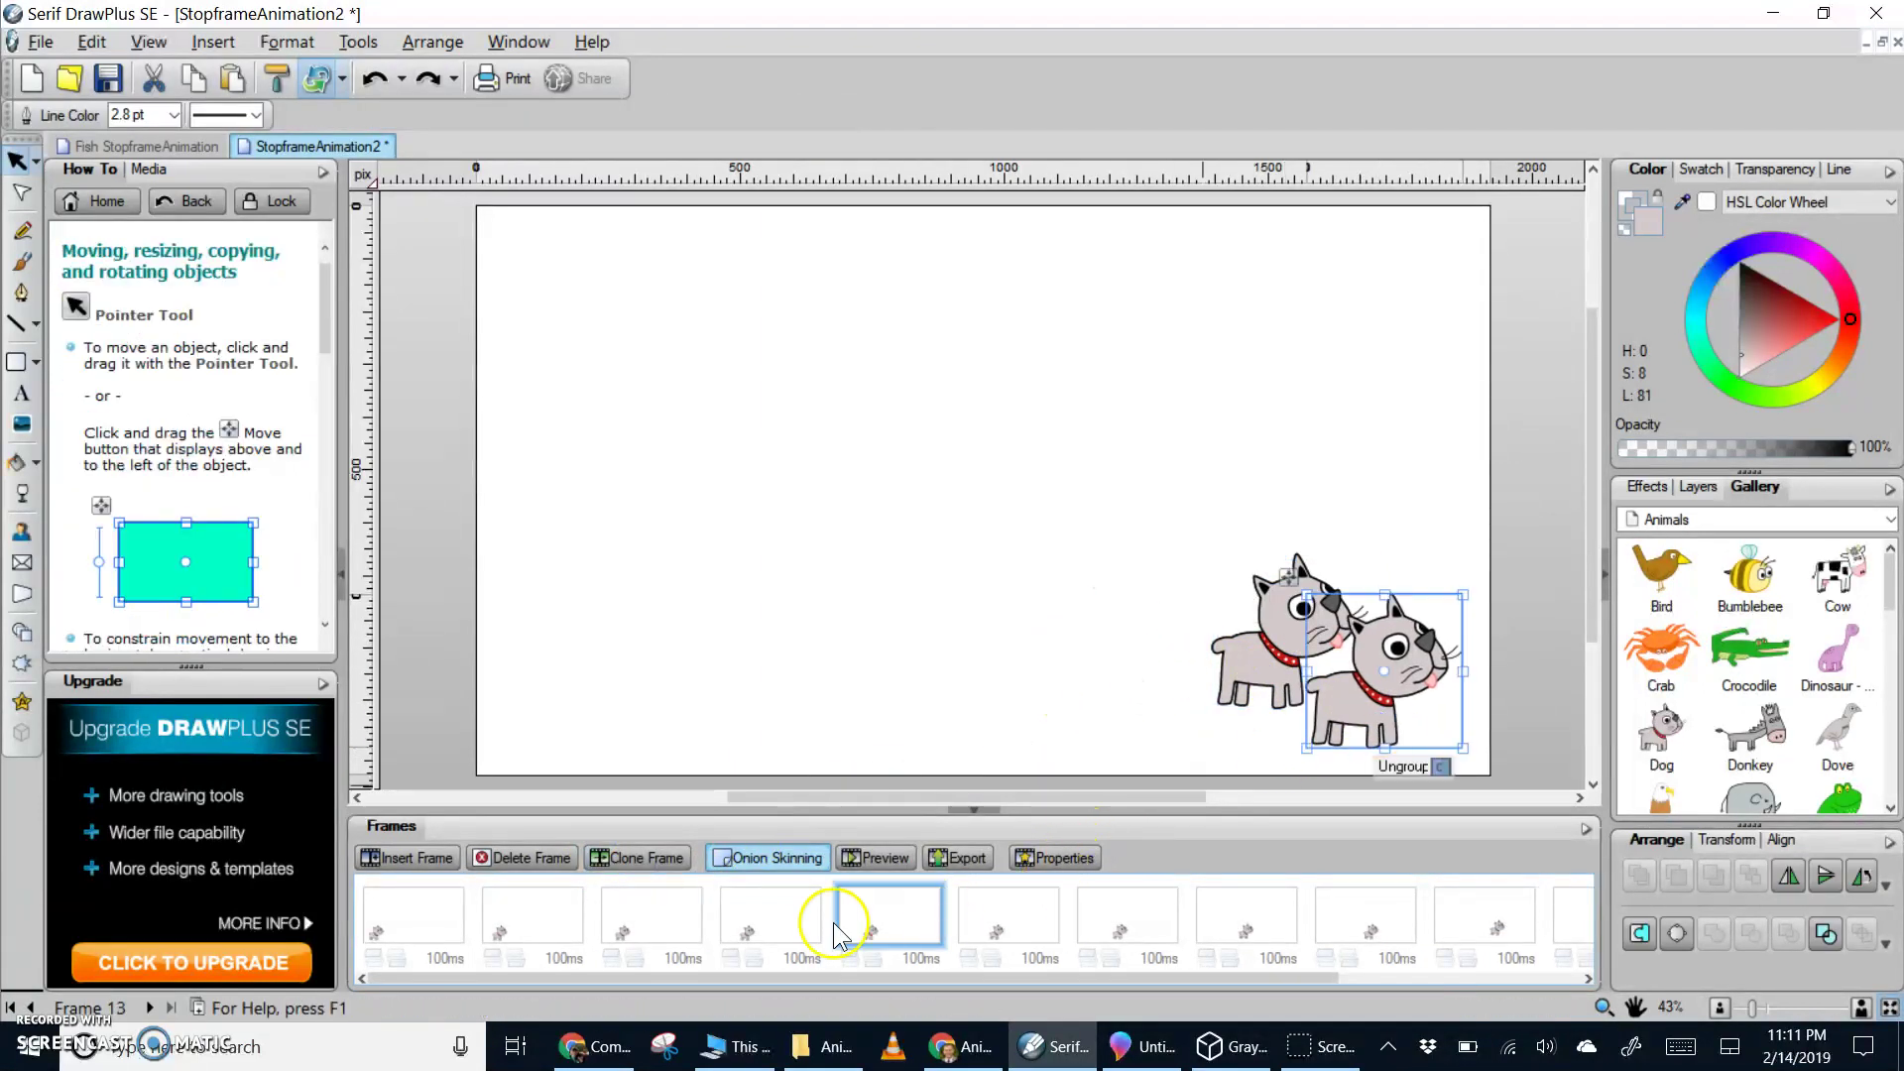
{"action": "left_click", "coordinate": [869, 862]}
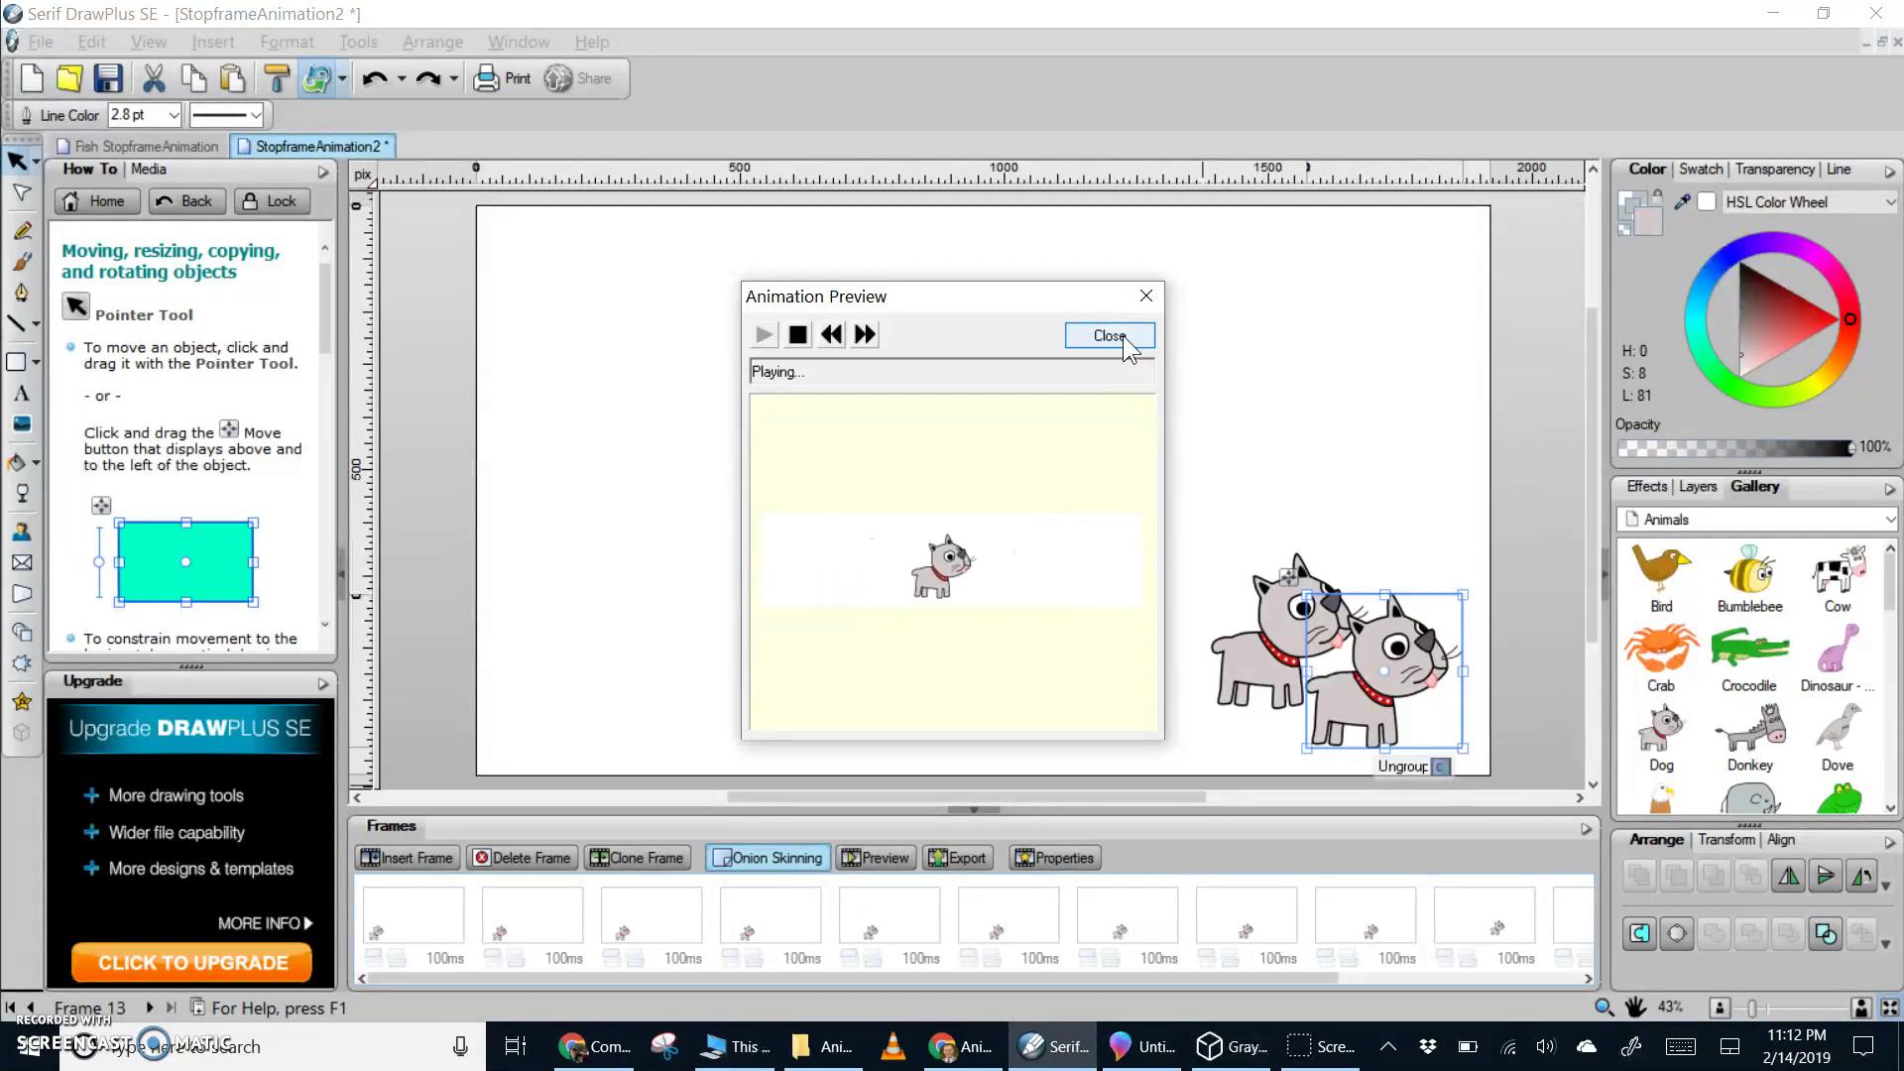
{"action": "left_click", "coordinate": [1124, 338]}
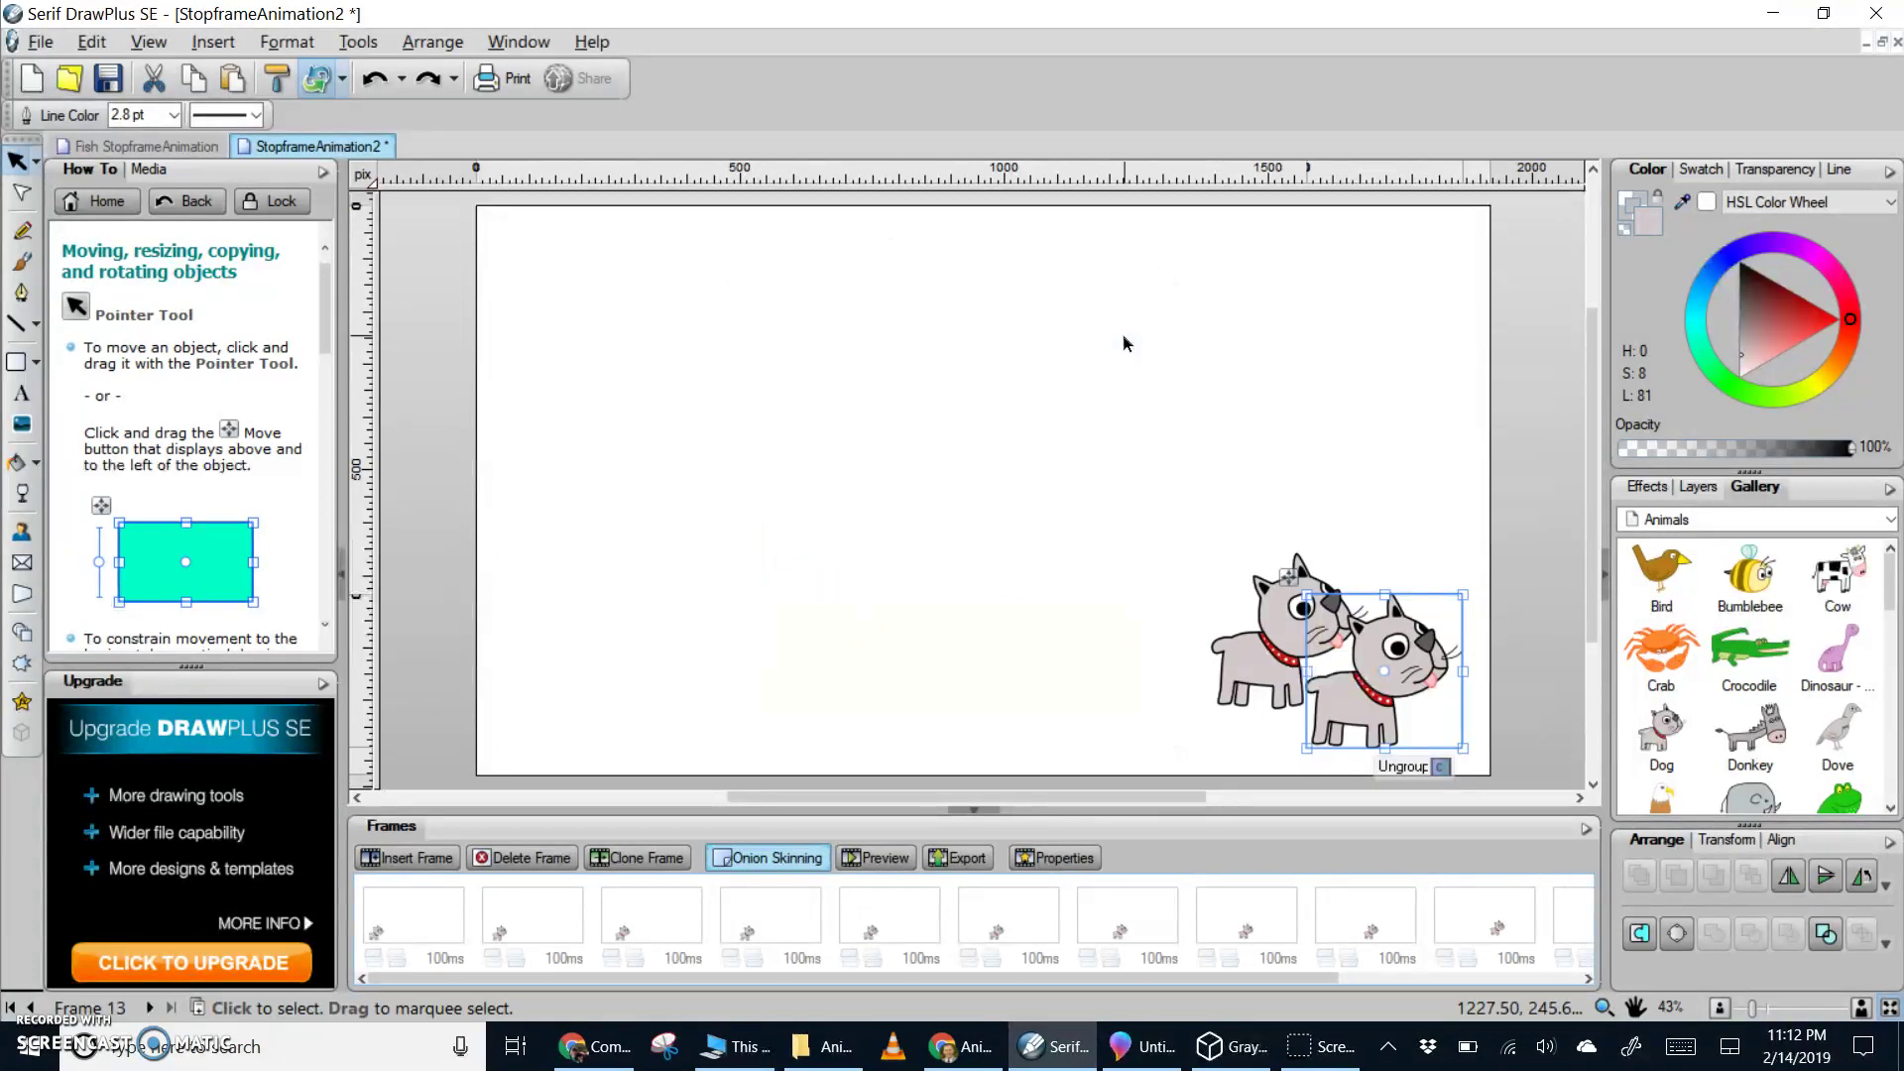
On Frame 2, ungroup the dog over Frame 1's ghost, zoom in, and nudge it slightly right
{"action": "left_click", "coordinate": [427, 918]}
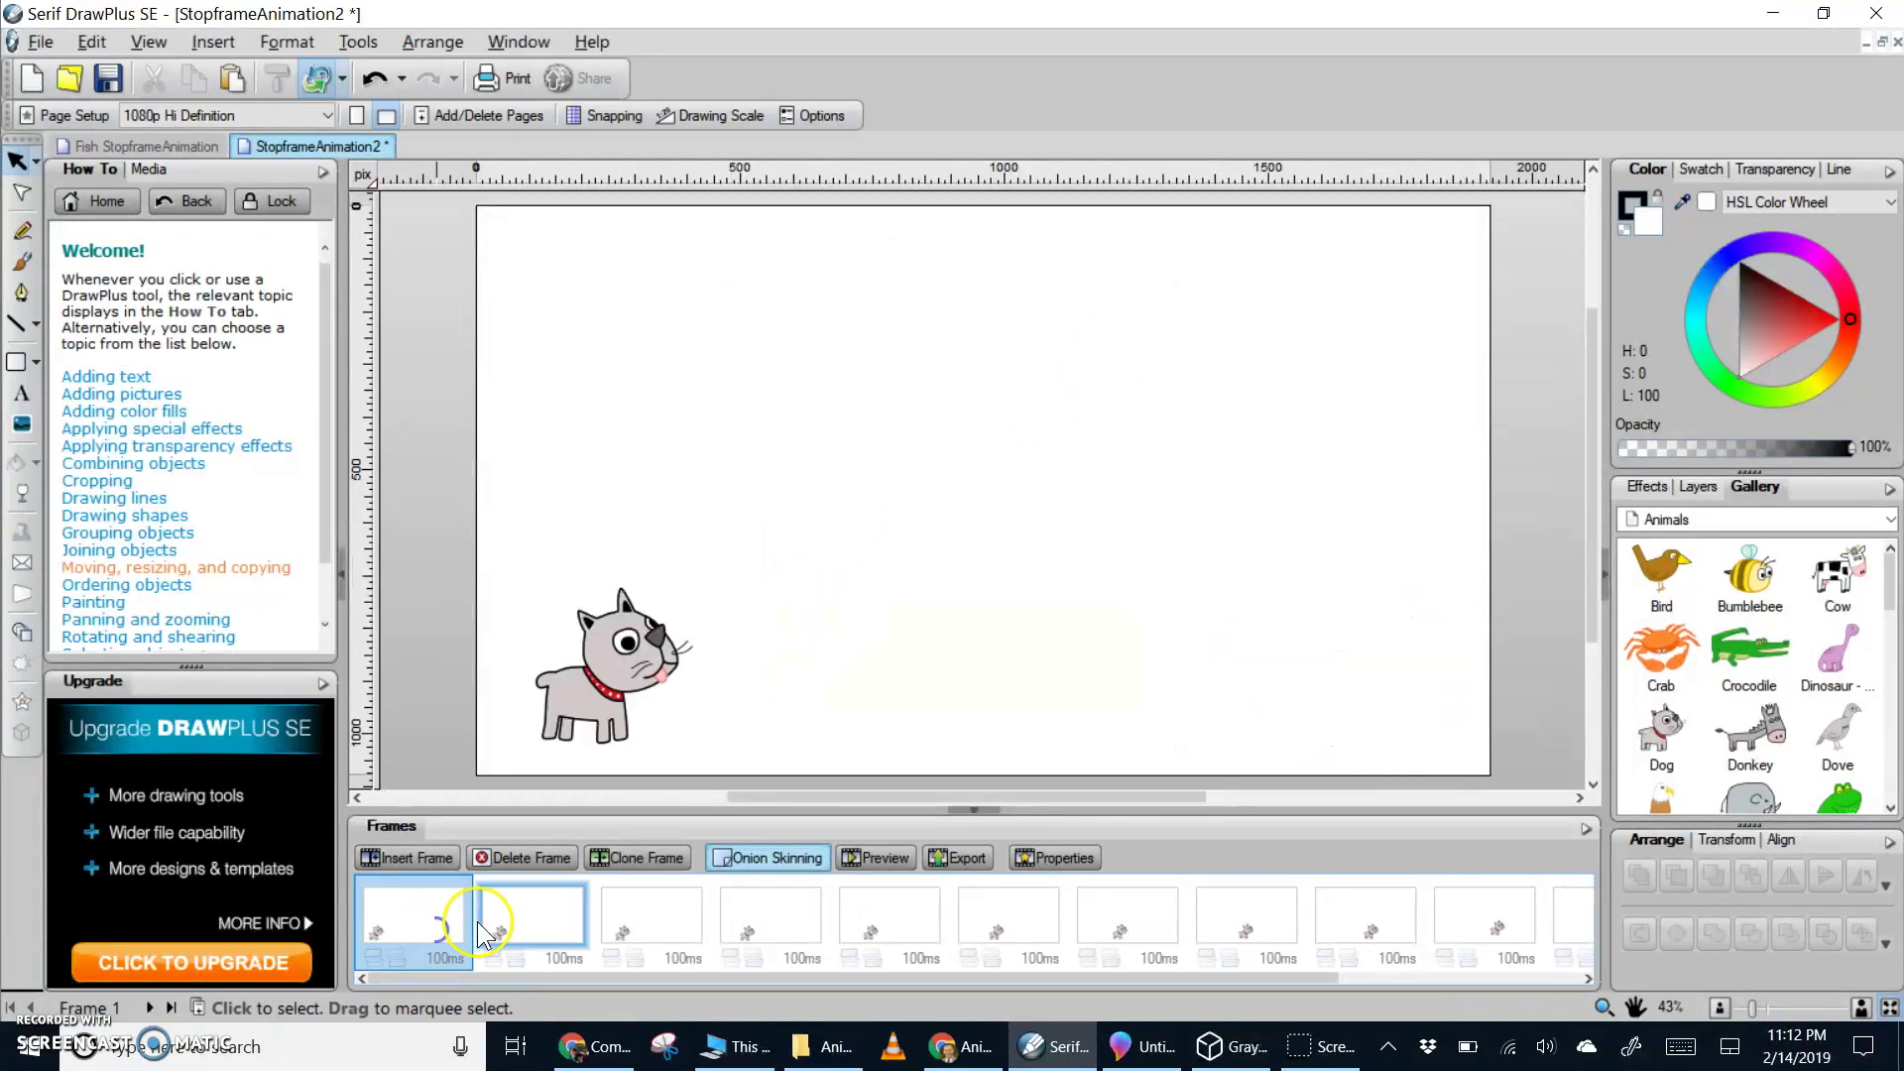
{"action": "left_click", "coordinate": [516, 917]}
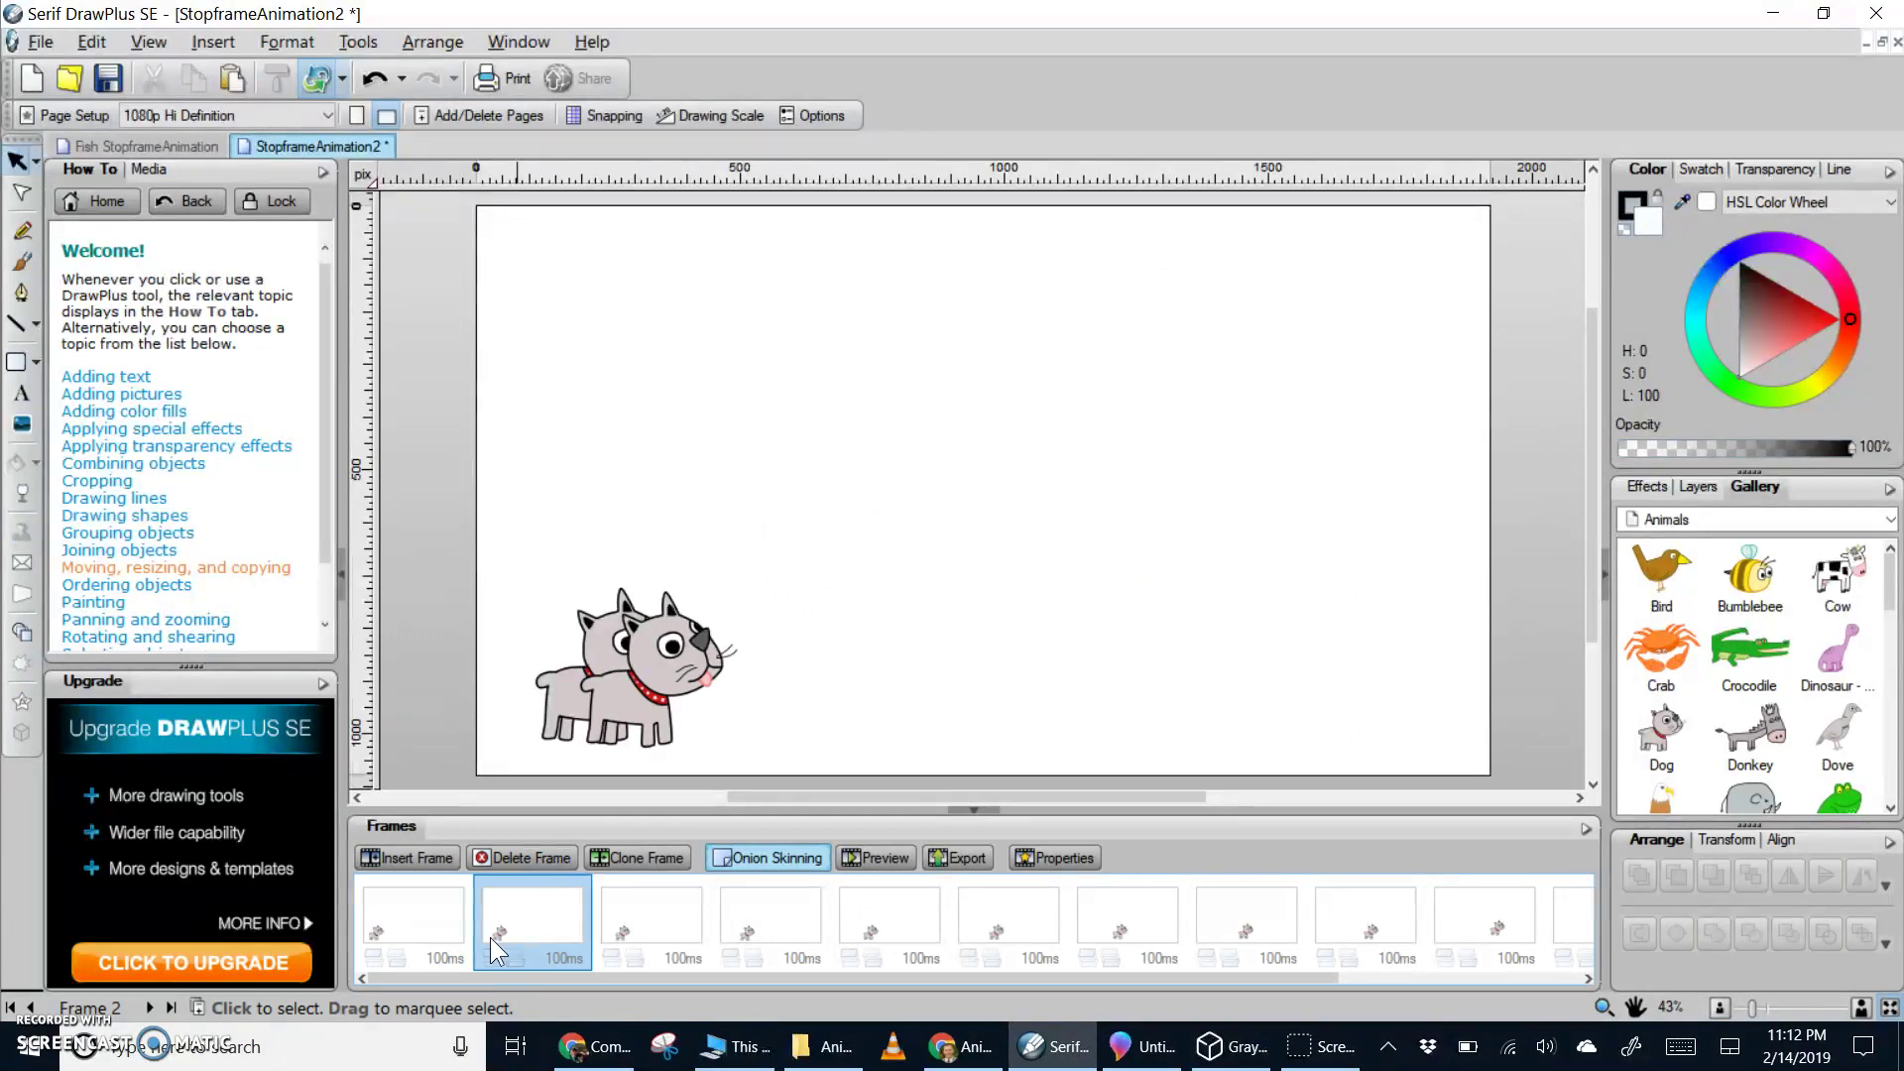
{"action": "left_click", "coordinate": [455, 970]}
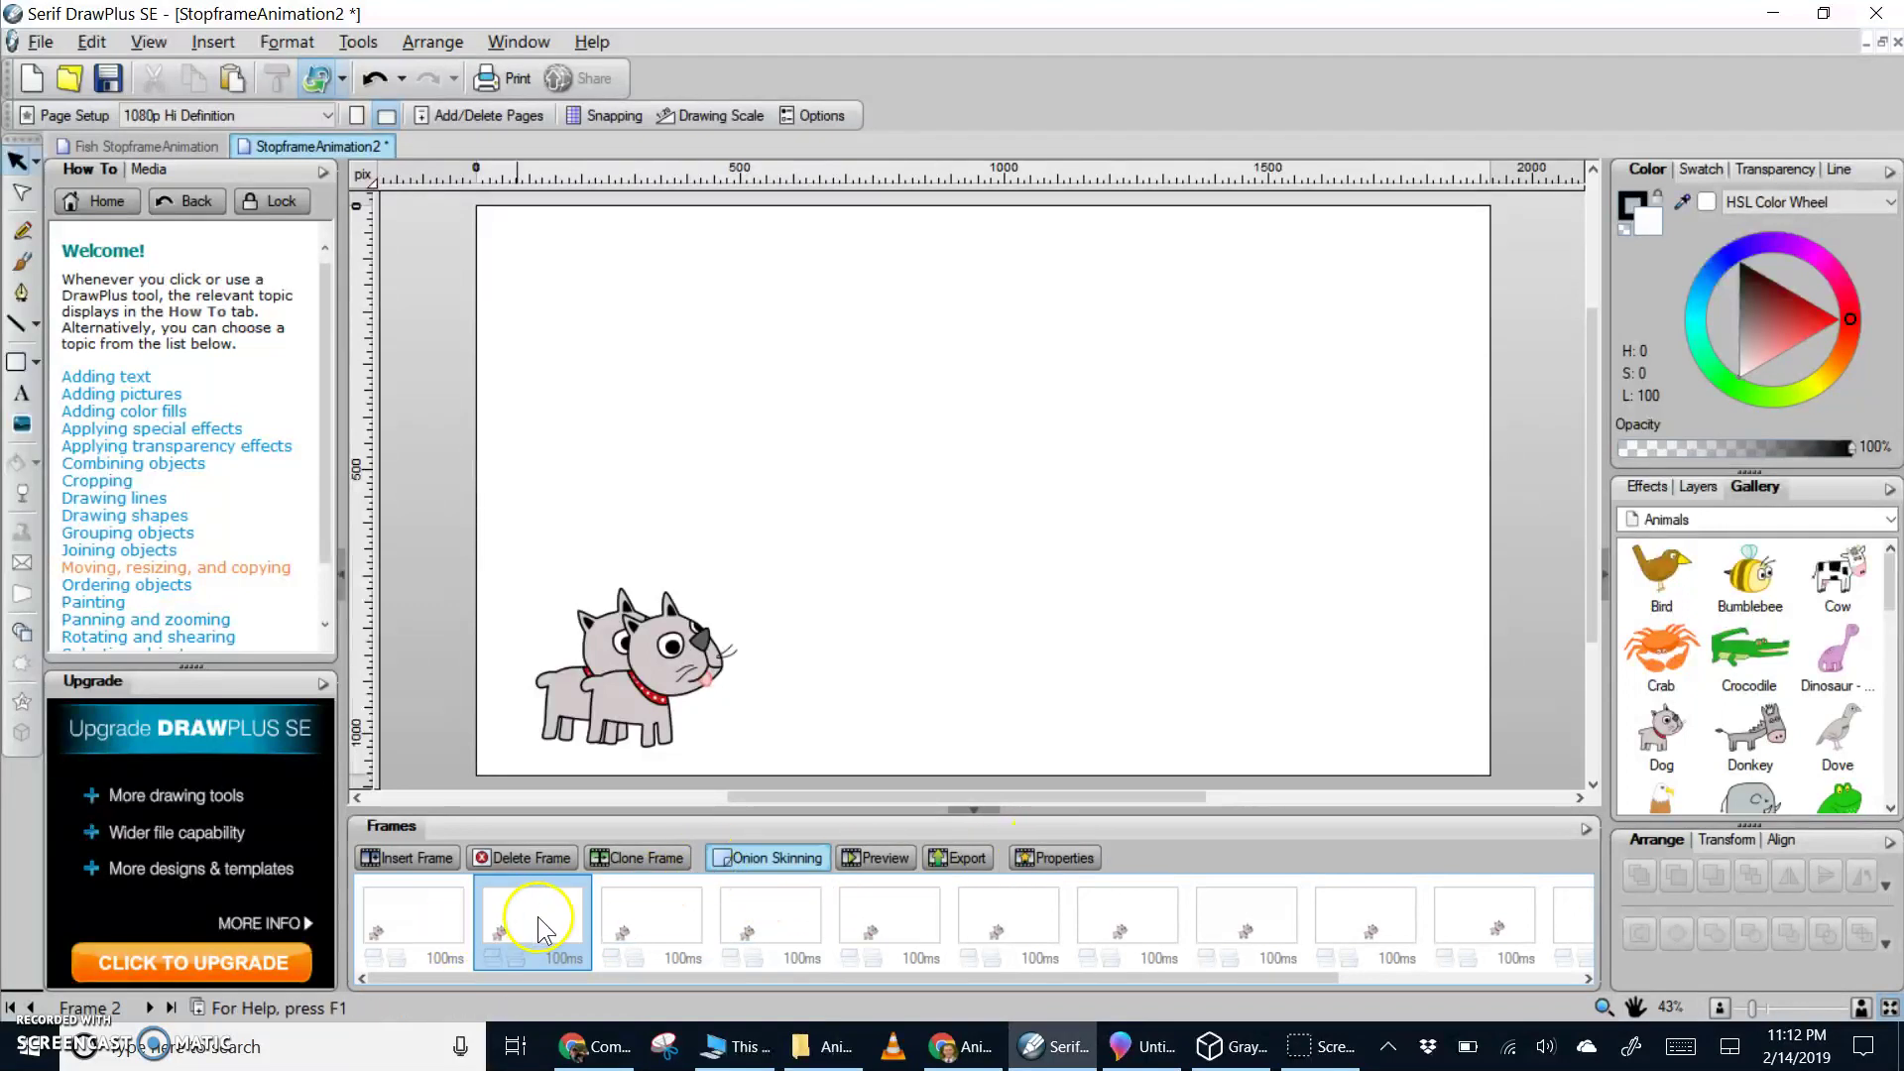
{"action": "left_click", "coordinate": [684, 660]}
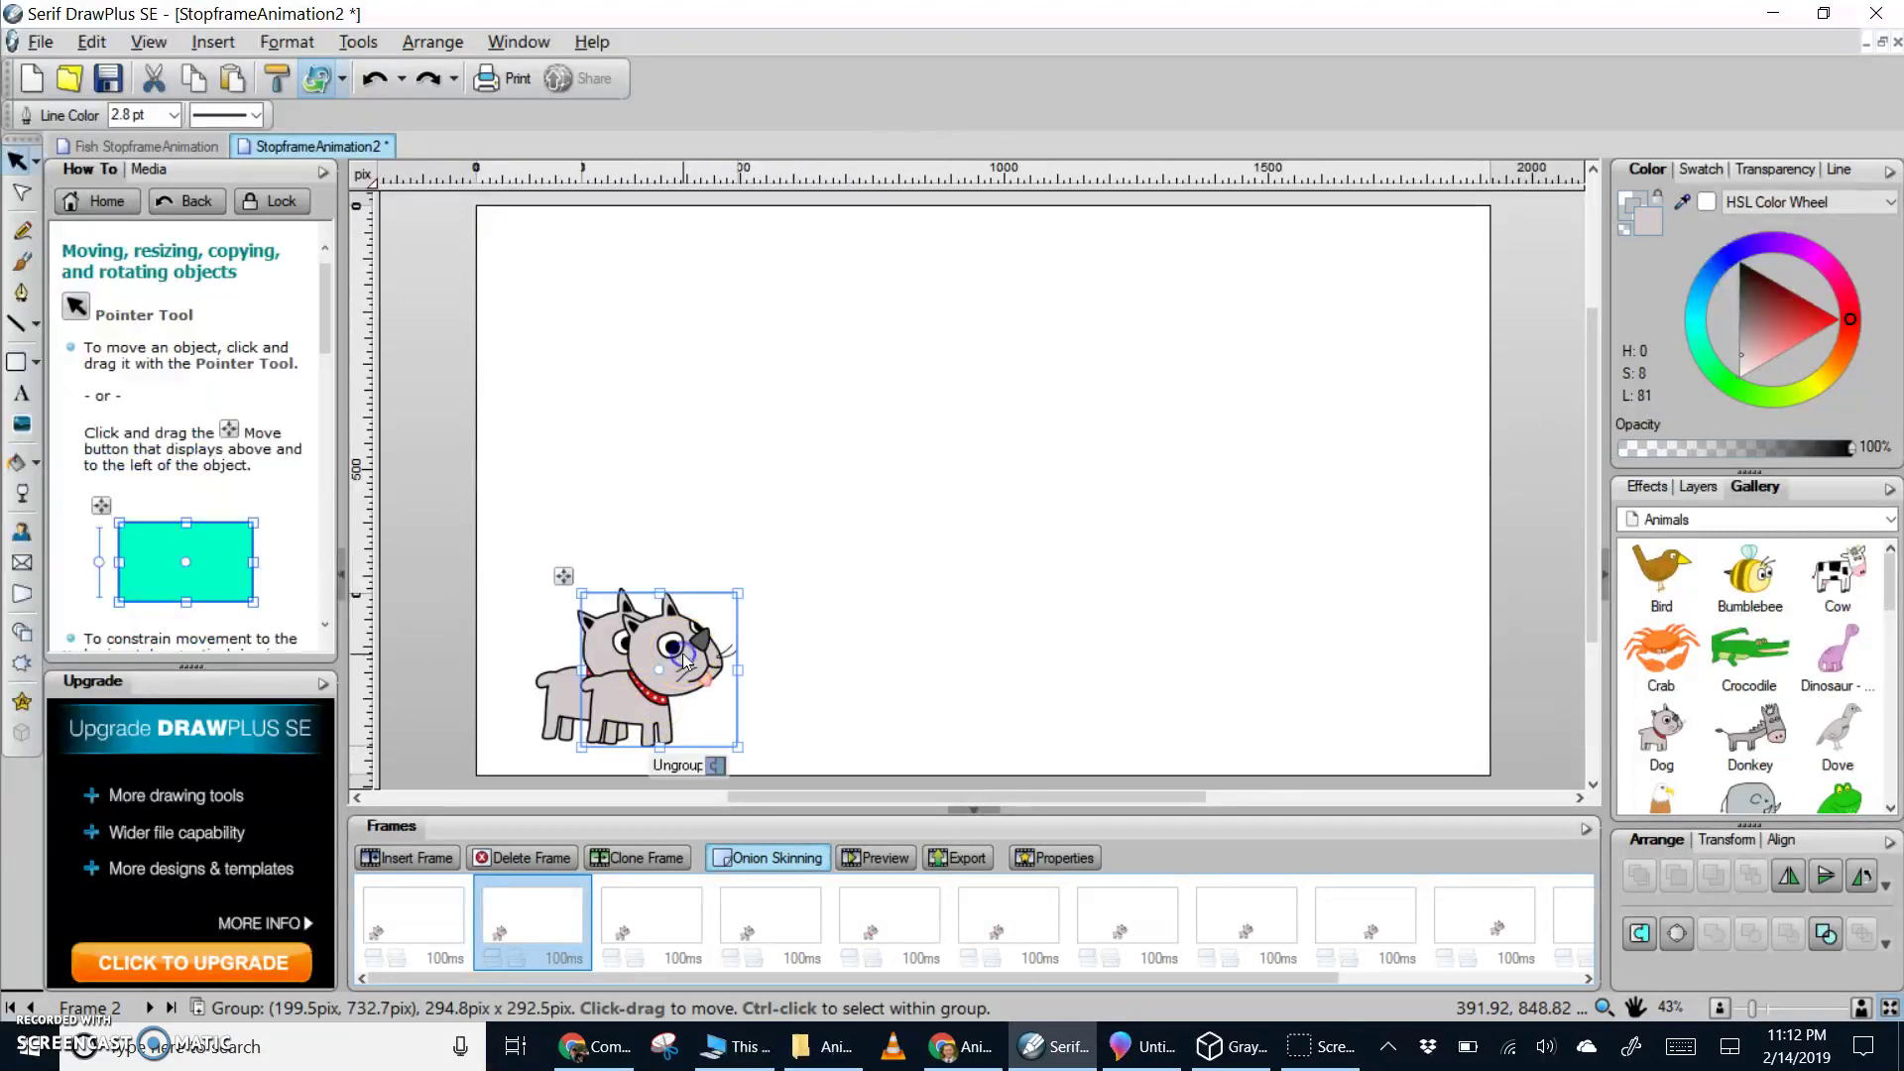
{"action": "left_click", "coordinate": [684, 767]}
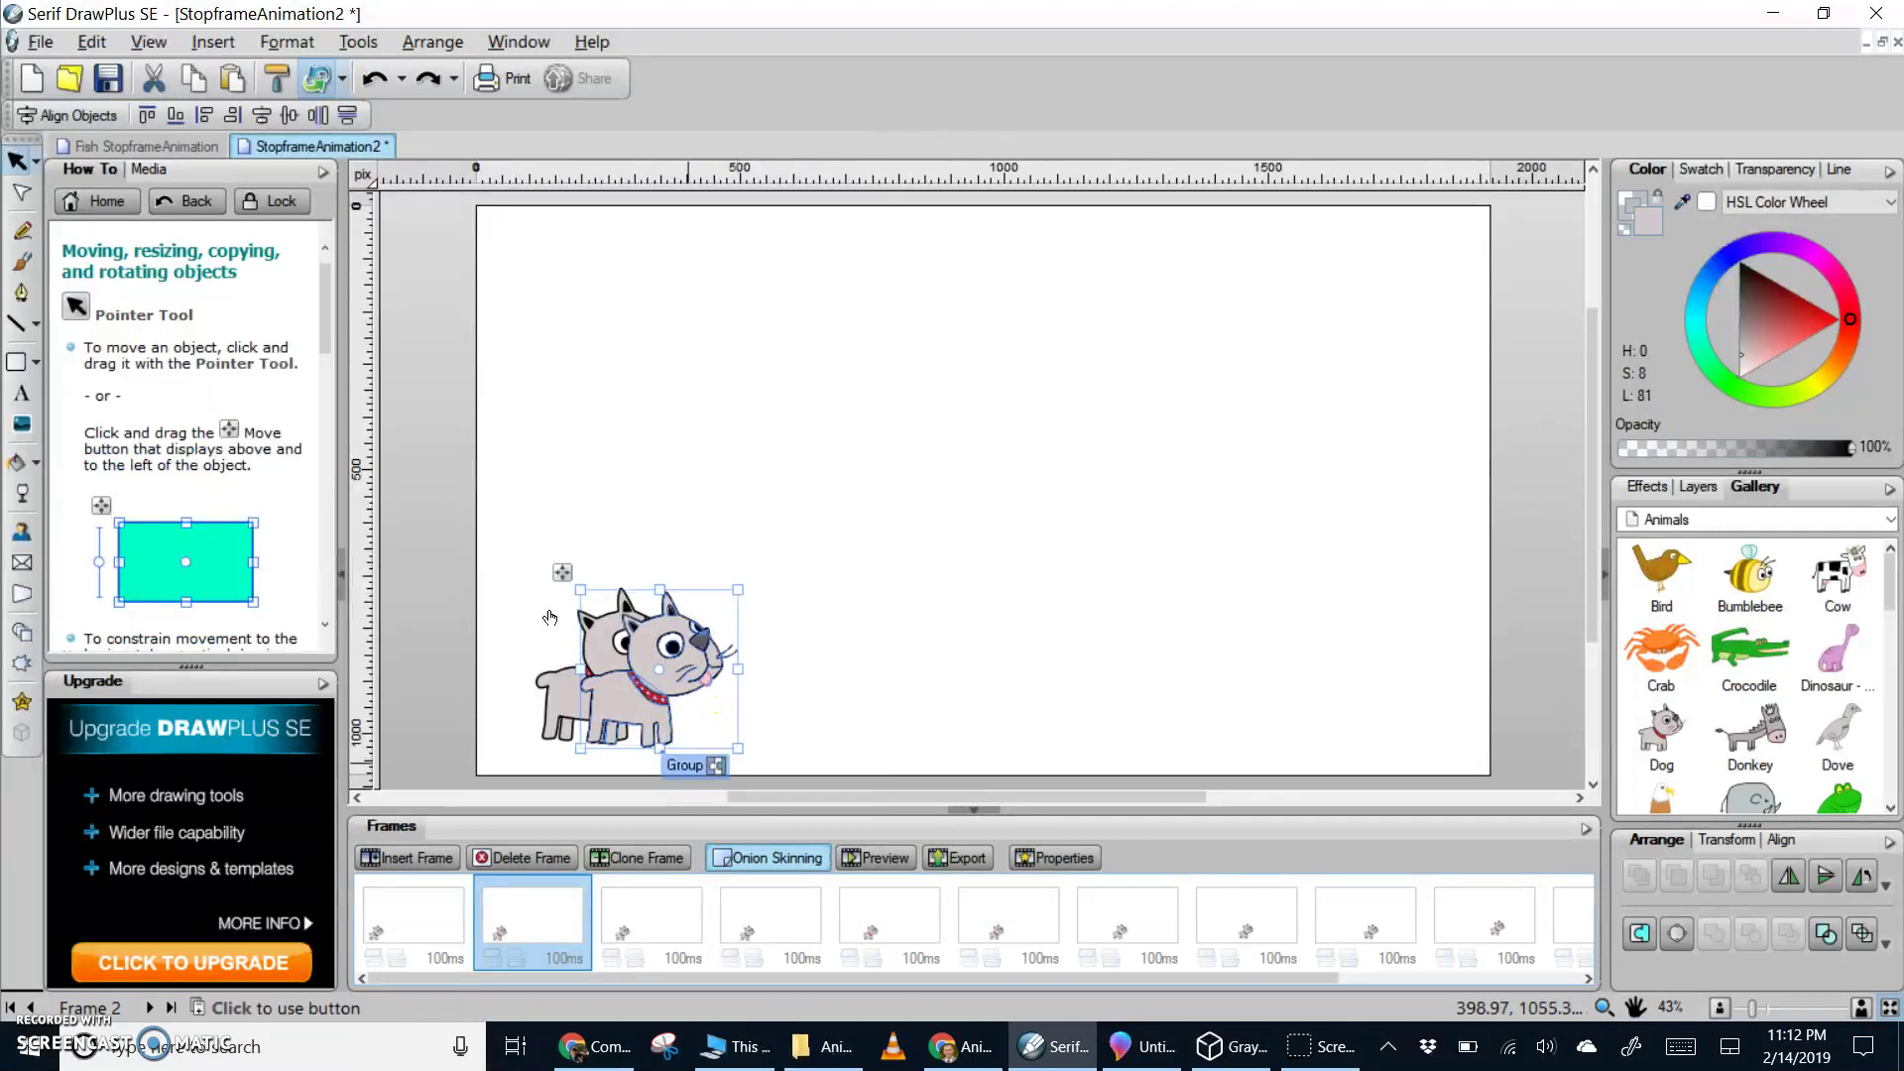
{"action": "scroll", "coordinate": [647, 684], "scroll_direction": "up", "scroll_amount": 3}
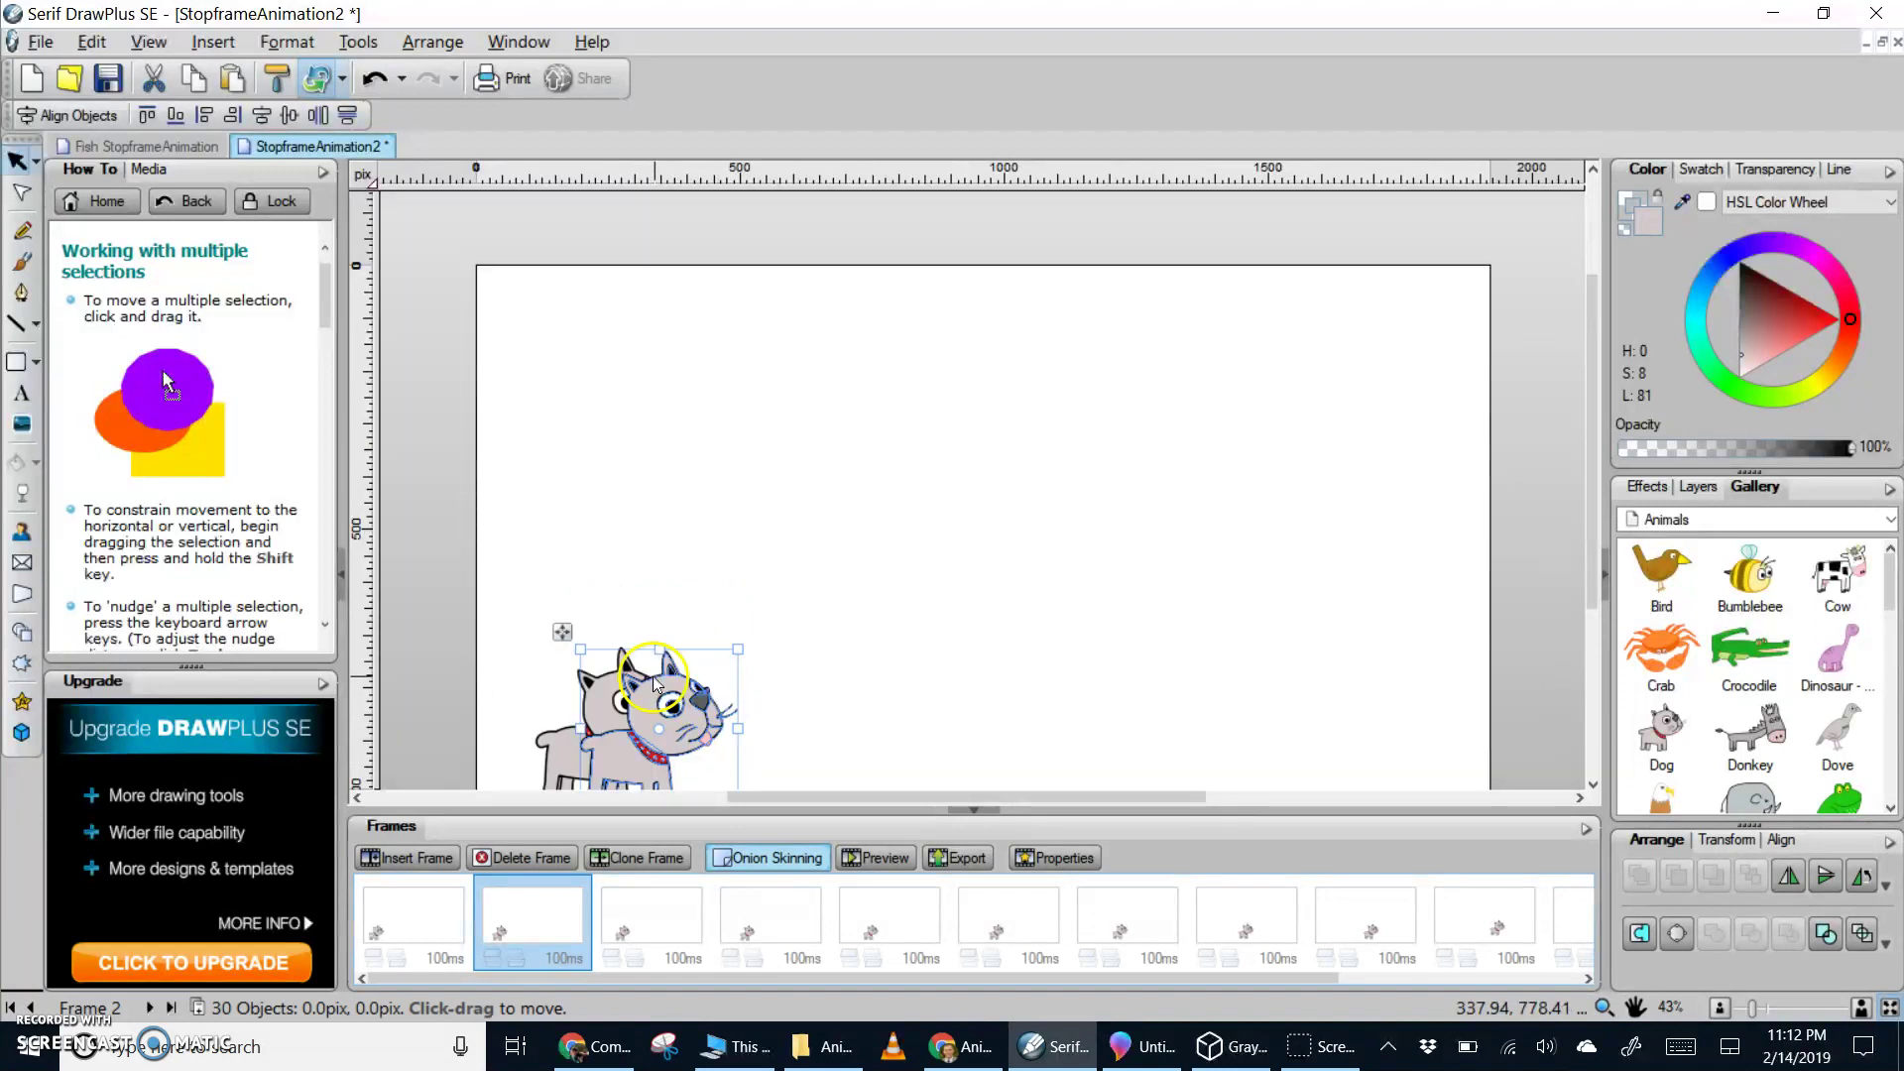
{"action": "scroll", "coordinate": [662, 688], "scroll_direction": "up", "scroll_amount": 2}
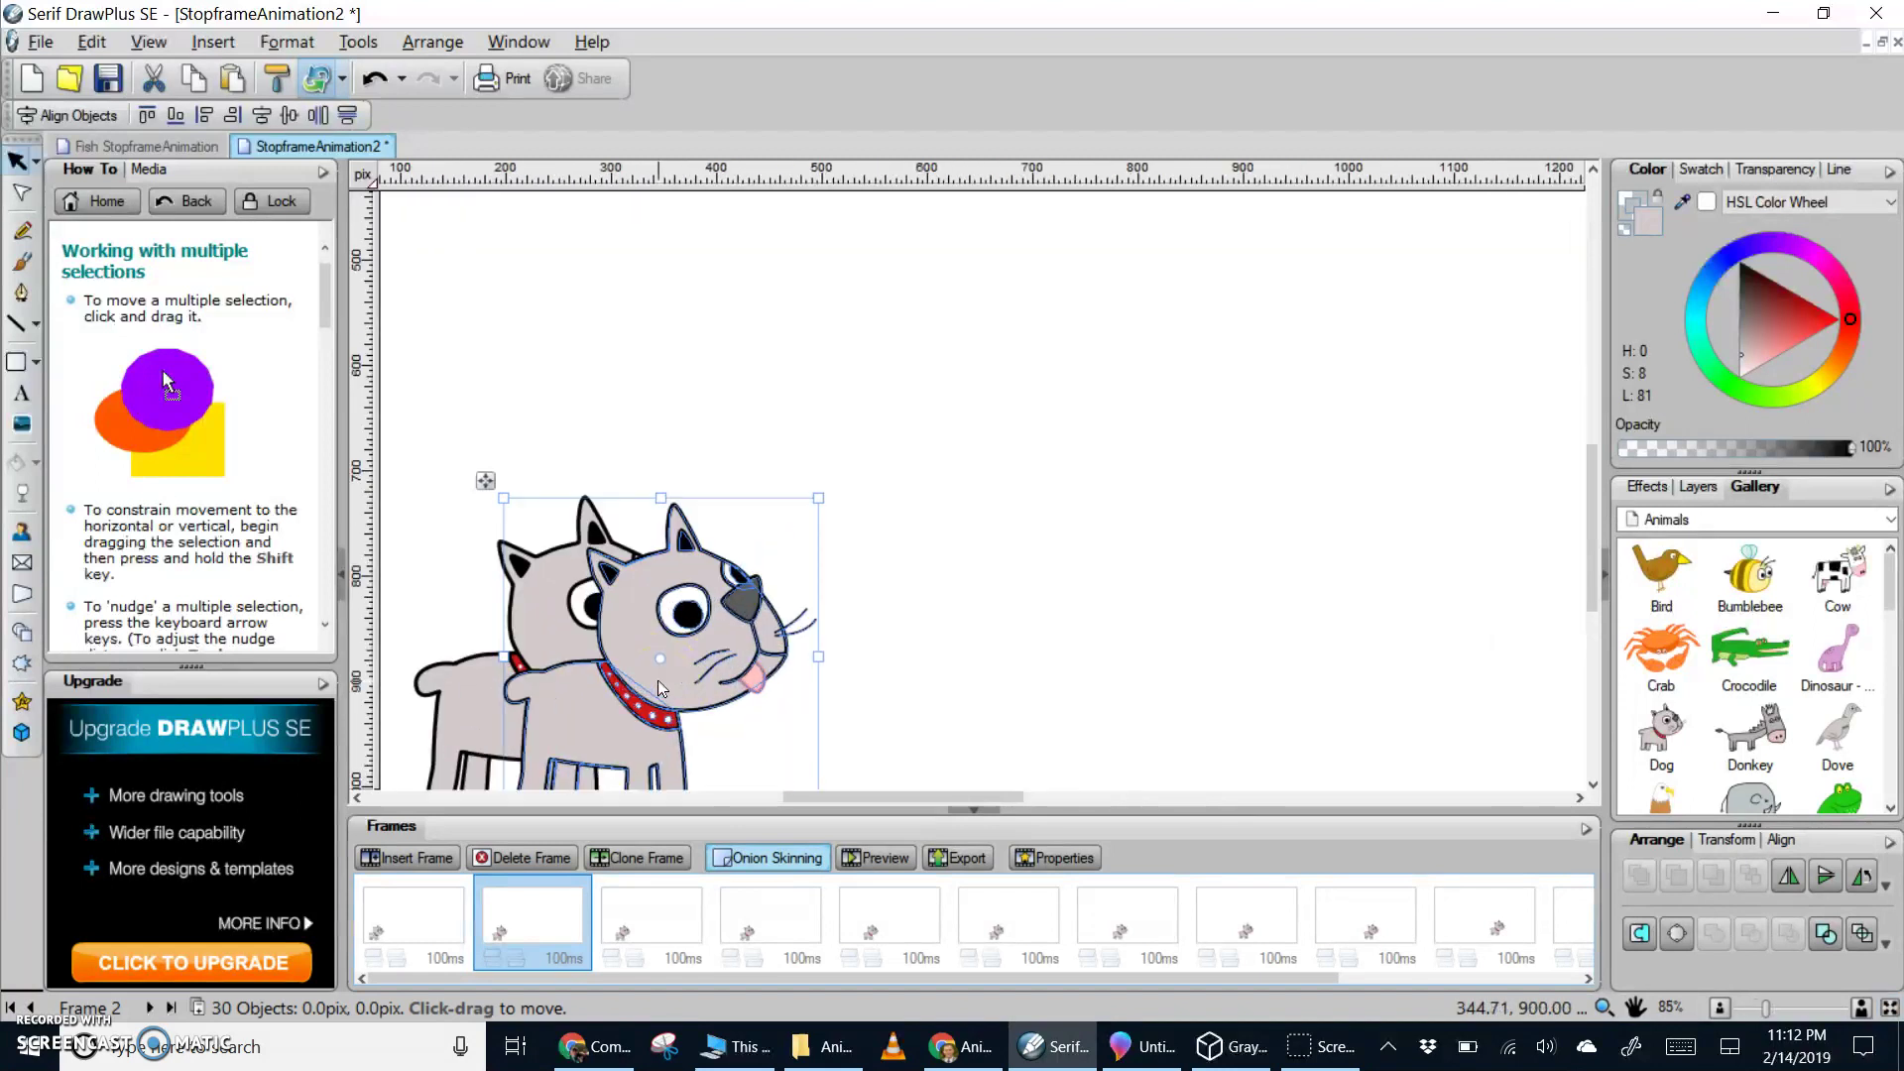
{"action": "scroll", "coordinate": [663, 688], "scroll_direction": "up", "scroll_amount": 3}
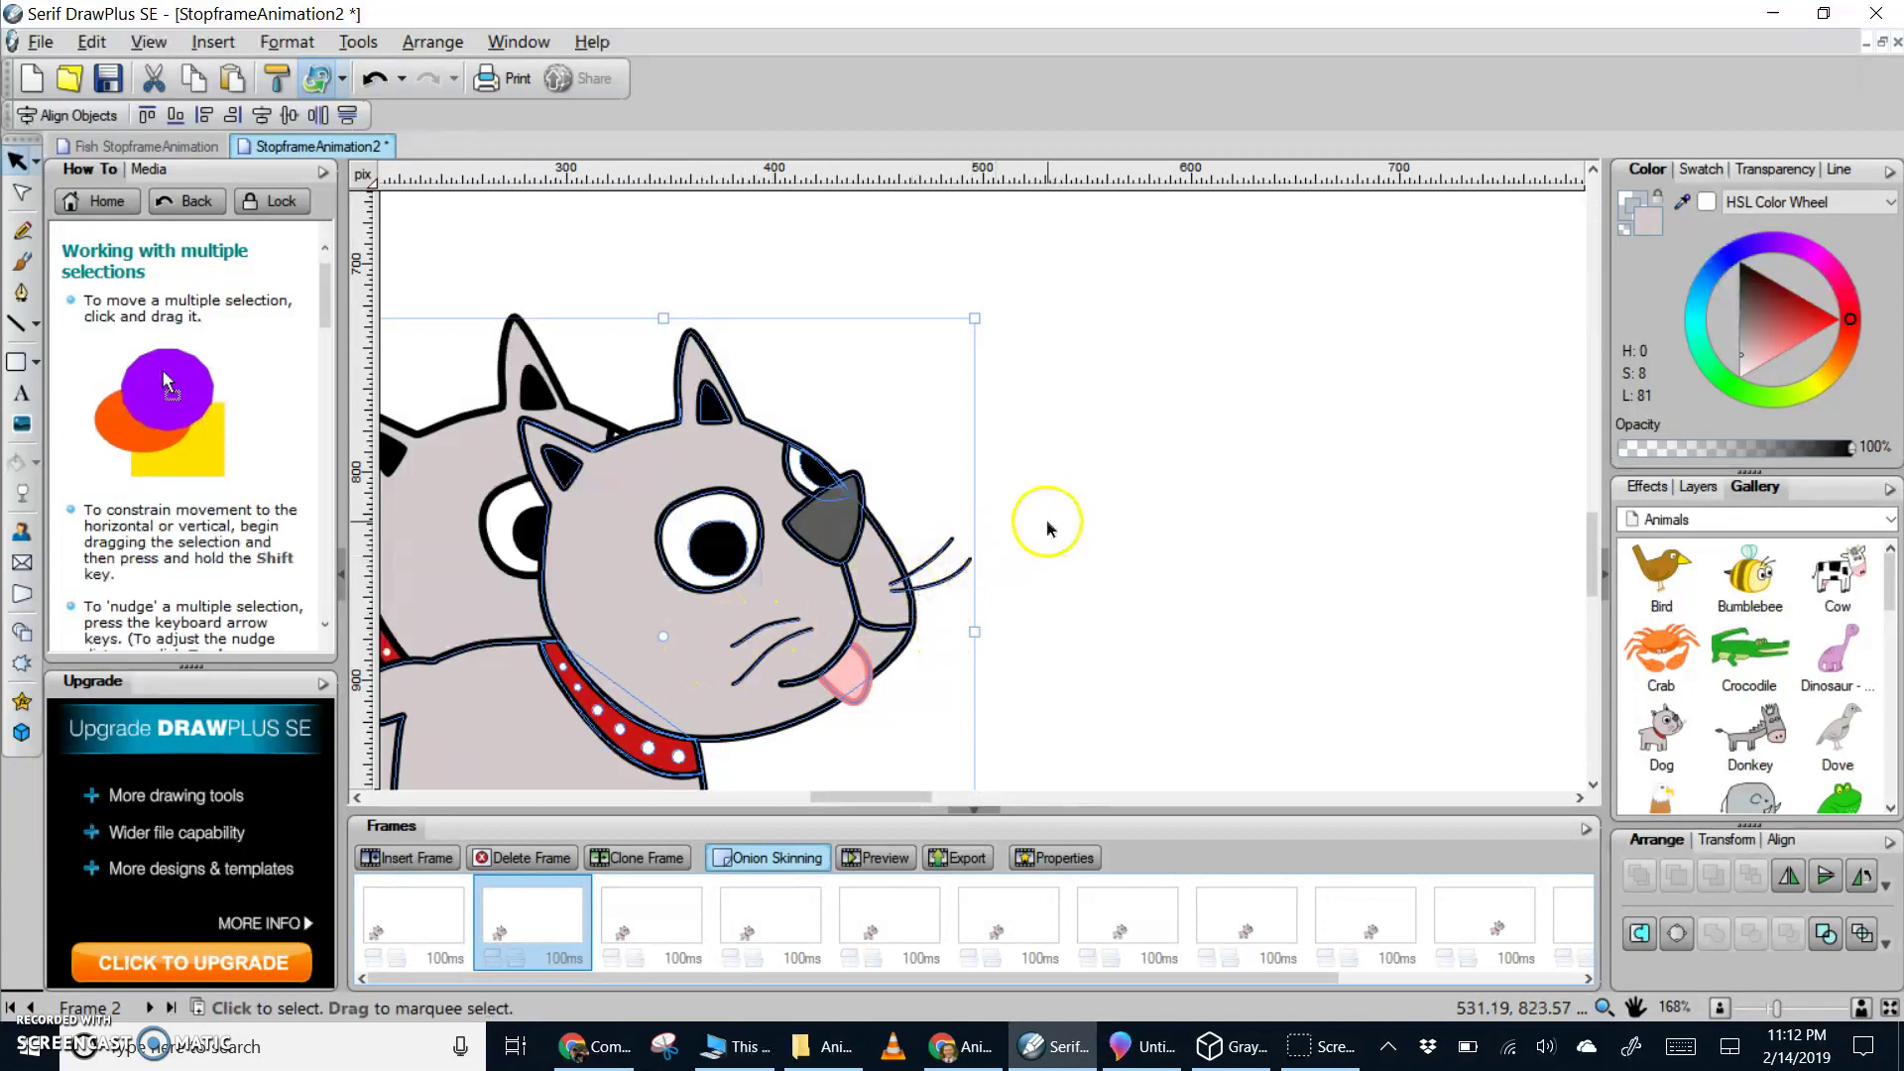
{"action": "scroll", "coordinate": [877, 605], "scroll_direction": "down", "scroll_amount": 2}
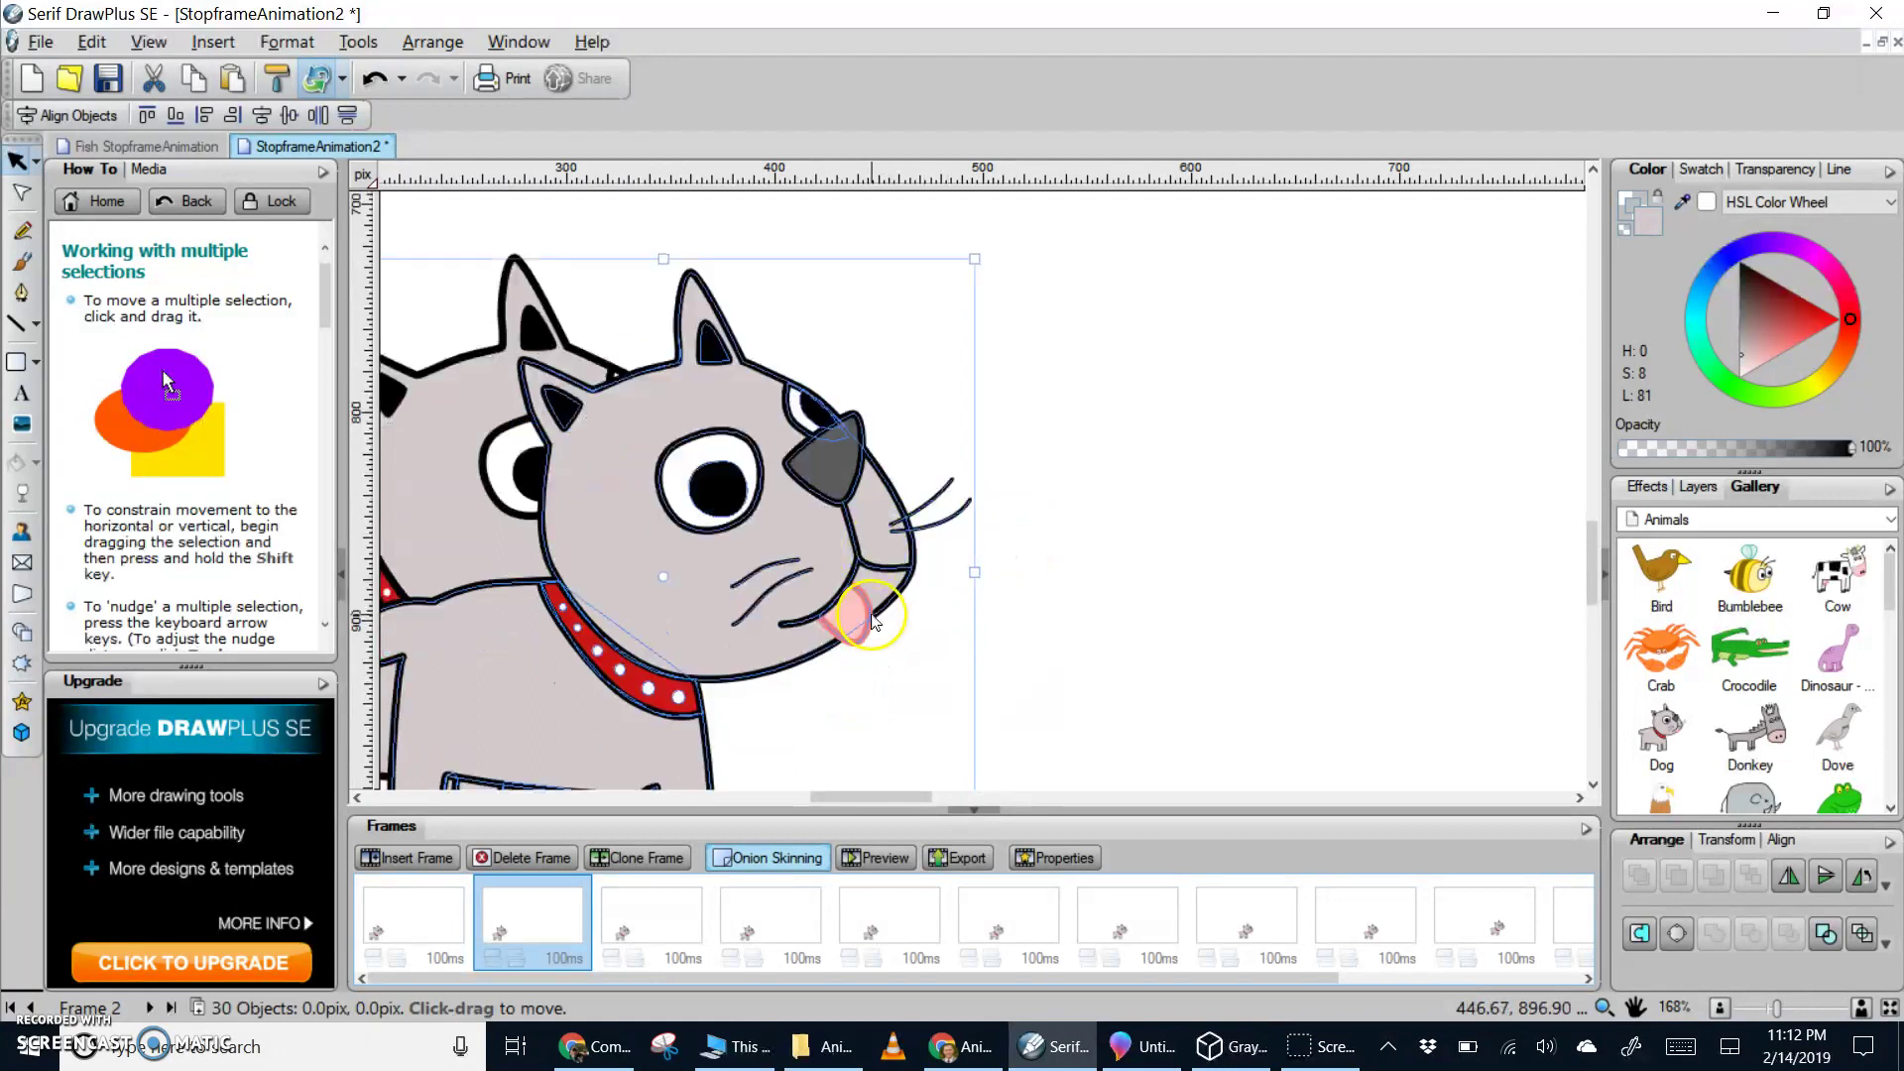
{"action": "left_click_drag", "start_coordinate": [870, 799], "coordinate": [865, 802]}
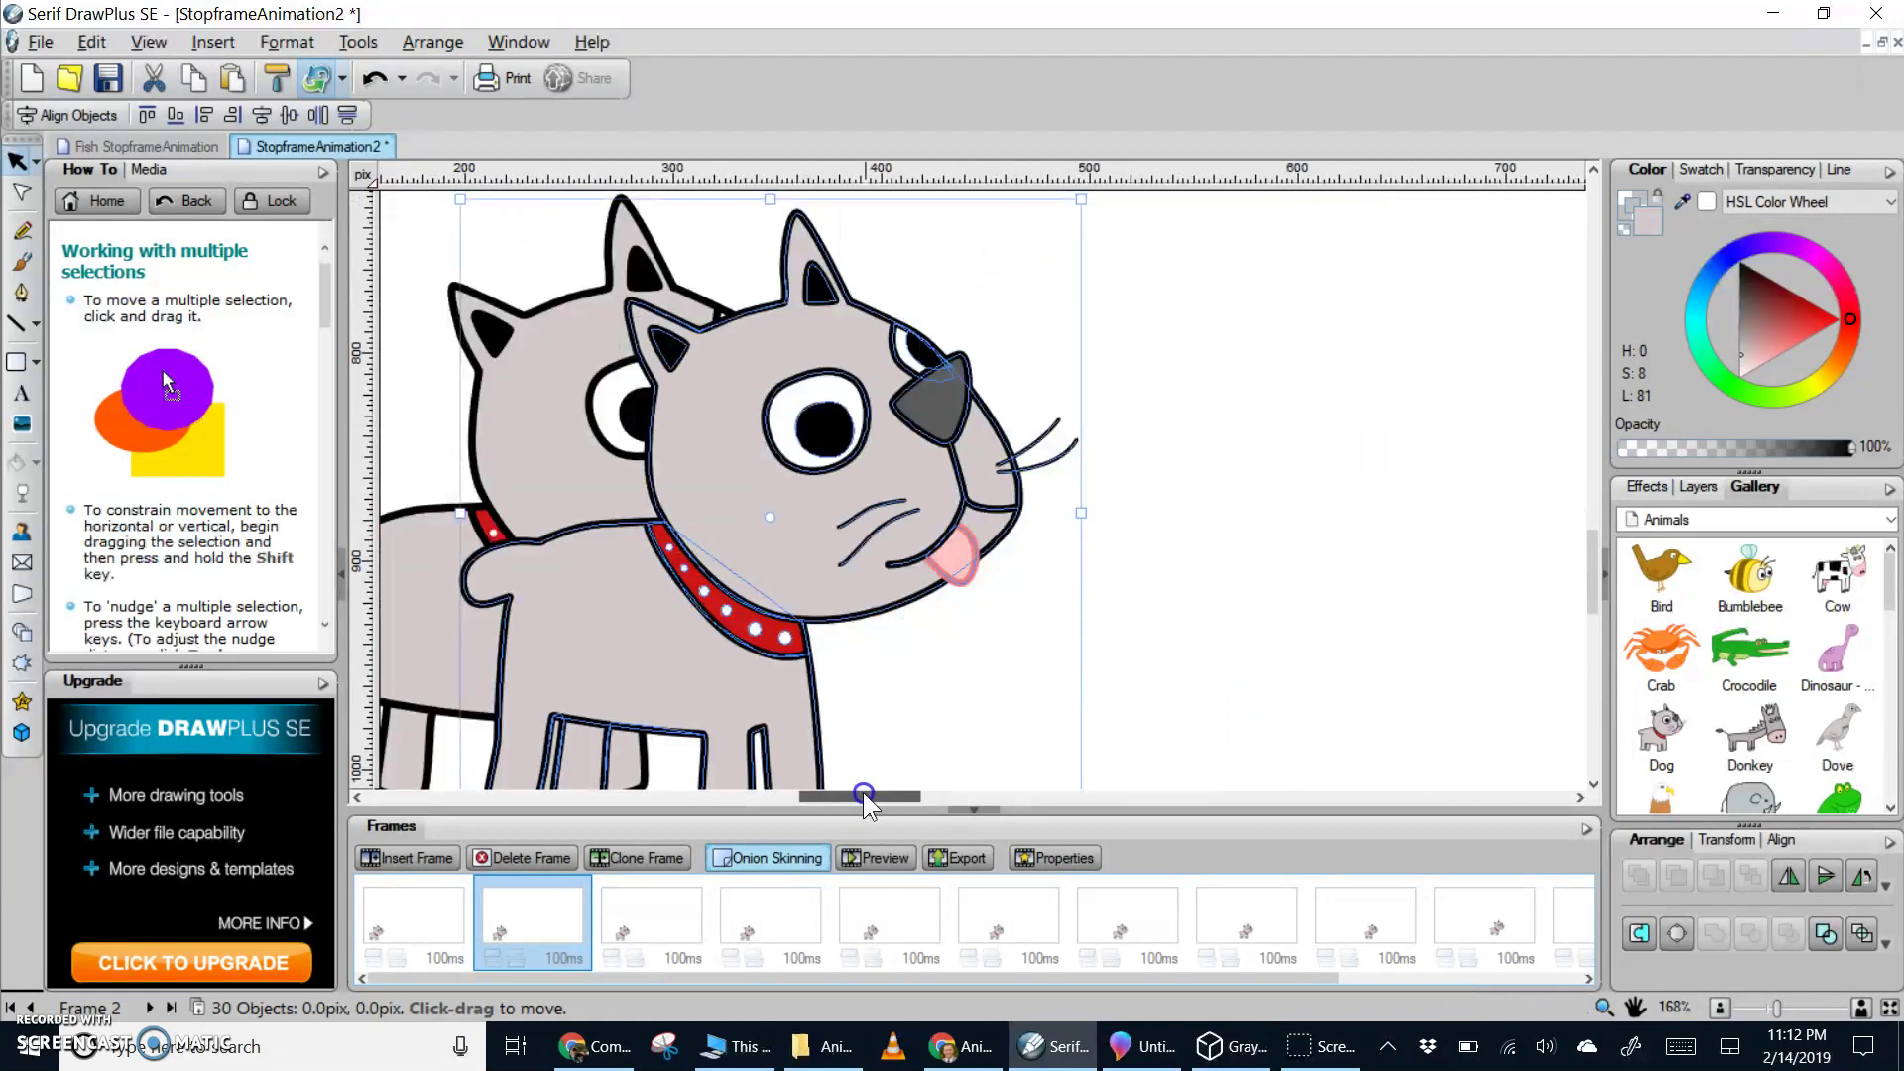
Turn off onion skinning and drag the dog's tongue slightly on Frame 2
{"action": "left_click", "coordinate": [776, 859]}
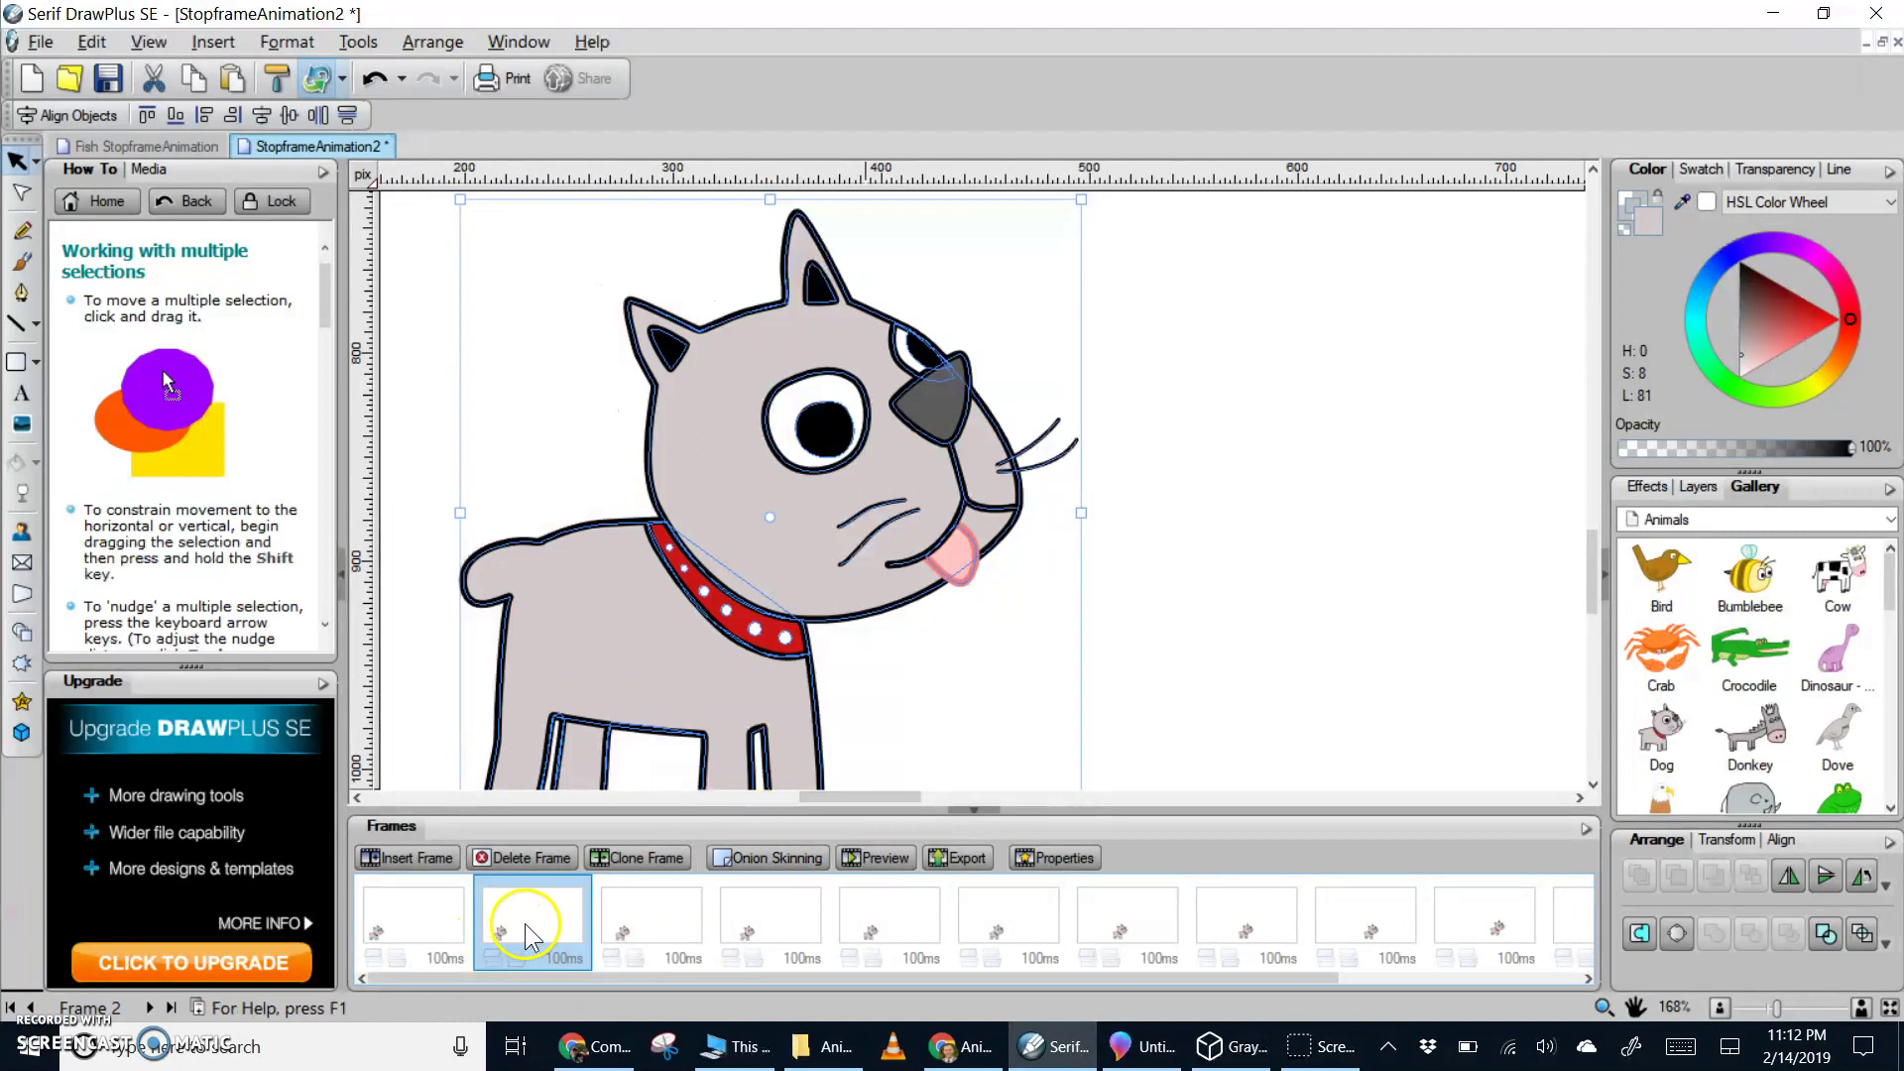
{"action": "left_click", "coordinate": [971, 550]}
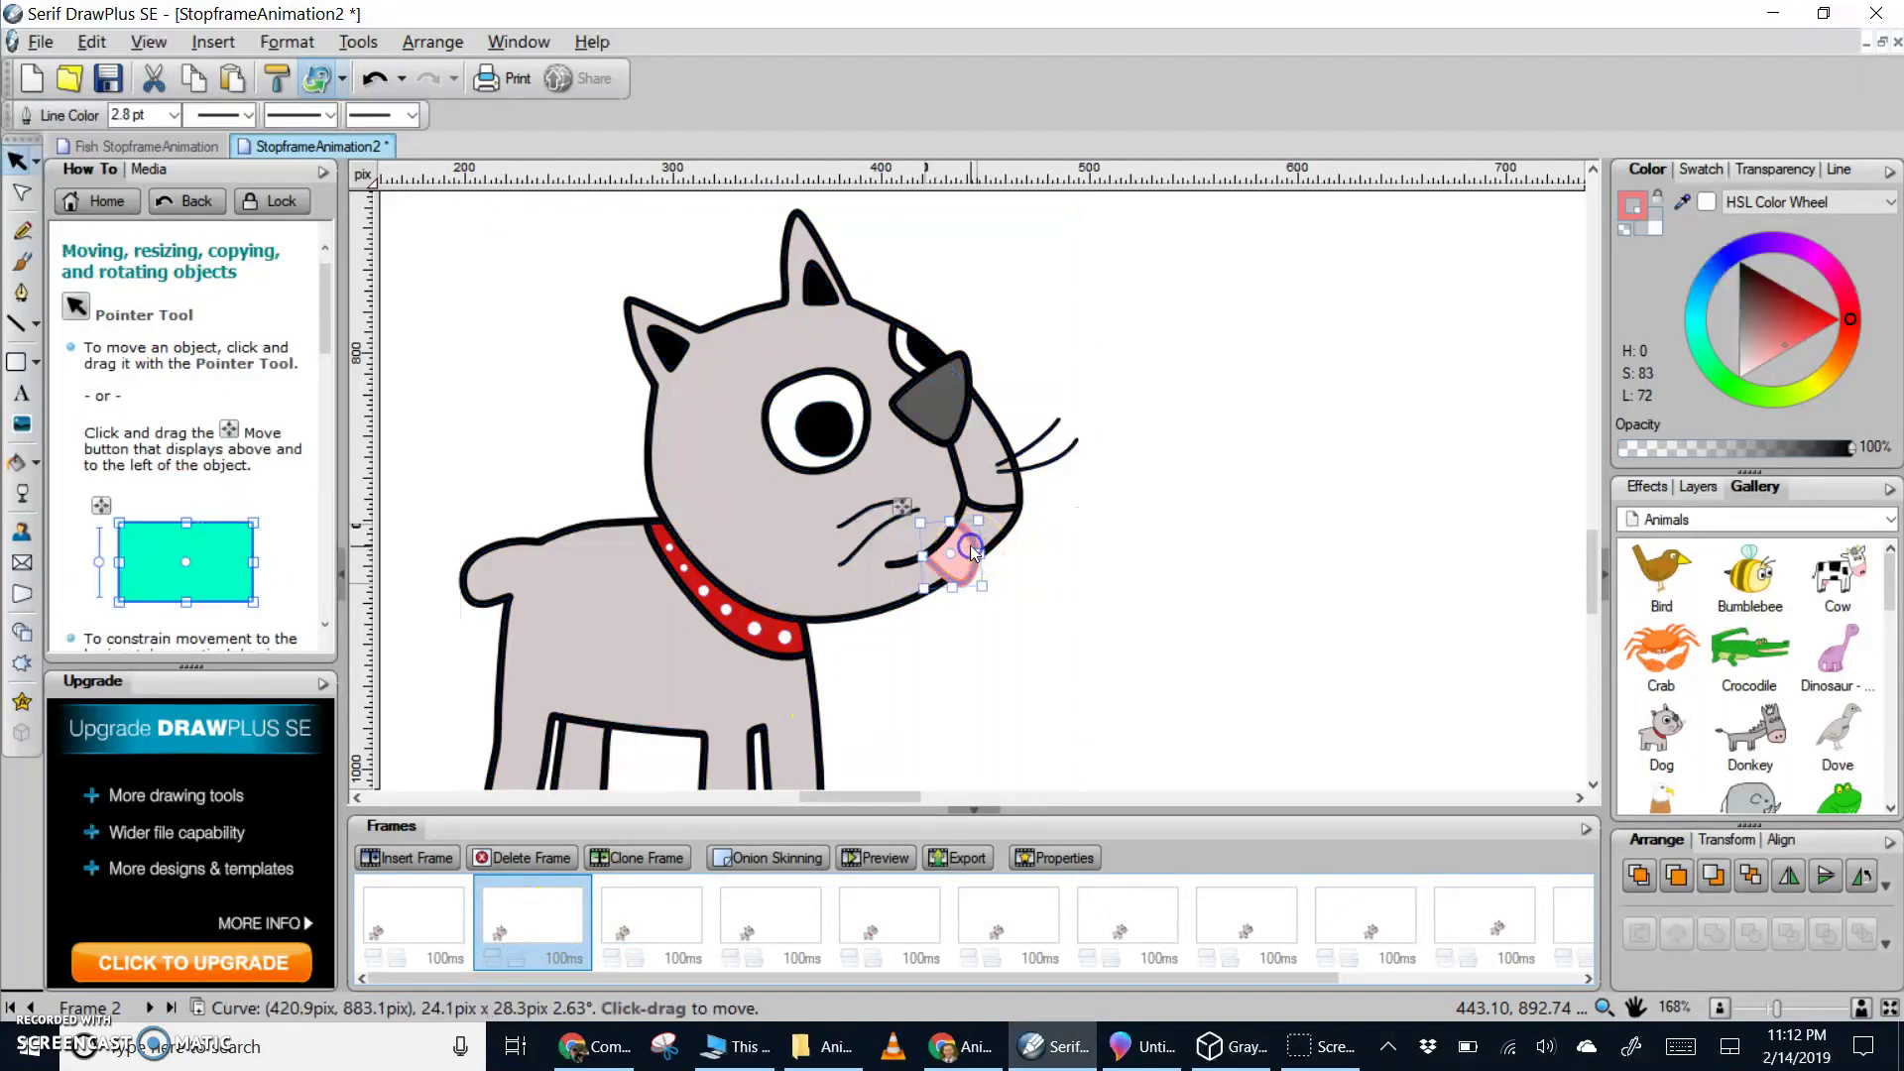
{"action": "left_click", "coordinate": [972, 566]}
{"action": "left_click_drag", "start_coordinate": [972, 573], "coordinate": [1032, 578]}
{"action": "left_click", "coordinate": [963, 572]}
{"action": "left_click", "coordinate": [967, 561], "text": "shift"}
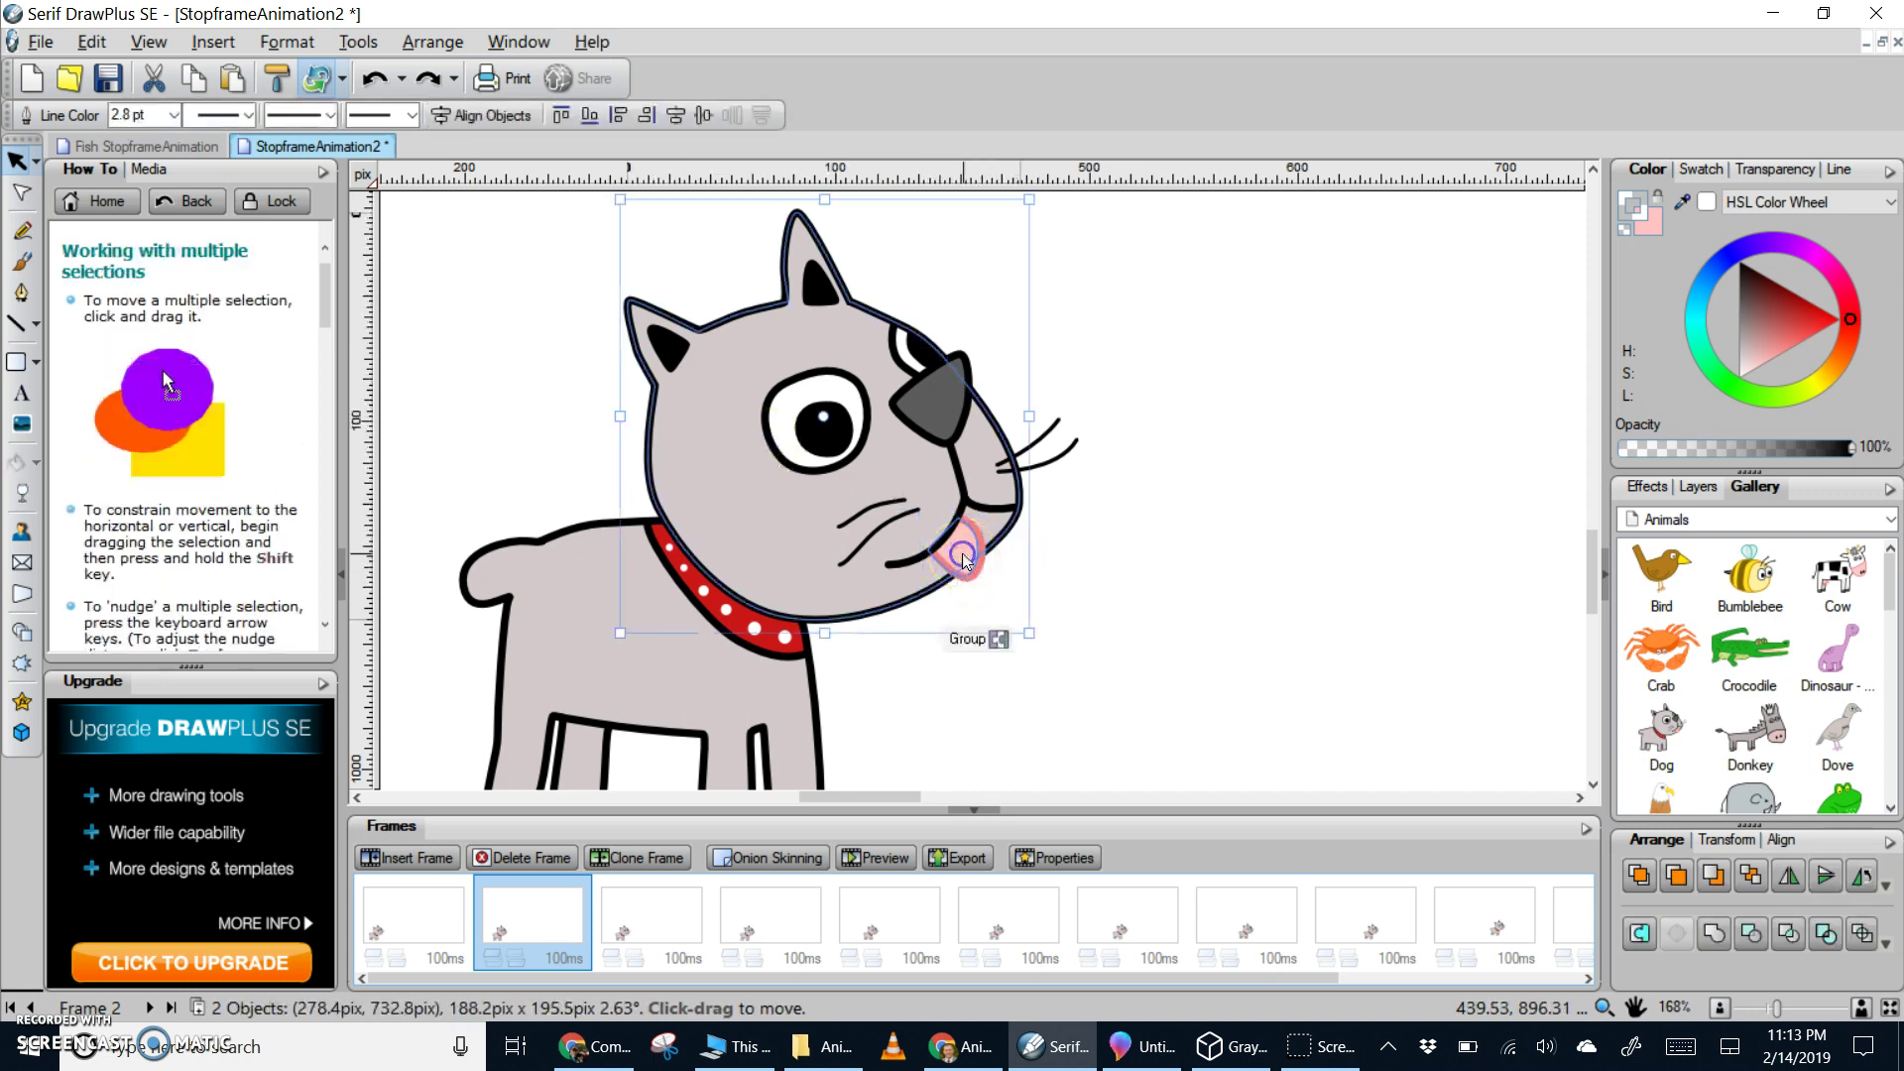
{"action": "left_click", "coordinate": [1107, 570]}
Marquee-select both tongue pieces, undoing an accidental move of the face parts
{"action": "left_click", "coordinate": [971, 562]}
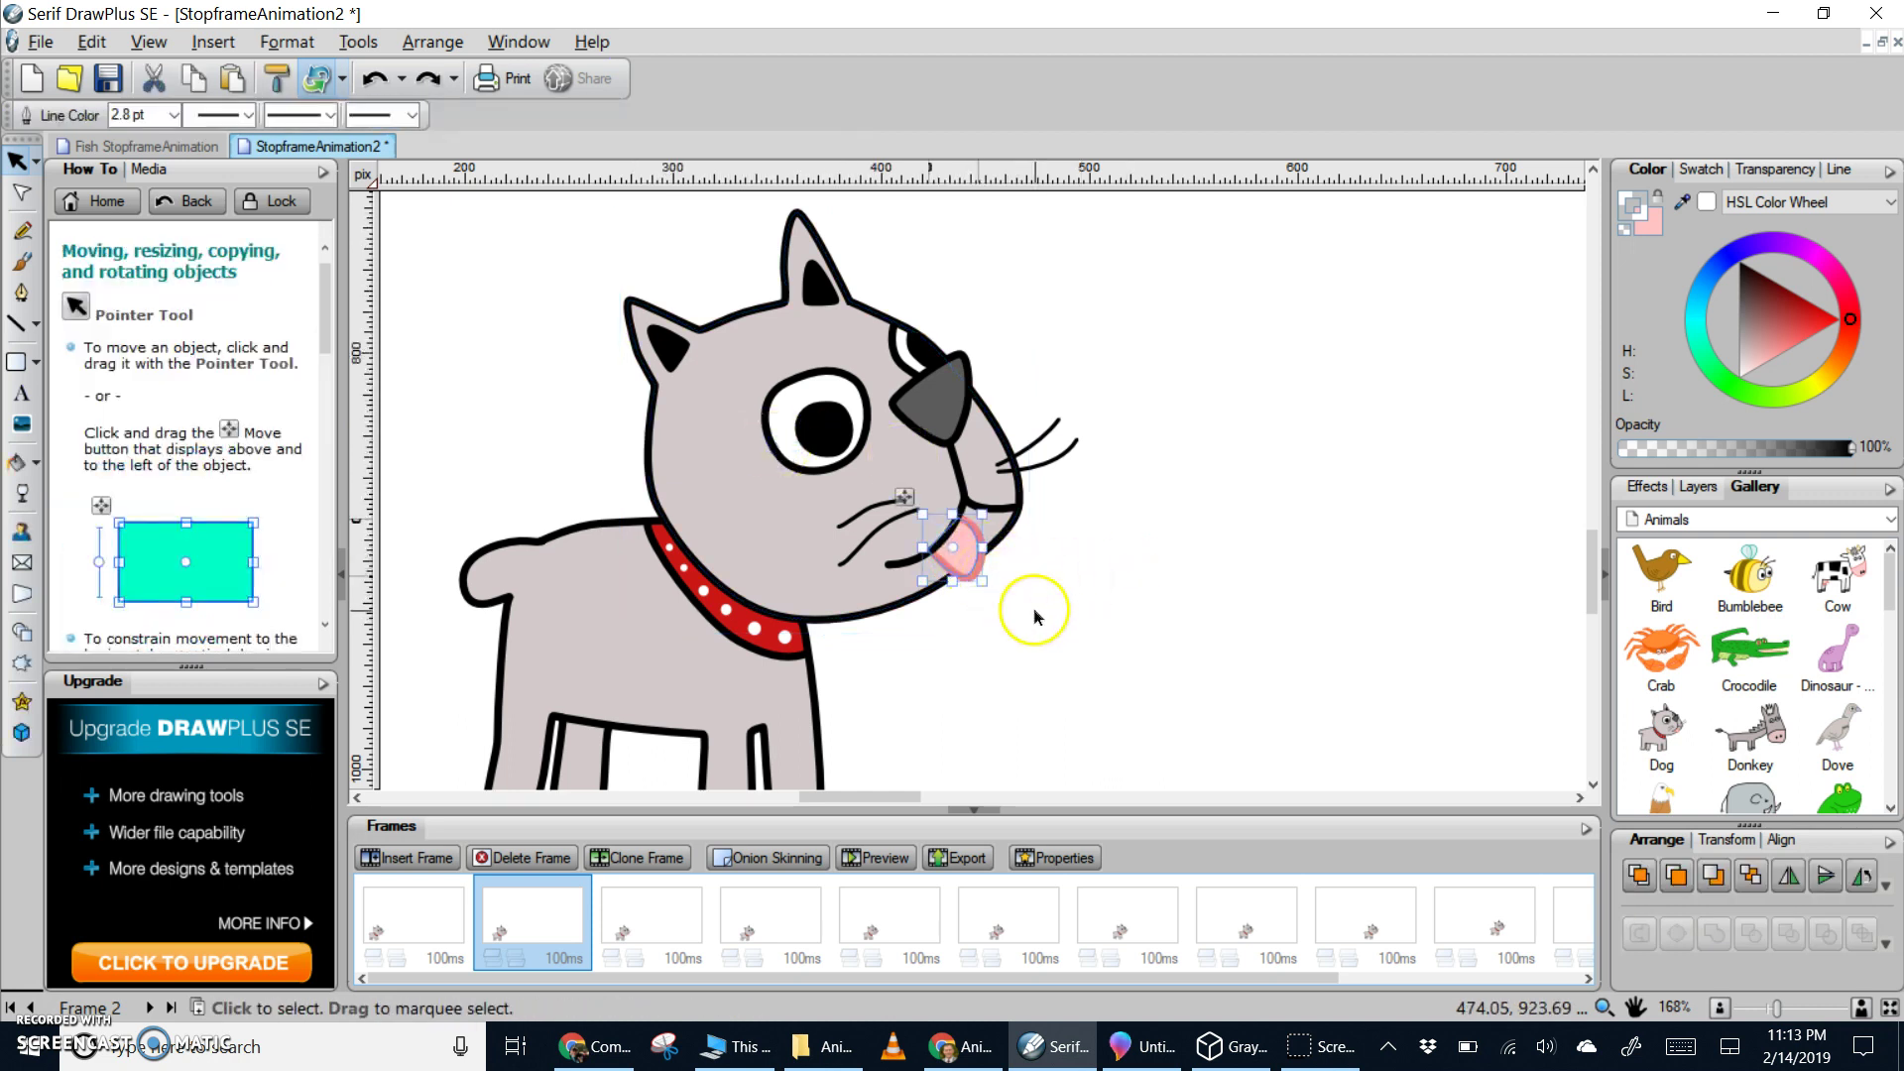
{"action": "left_click_drag", "start_coordinate": [1026, 611], "coordinate": [911, 503]}
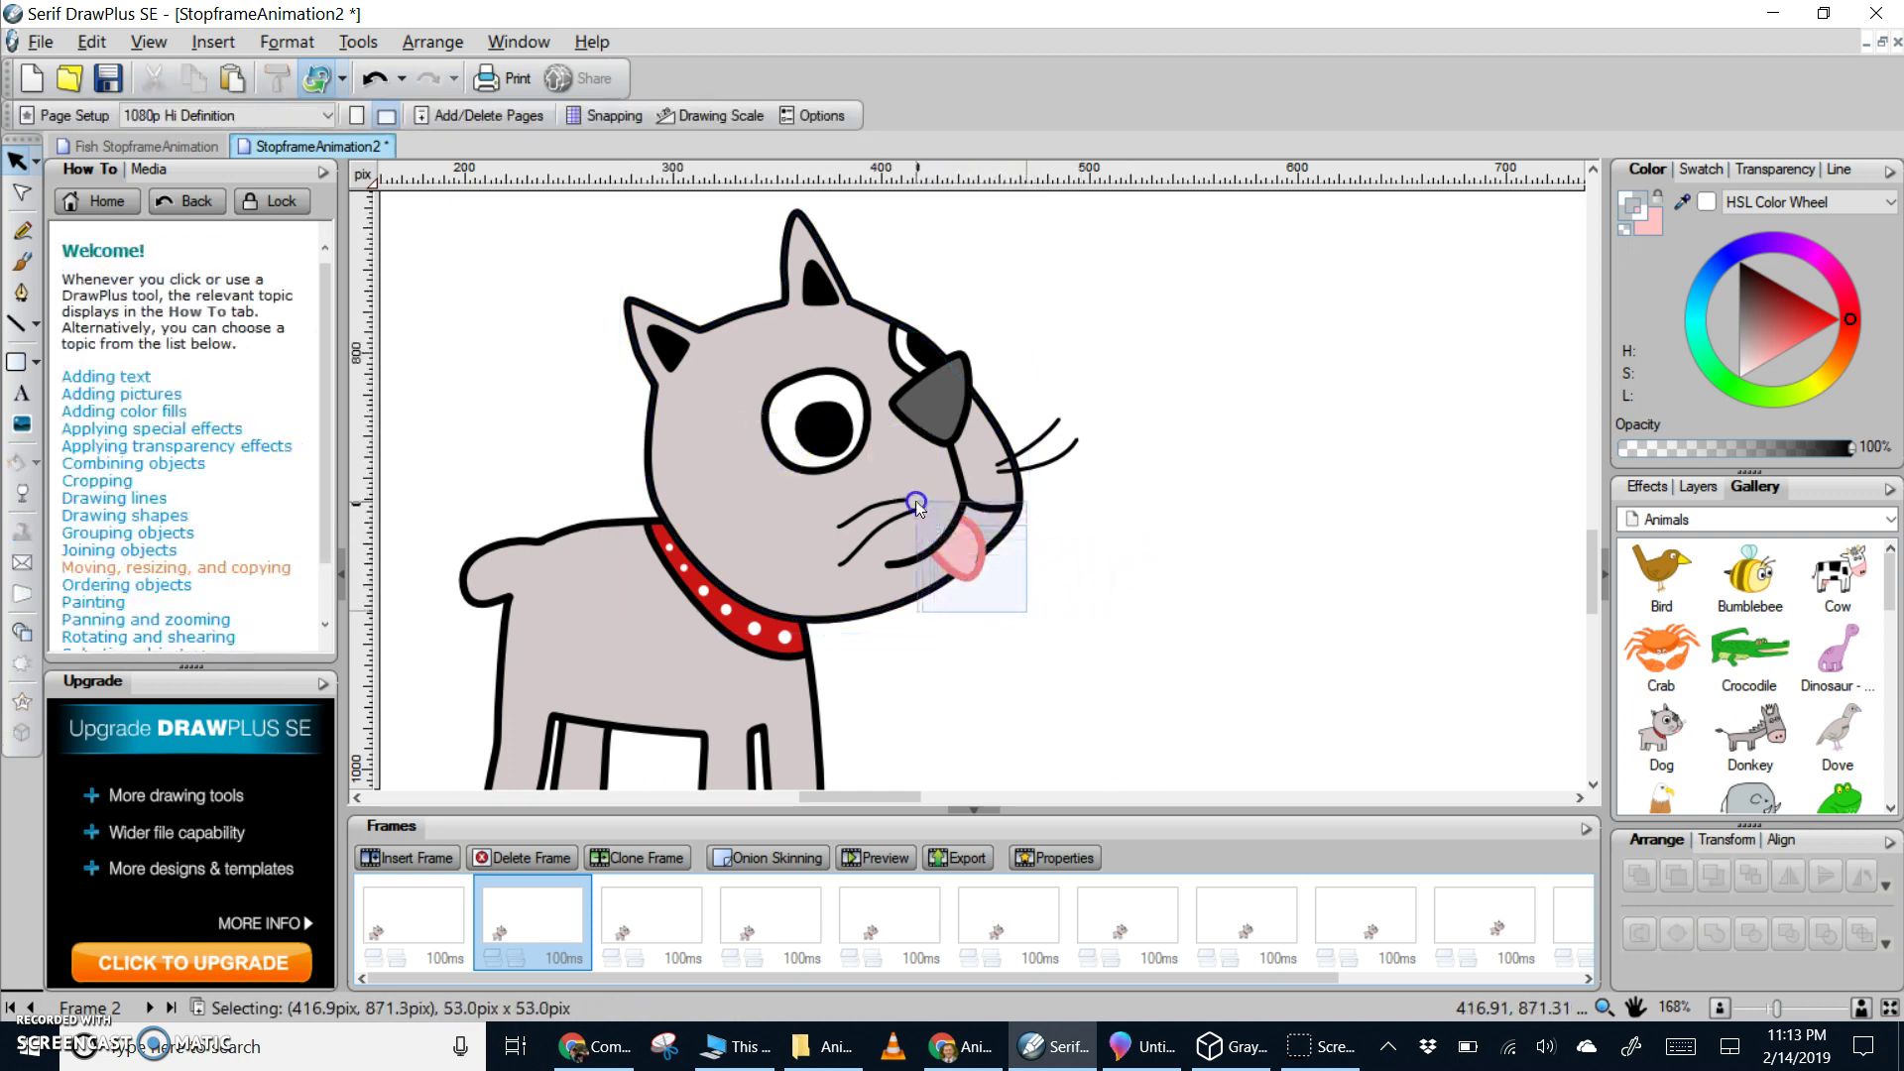
{"action": "left_click", "coordinate": [1080, 579]}
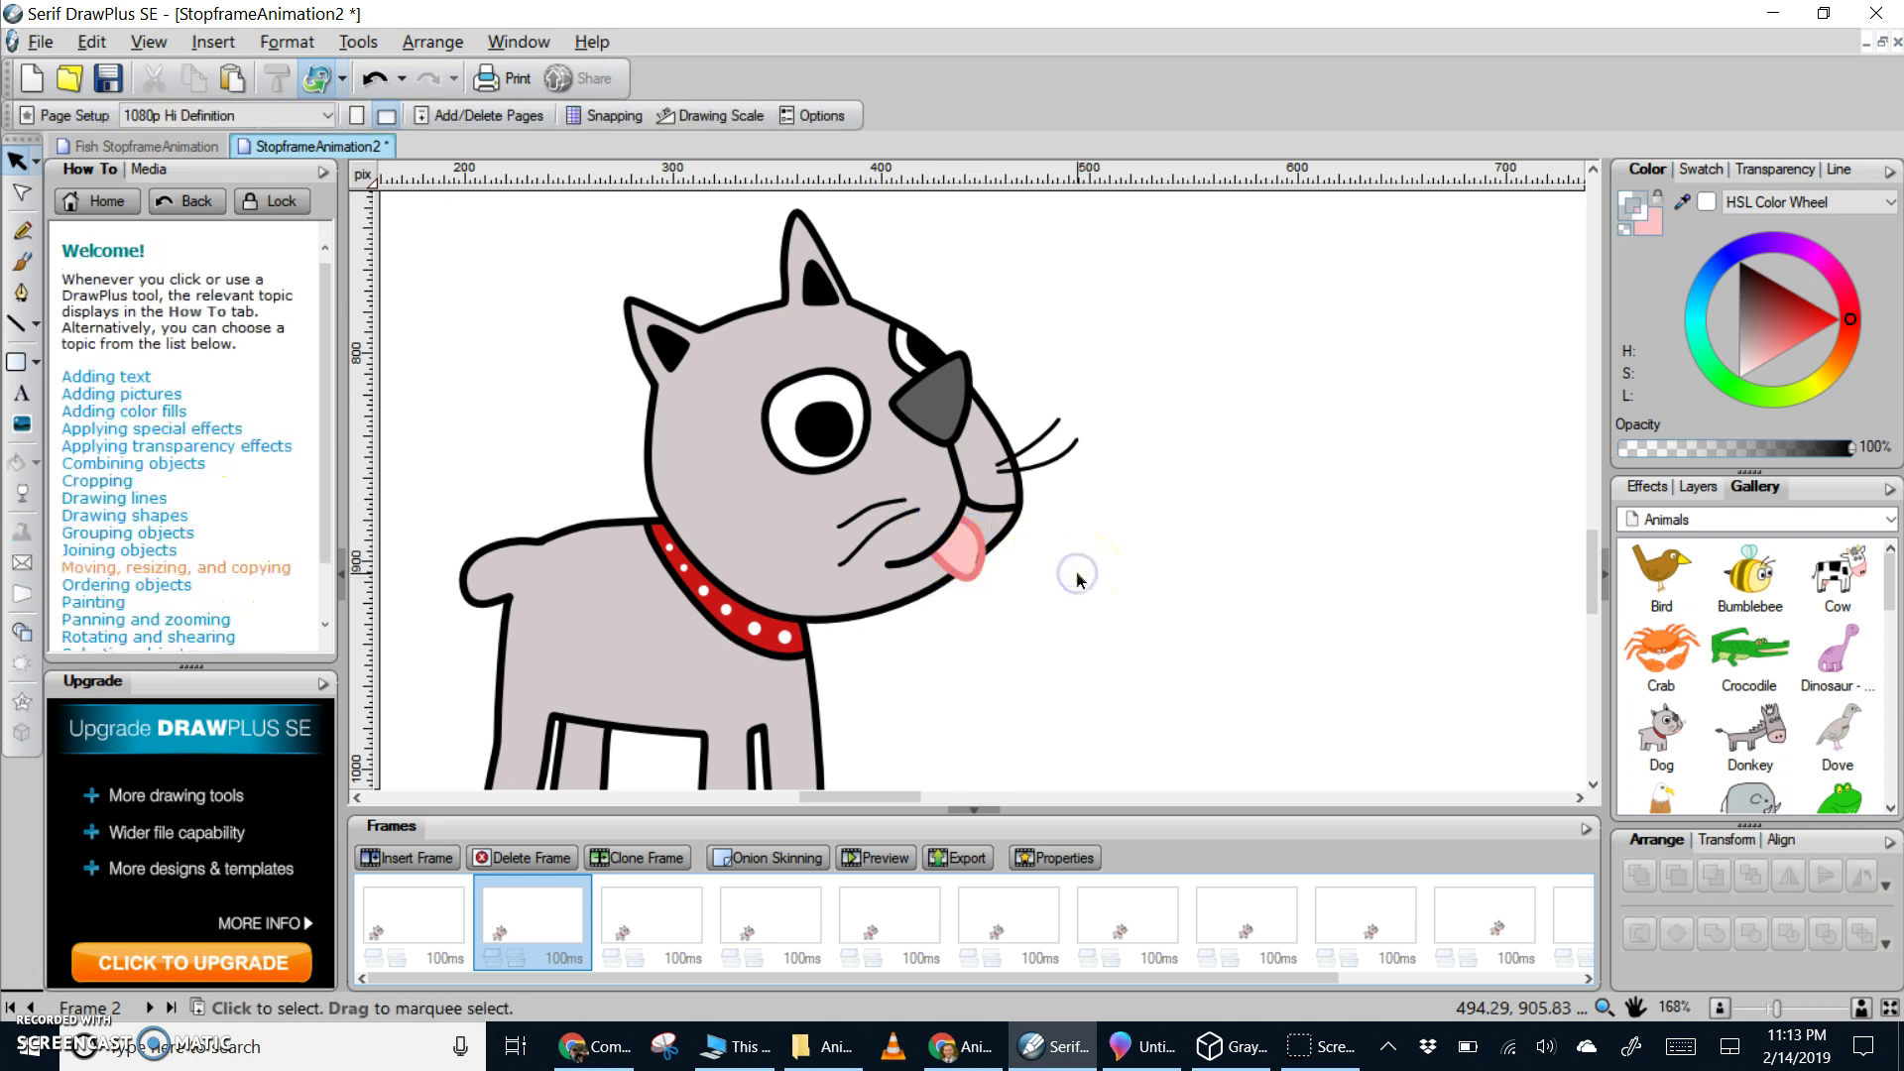
{"action": "left_click_drag", "start_coordinate": [1018, 600], "coordinate": [909, 510]}
{"action": "left_click", "coordinate": [1036, 593]}
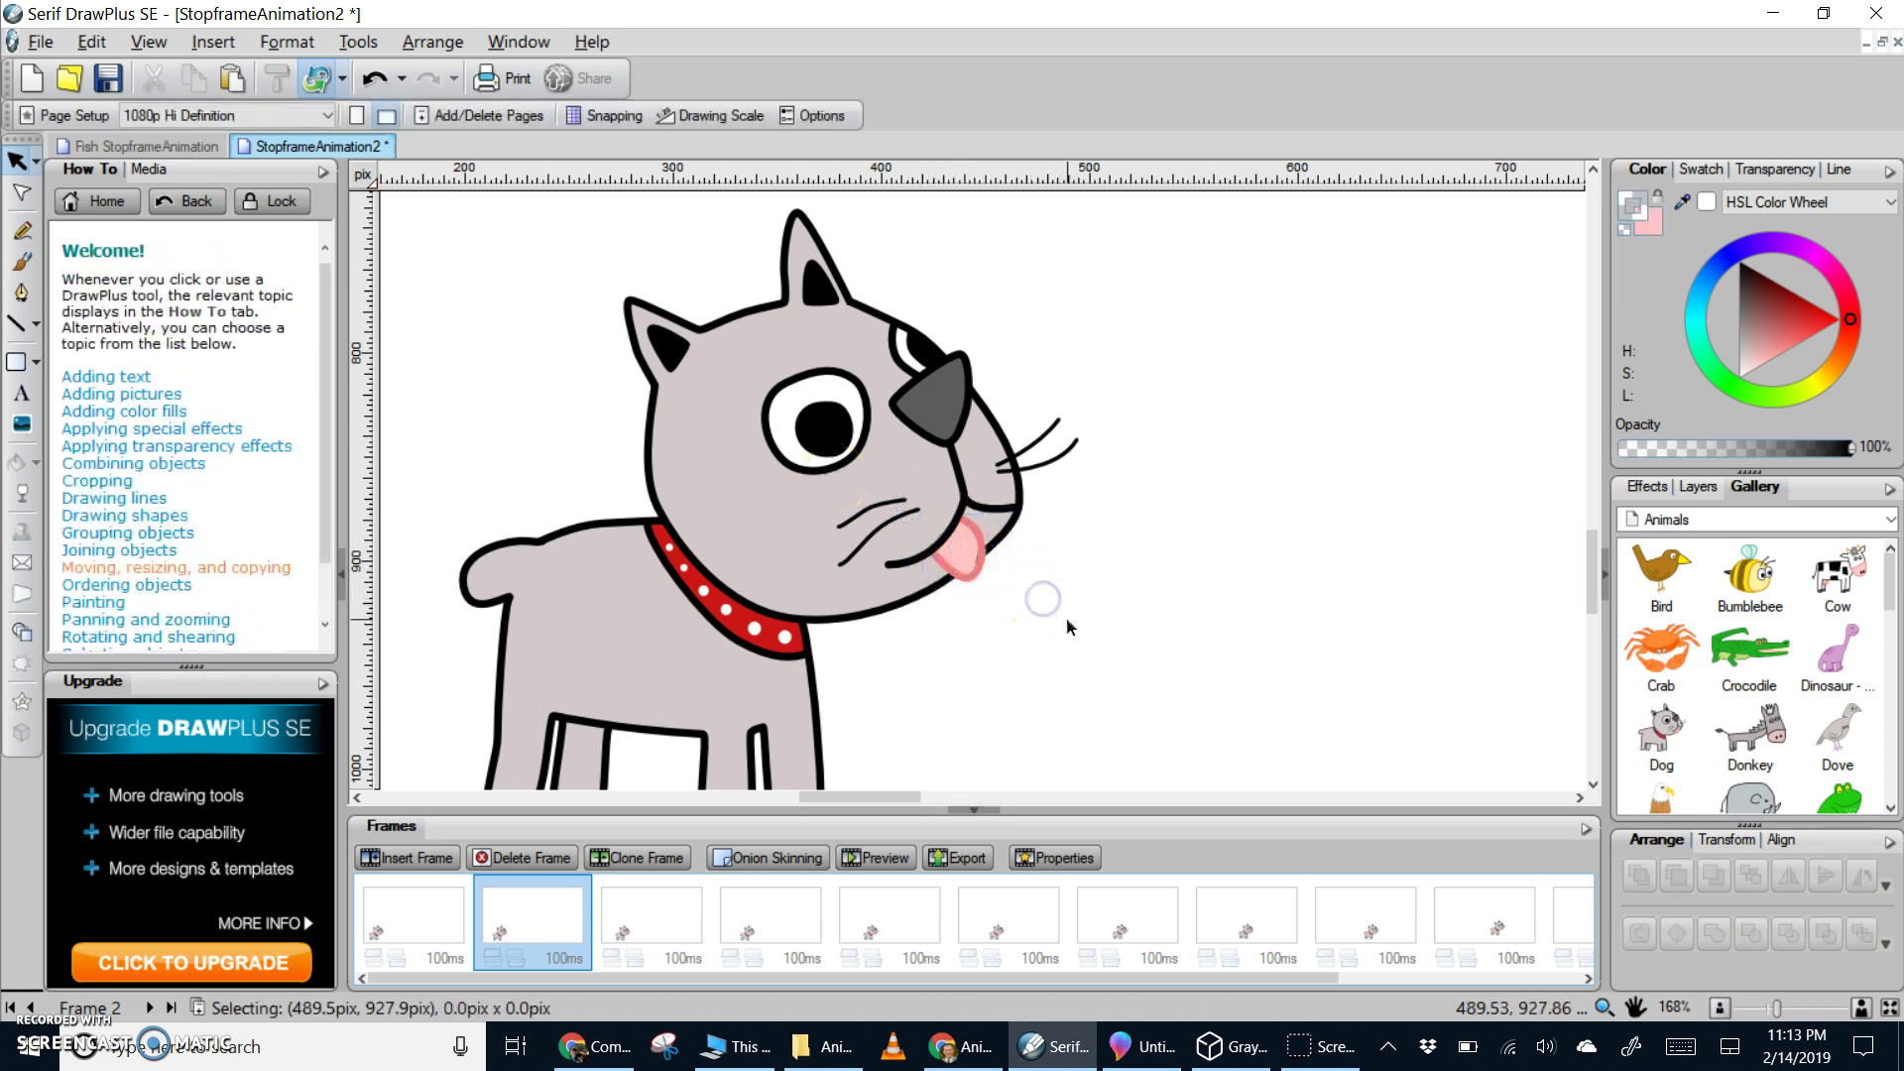
{"action": "left_click_drag", "start_coordinate": [1068, 626], "coordinate": [583, 248]}
{"action": "left_click_drag", "start_coordinate": [733, 404], "coordinate": [1166, 409]}
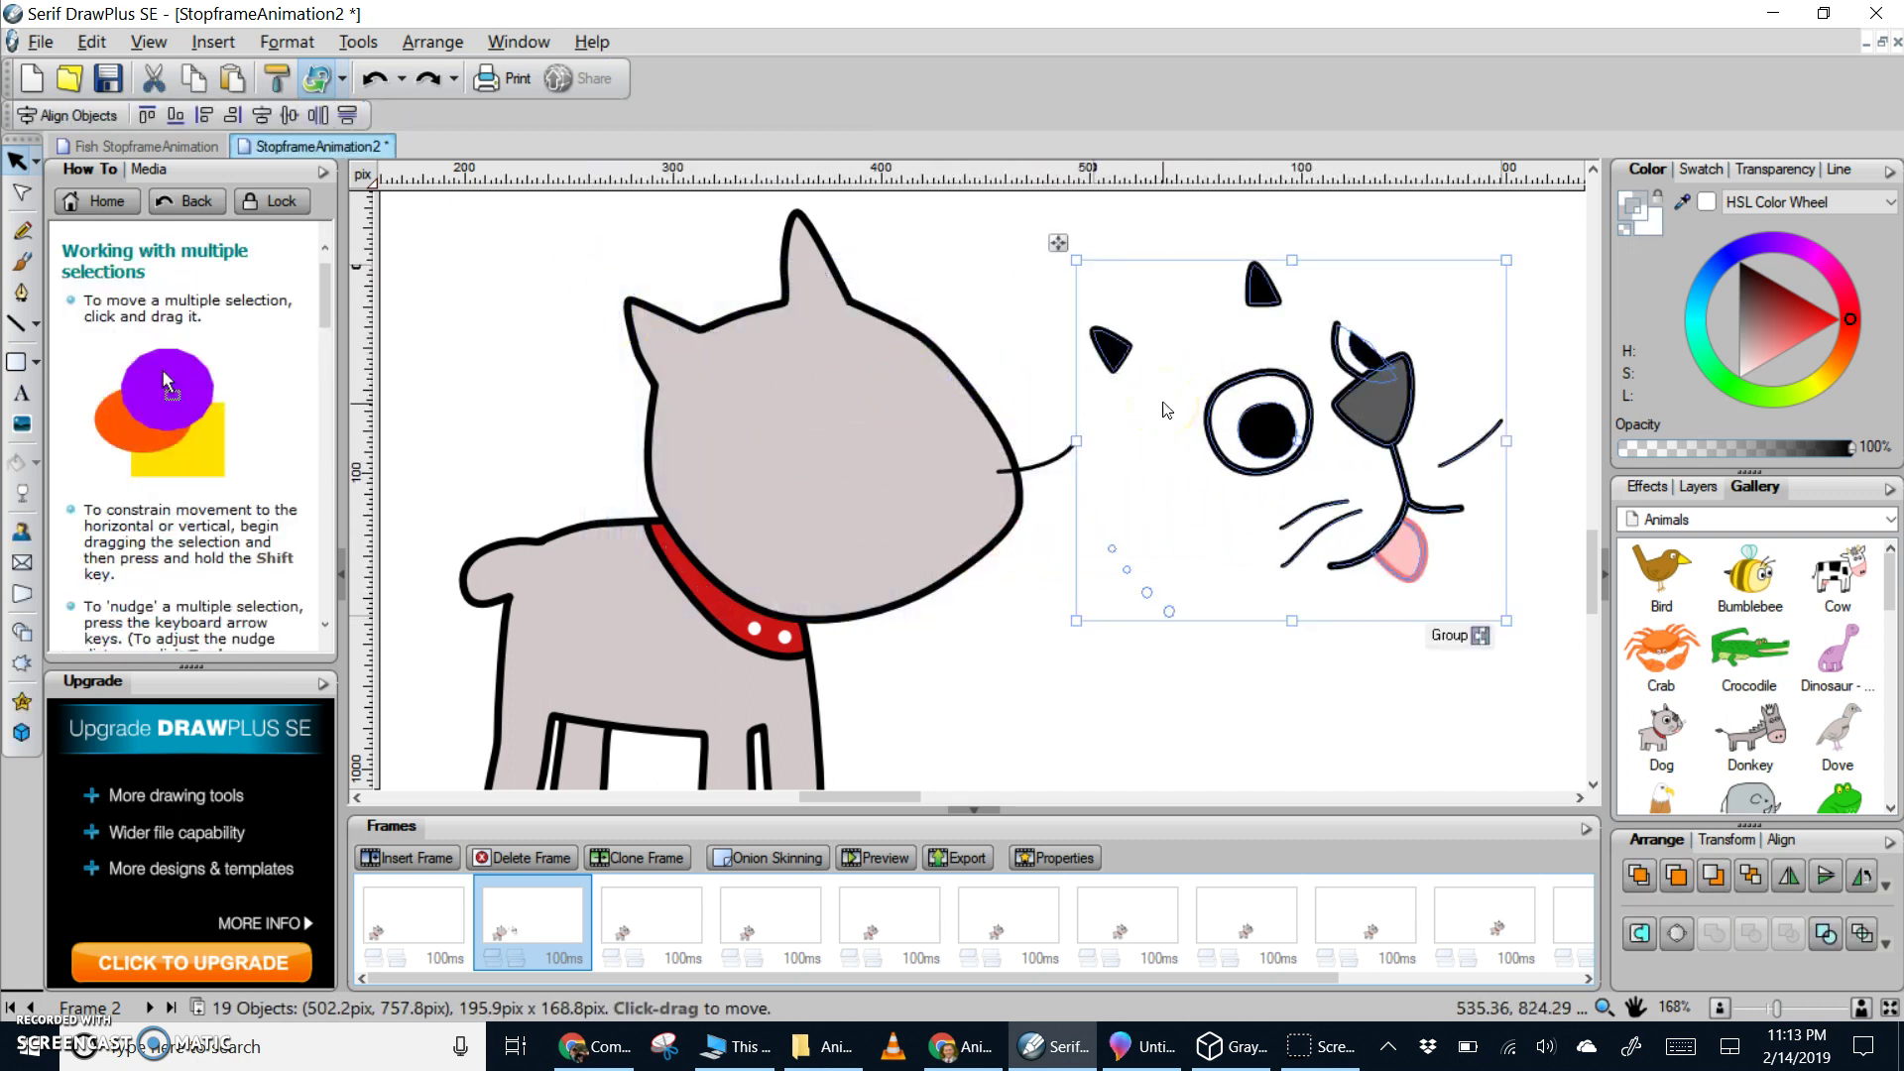
{"action": "key", "text": "ctrl+z"}
{"action": "left_click", "coordinate": [1196, 563]}
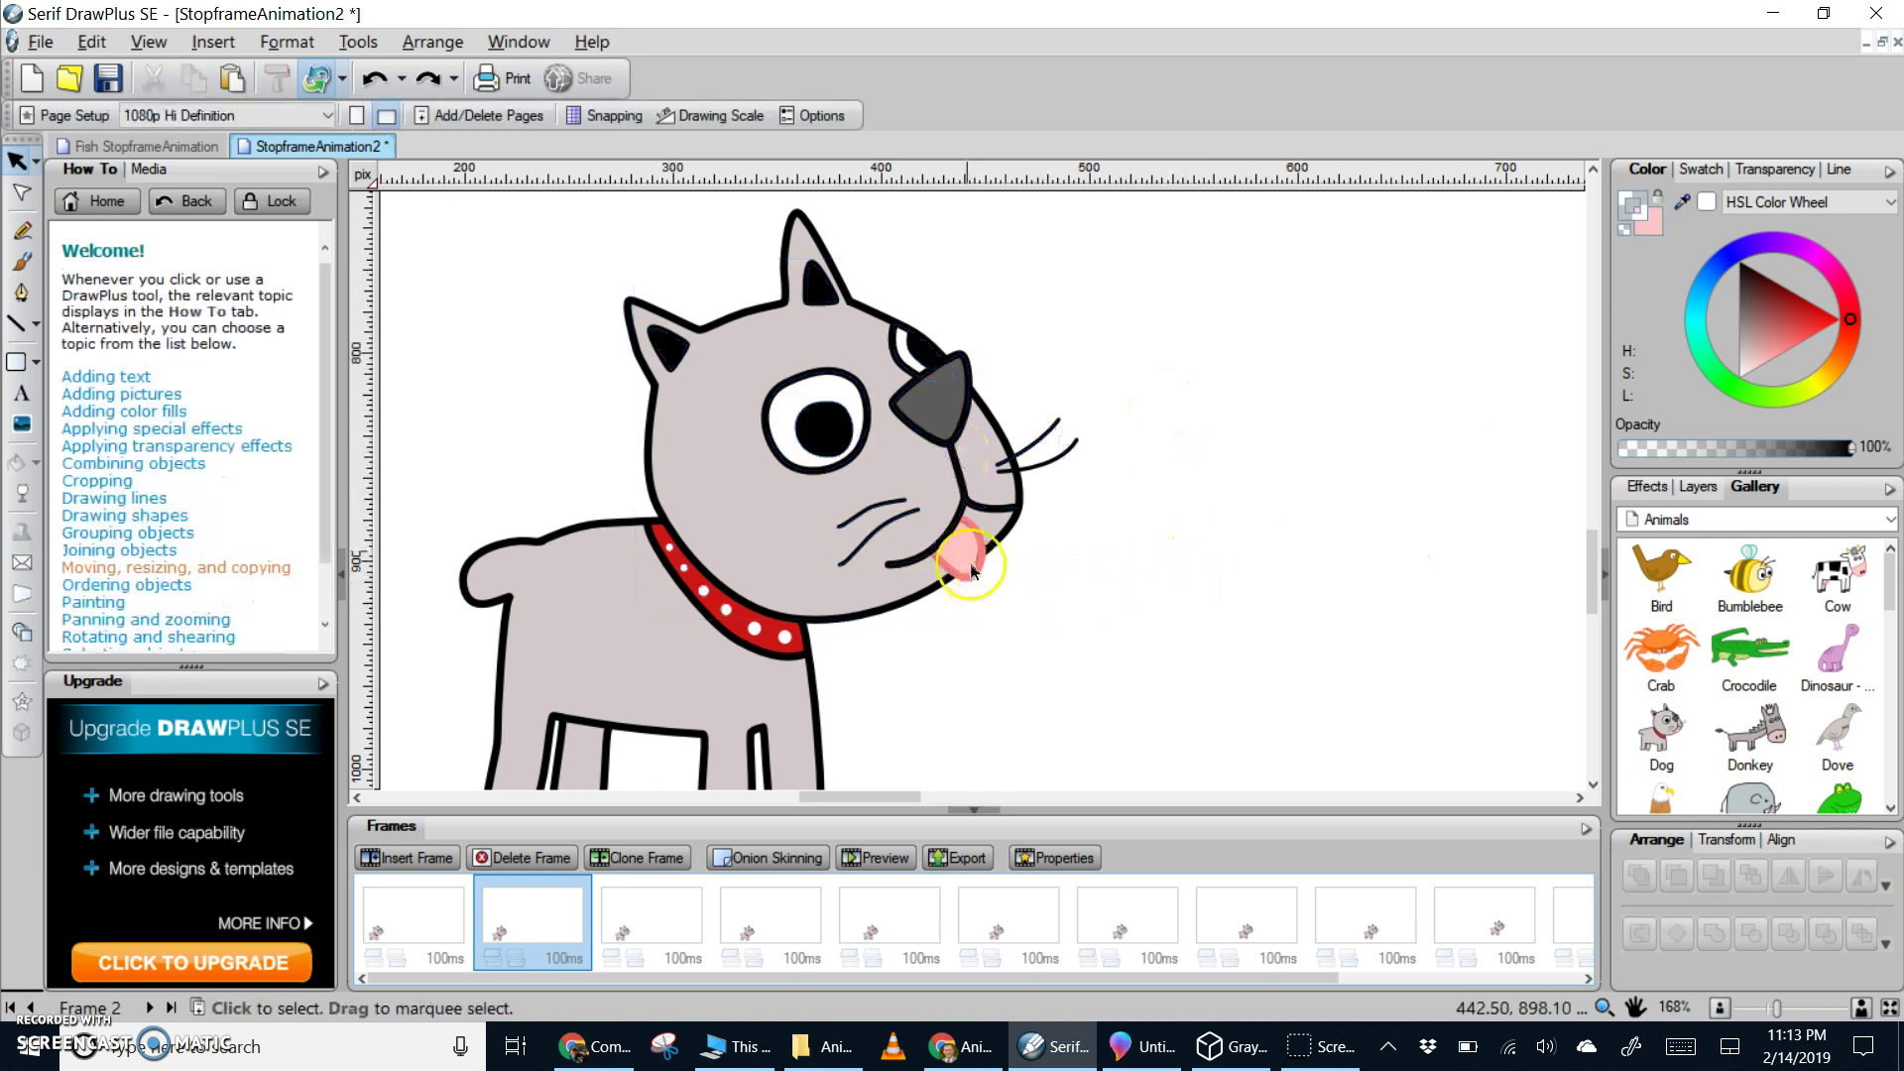
{"action": "left_click_drag", "start_coordinate": [1016, 596], "coordinate": [912, 511]}
{"action": "left_click", "coordinate": [1024, 575]}
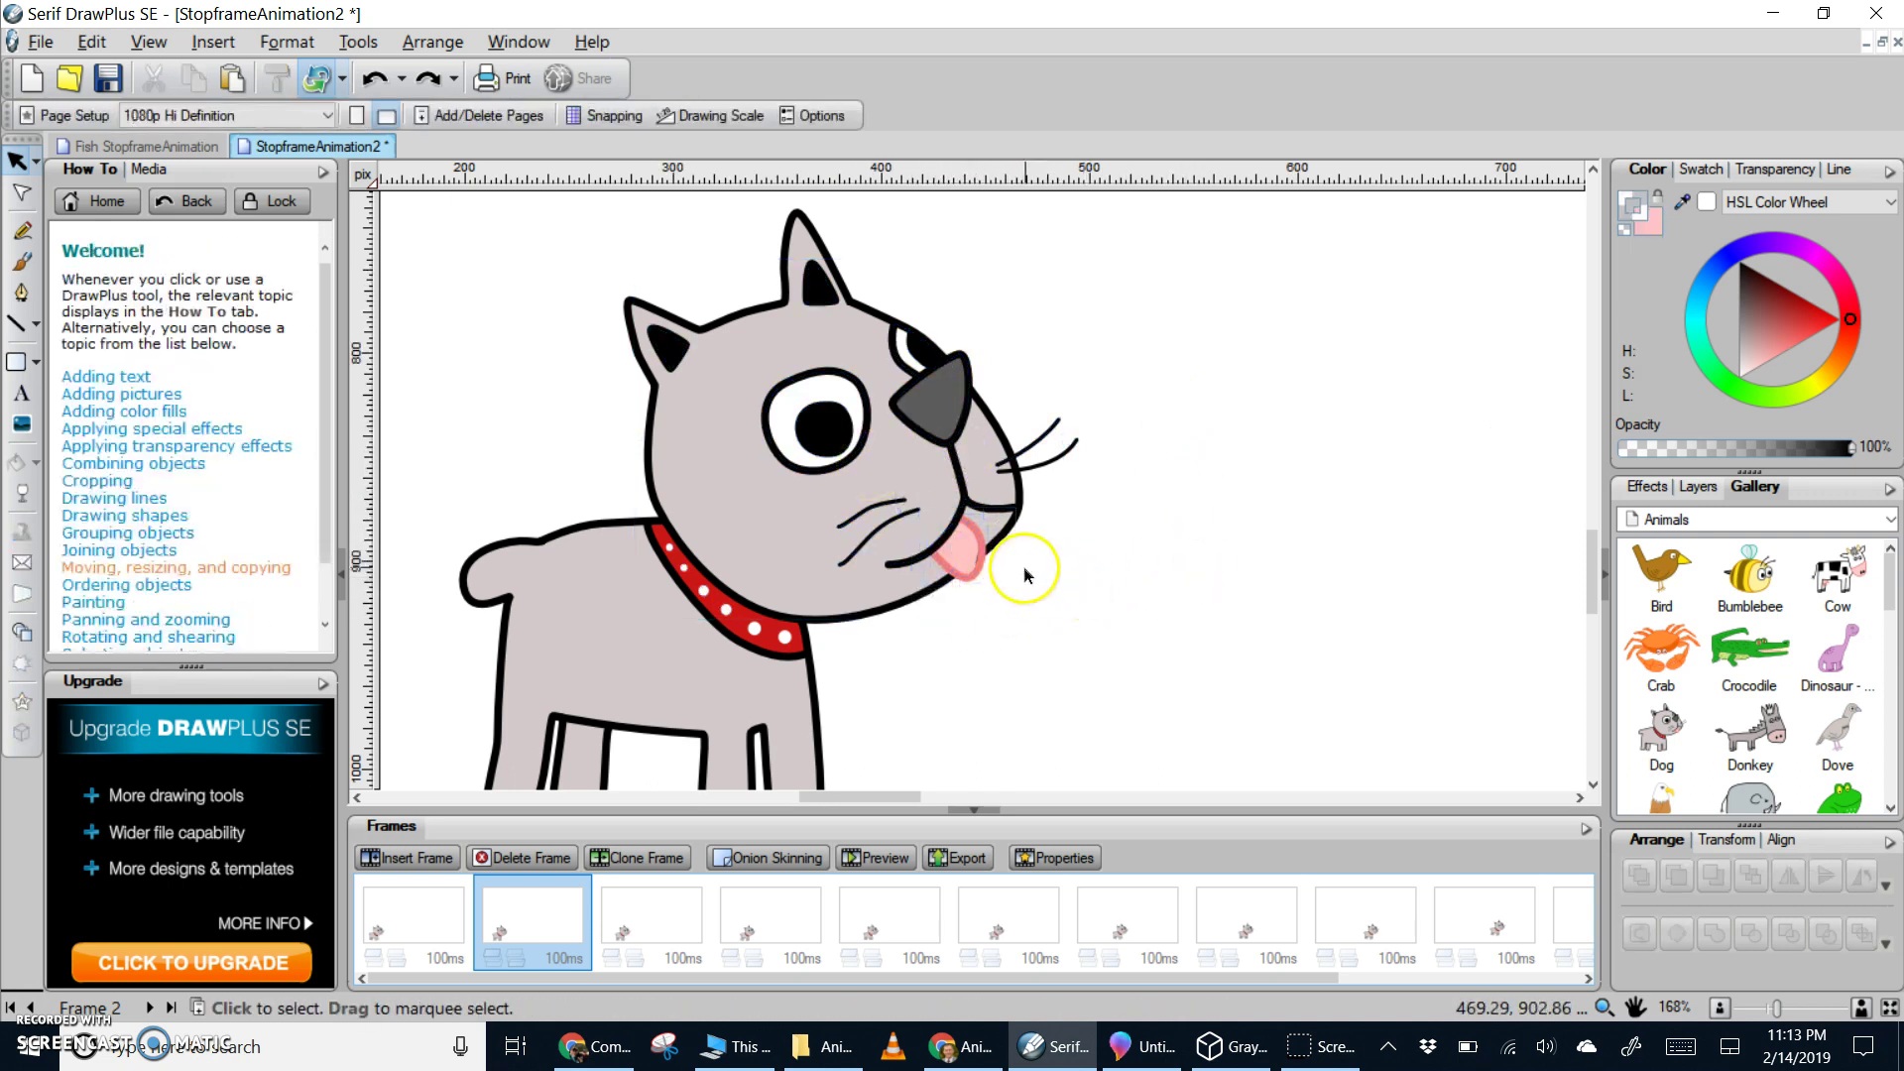
Tilt the tongue about 16.78°, shift it down-right, and move the pupil up-right on Frame 2
{"action": "left_click", "coordinate": [967, 560]}
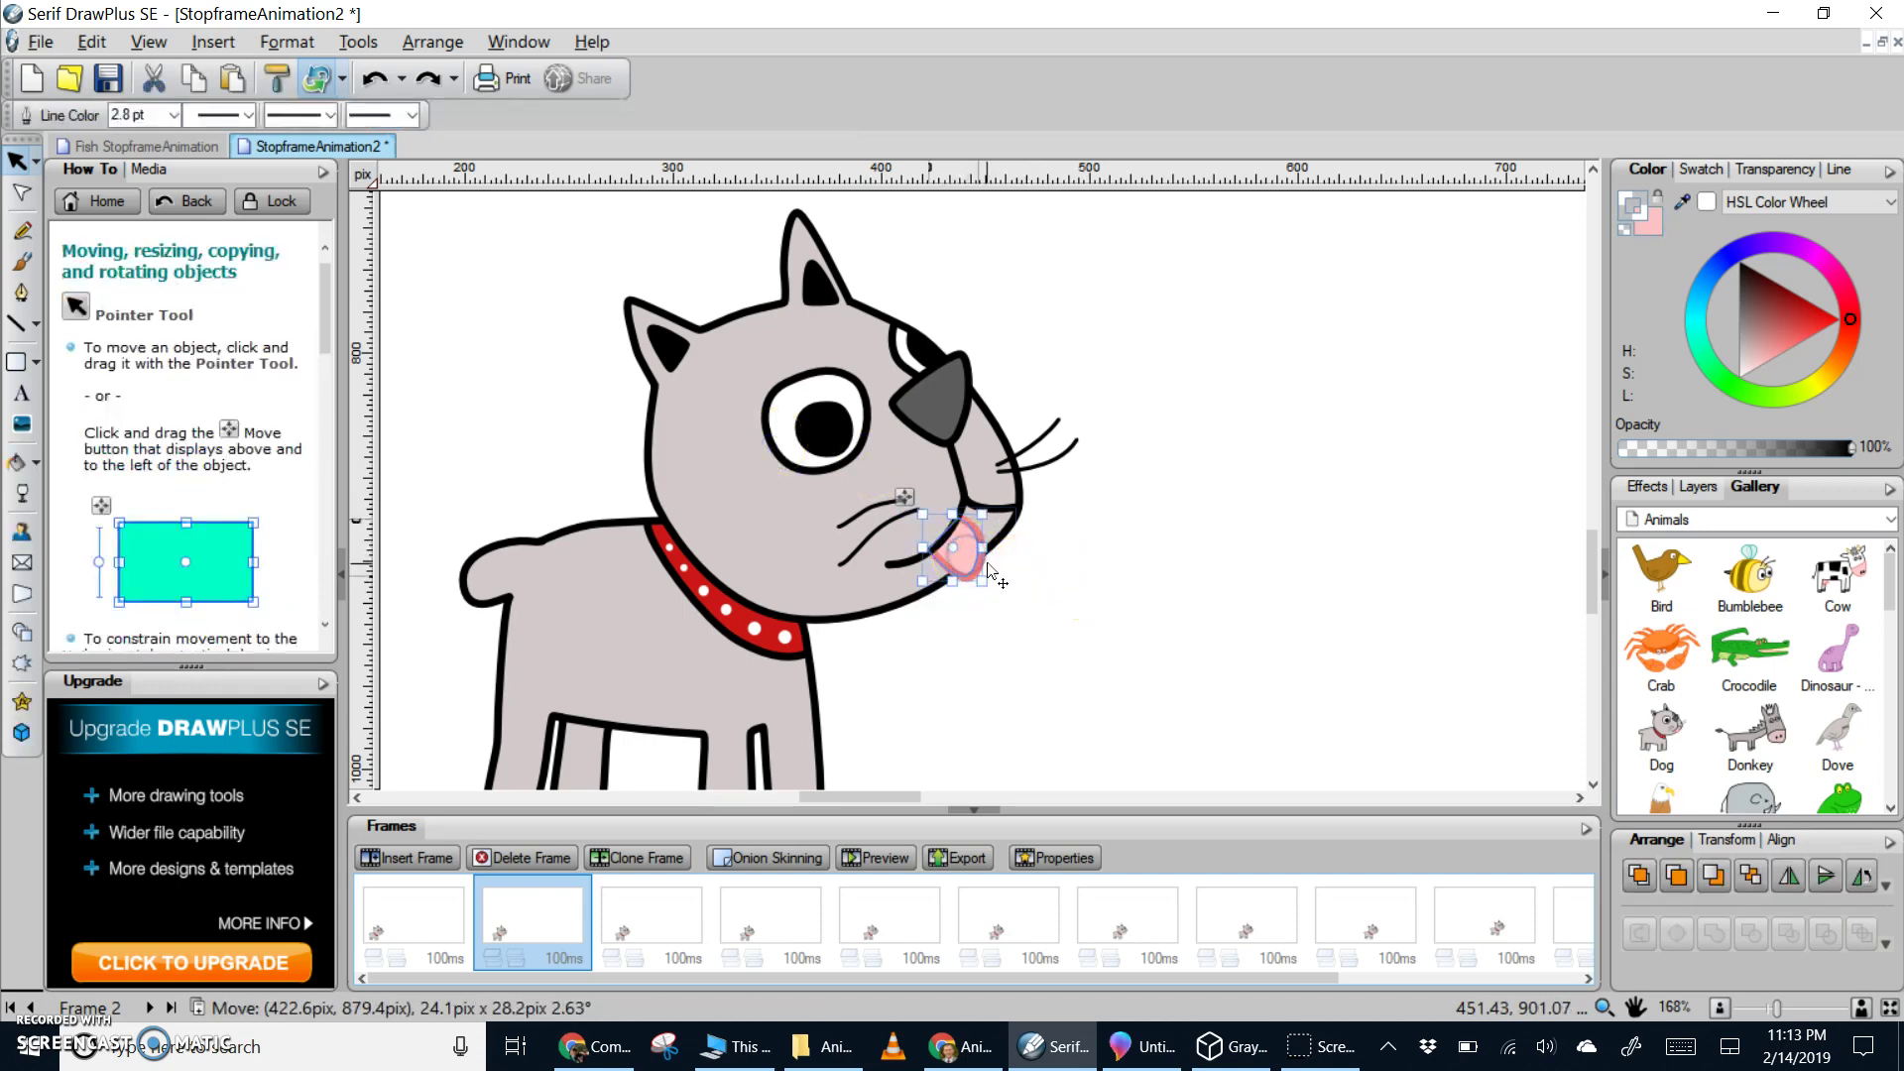
{"action": "left_click", "coordinate": [987, 566], "text": "shift"}
{"action": "left_click", "coordinate": [987, 573]}
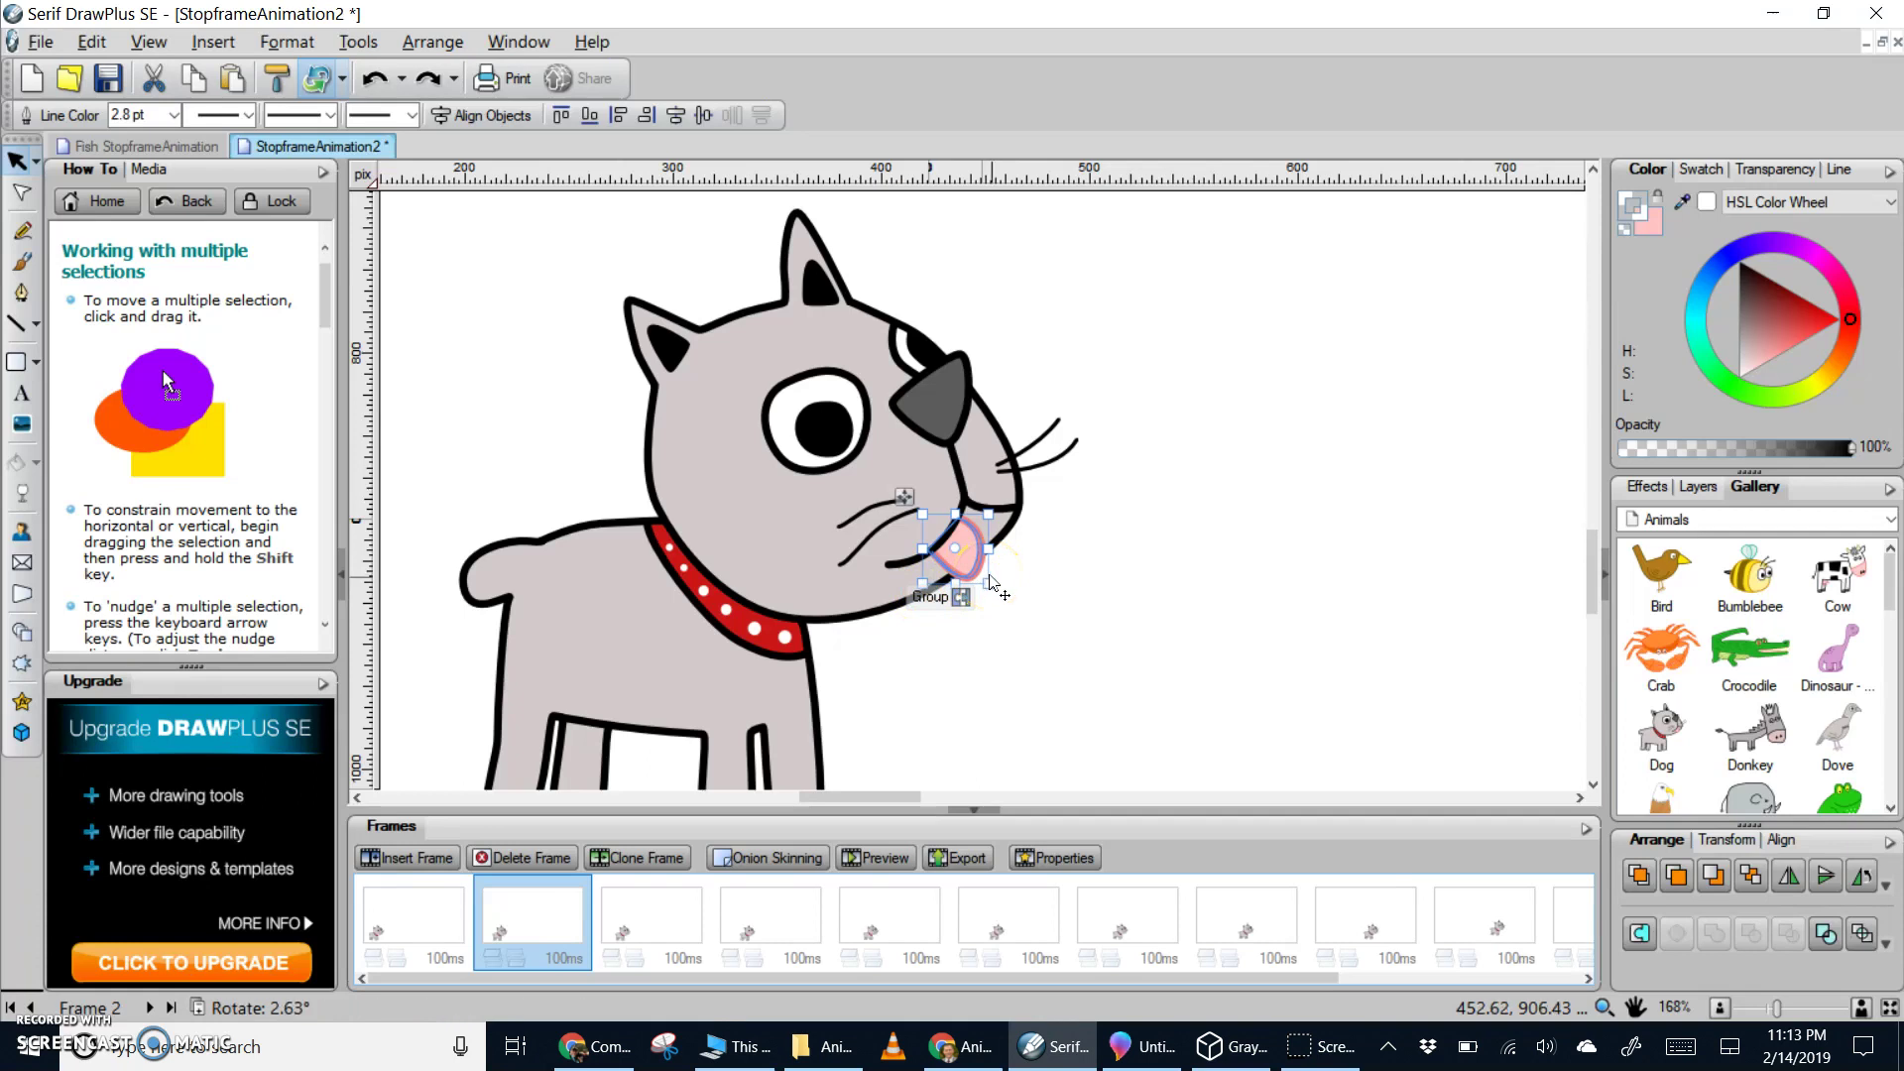
{"action": "left_click_drag", "start_coordinate": [997, 595], "coordinate": [1003, 591]}
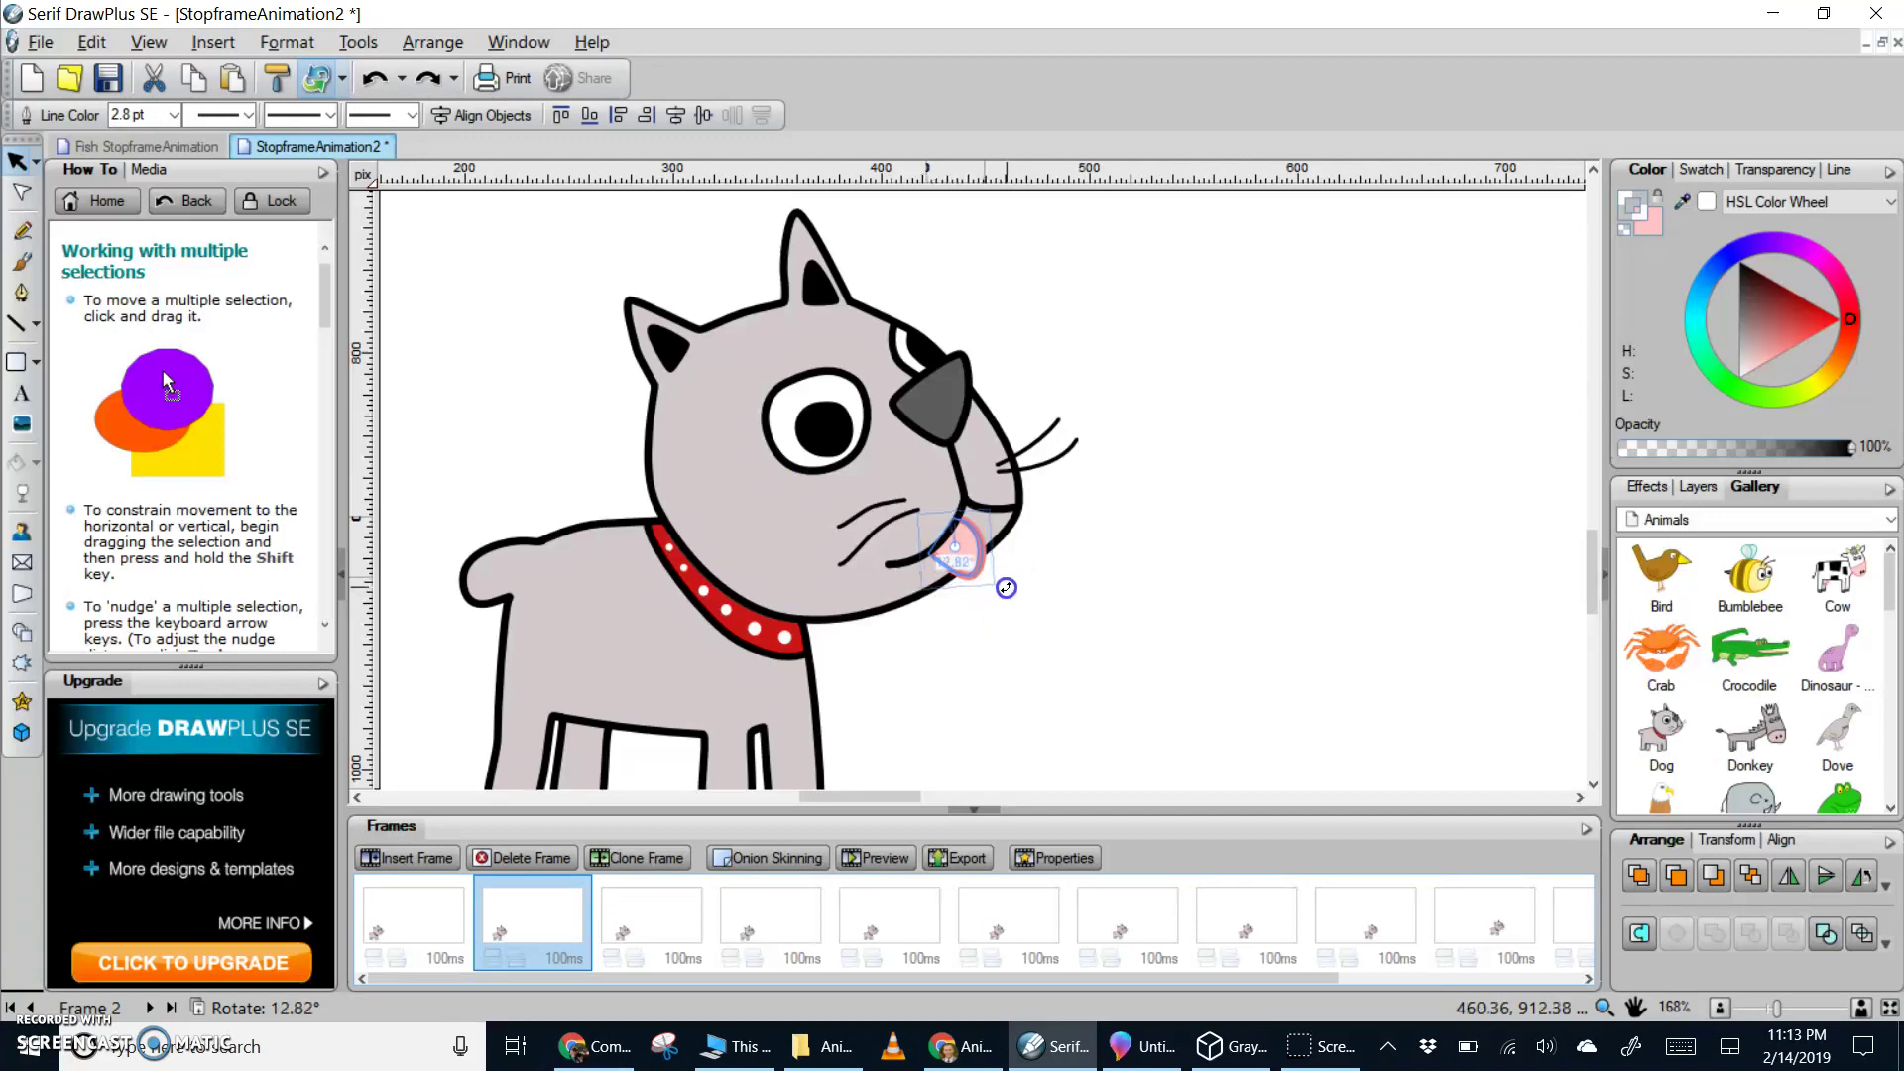
{"action": "left_click", "coordinate": [968, 559]}
{"action": "left_click_drag", "start_coordinate": [968, 558], "coordinate": [983, 569]}
{"action": "left_click", "coordinate": [1062, 438]}
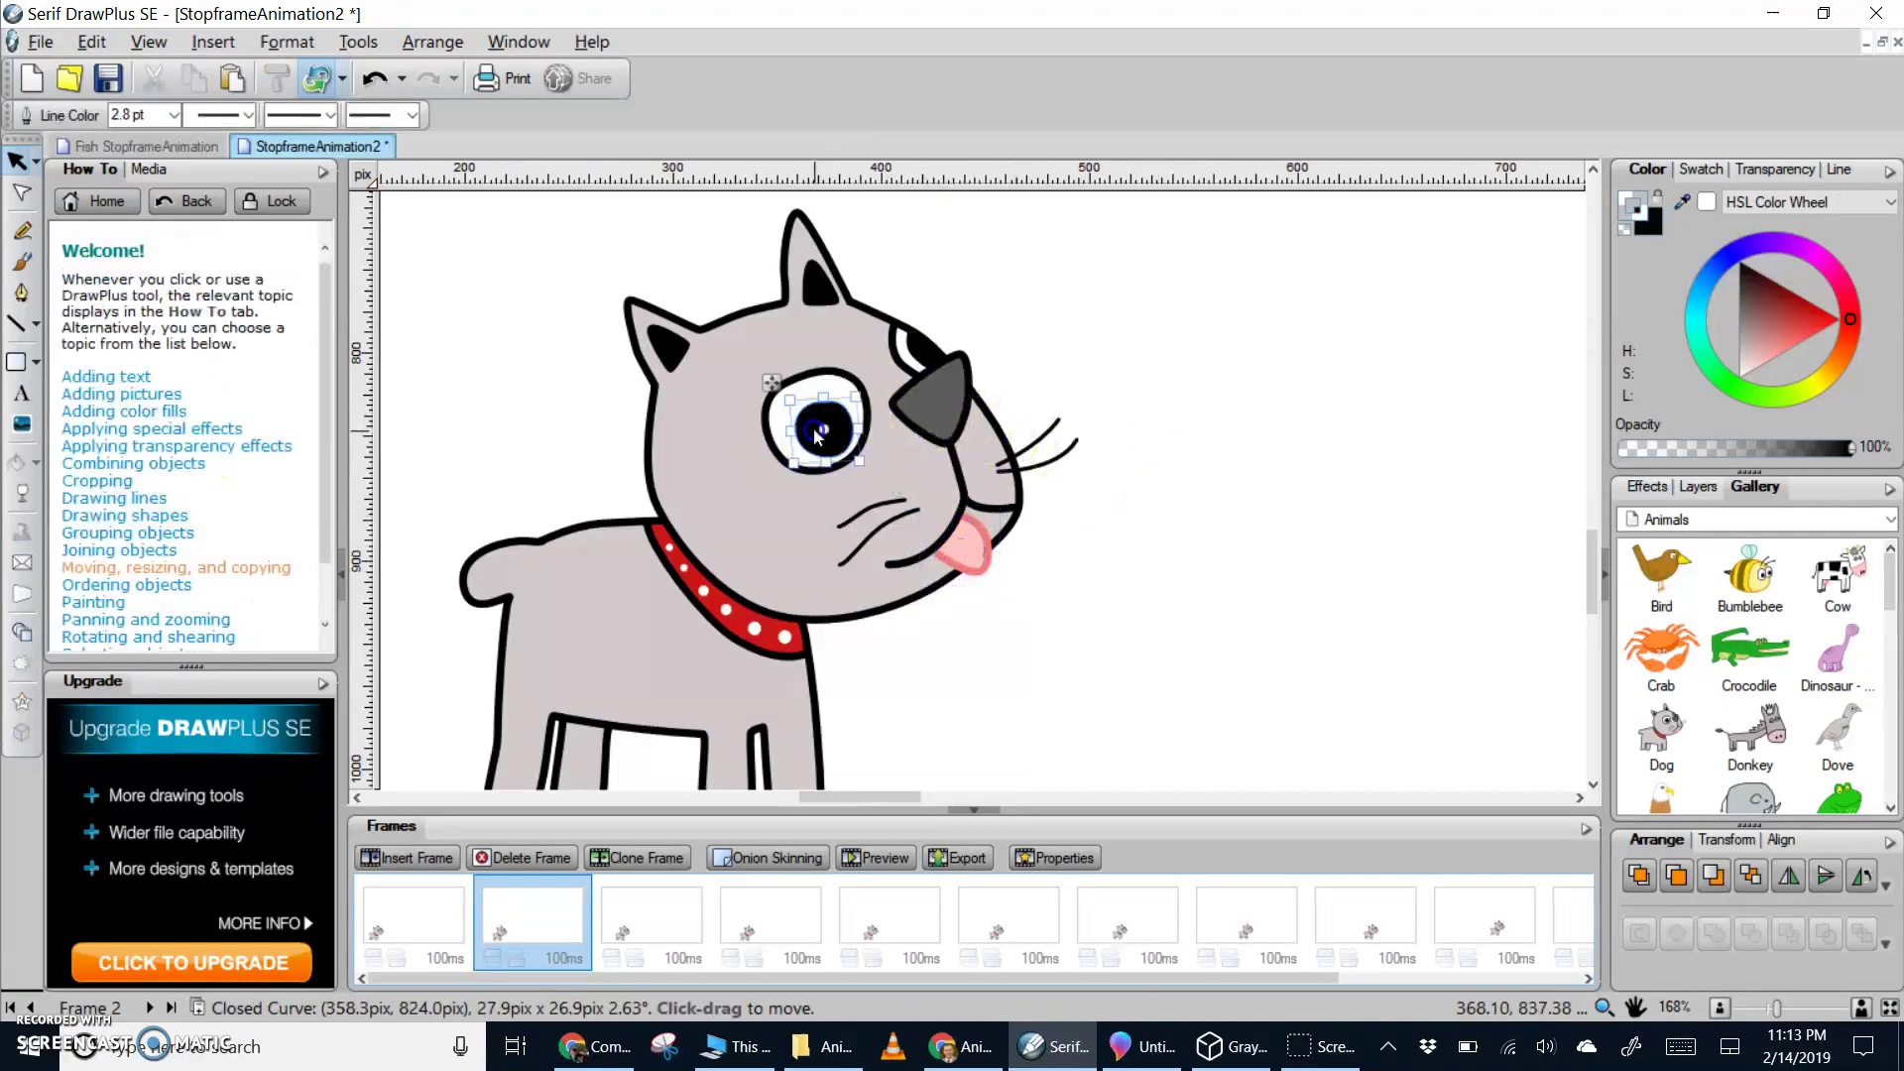
{"action": "left_click_drag", "start_coordinate": [817, 437], "coordinate": [921, 354]}
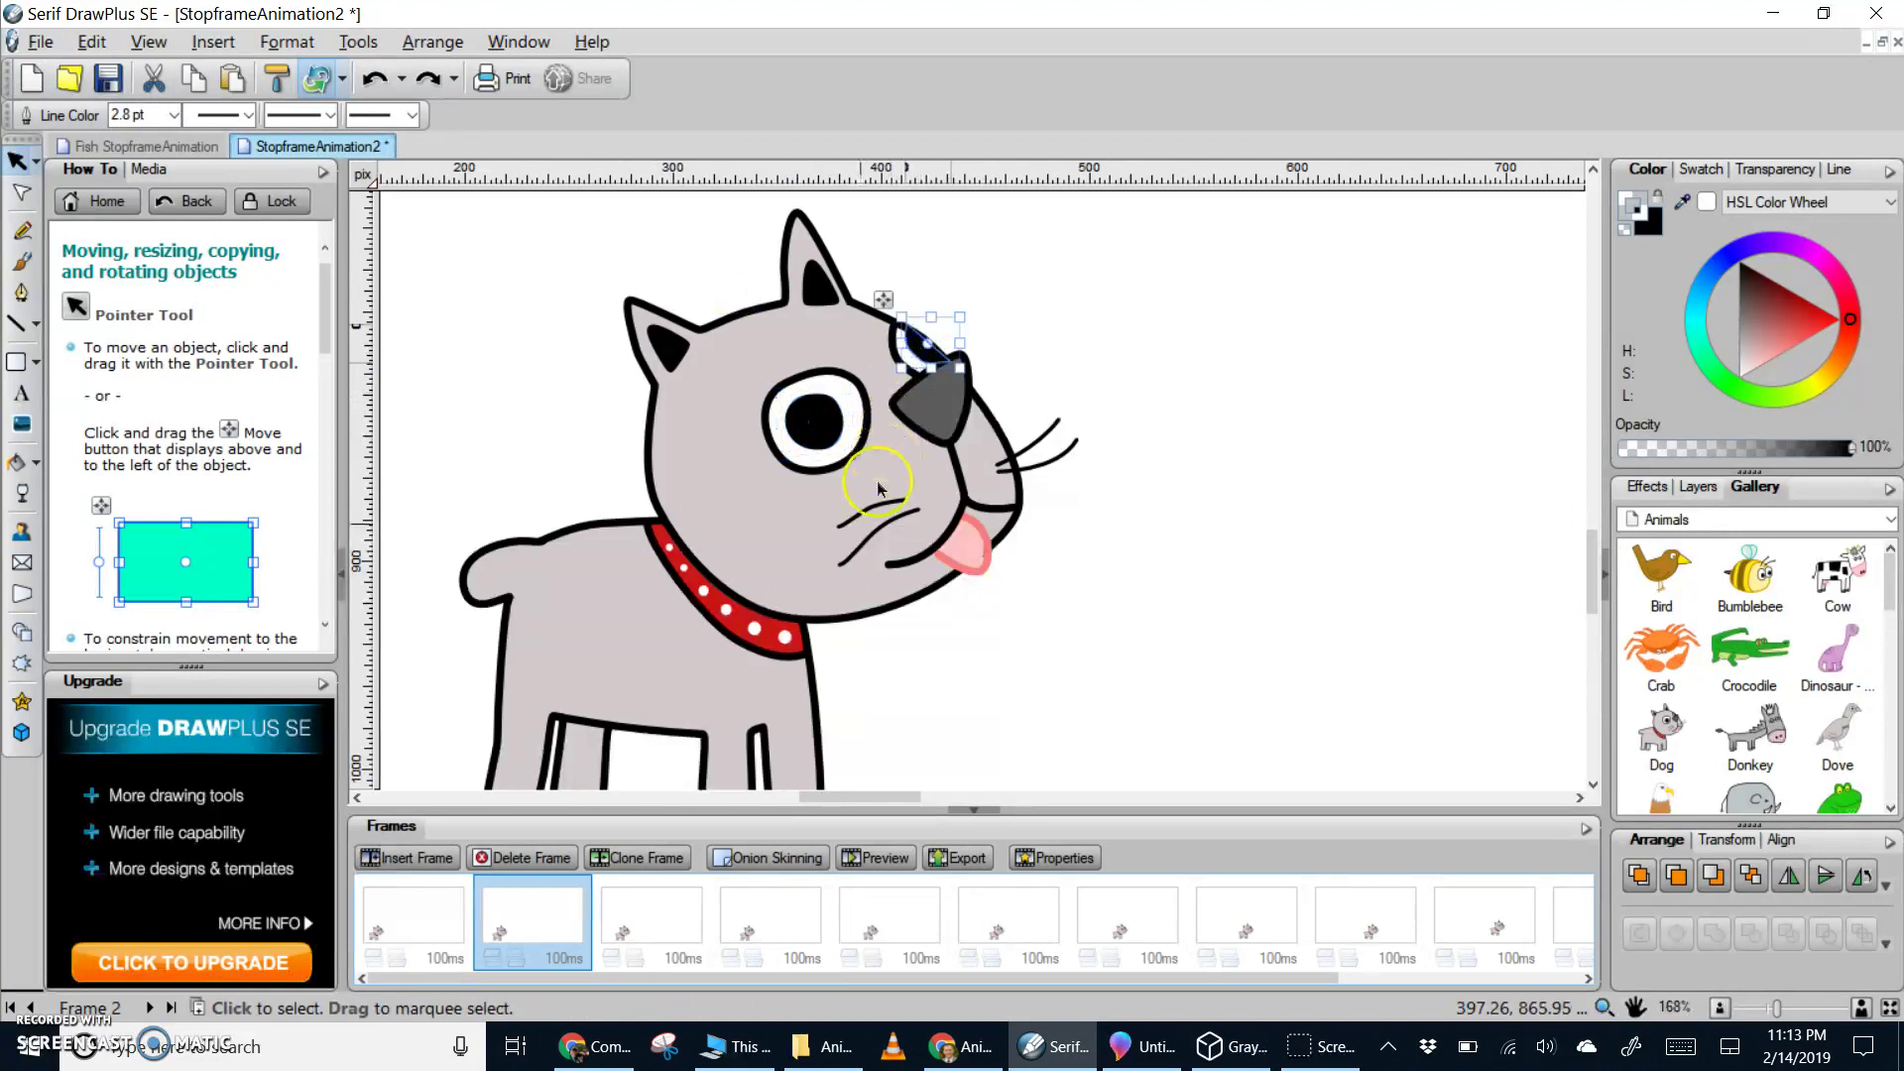
{"action": "left_click", "coordinate": [668, 907]}
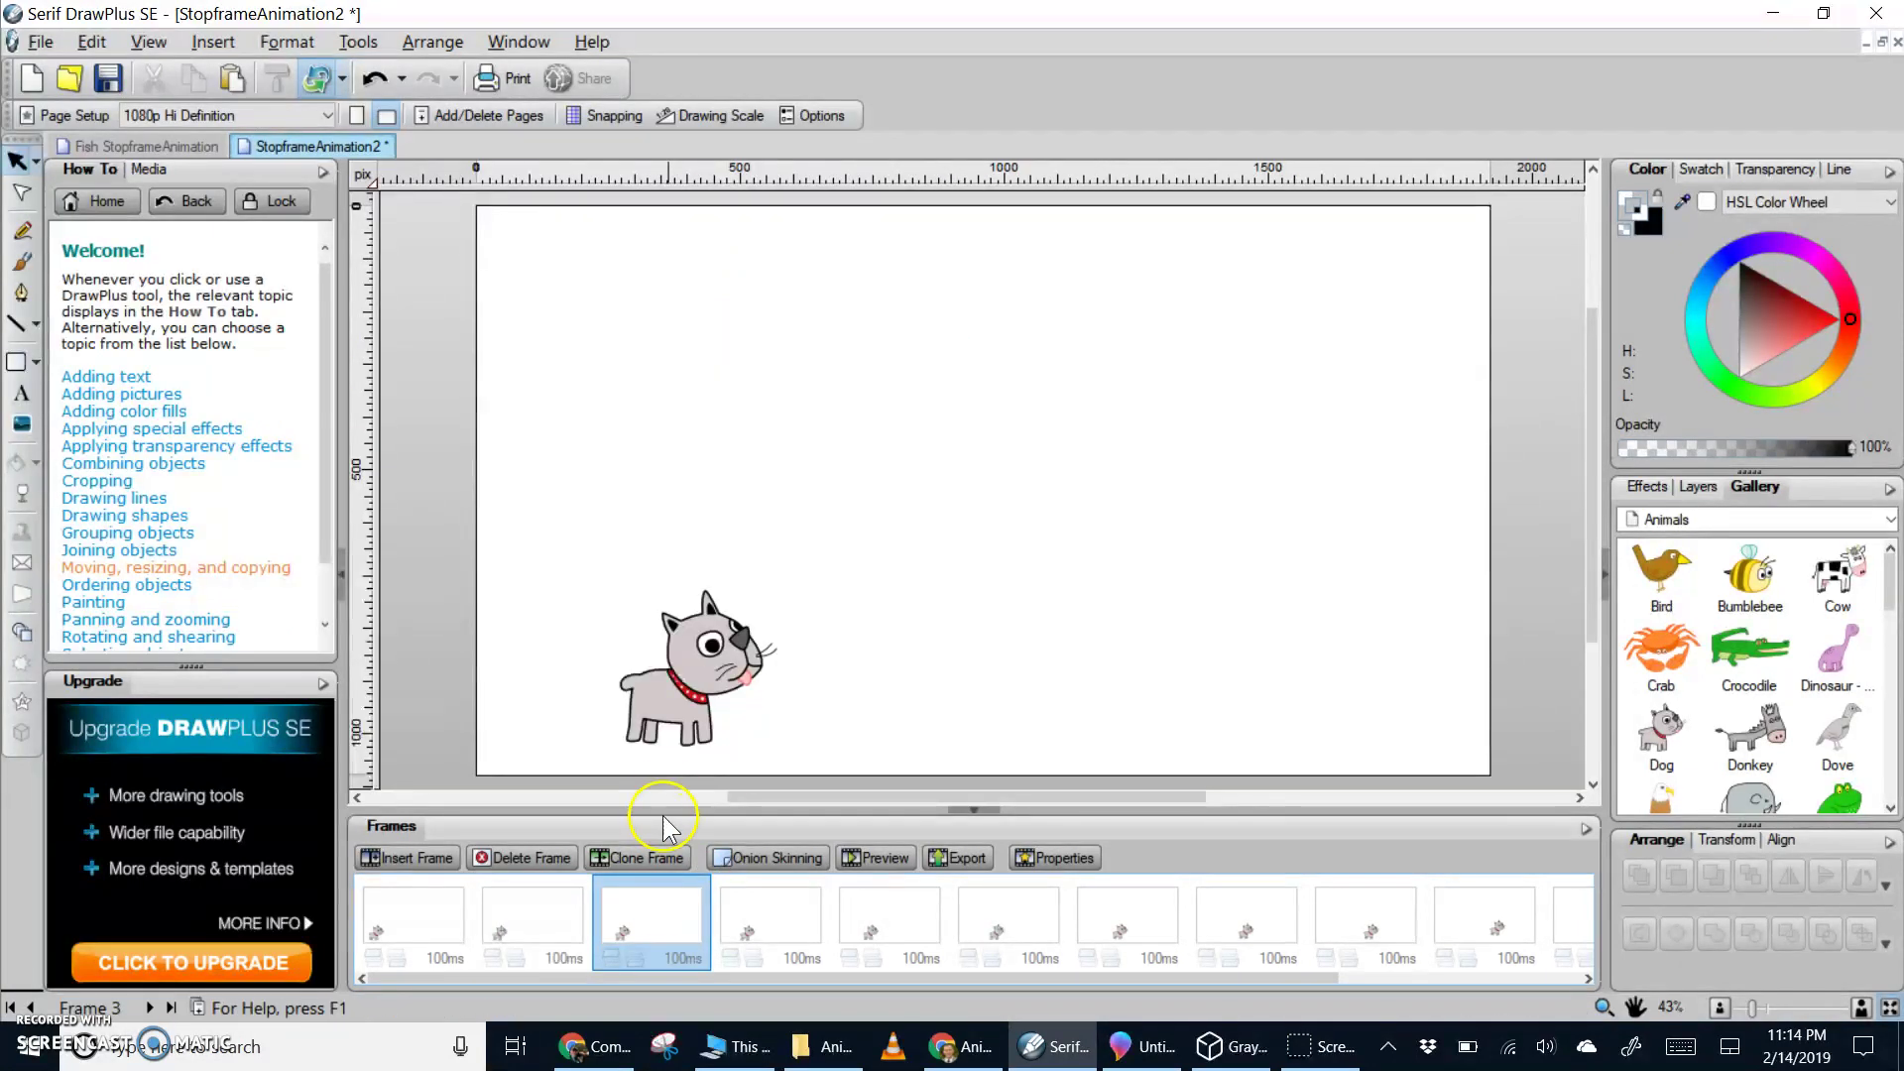
{"action": "left_click", "coordinate": [723, 688]}
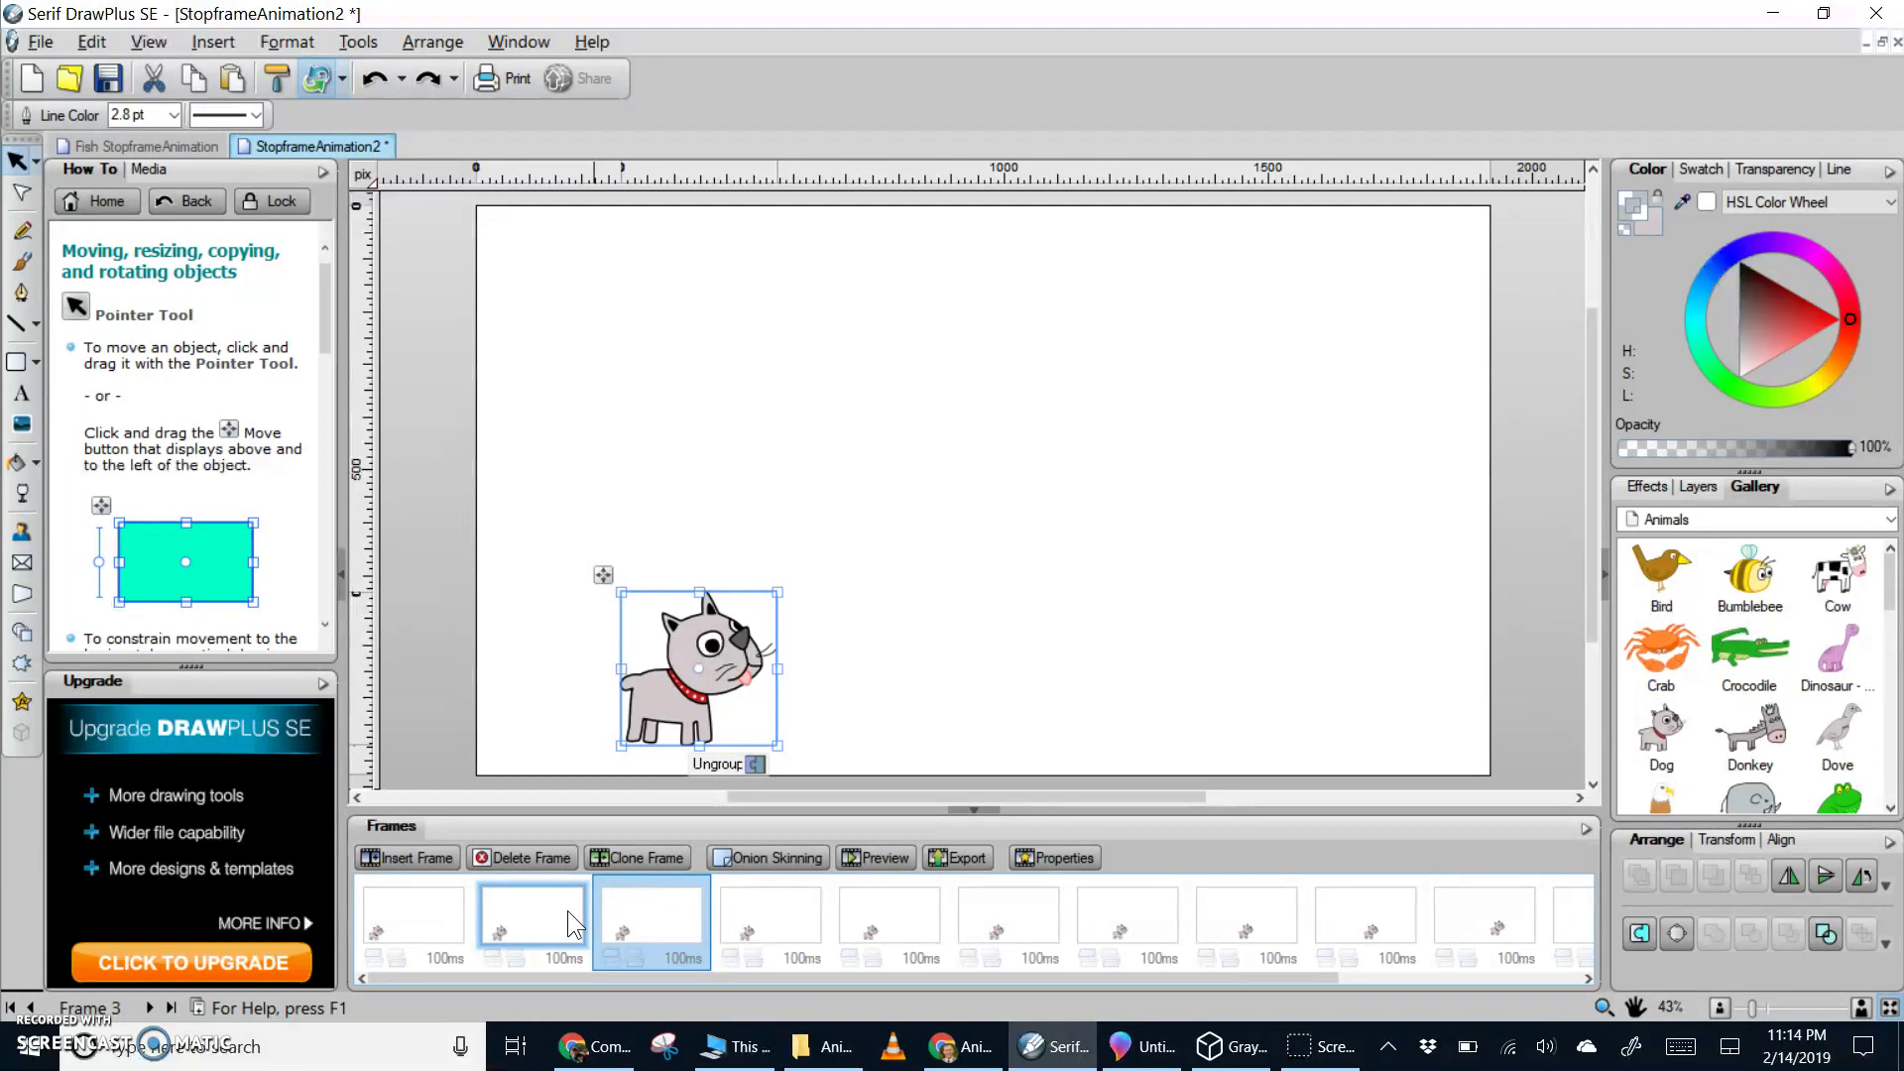
{"action": "left_click_drag", "start_coordinate": [567, 910], "coordinate": [500, 922]}
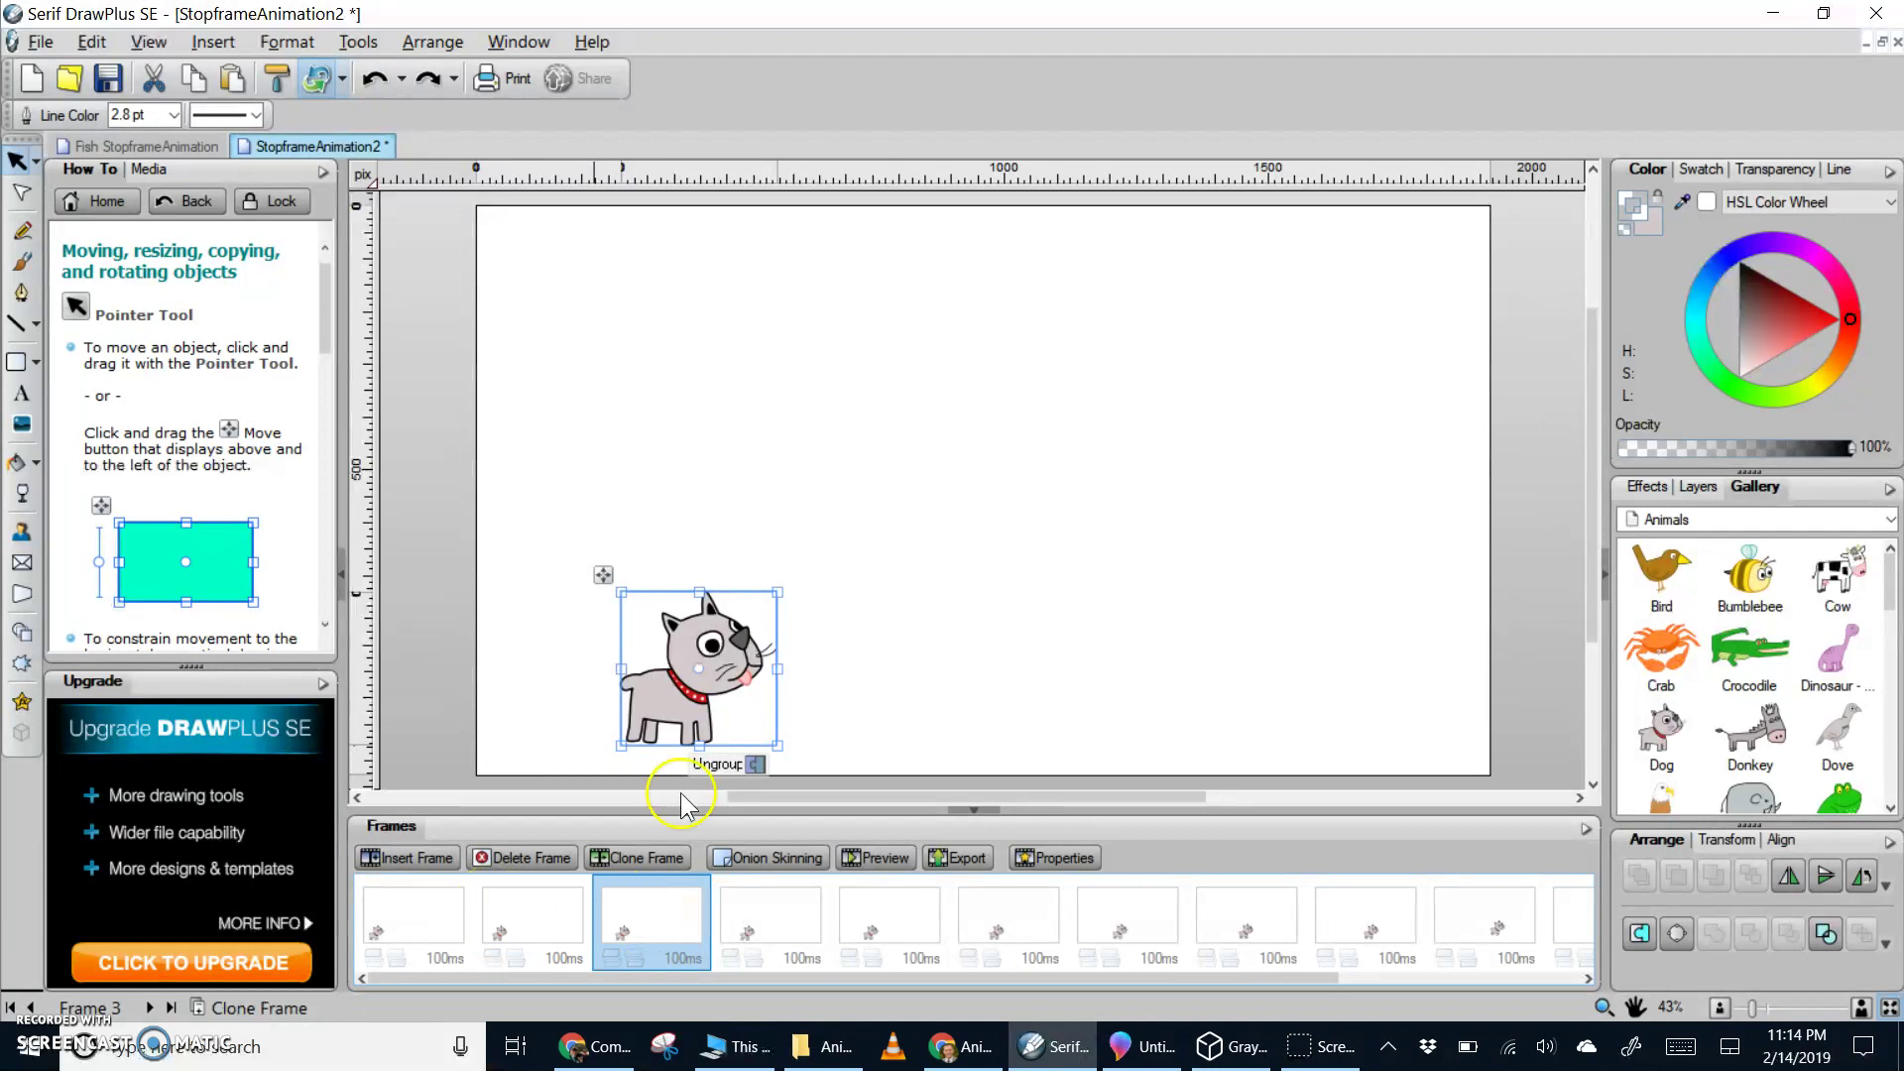
Ungroup Frame 3's dog, shift its pupil up-left, tilt the tongue to about 344.81°, and return to Frame 1
{"action": "left_click", "coordinate": [727, 764]}
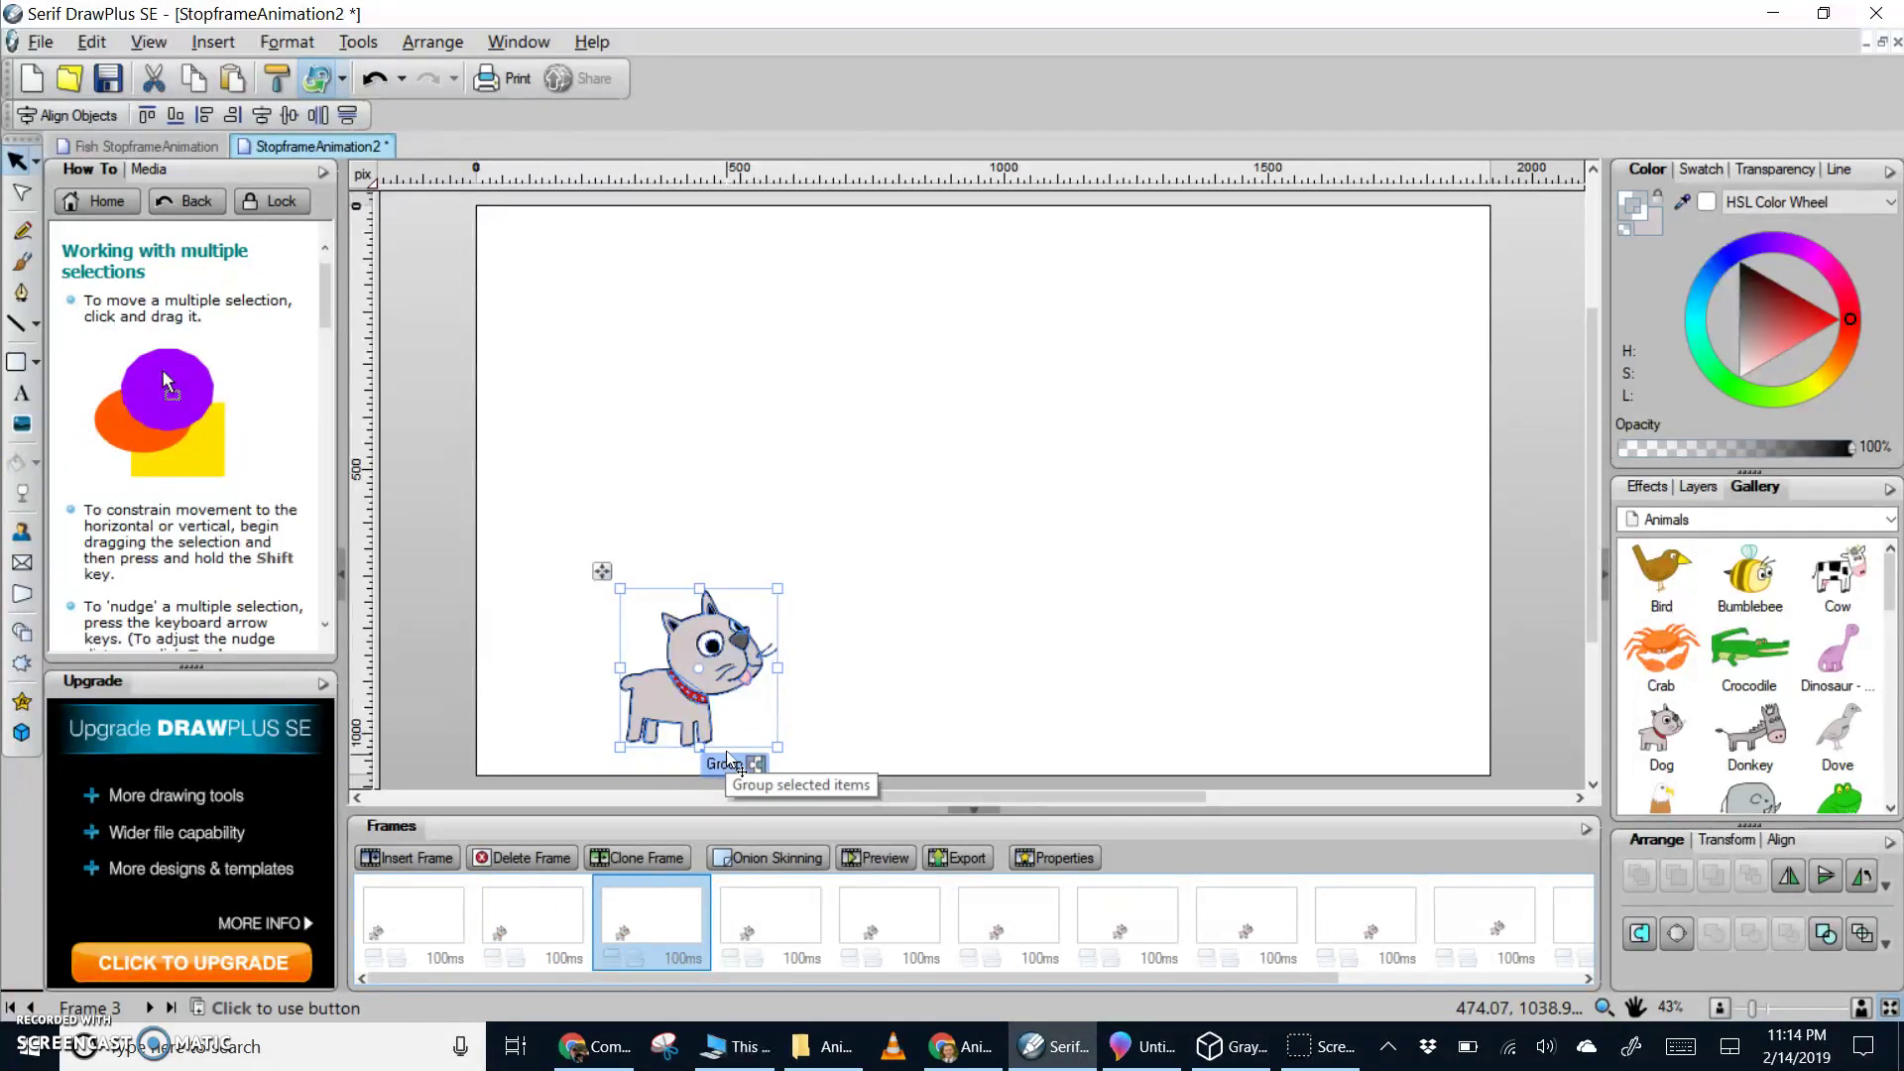
{"action": "scroll", "coordinate": [712, 692], "scroll_direction": "up", "scroll_amount": 3}
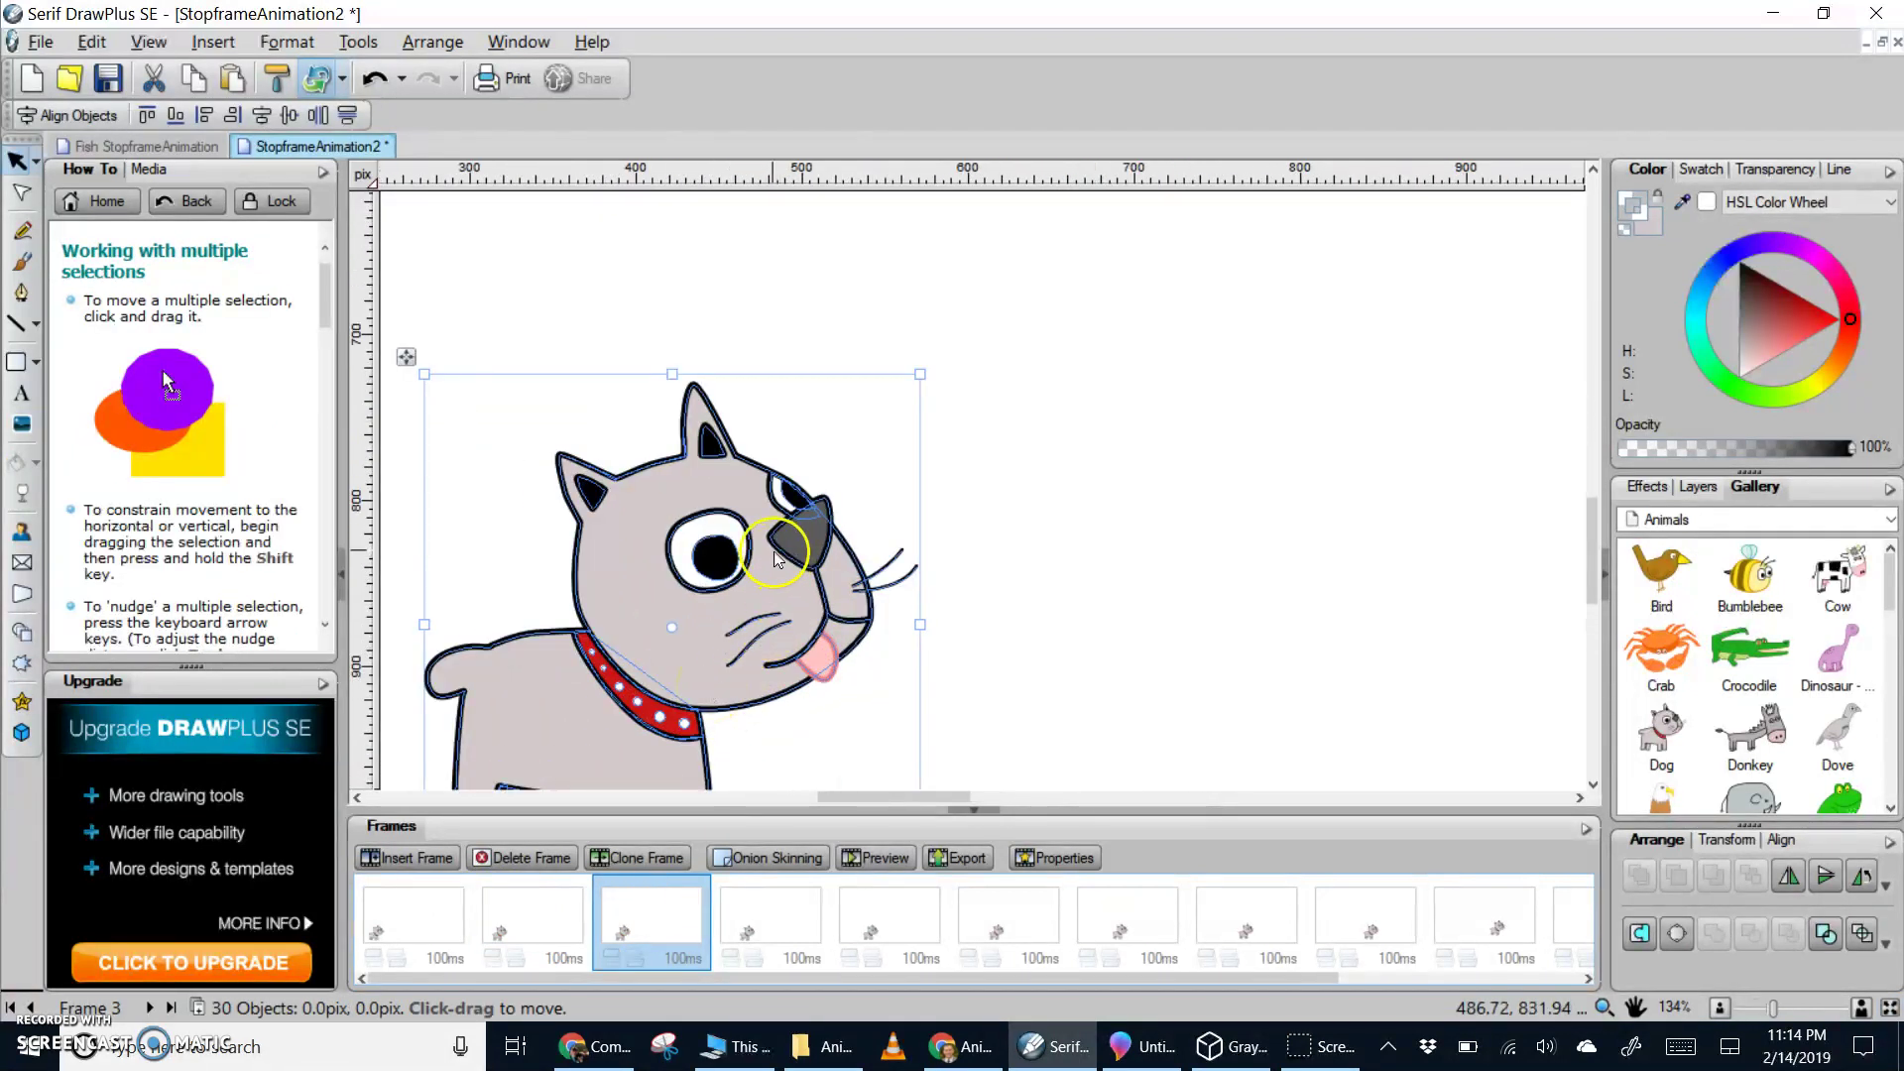
{"action": "left_click", "coordinate": [719, 561]}
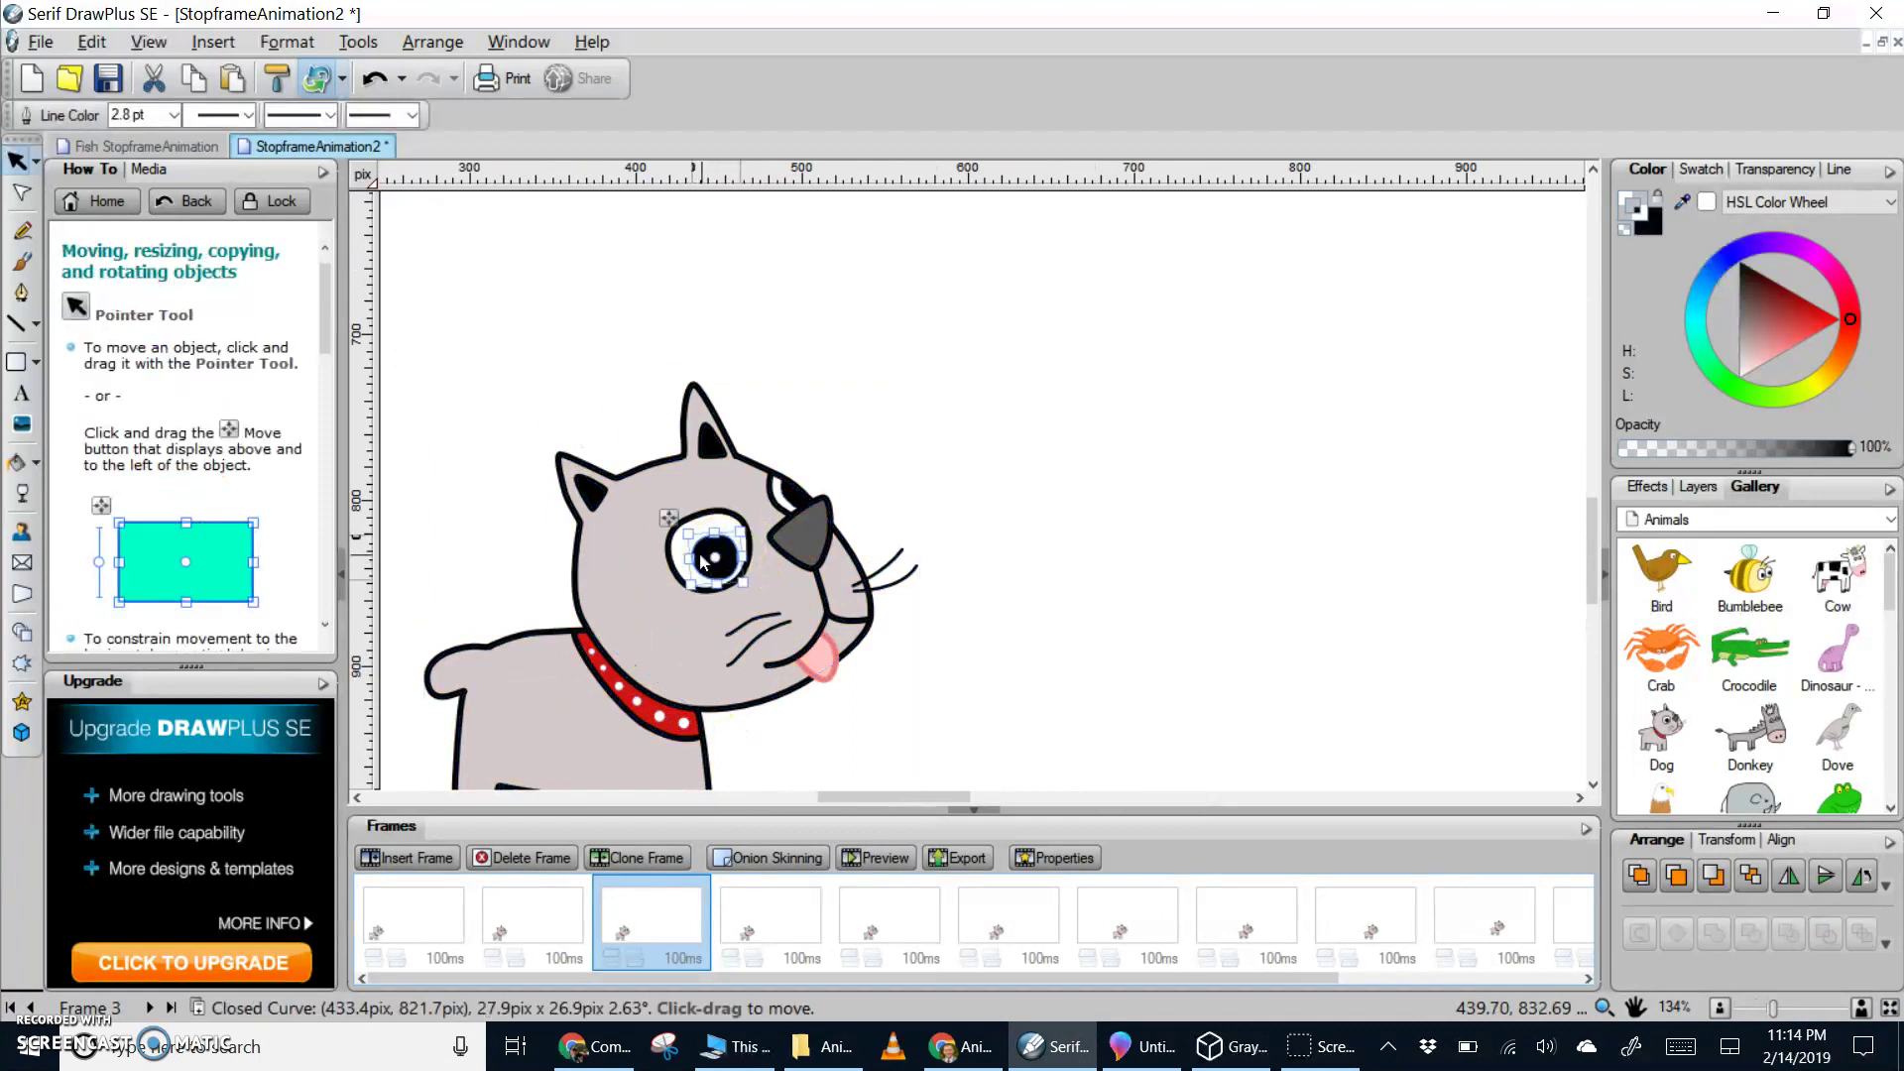
{"action": "left_click_drag", "start_coordinate": [701, 562], "coordinate": [692, 543]}
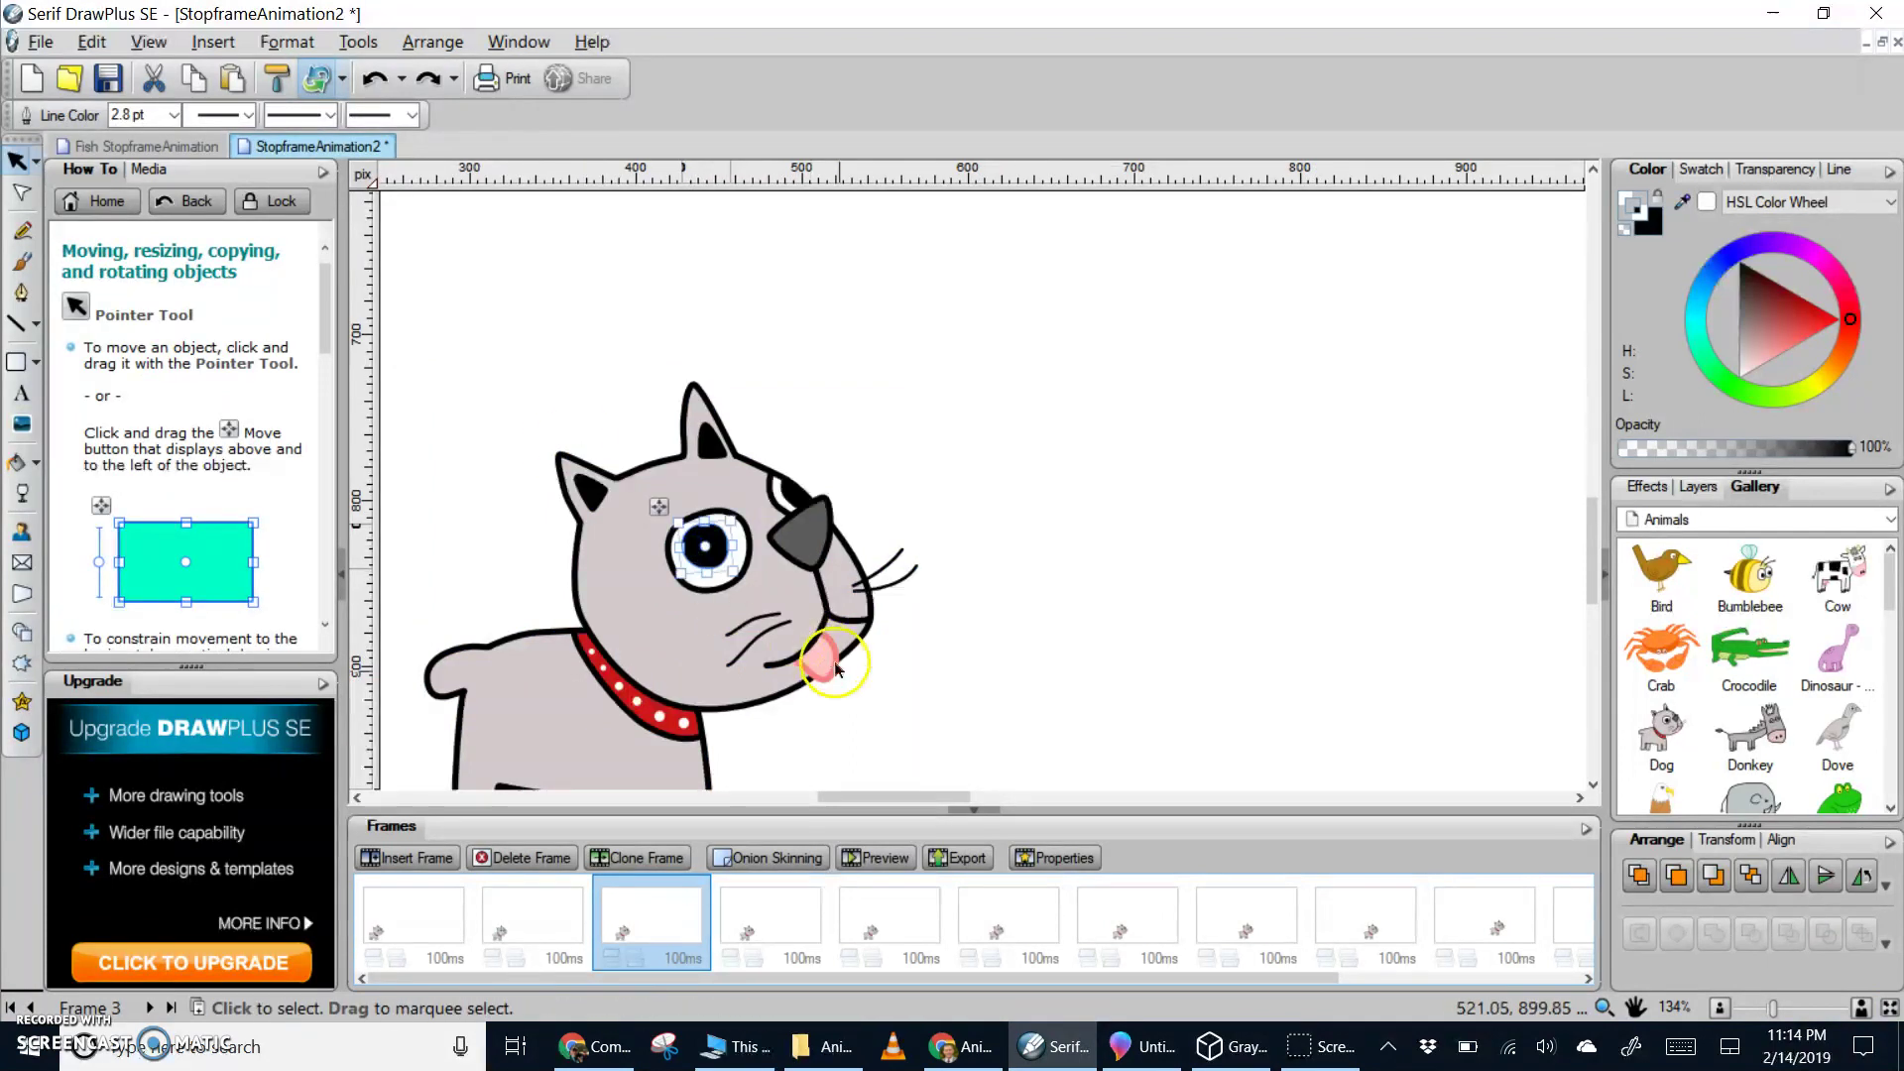
{"action": "left_click", "coordinate": [850, 680]}
{"action": "mouse_move", "coordinate": [850, 680]}
{"action": "left_mouse_down"}
{"action": "mouse_move", "coordinate": [788, 633]}
{"action": "mouse_move", "coordinate": [819, 646]}
{"action": "mouse_move", "coordinate": [803, 664]}
{"action": "mouse_move", "coordinate": [829, 708]}
{"action": "left_mouse_up"}
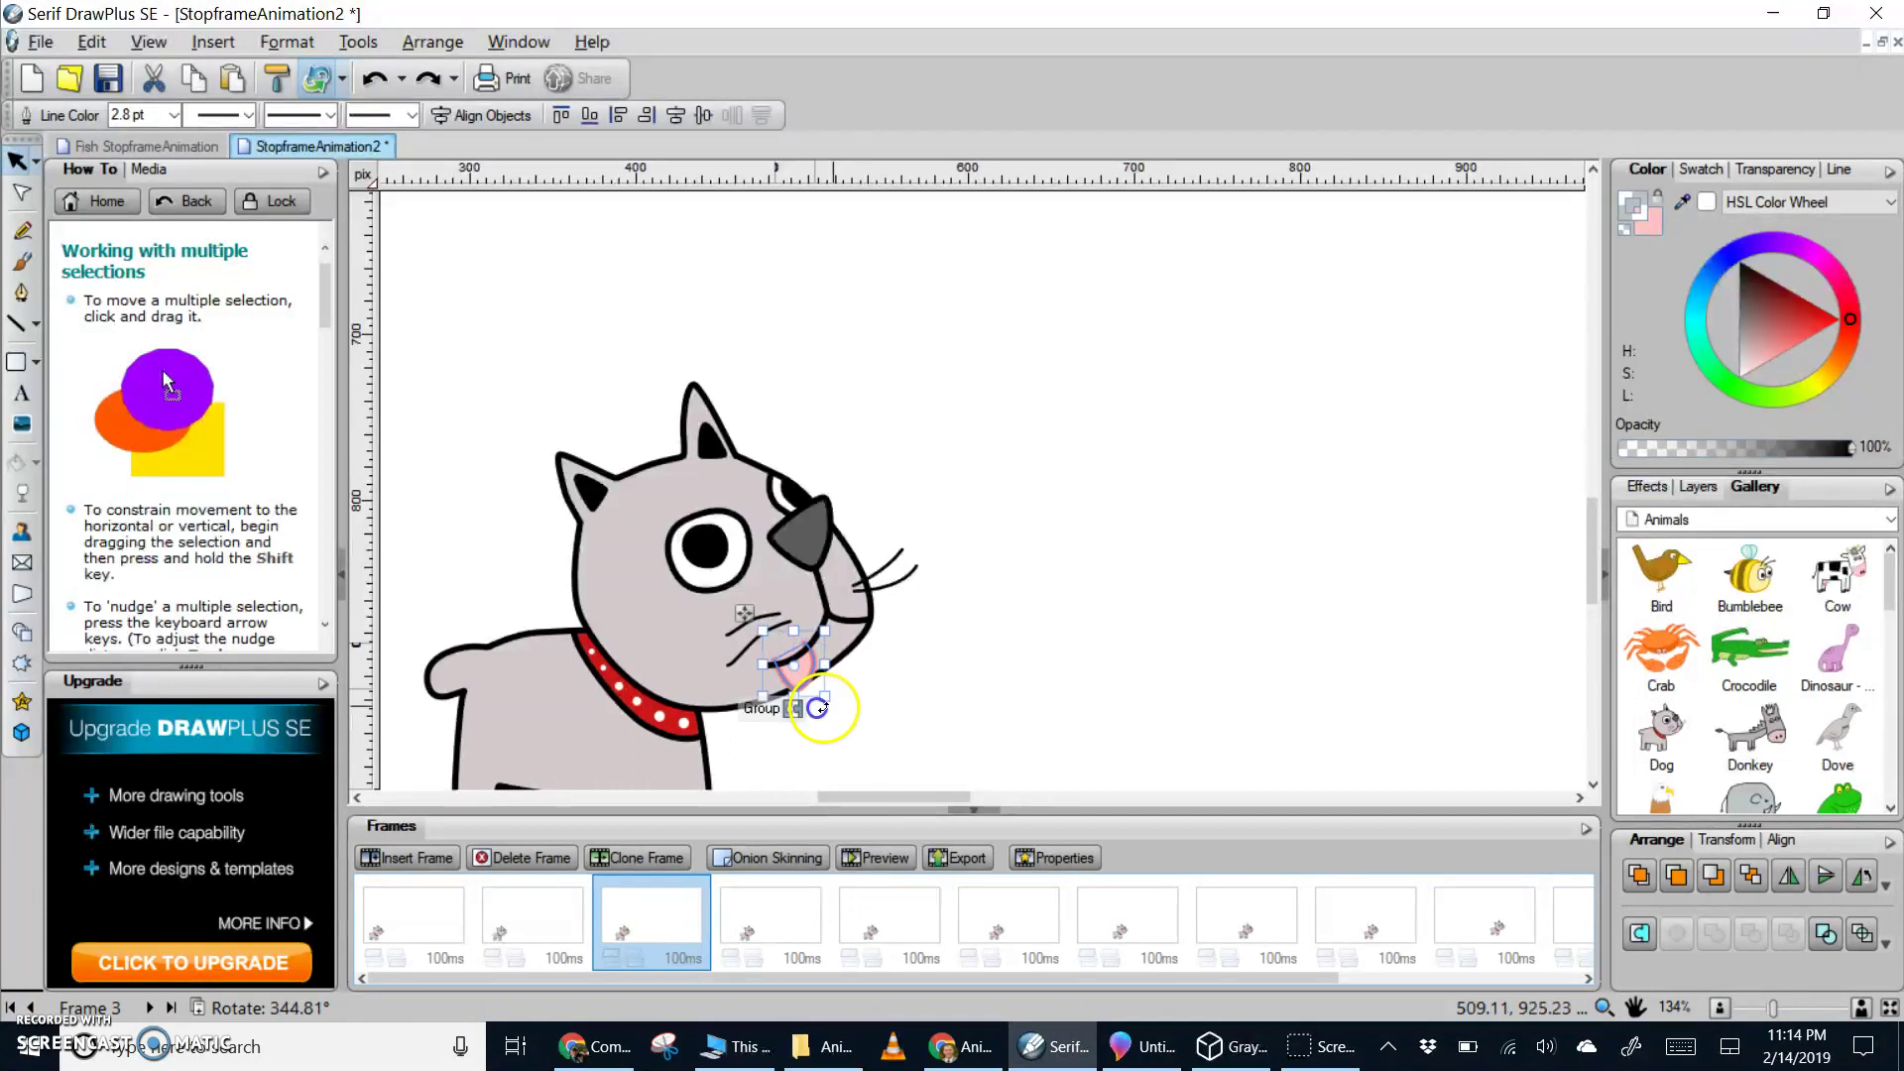
{"action": "left_click", "coordinate": [423, 901]}
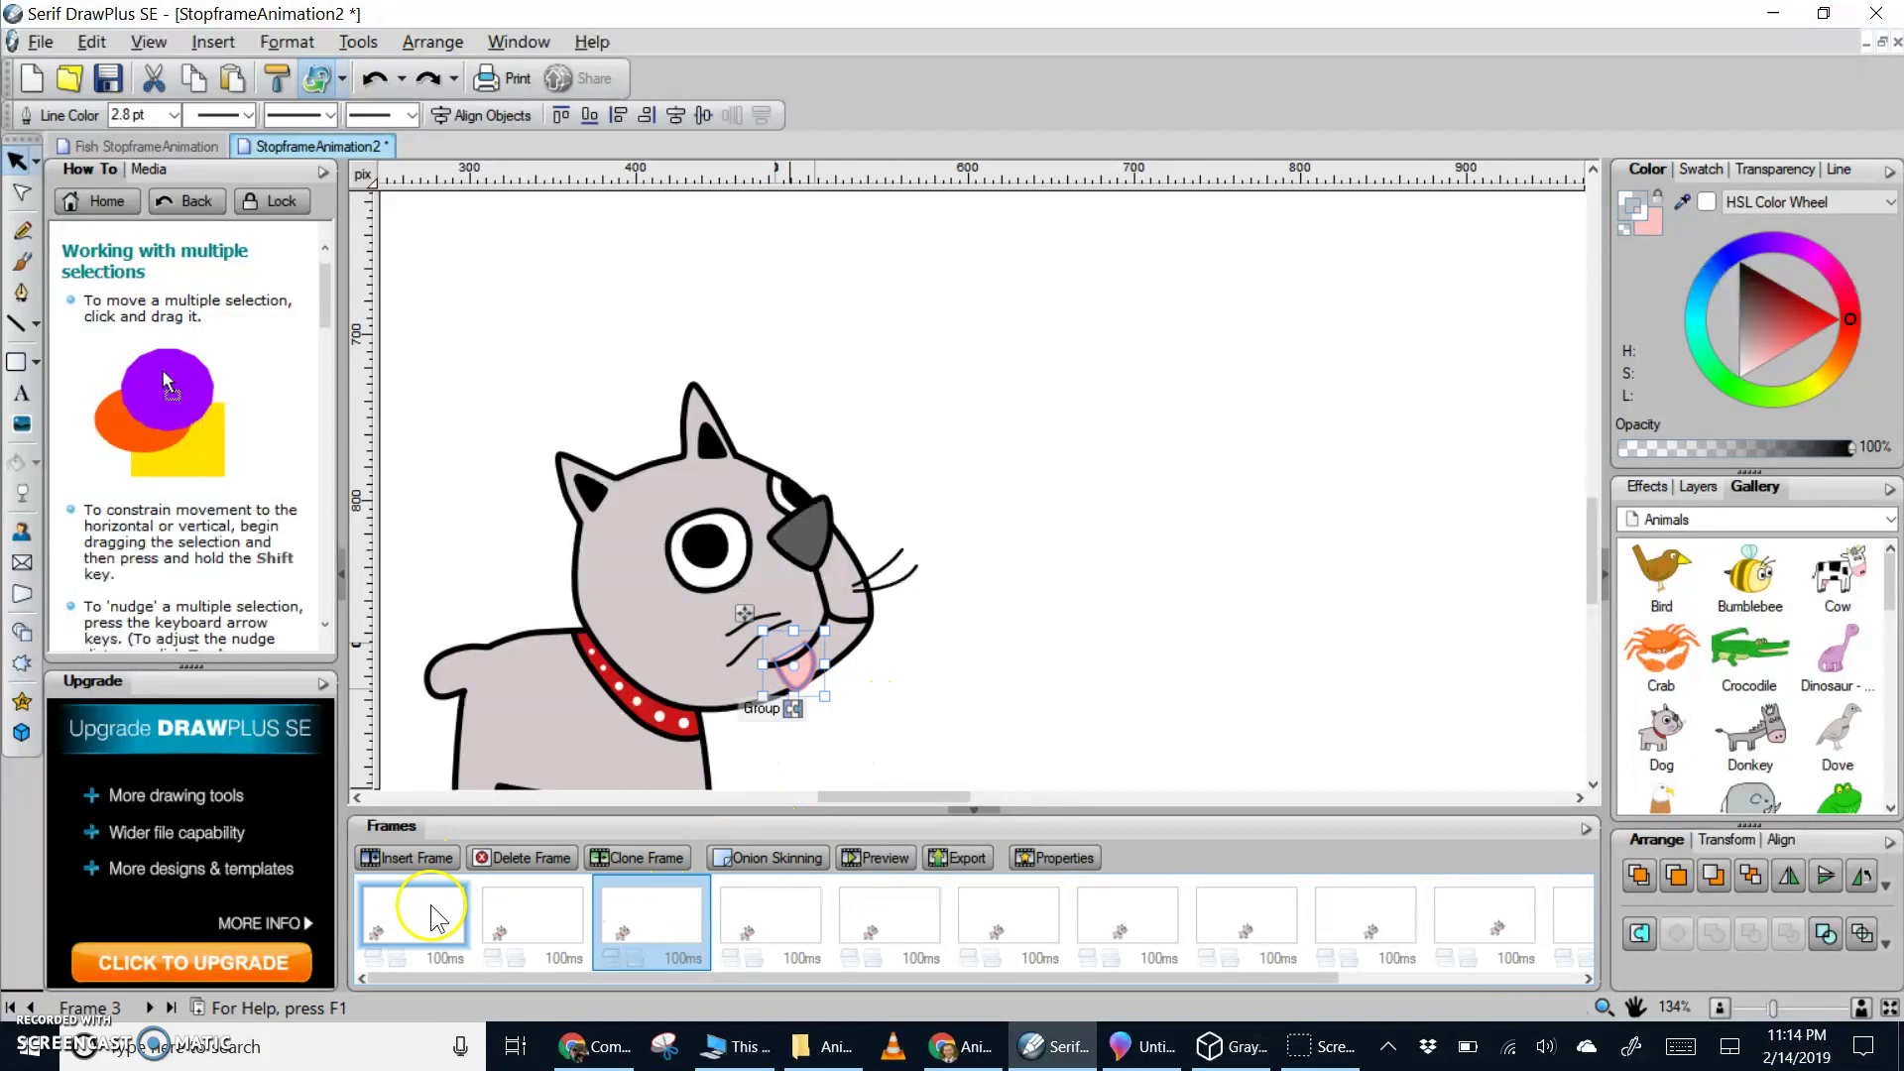
{"action": "left_click", "coordinate": [892, 847]}
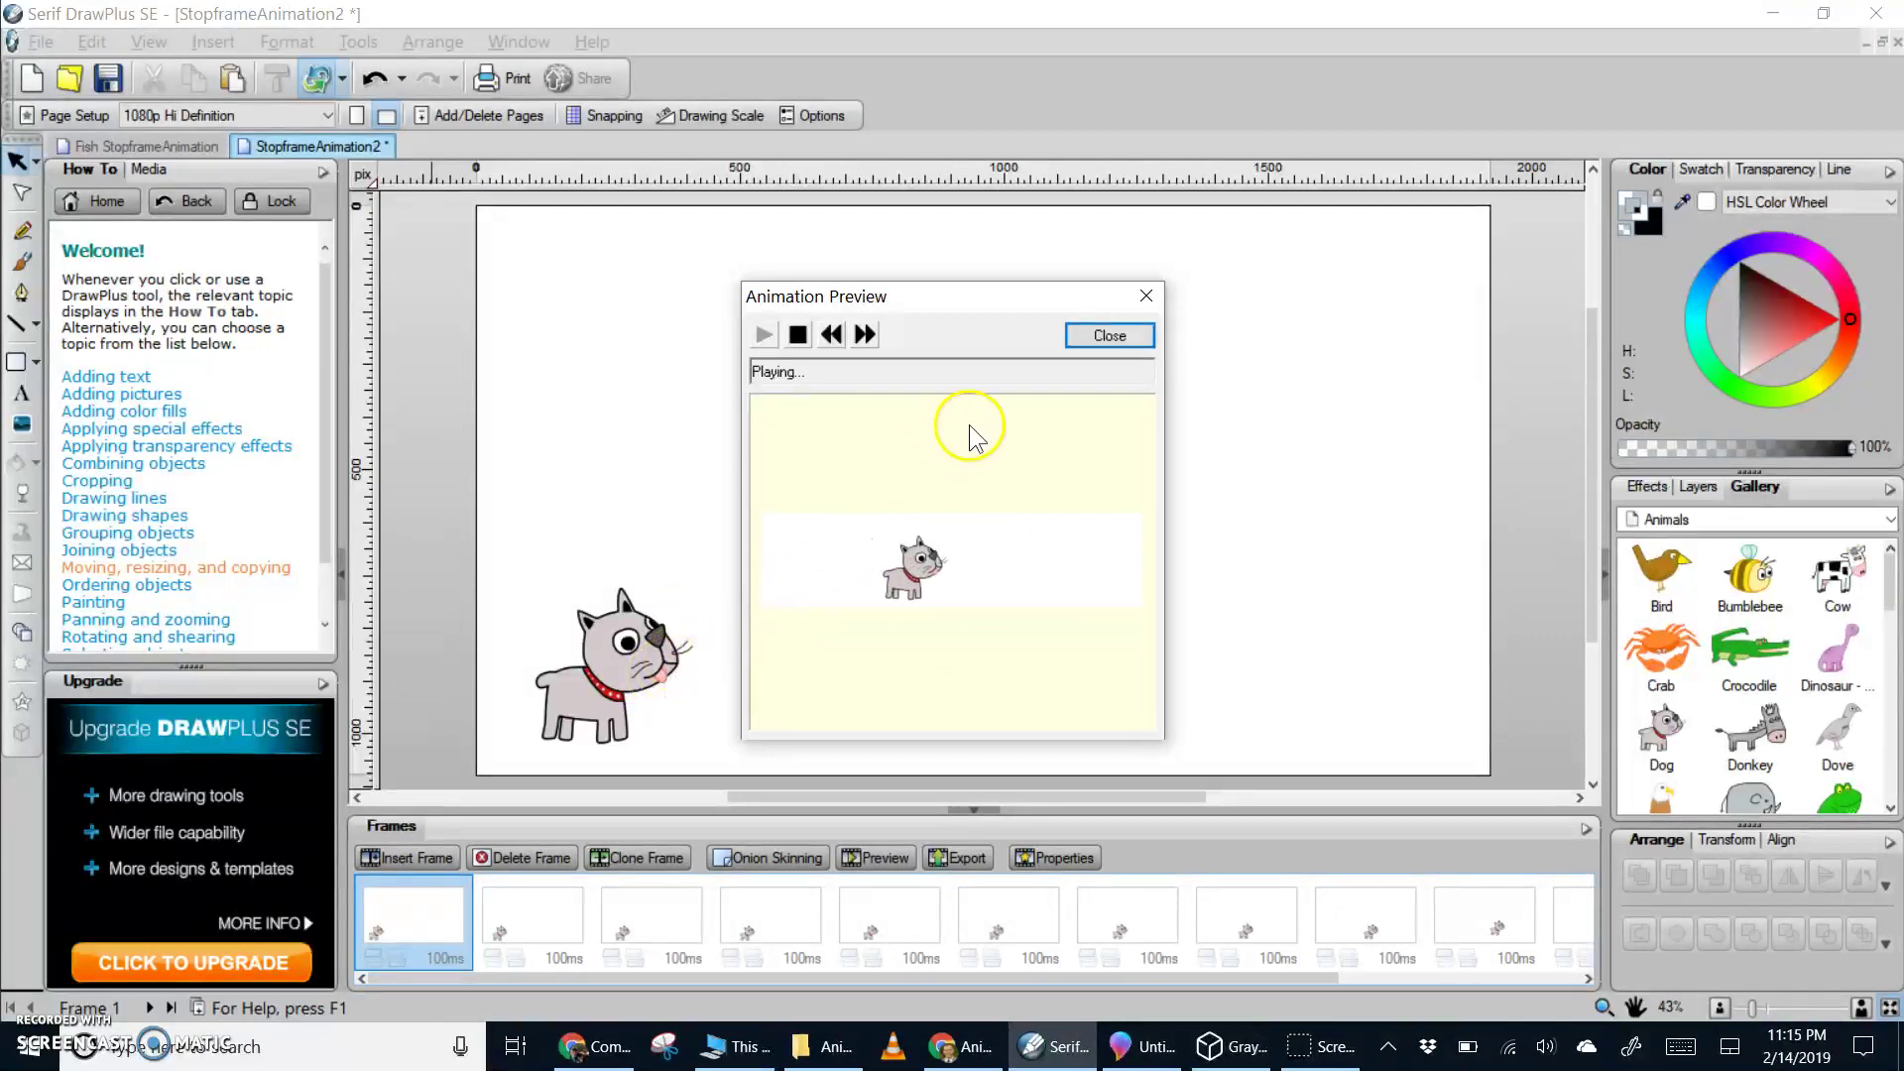
{"action": "left_click", "coordinate": [1139, 342]}
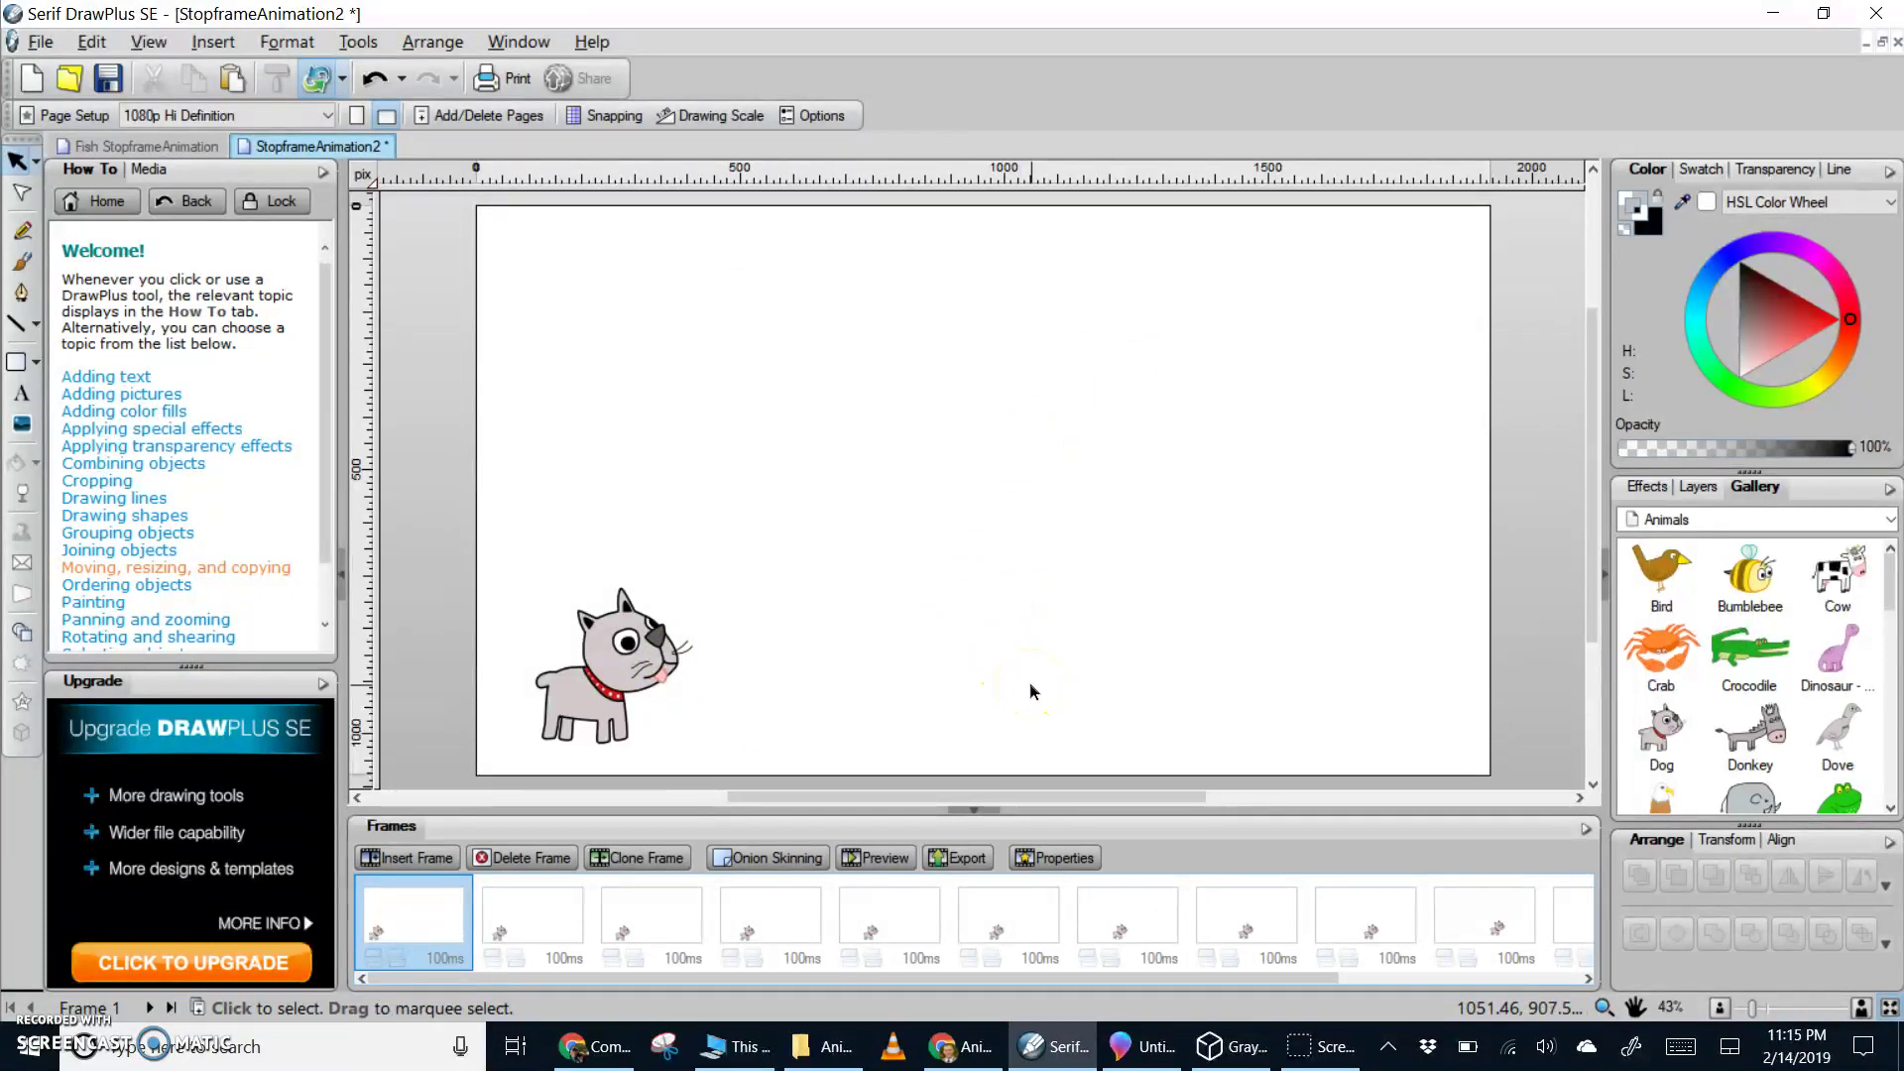
Save the animation as a .dpa in Pictures named 'Dog Animation by' plus the author's name
{"action": "left_click", "coordinate": [40, 44]}
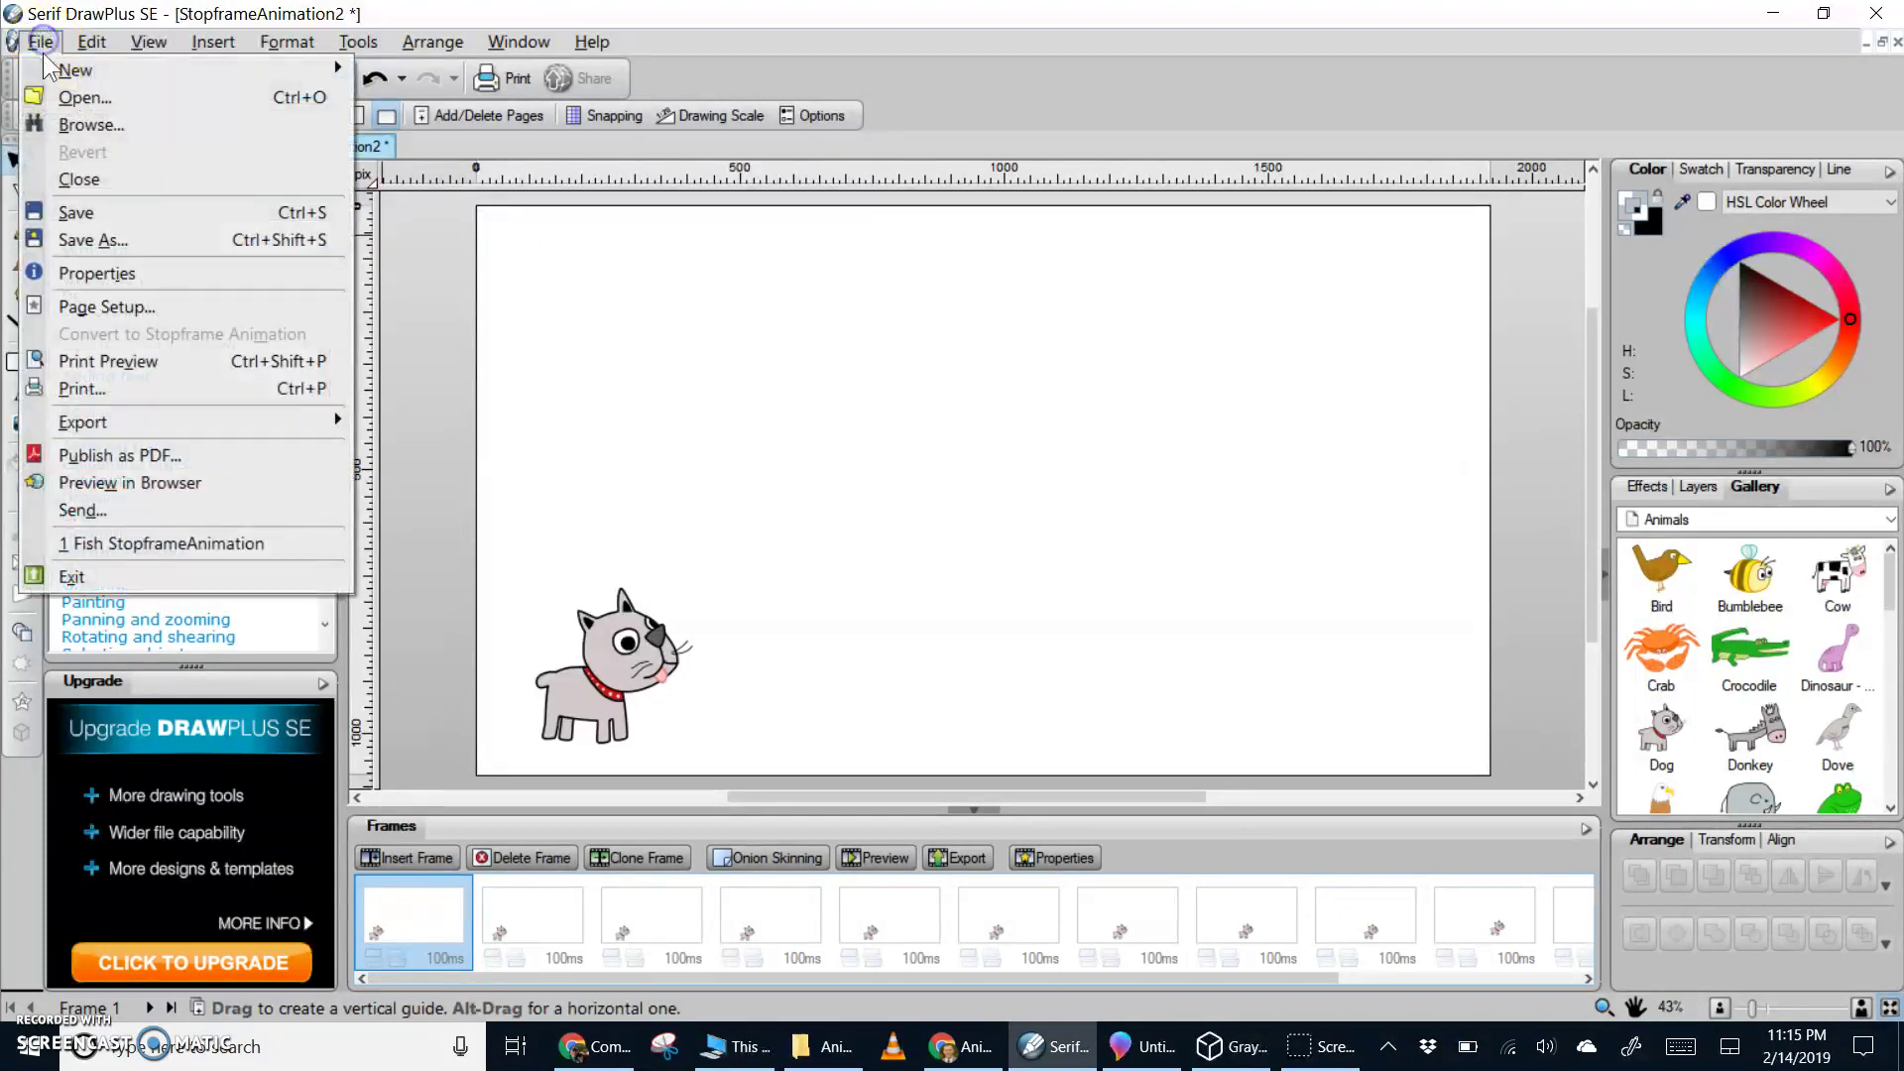
{"action": "left_click", "coordinate": [83, 208]}
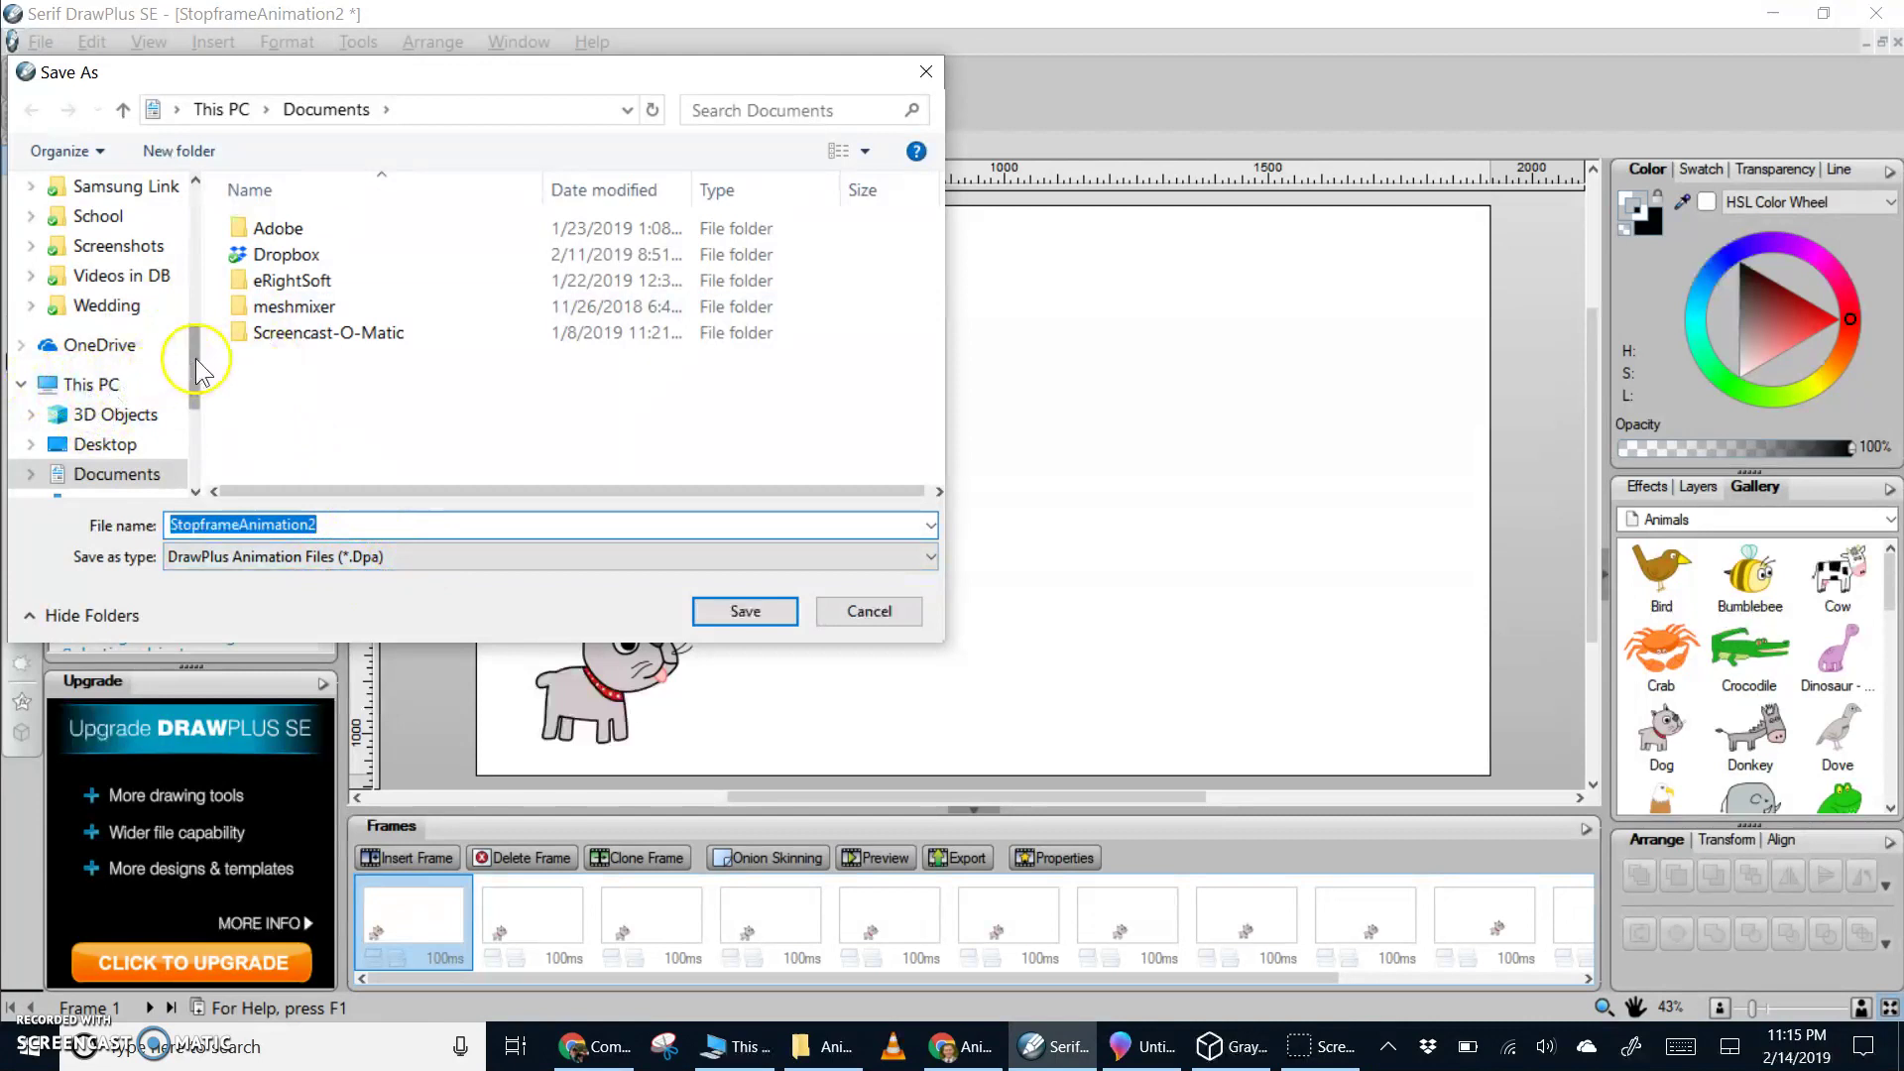
{"action": "left_click_drag", "start_coordinate": [193, 369], "coordinate": [190, 433]}
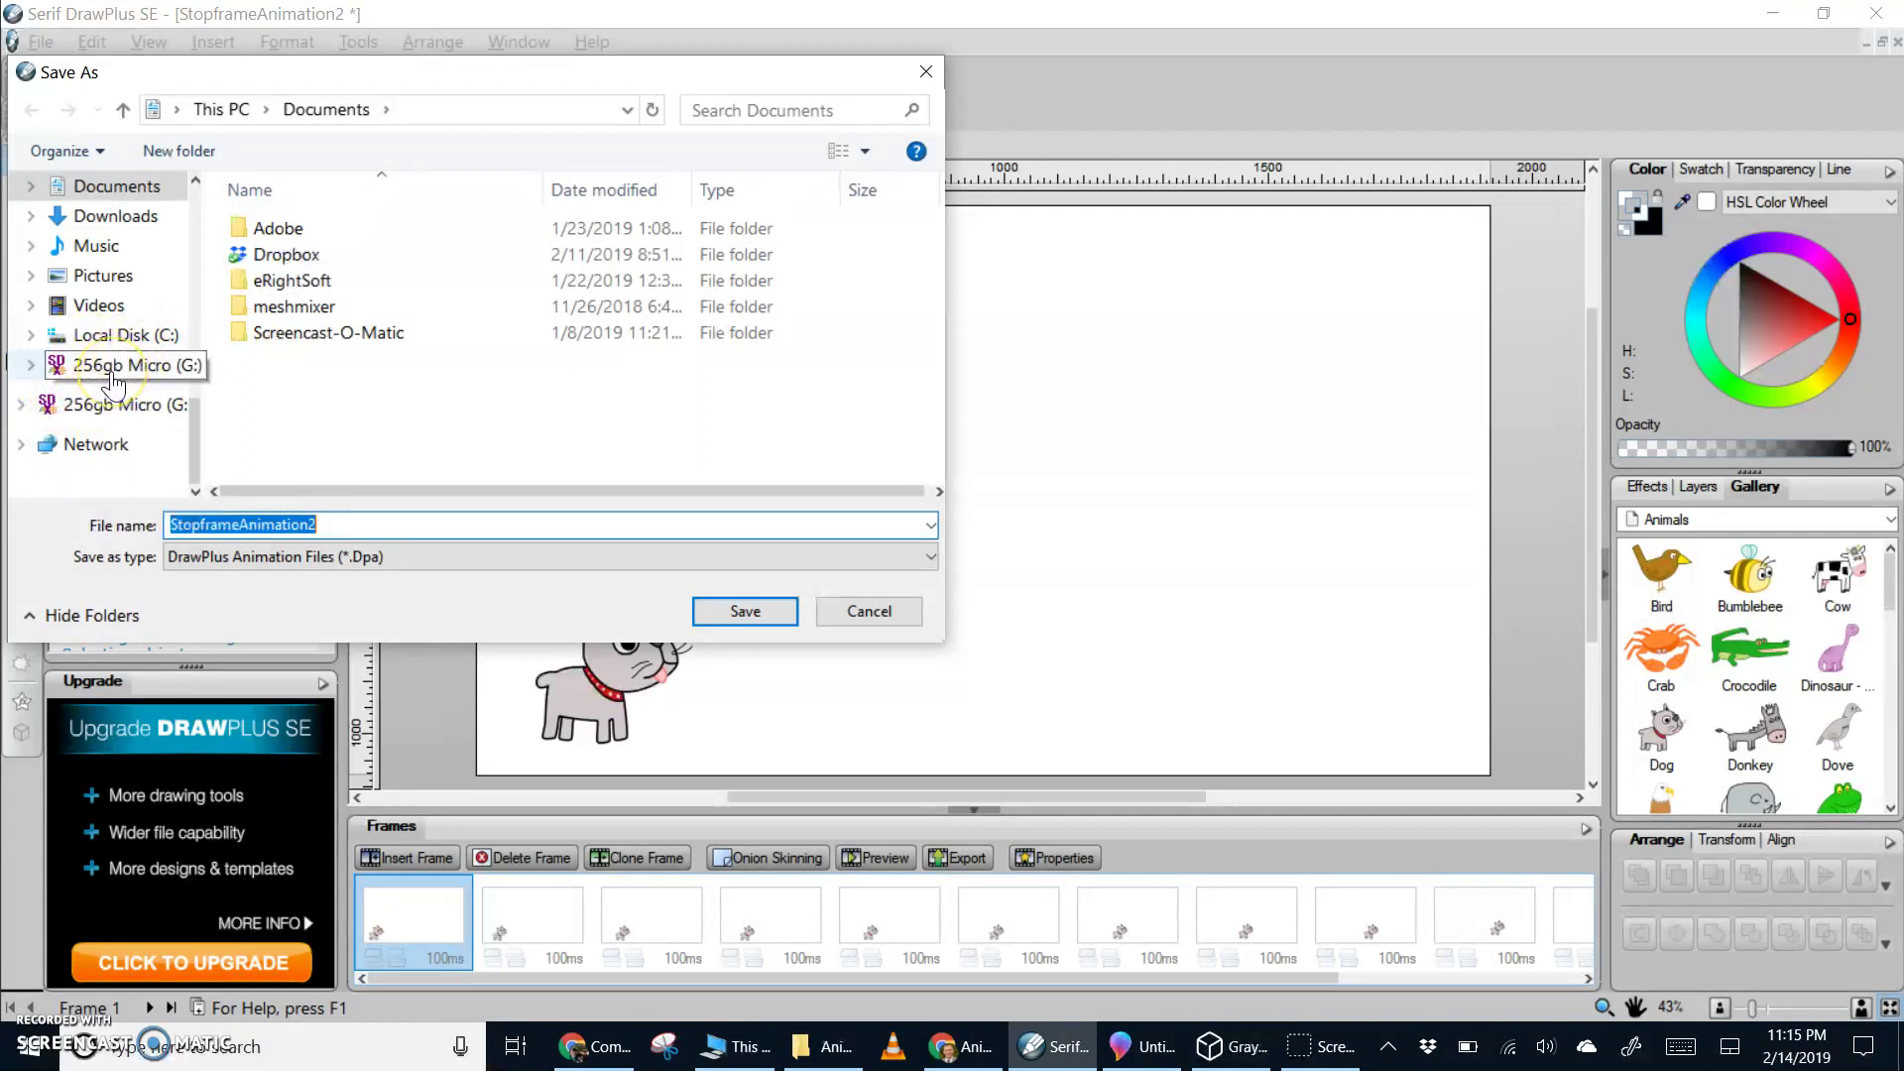
{"action": "left_click", "coordinate": [102, 278]}
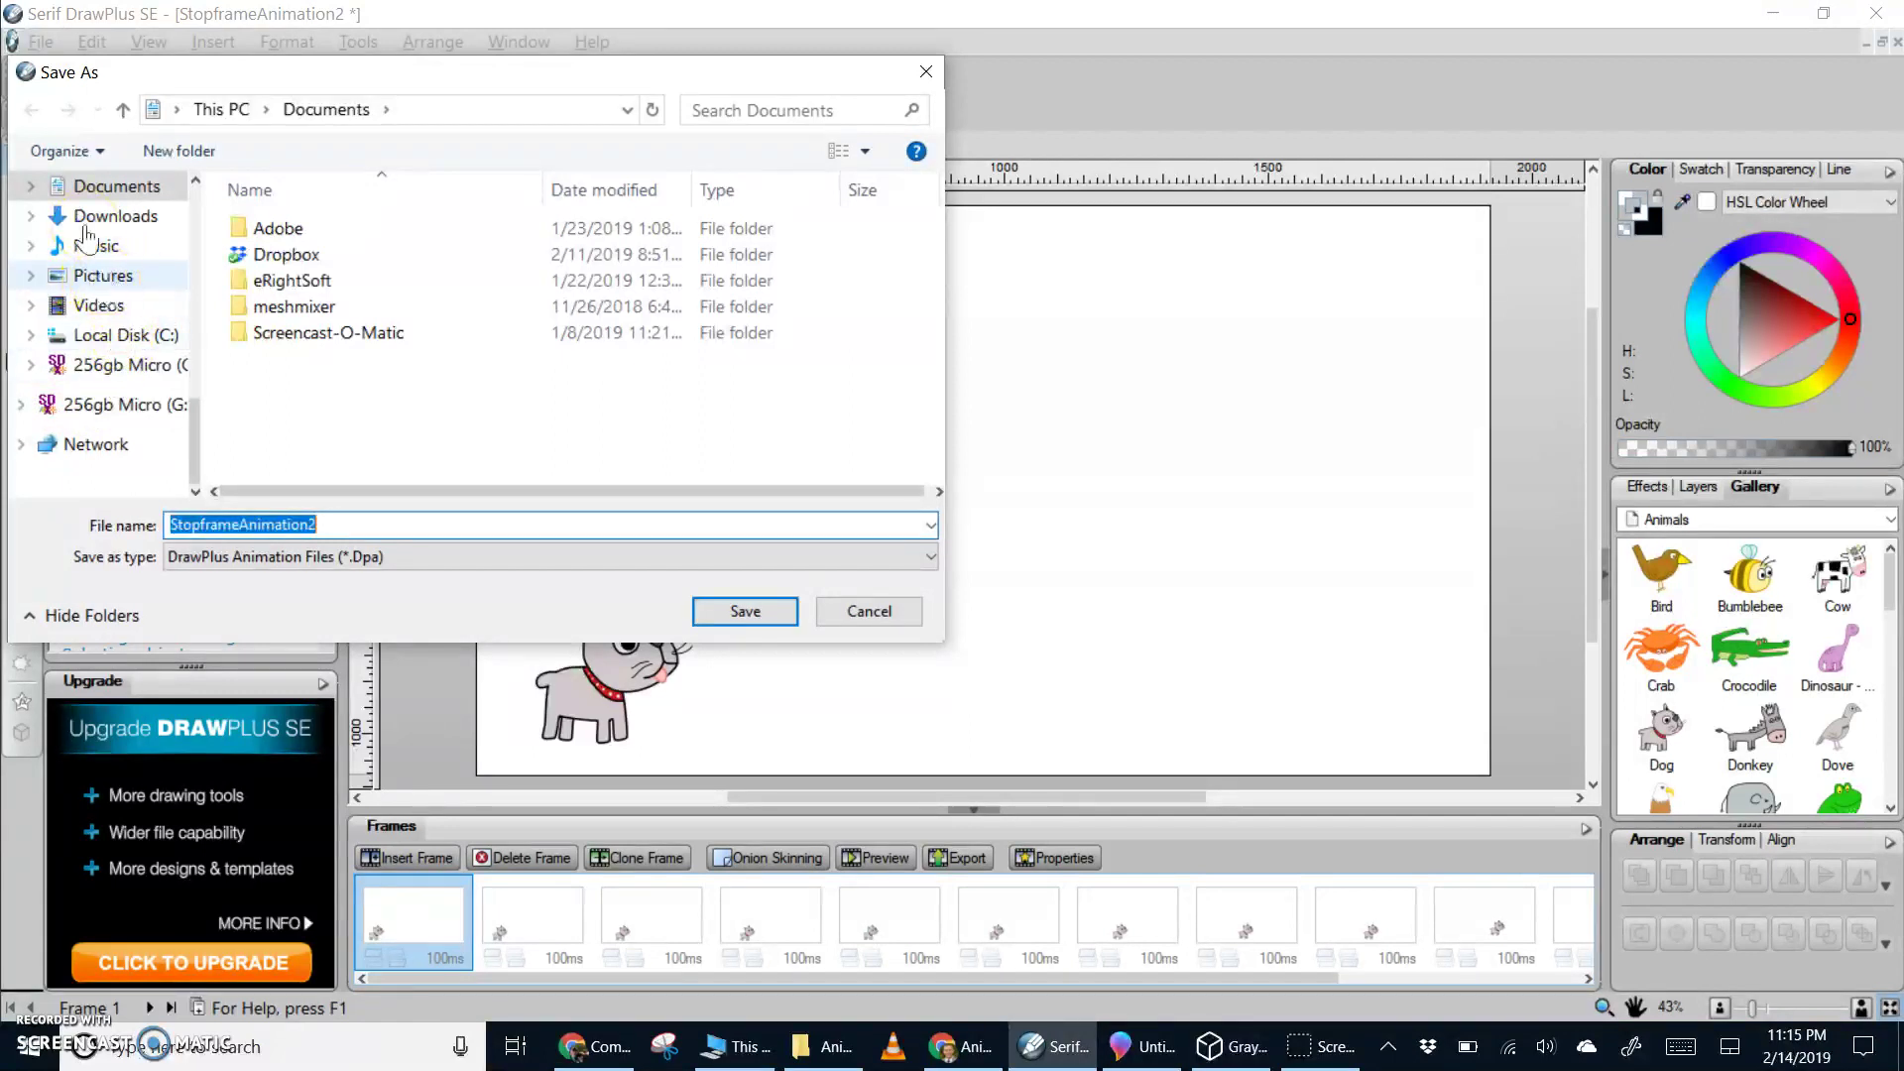
{"action": "left_click", "coordinate": [104, 277]}
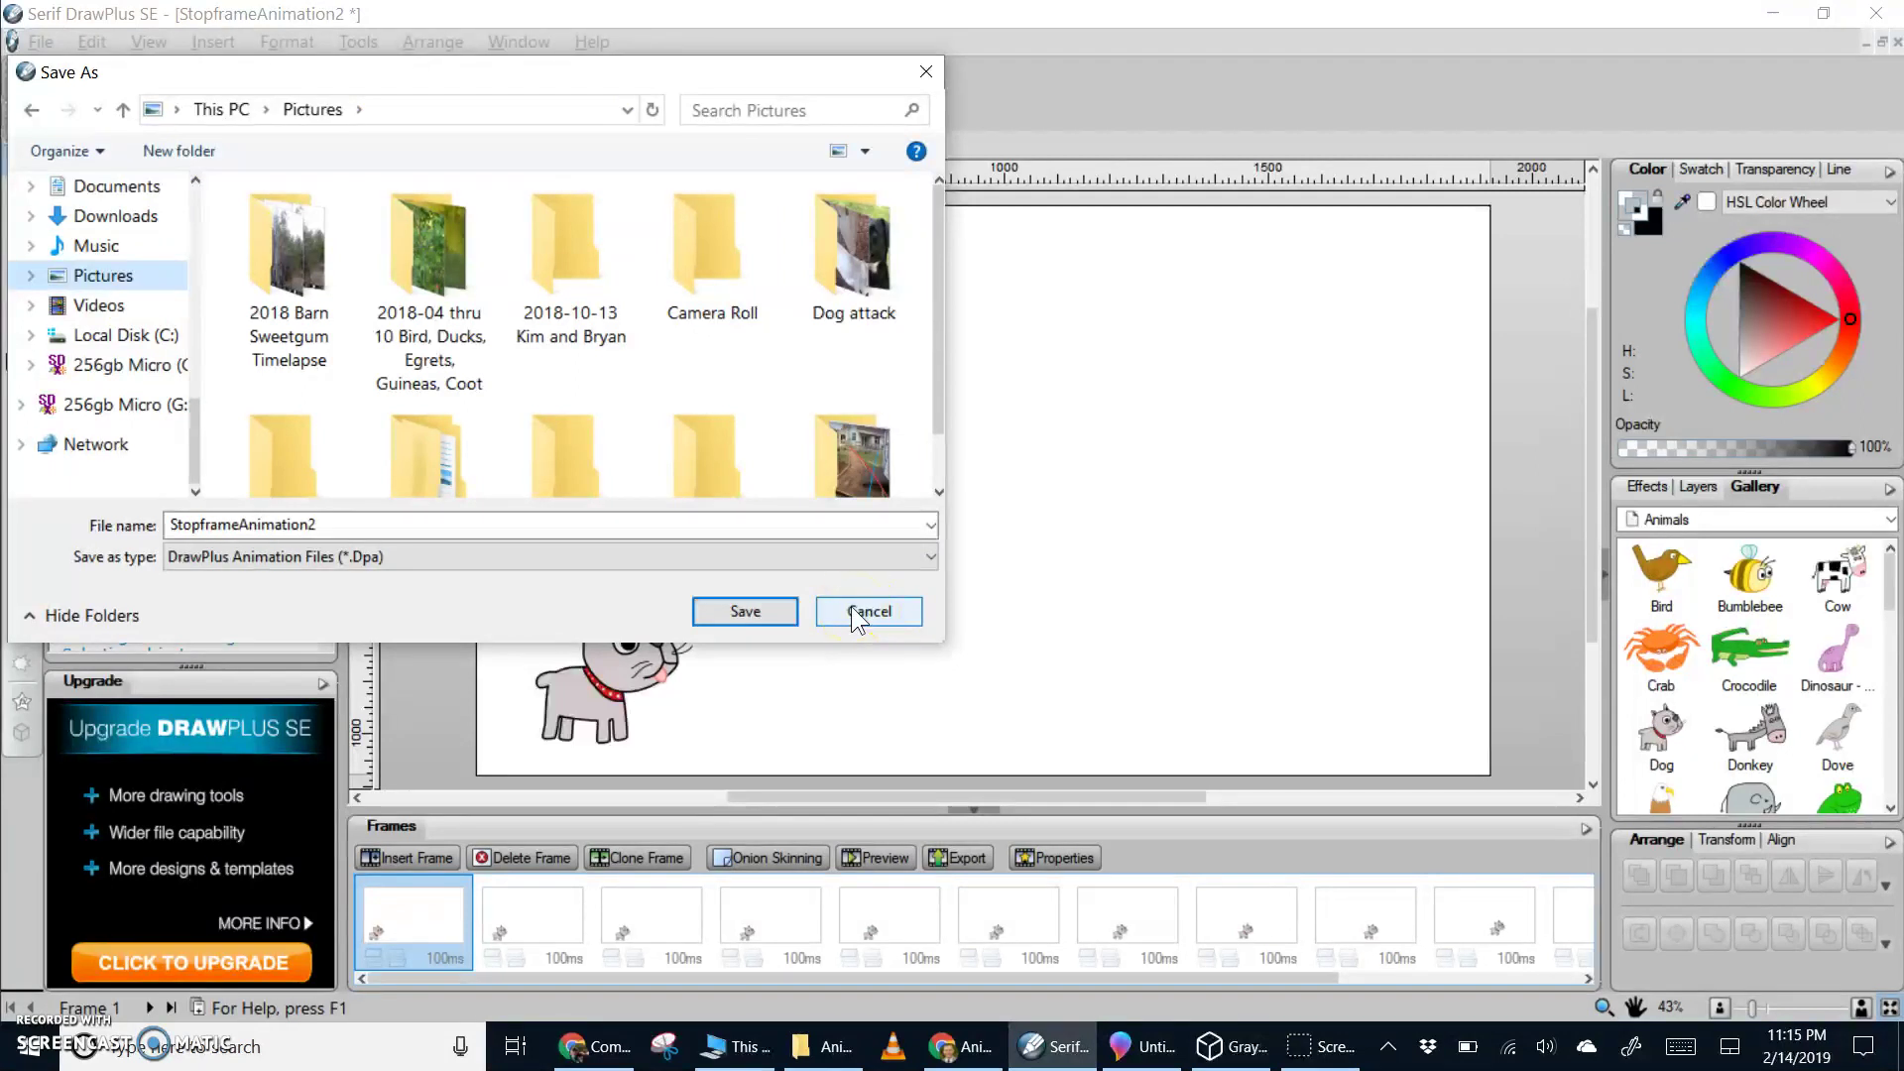
{"action": "double_click", "coordinate": [389, 521]}
{"action": "type", "text": "Dog An"}
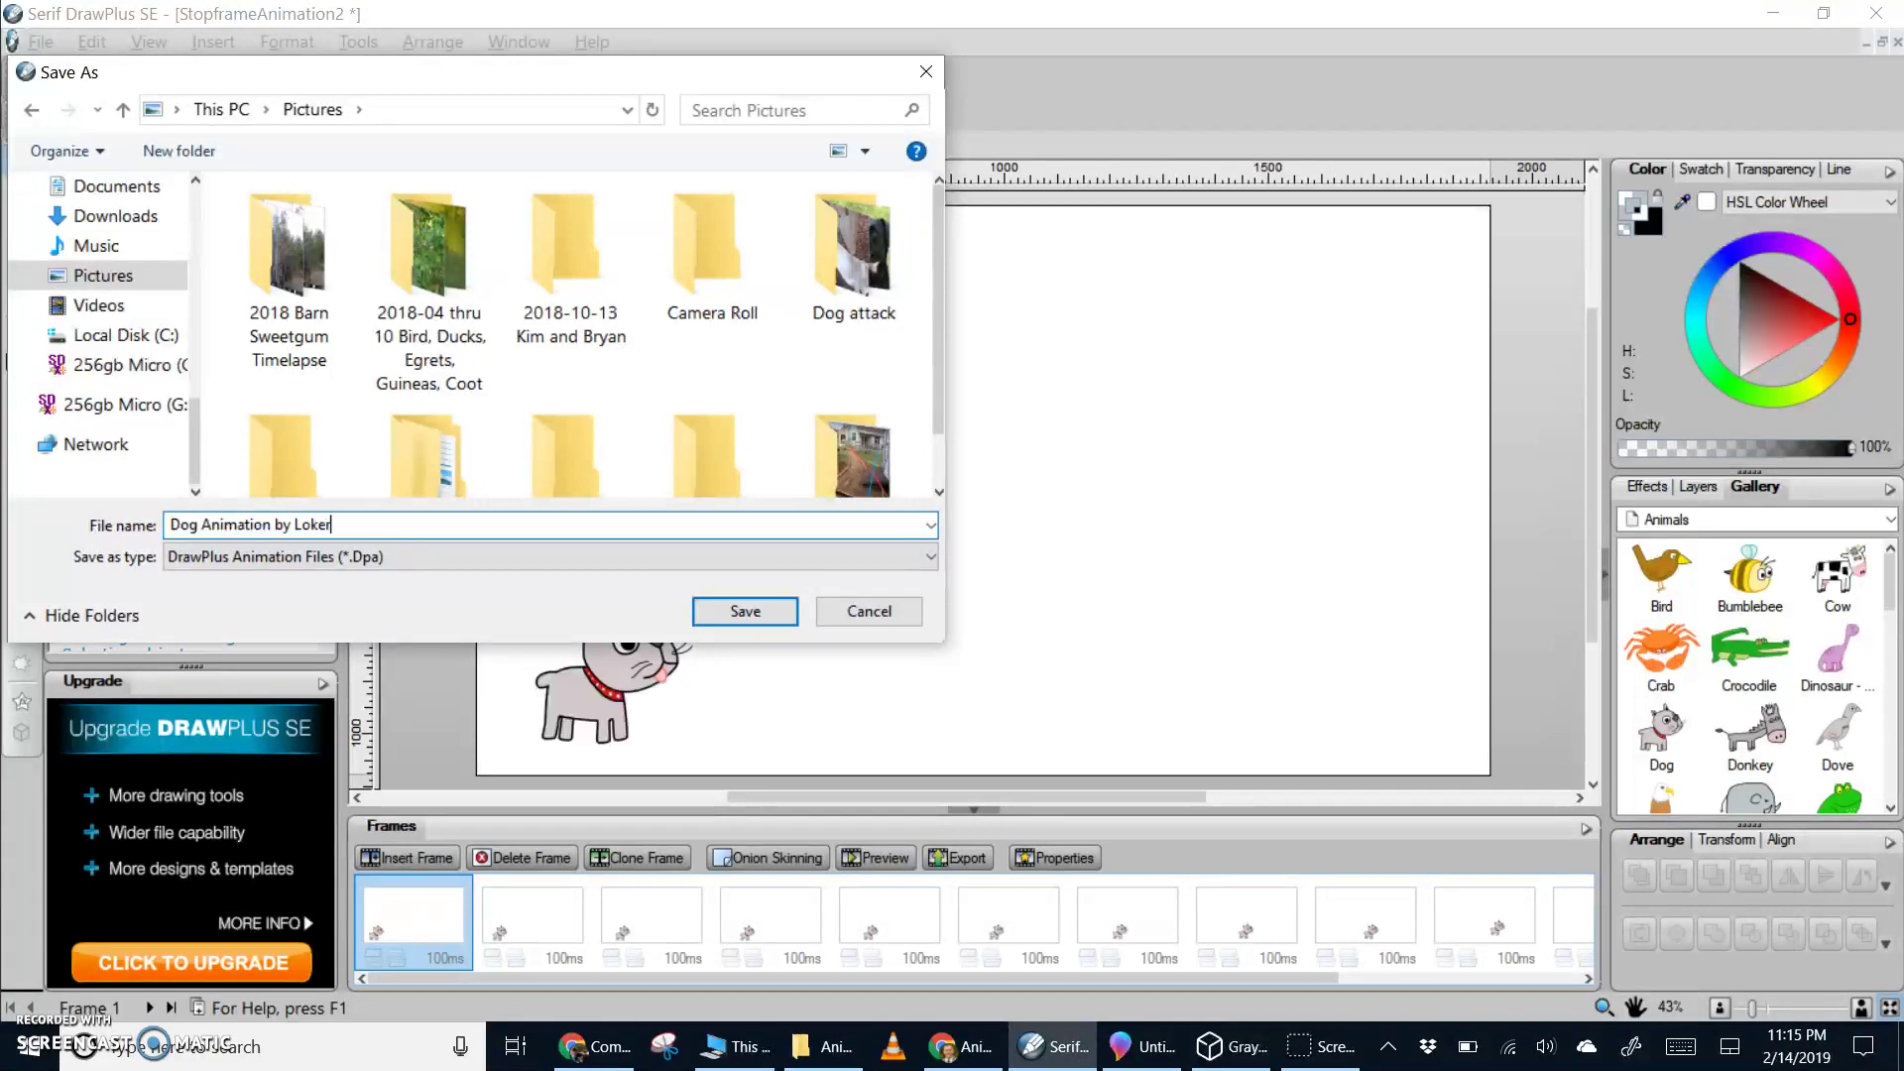
{"action": "left_click", "coordinate": [739, 611]}
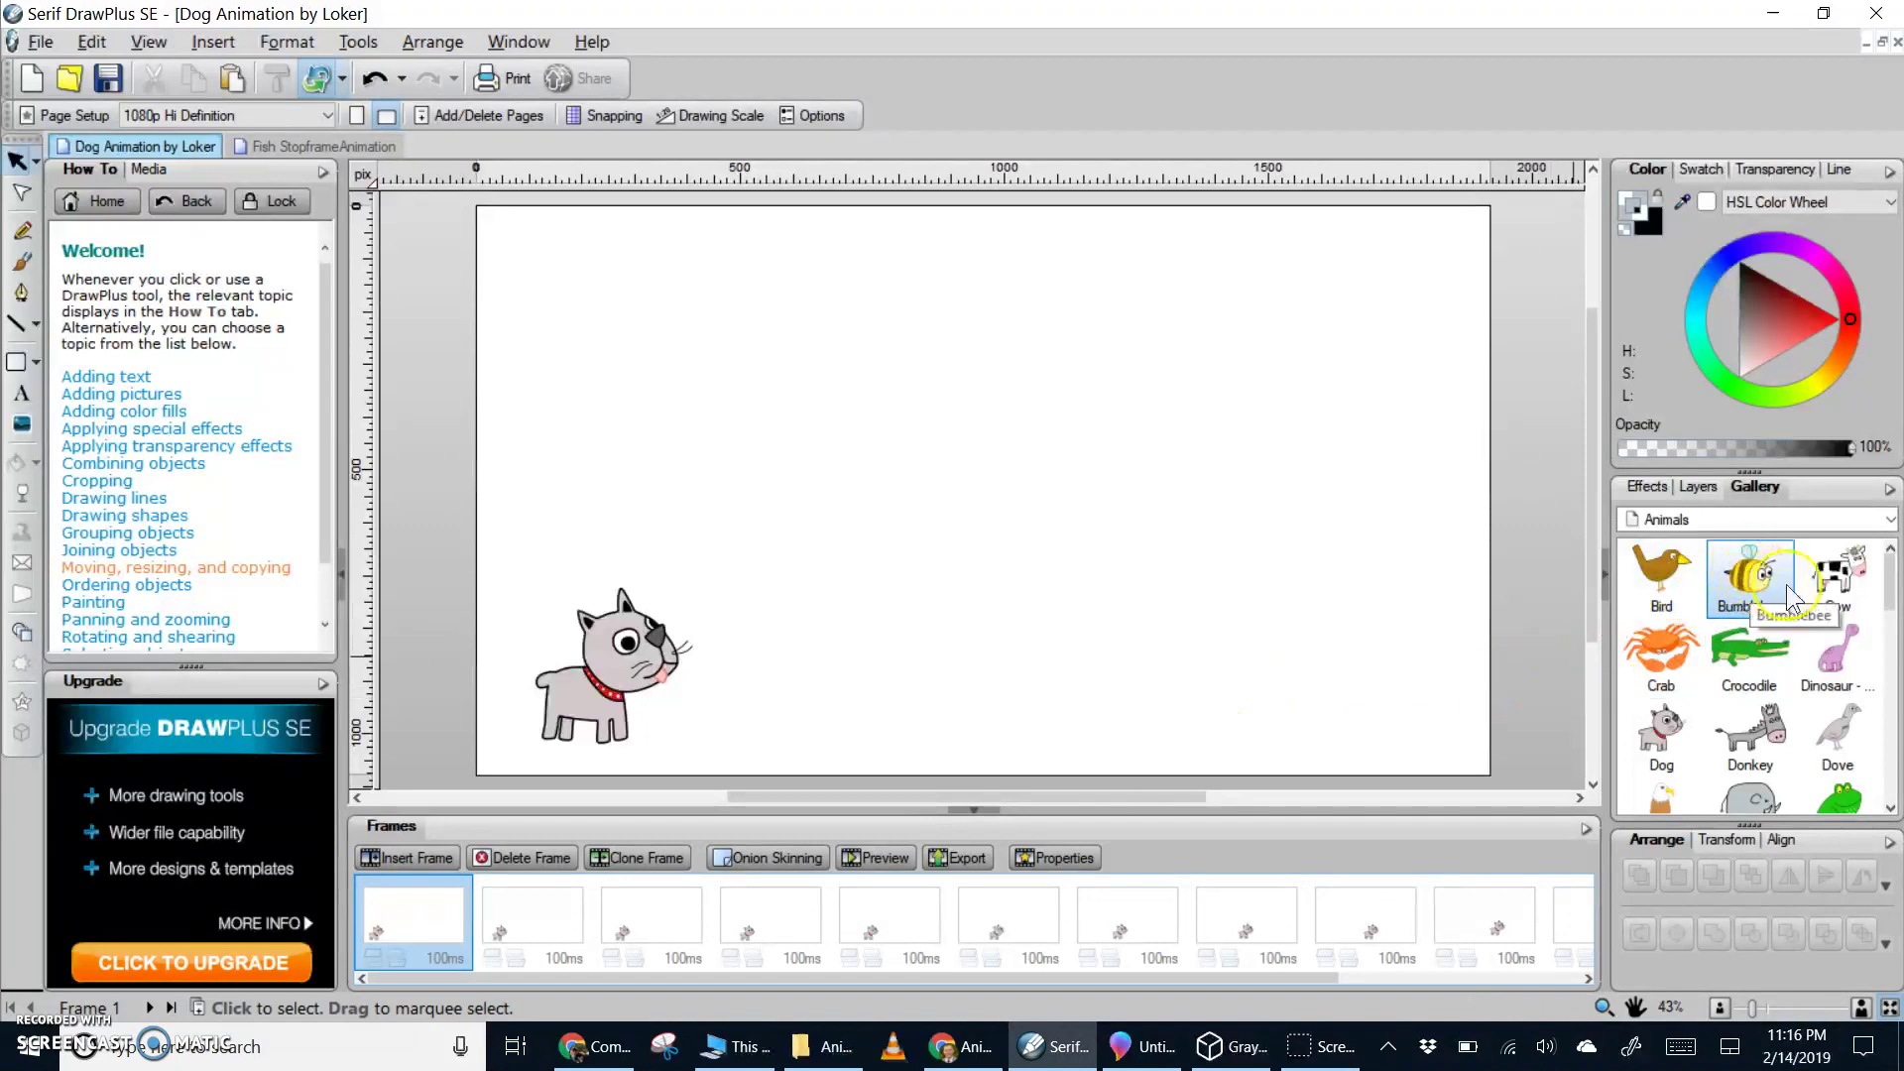
Browse the Gallery's Home and Hobbies & Leisure categories, then switch to Buildings
{"action": "left_click_drag", "start_coordinate": [1831, 581], "coordinate": [1873, 551]}
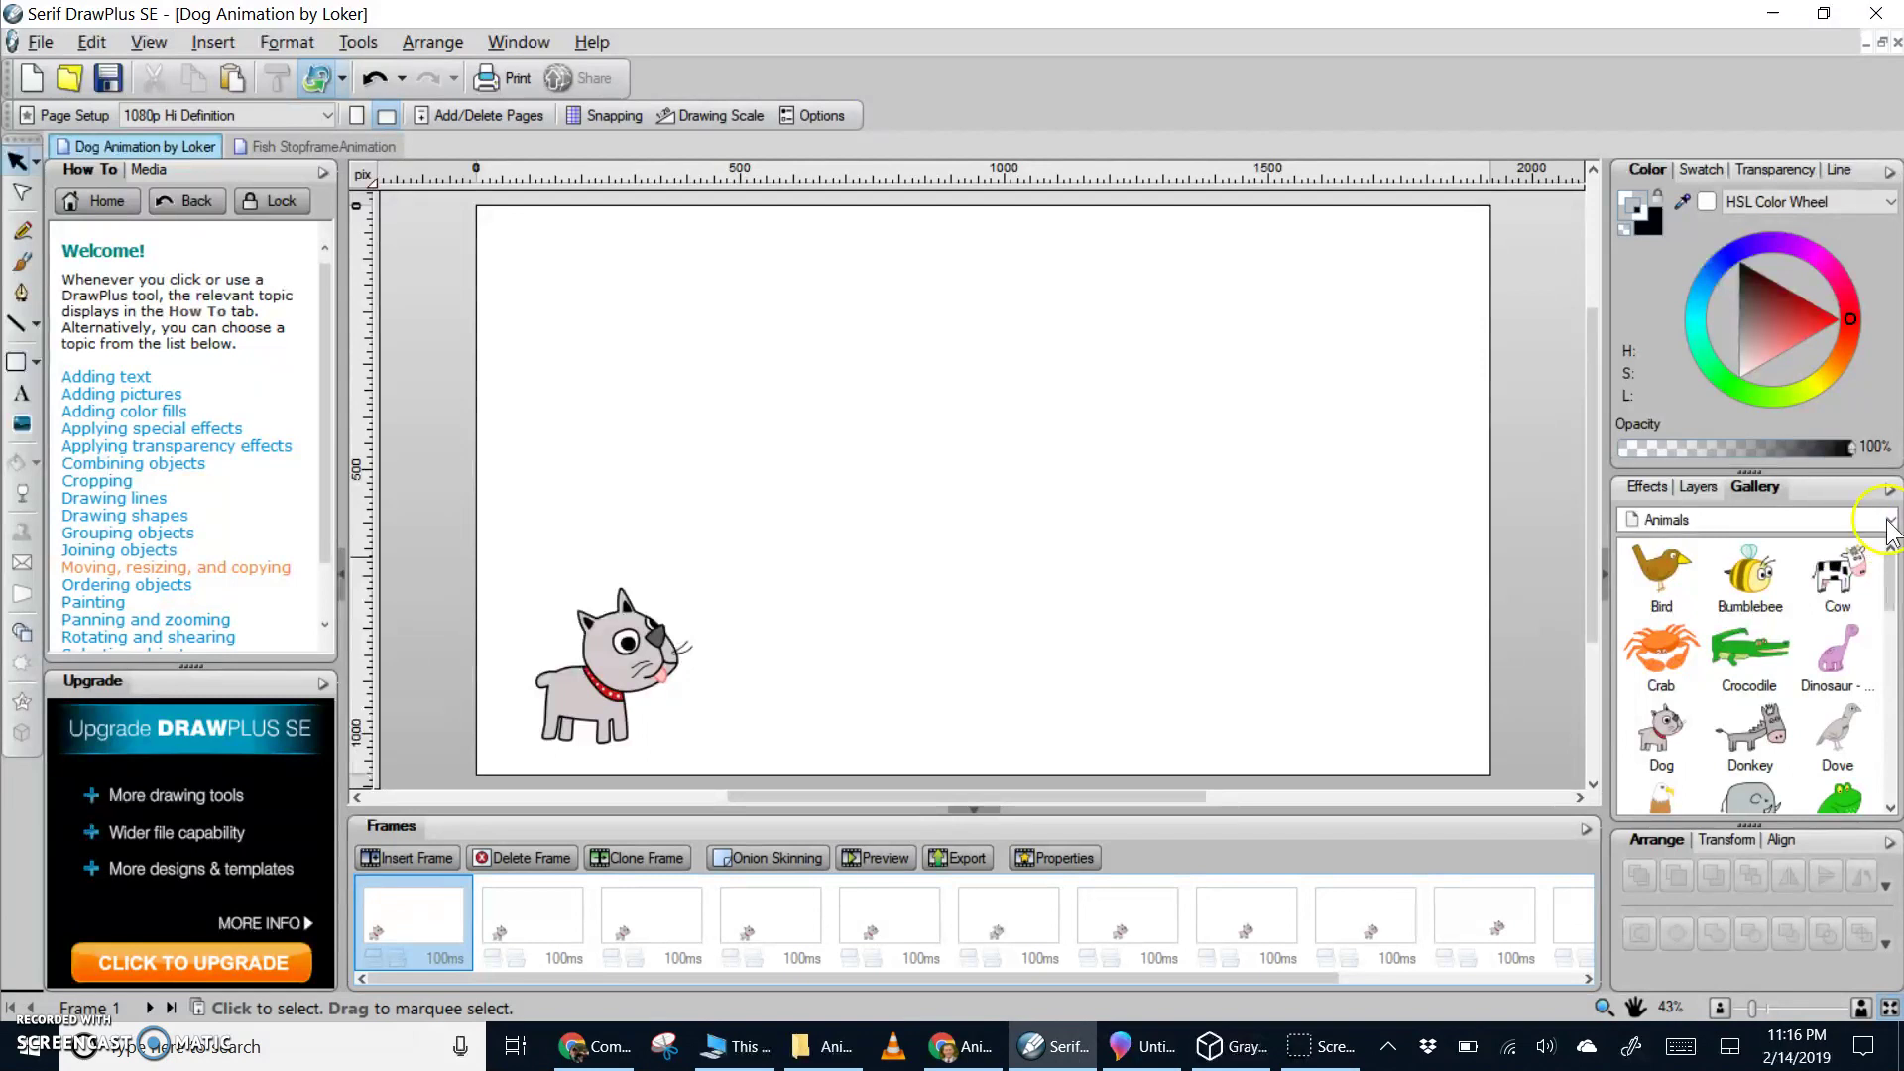
{"action": "left_click", "coordinate": [1889, 519]}
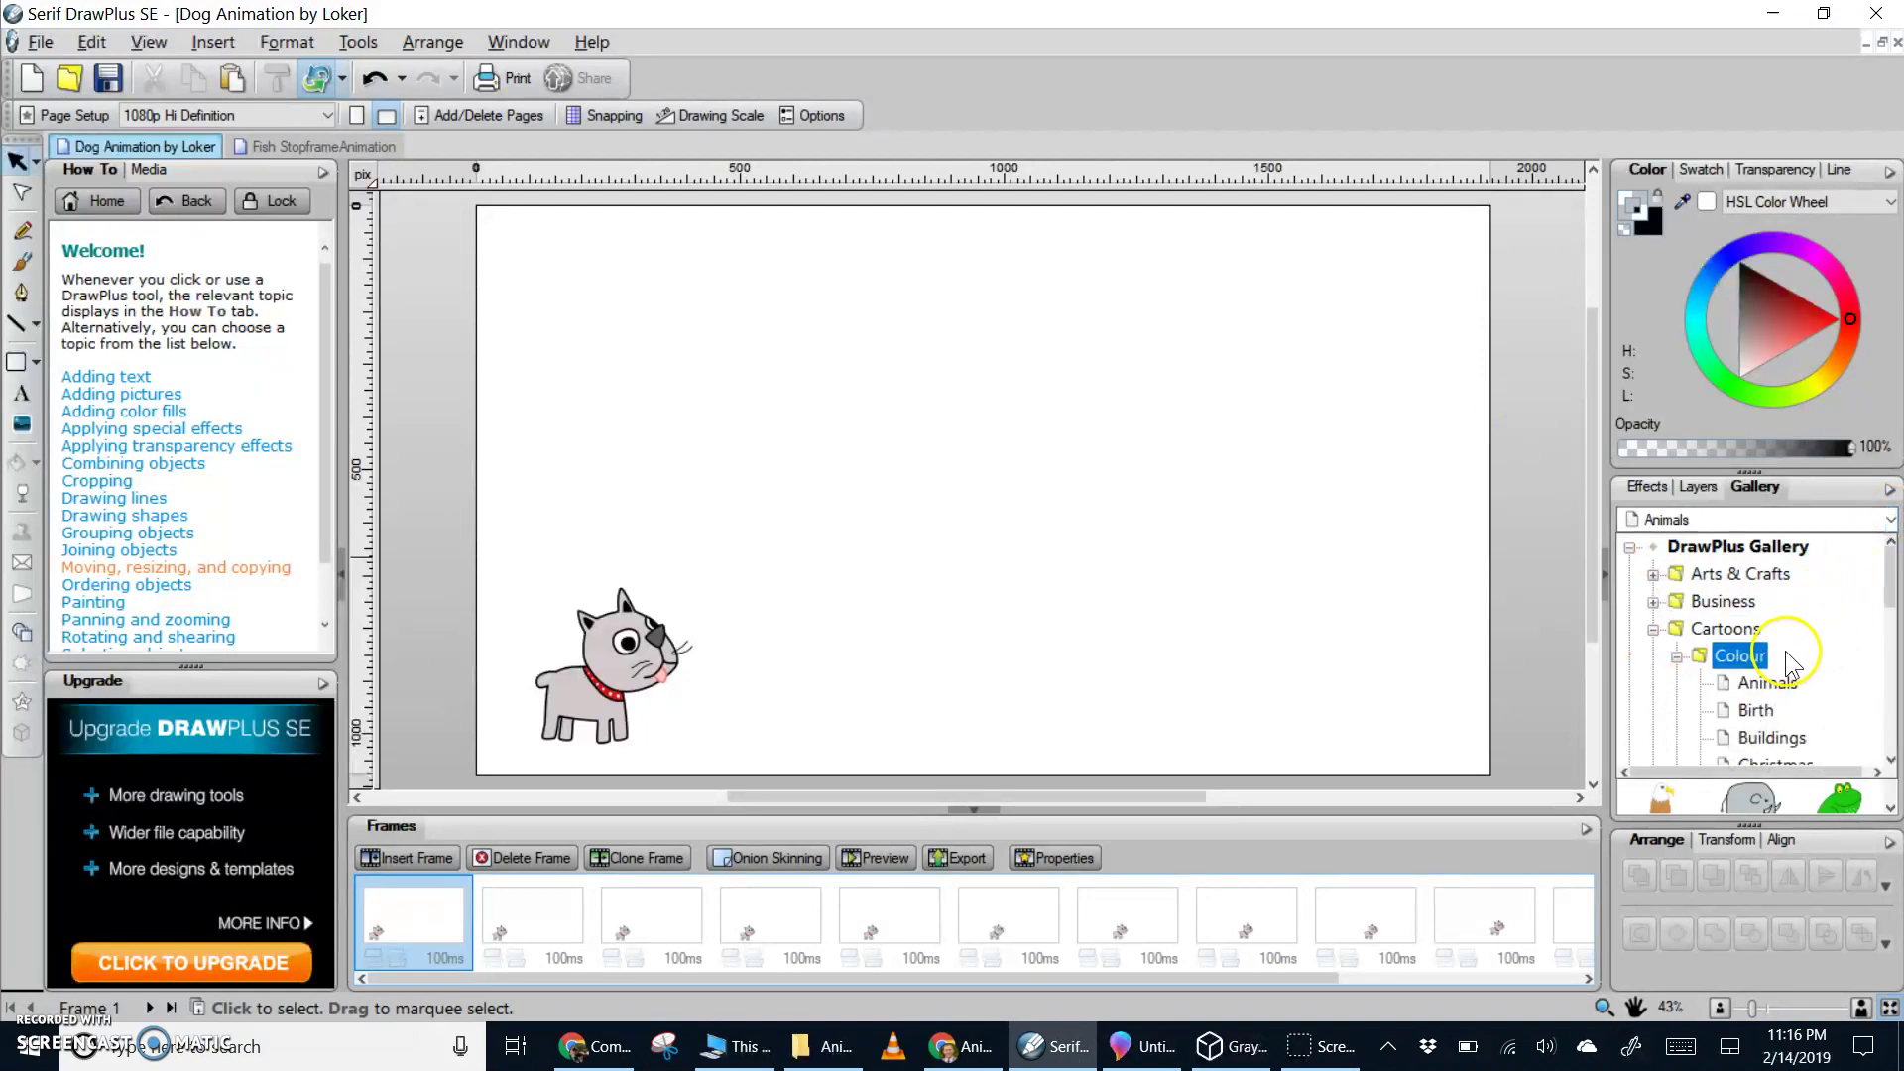
{"action": "scroll", "coordinate": [1736, 645], "scroll_direction": "down", "scroll_amount": 5}
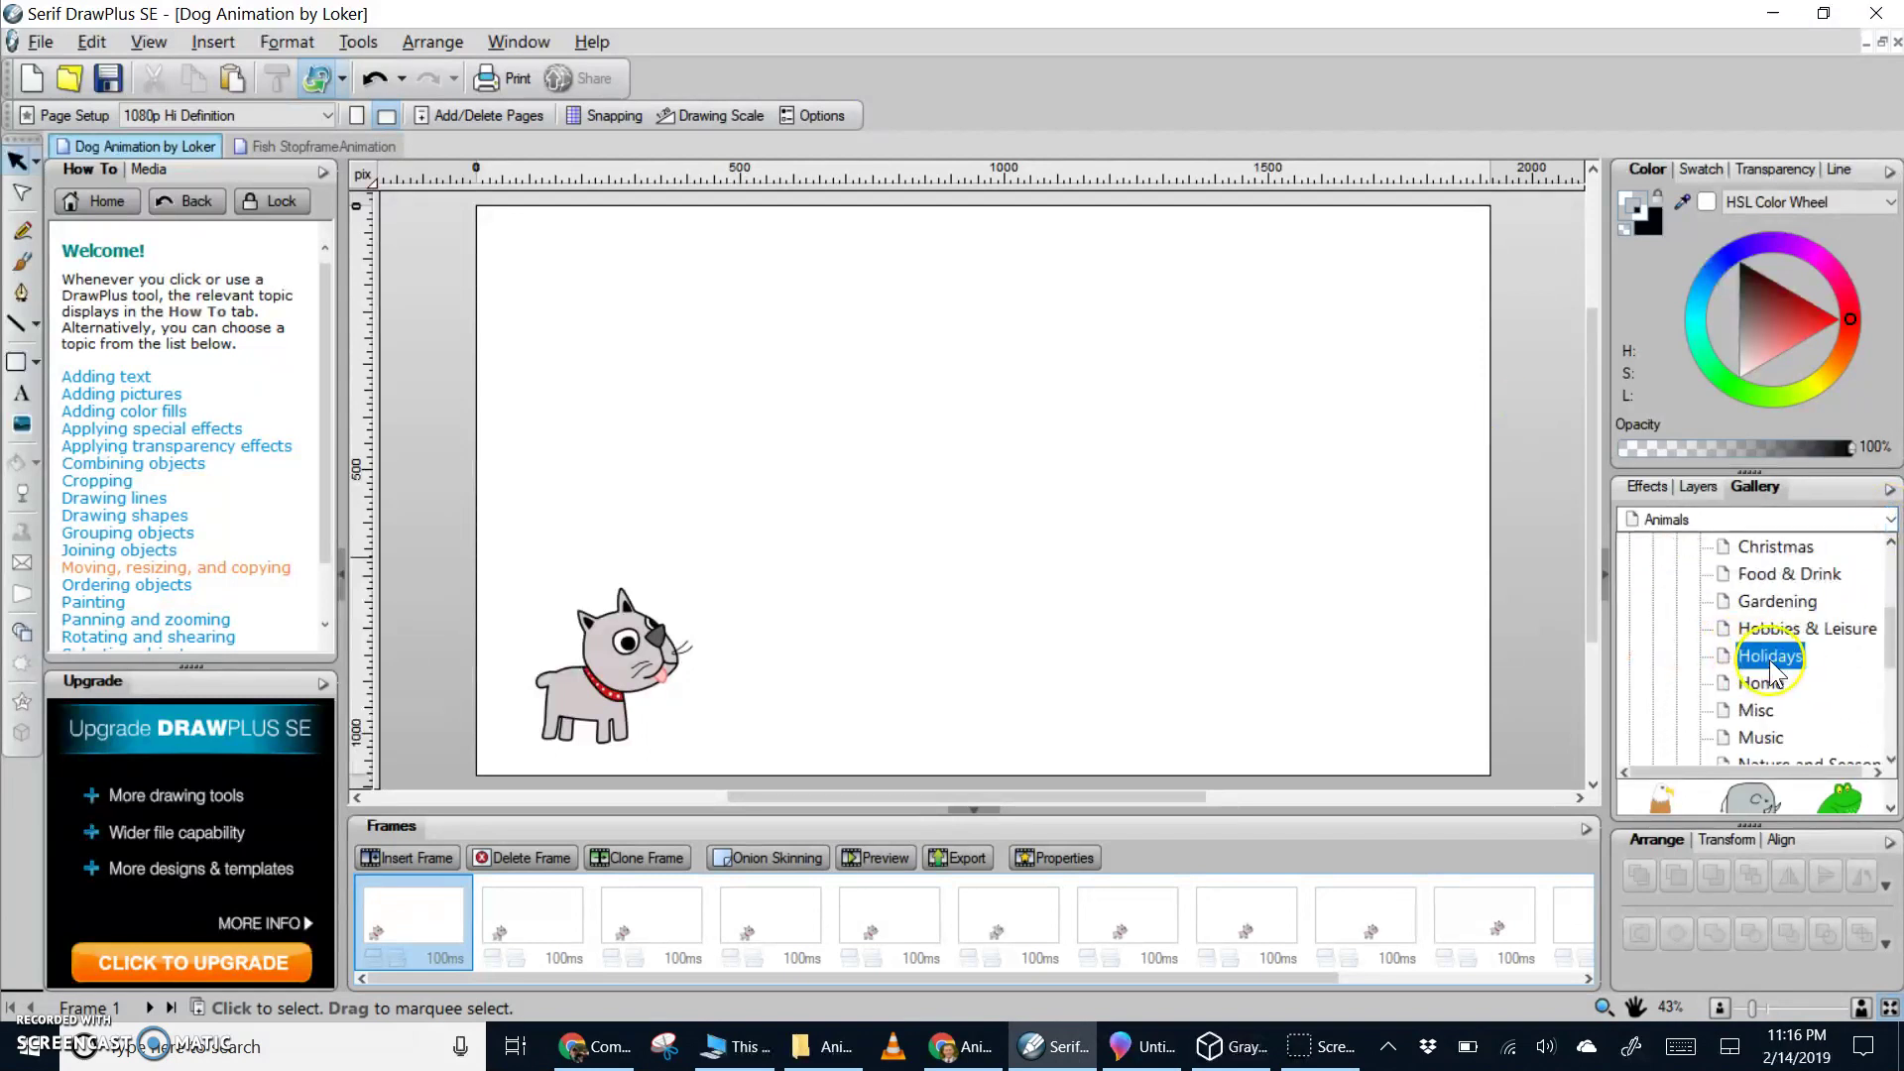
{"action": "scroll", "coordinate": [1746, 685], "scroll_direction": "down", "scroll_amount": 1}
{"action": "scroll", "coordinate": [1714, 700], "scroll_direction": "up", "scroll_amount": 4}
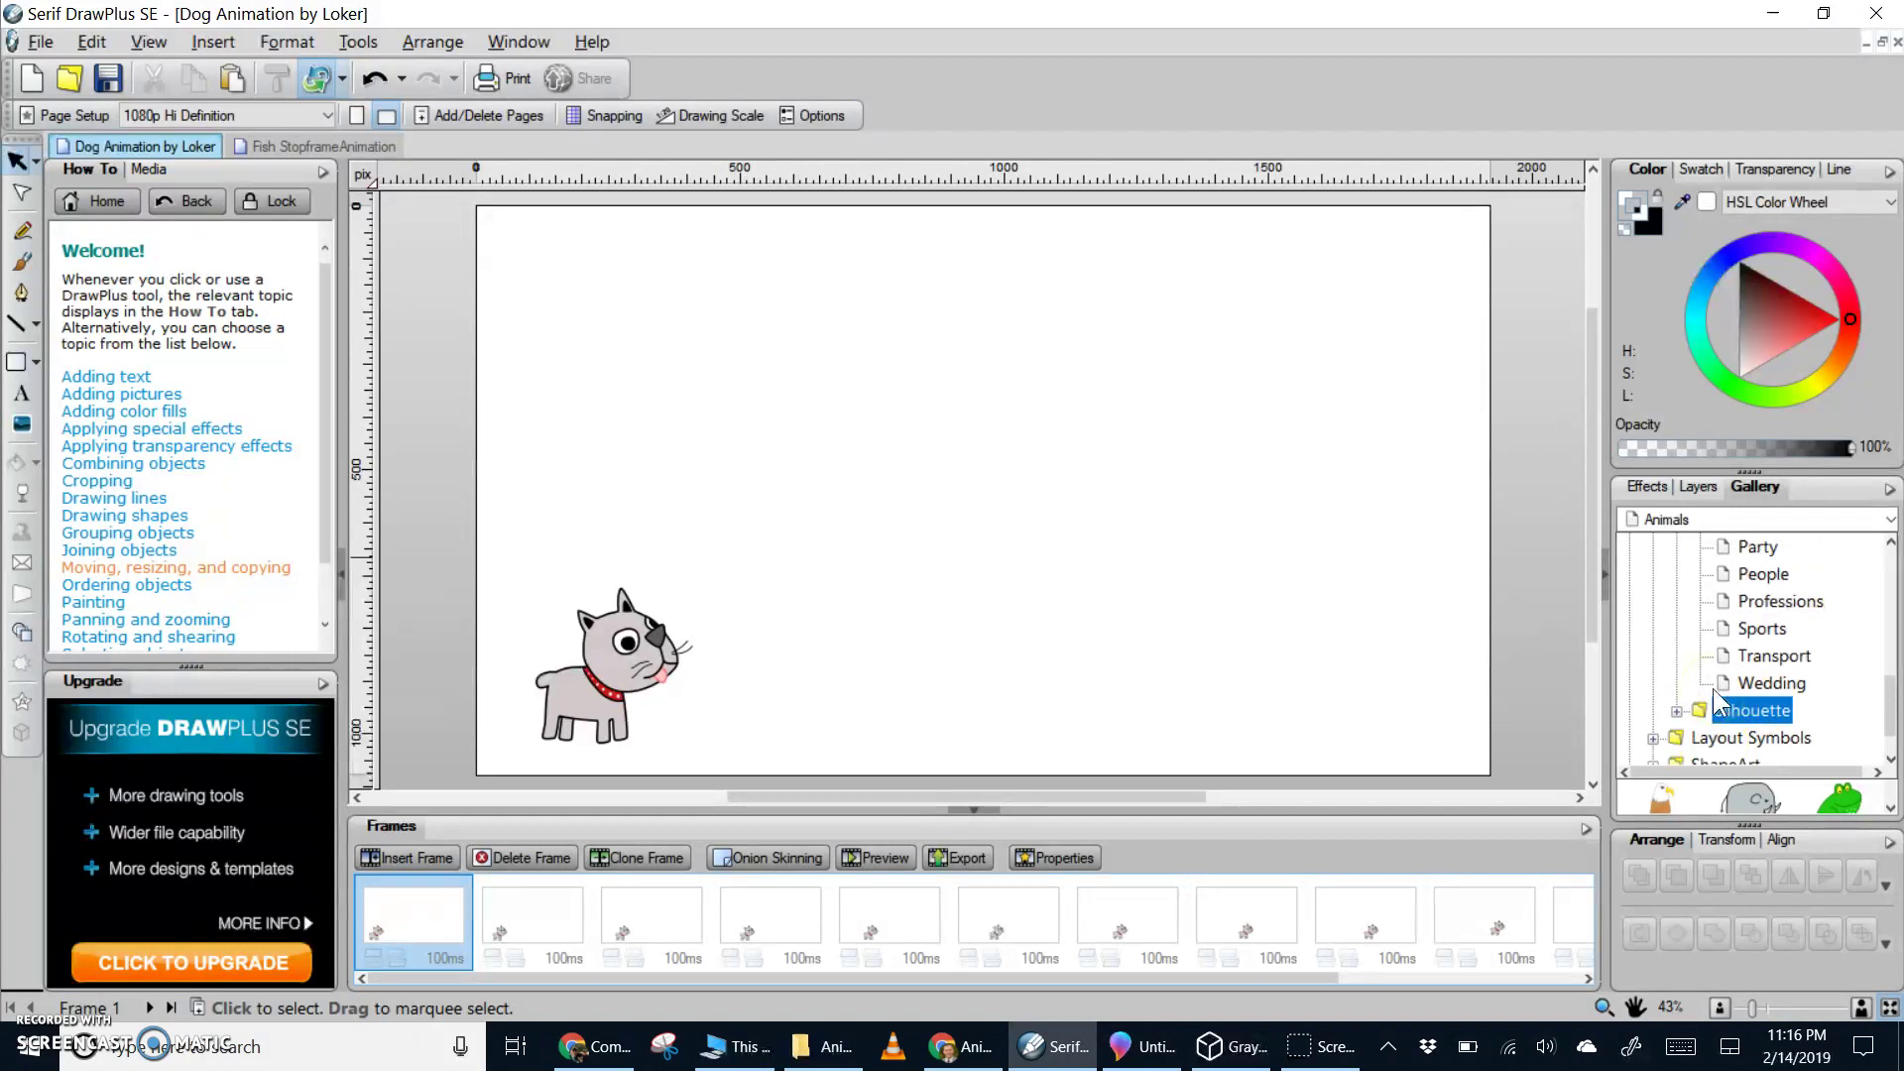
{"action": "scroll", "coordinate": [1783, 657], "scroll_direction": "up", "scroll_amount": 2}
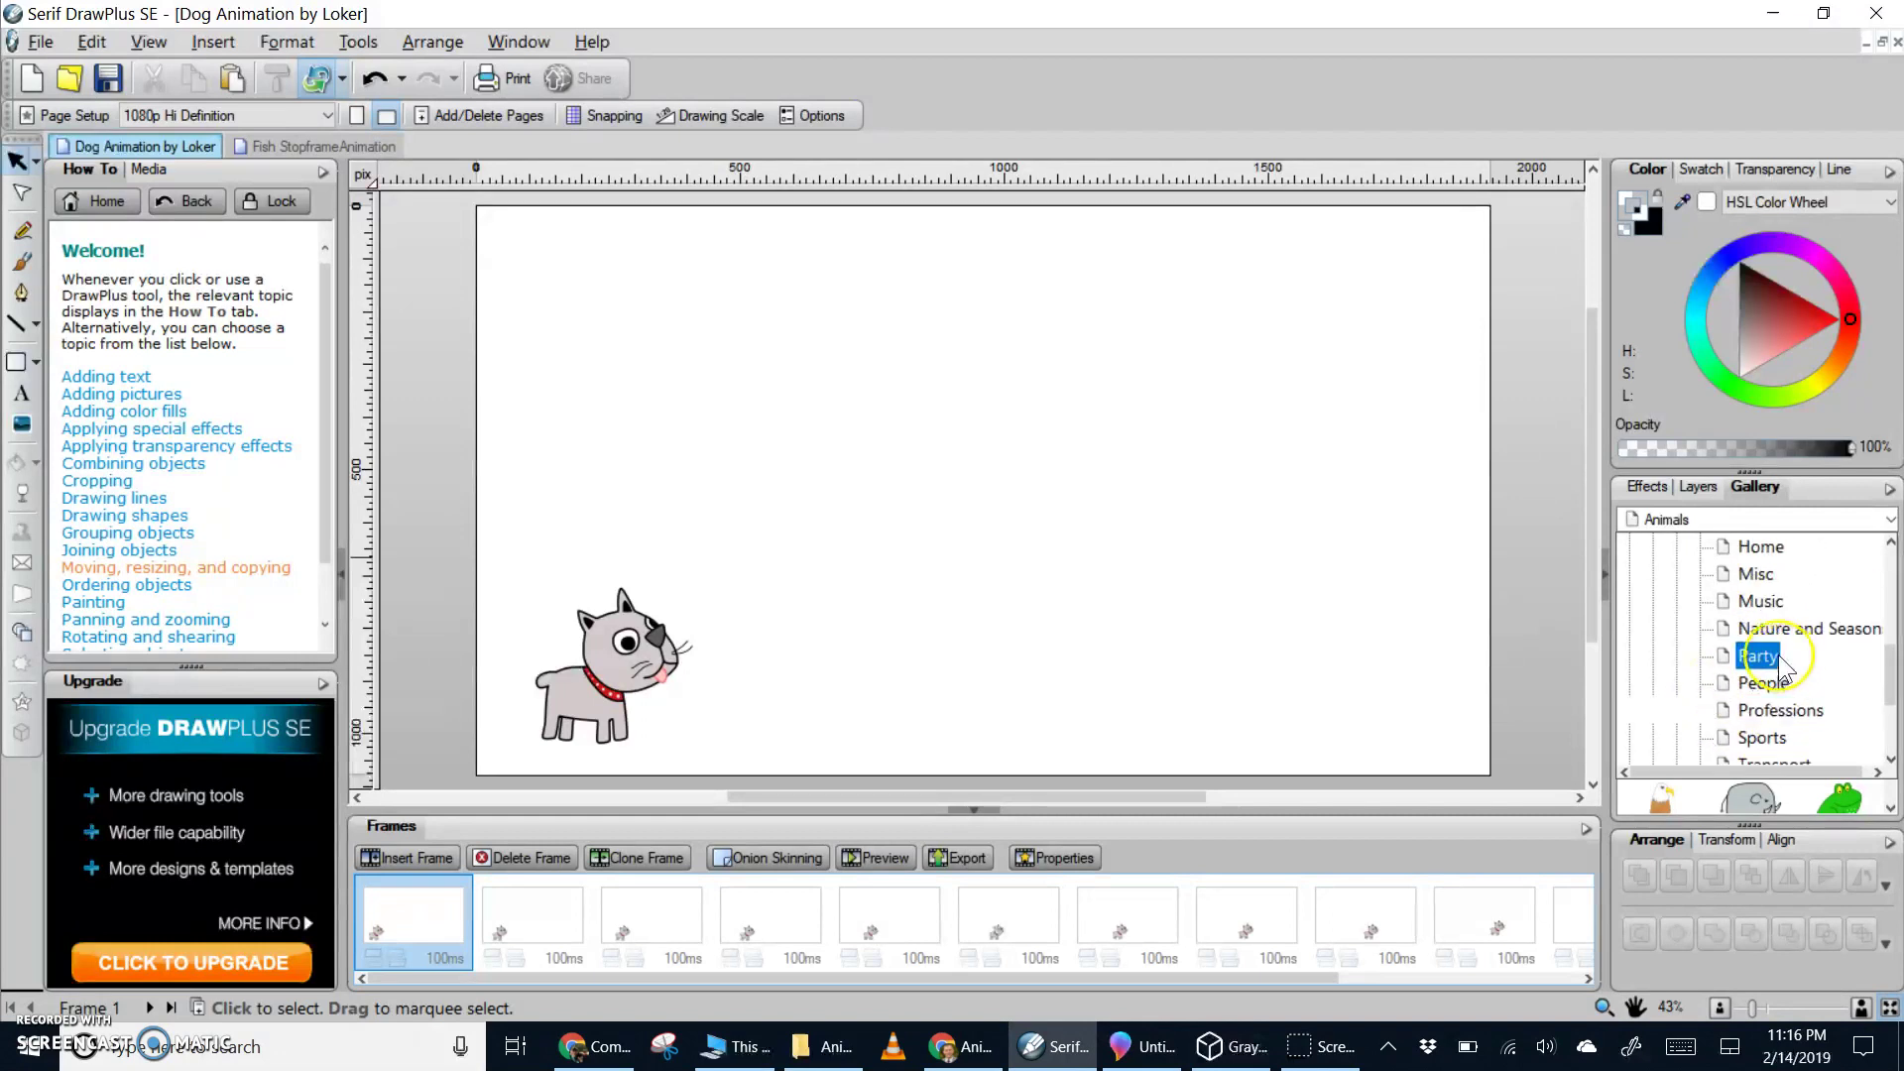
{"action": "scroll", "coordinate": [1763, 649], "scroll_direction": "up", "scroll_amount": 2}
{"action": "left_click", "coordinate": [1760, 601]}
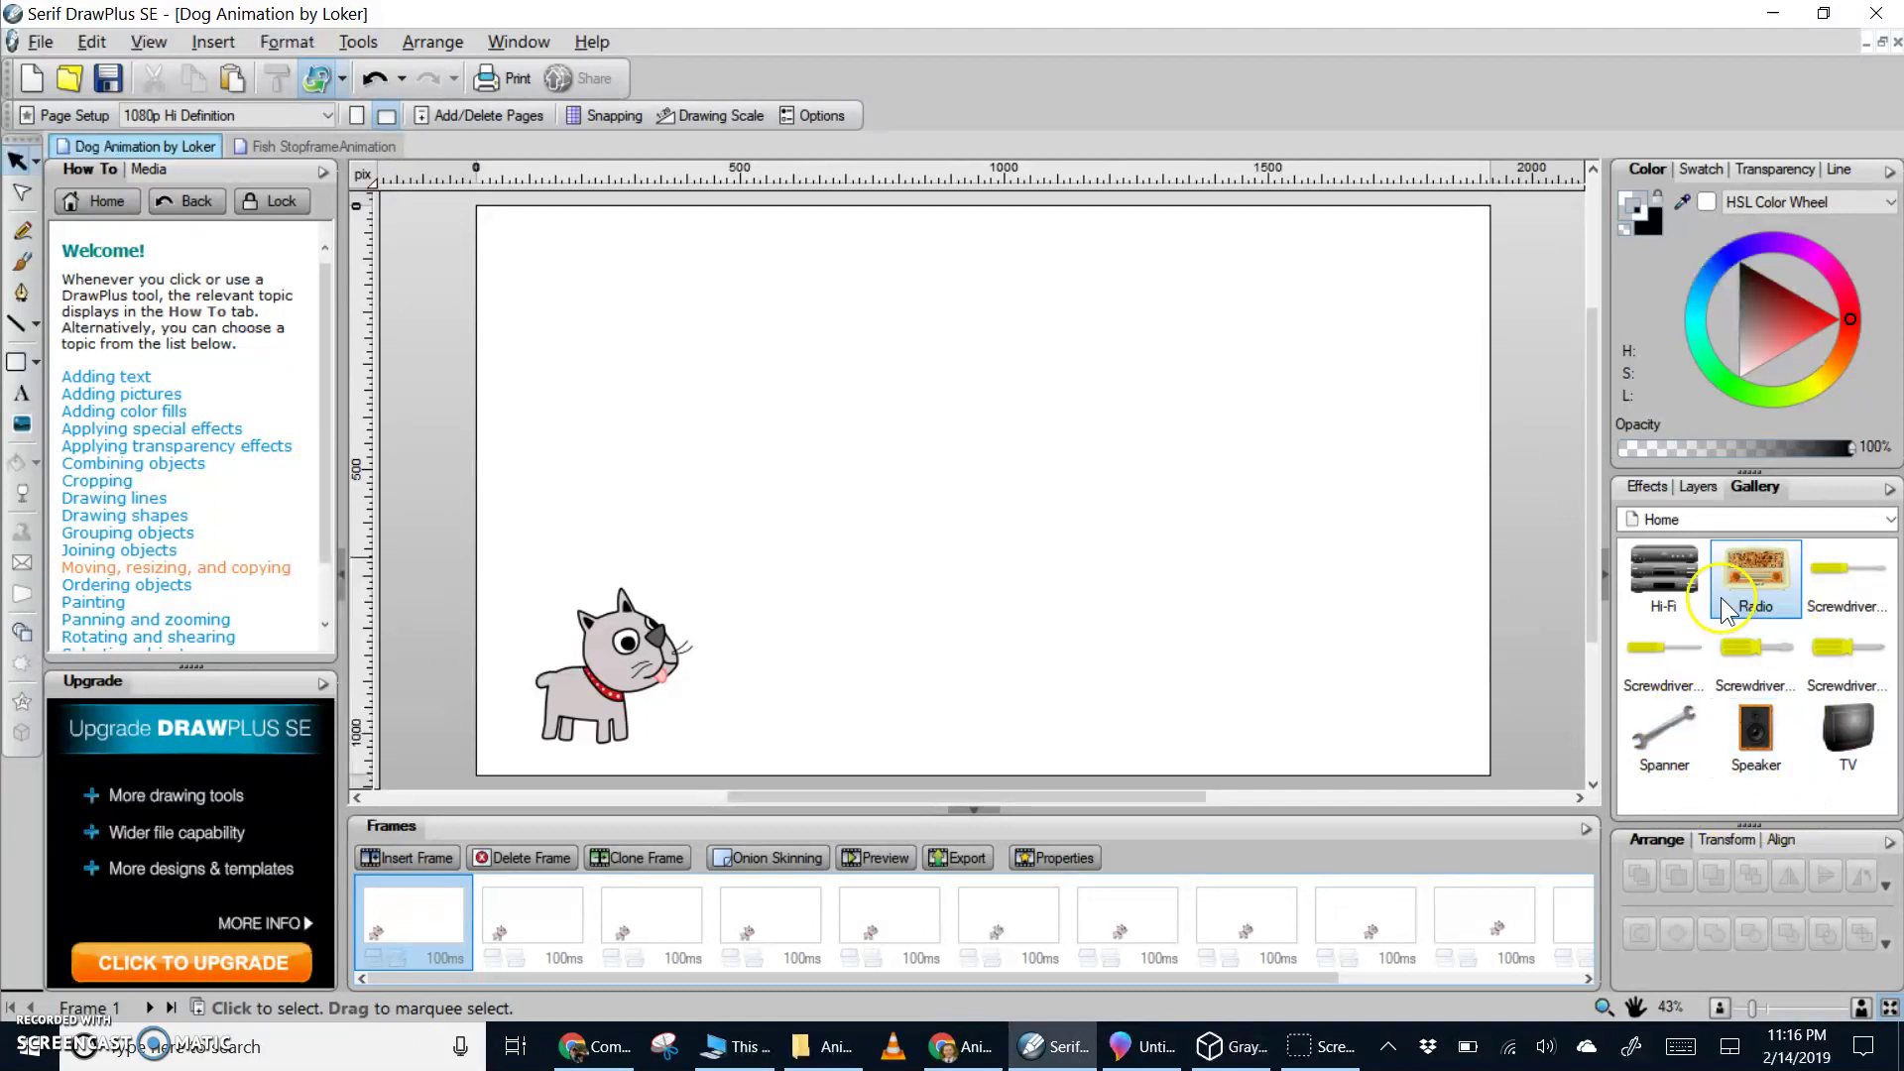
{"action": "left_click", "coordinate": [1884, 518]}
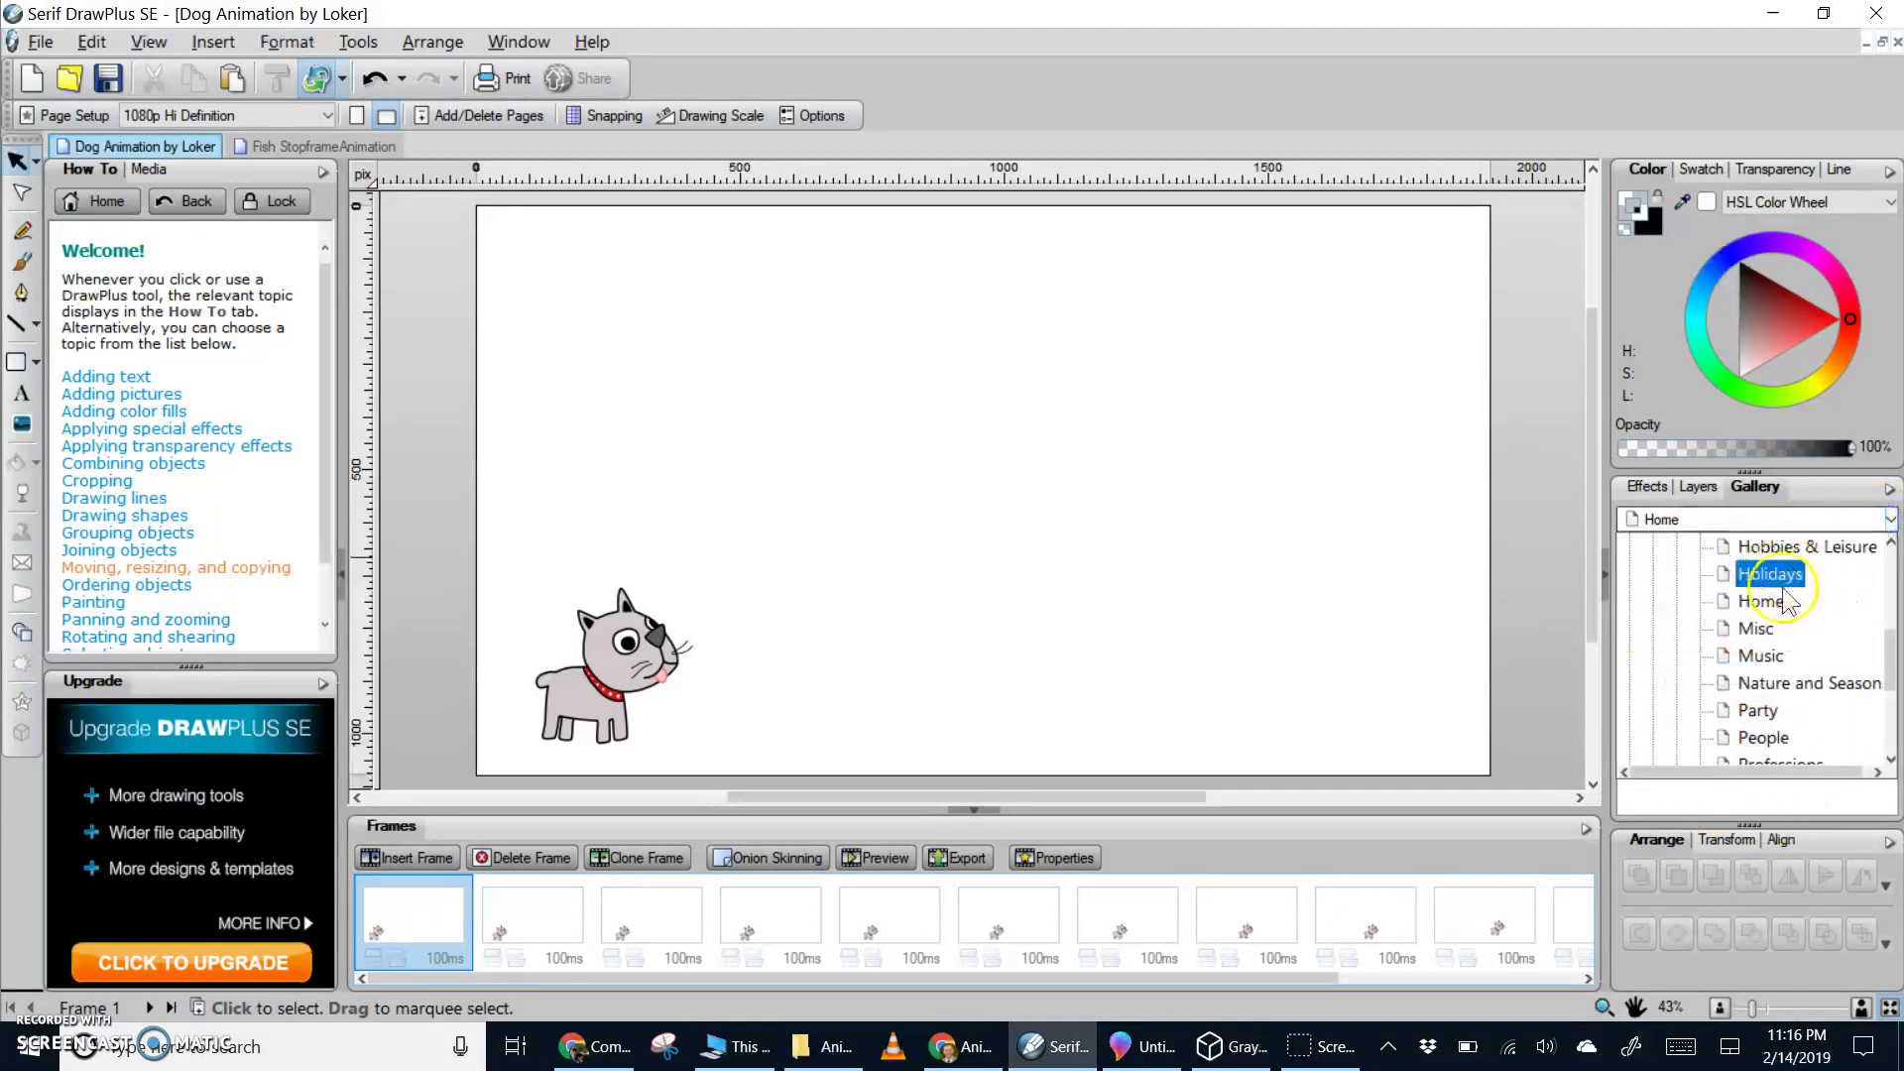
{"action": "scroll", "coordinate": [1785, 602], "scroll_direction": "up", "scroll_amount": 4}
{"action": "left_click", "coordinate": [1795, 656]}
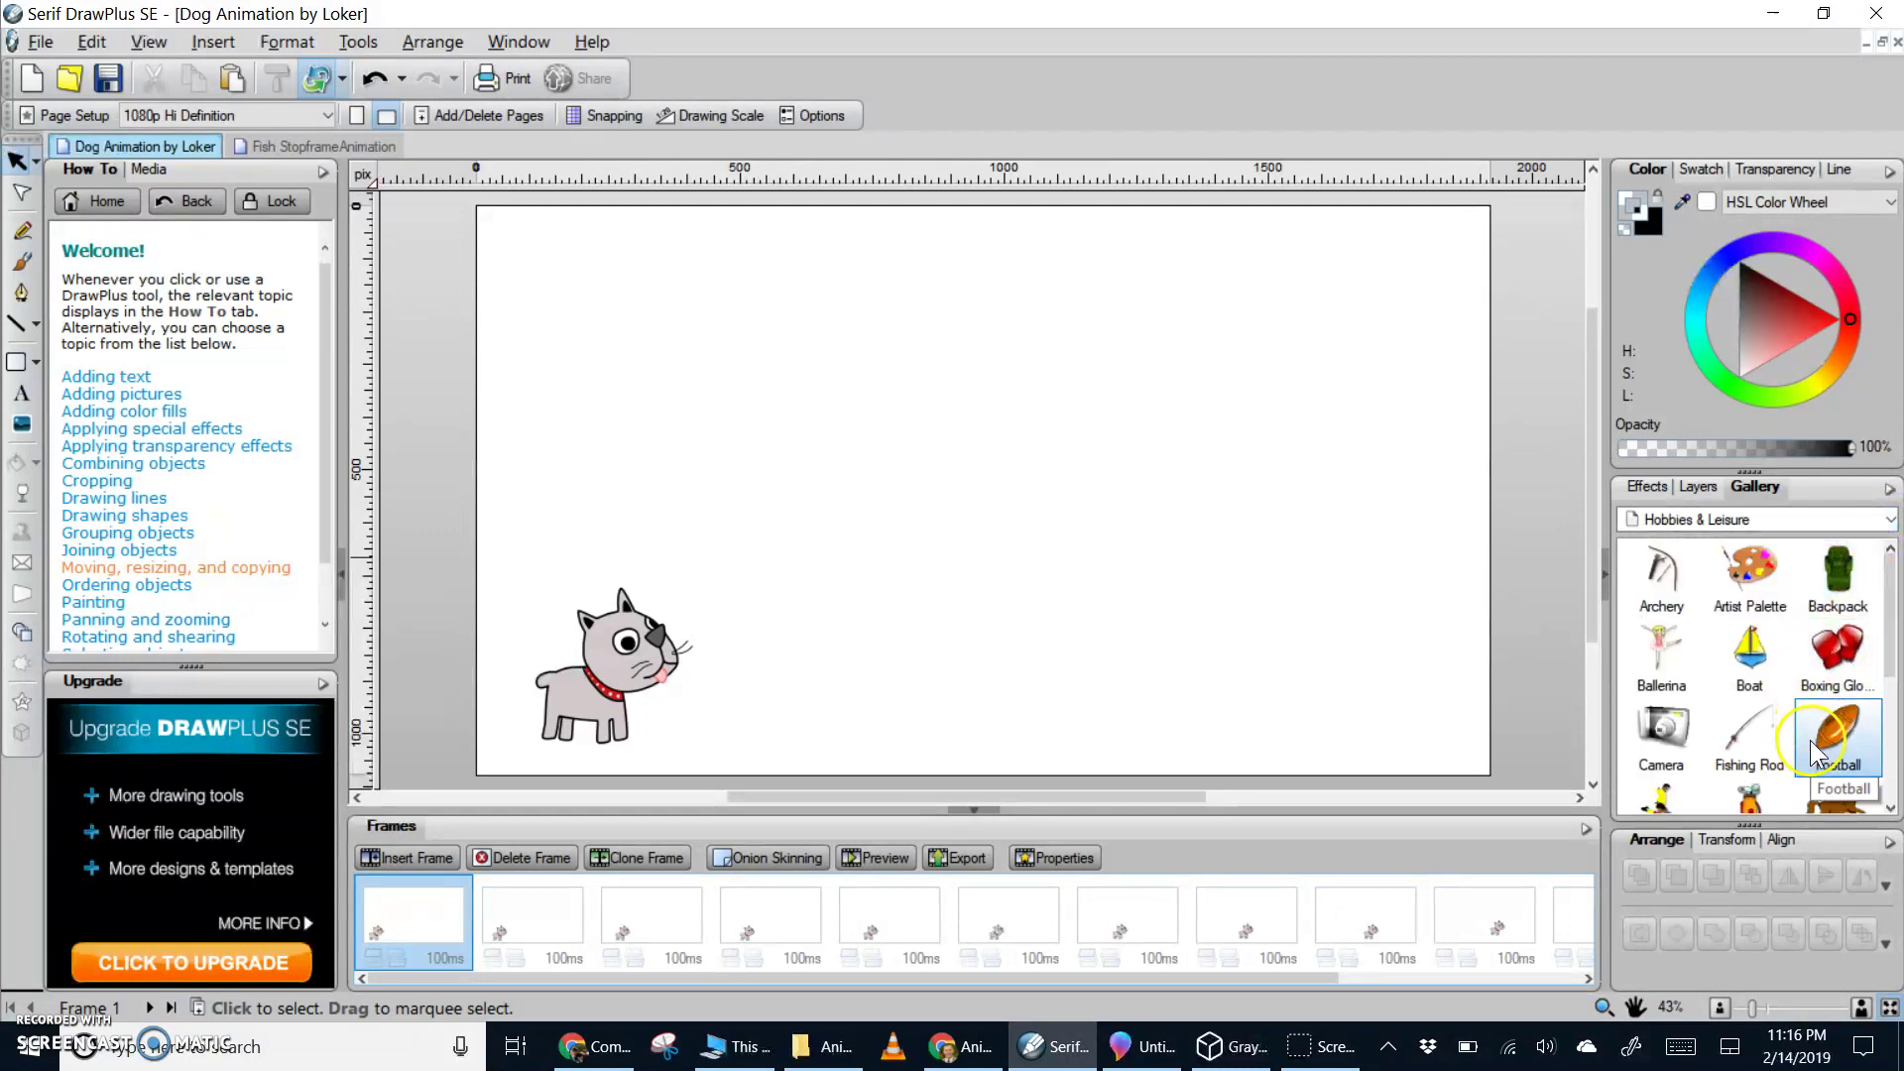
{"action": "left_click", "coordinate": [1846, 519]}
{"action": "scroll", "coordinate": [1815, 575], "scroll_direction": "up", "scroll_amount": 1}
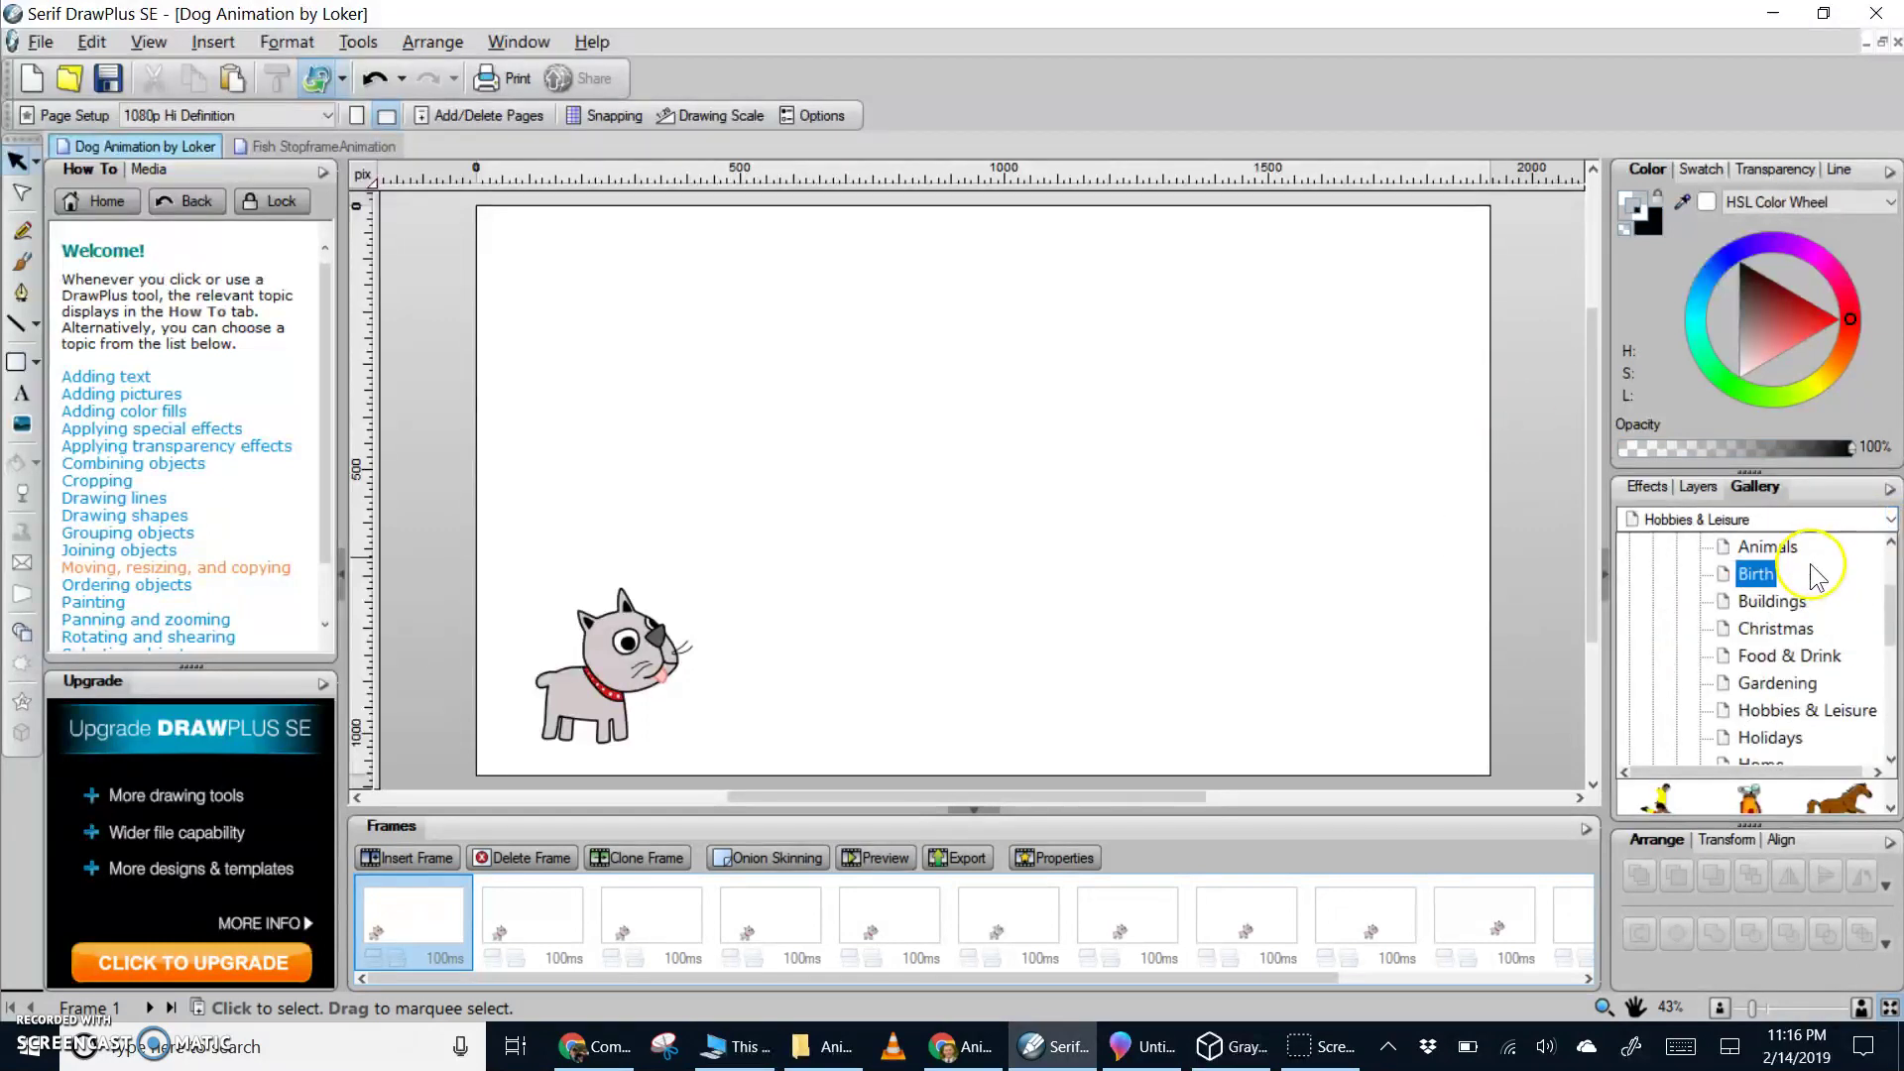
{"action": "left_click", "coordinate": [1811, 601]}
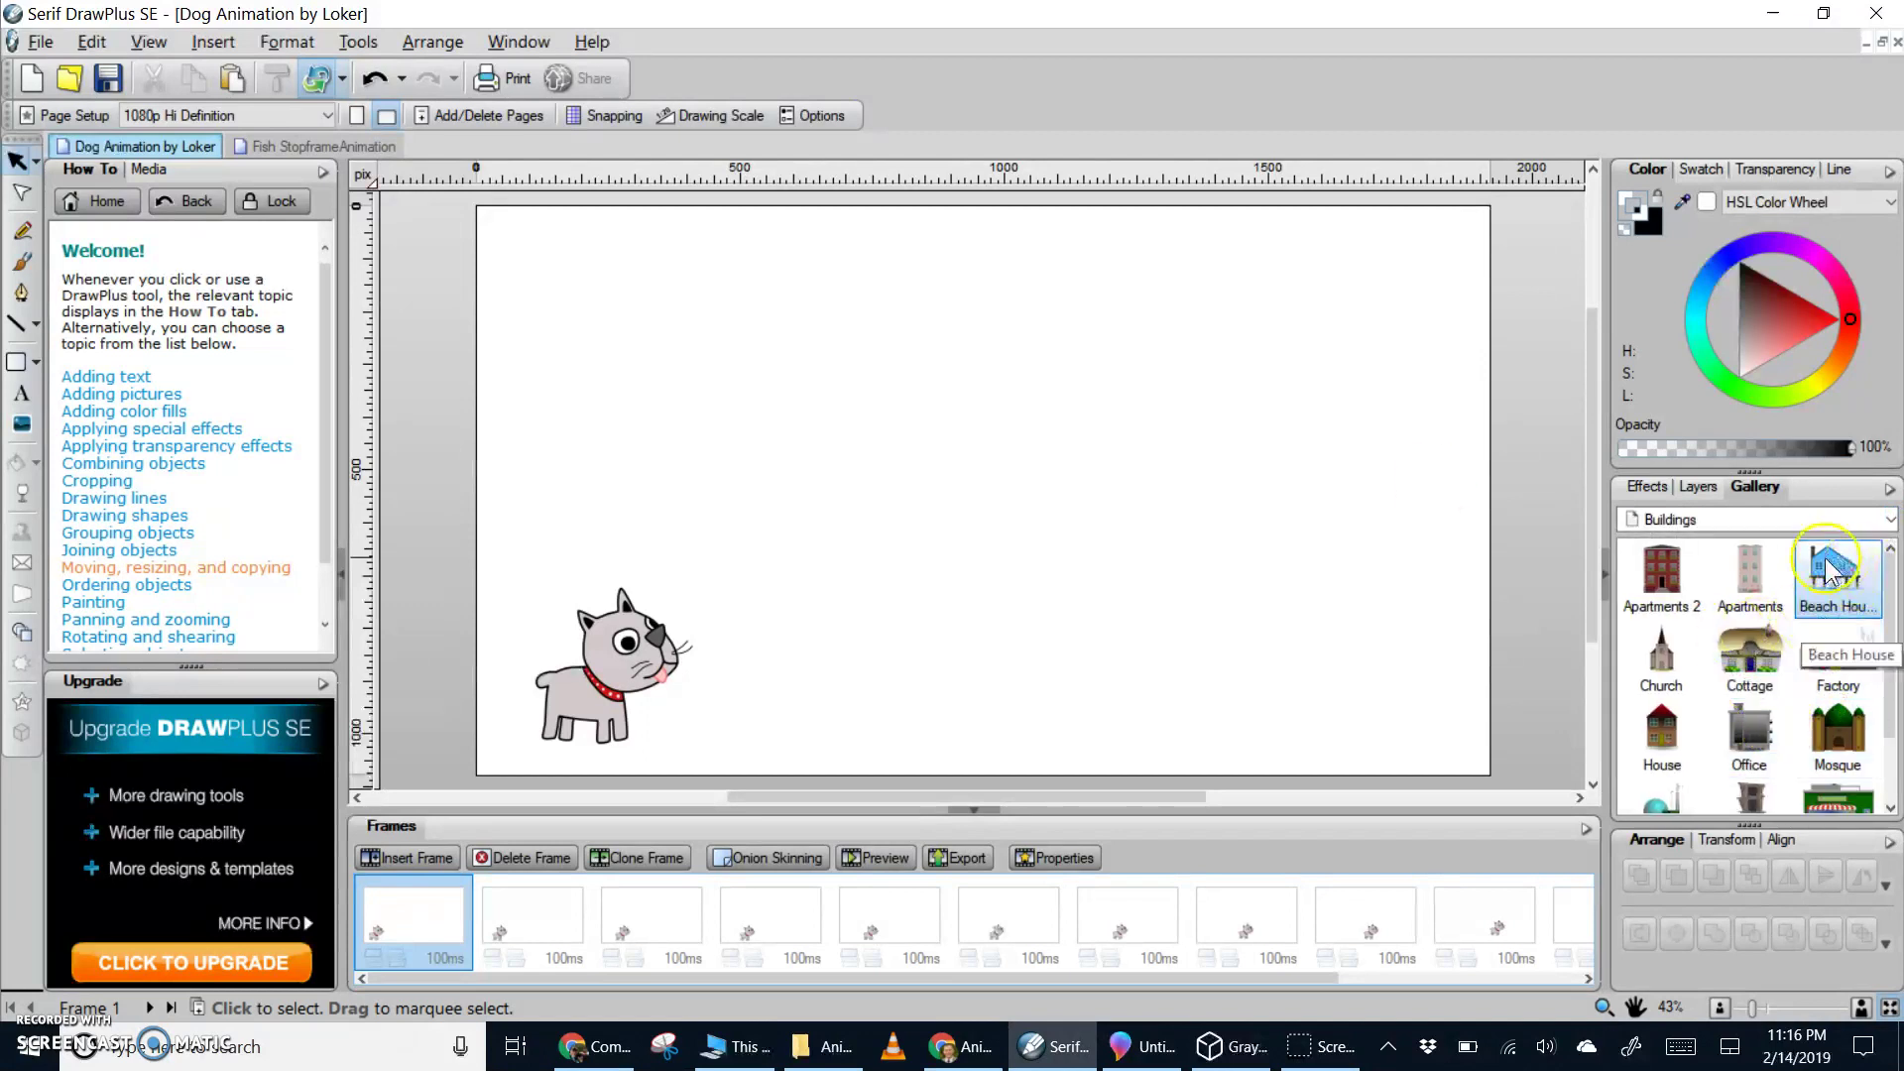
Place the Beach House clip art beside the dog on Frame 1, undo a stray rotation, and enlarge it
{"action": "left_click_drag", "start_coordinate": [1828, 571], "coordinate": [944, 482]}
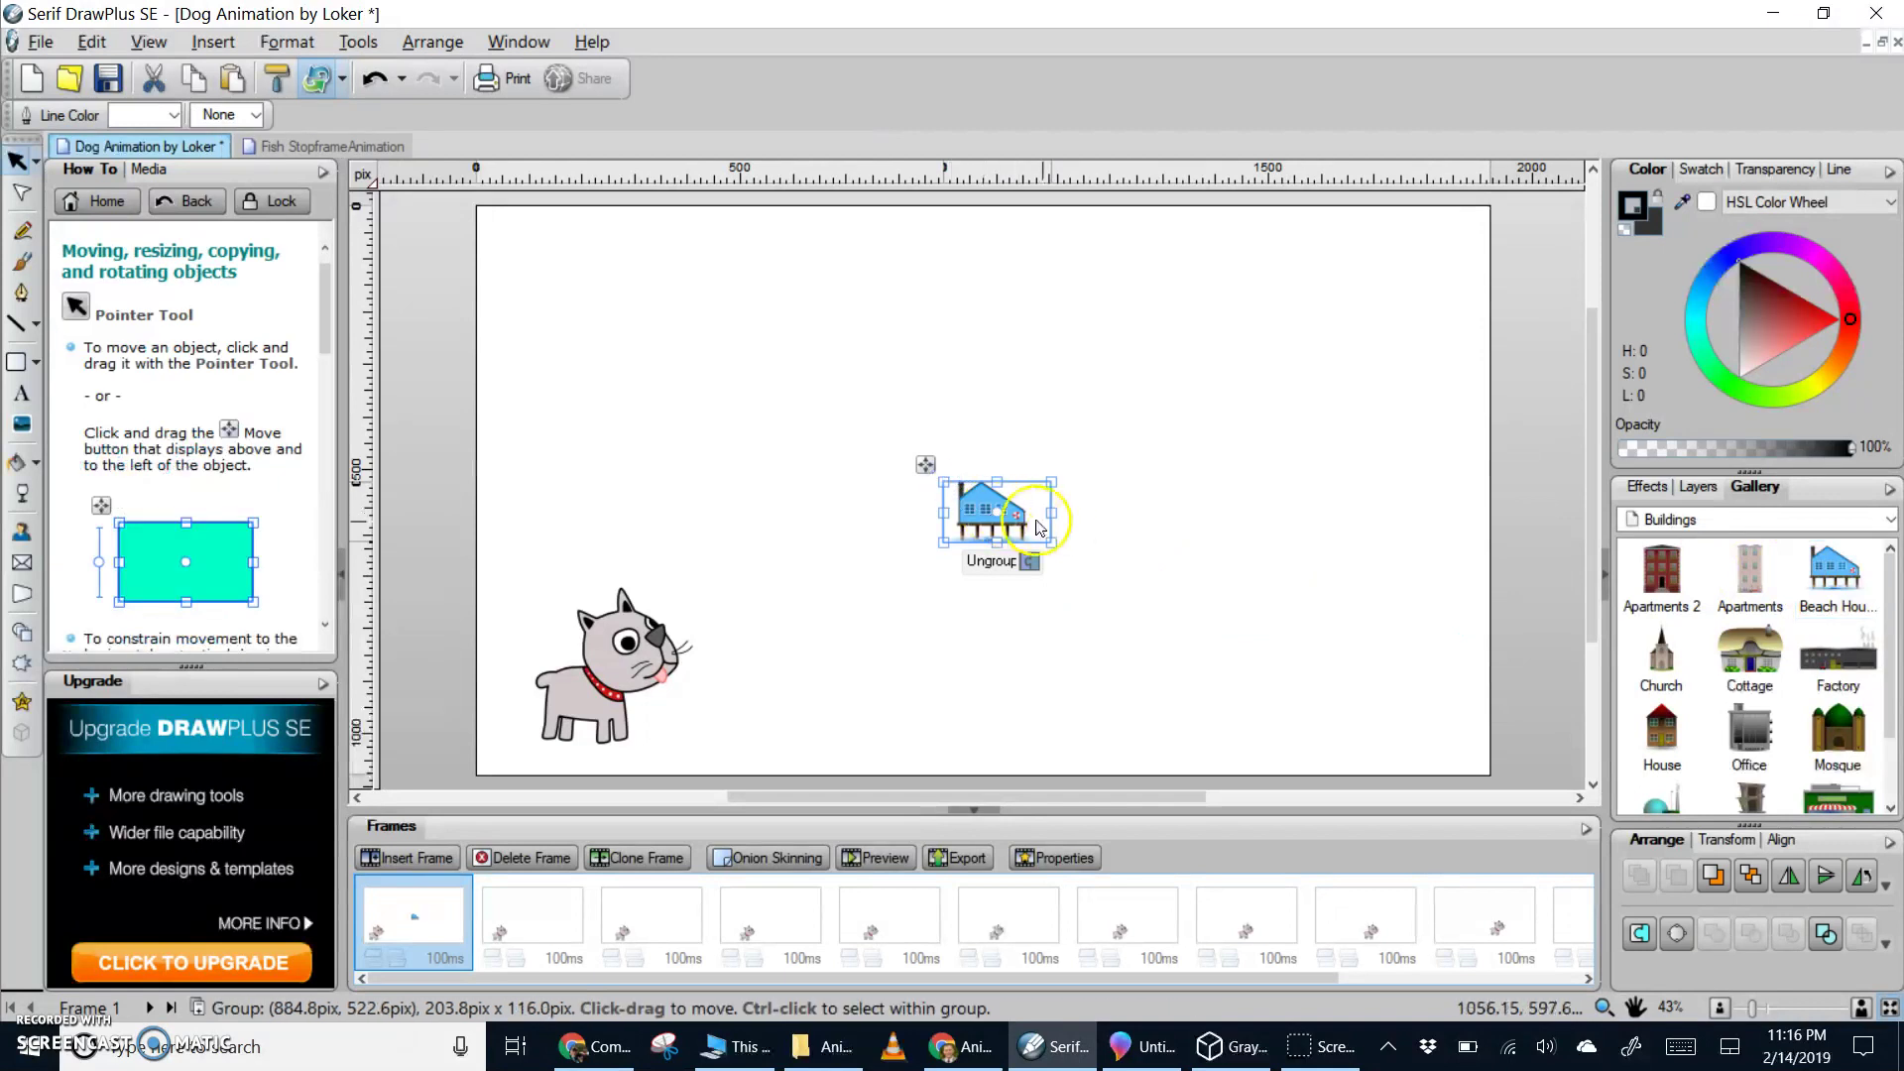
{"action": "left_click_drag", "start_coordinate": [1054, 541], "coordinate": [1150, 622]}
{"action": "key", "text": "ctrl+z"}
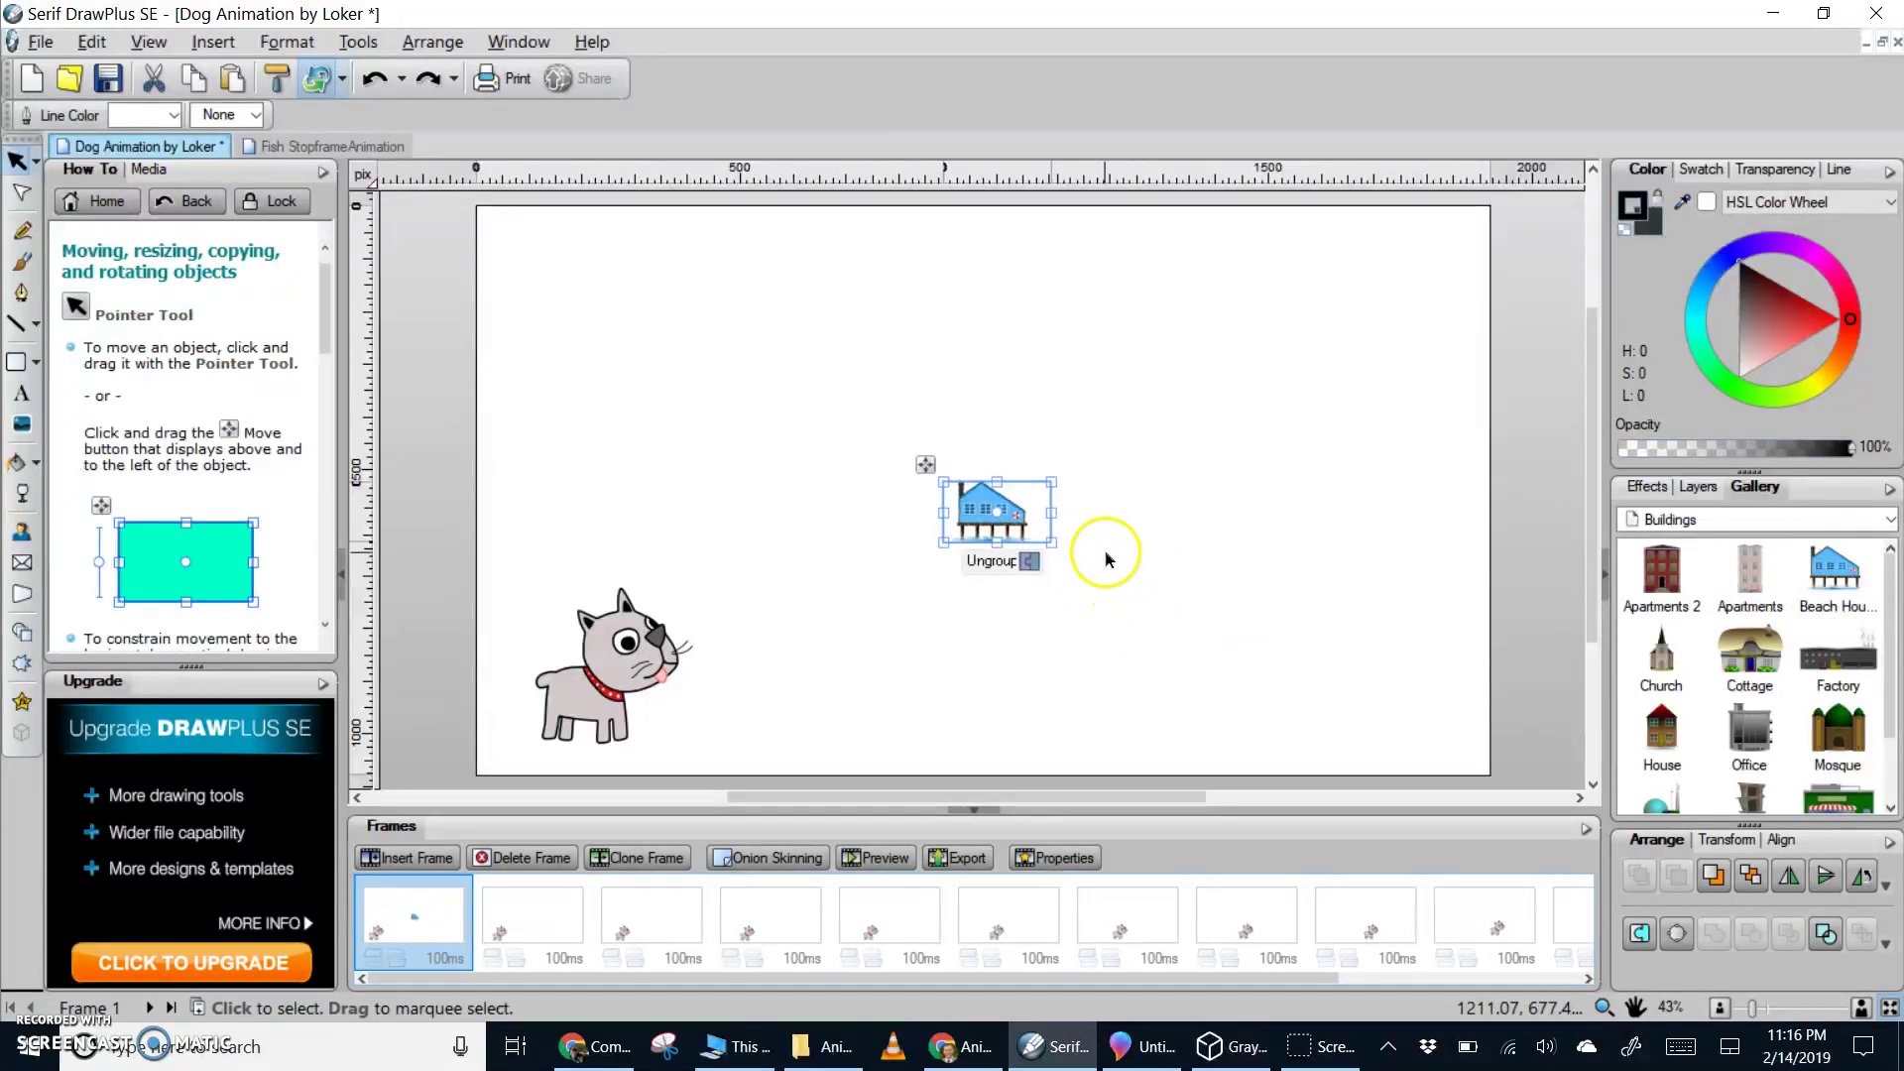
{"action": "left_click_drag", "start_coordinate": [1050, 480], "coordinate": [1353, 311]}
{"action": "left_click_drag", "start_coordinate": [950, 551], "coordinate": [686, 700]}
{"action": "left_click_drag", "start_coordinate": [1332, 699], "coordinate": [1428, 751]}
{"action": "left_click_drag", "start_coordinate": [1133, 632], "coordinate": [1186, 658]}
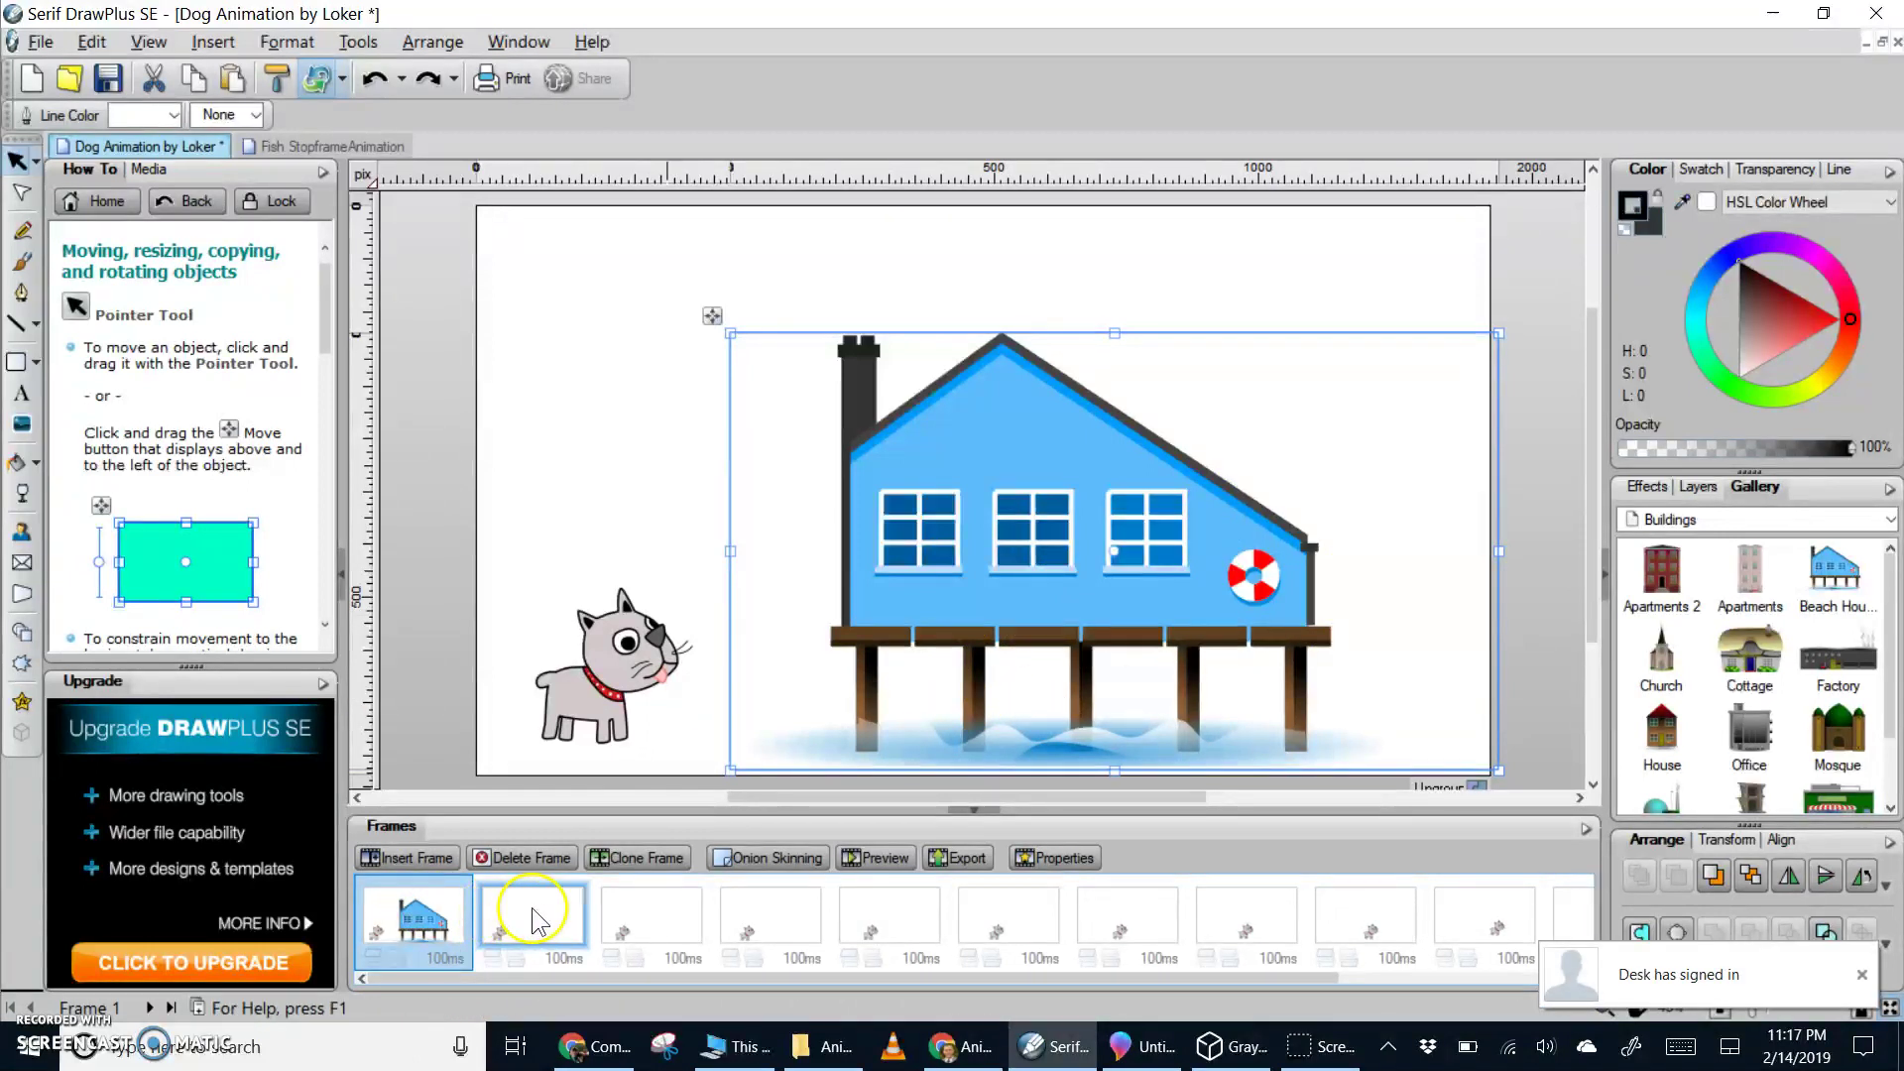
Copy the beach house from frame 1 into frame 2 and shrink it slightly
{"action": "left_click", "coordinate": [552, 932]}
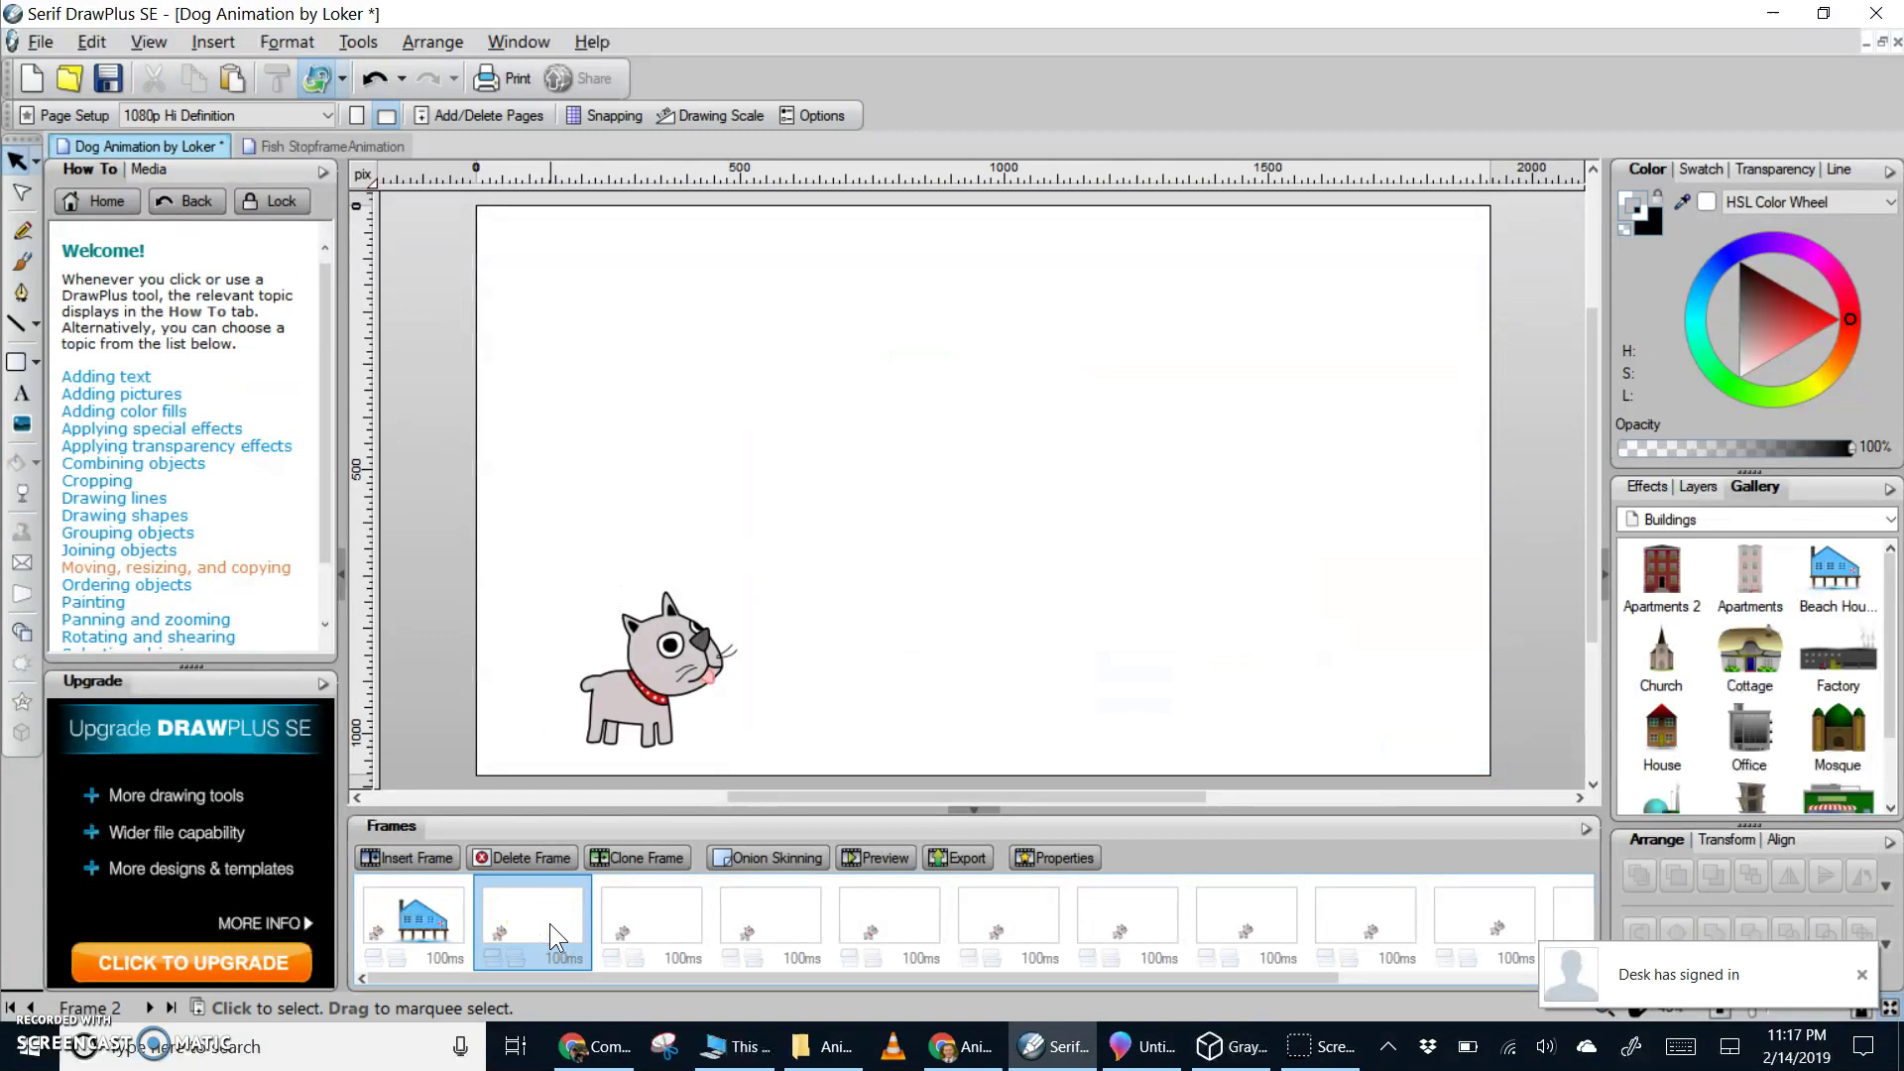
{"action": "left_click", "coordinate": [427, 927]}
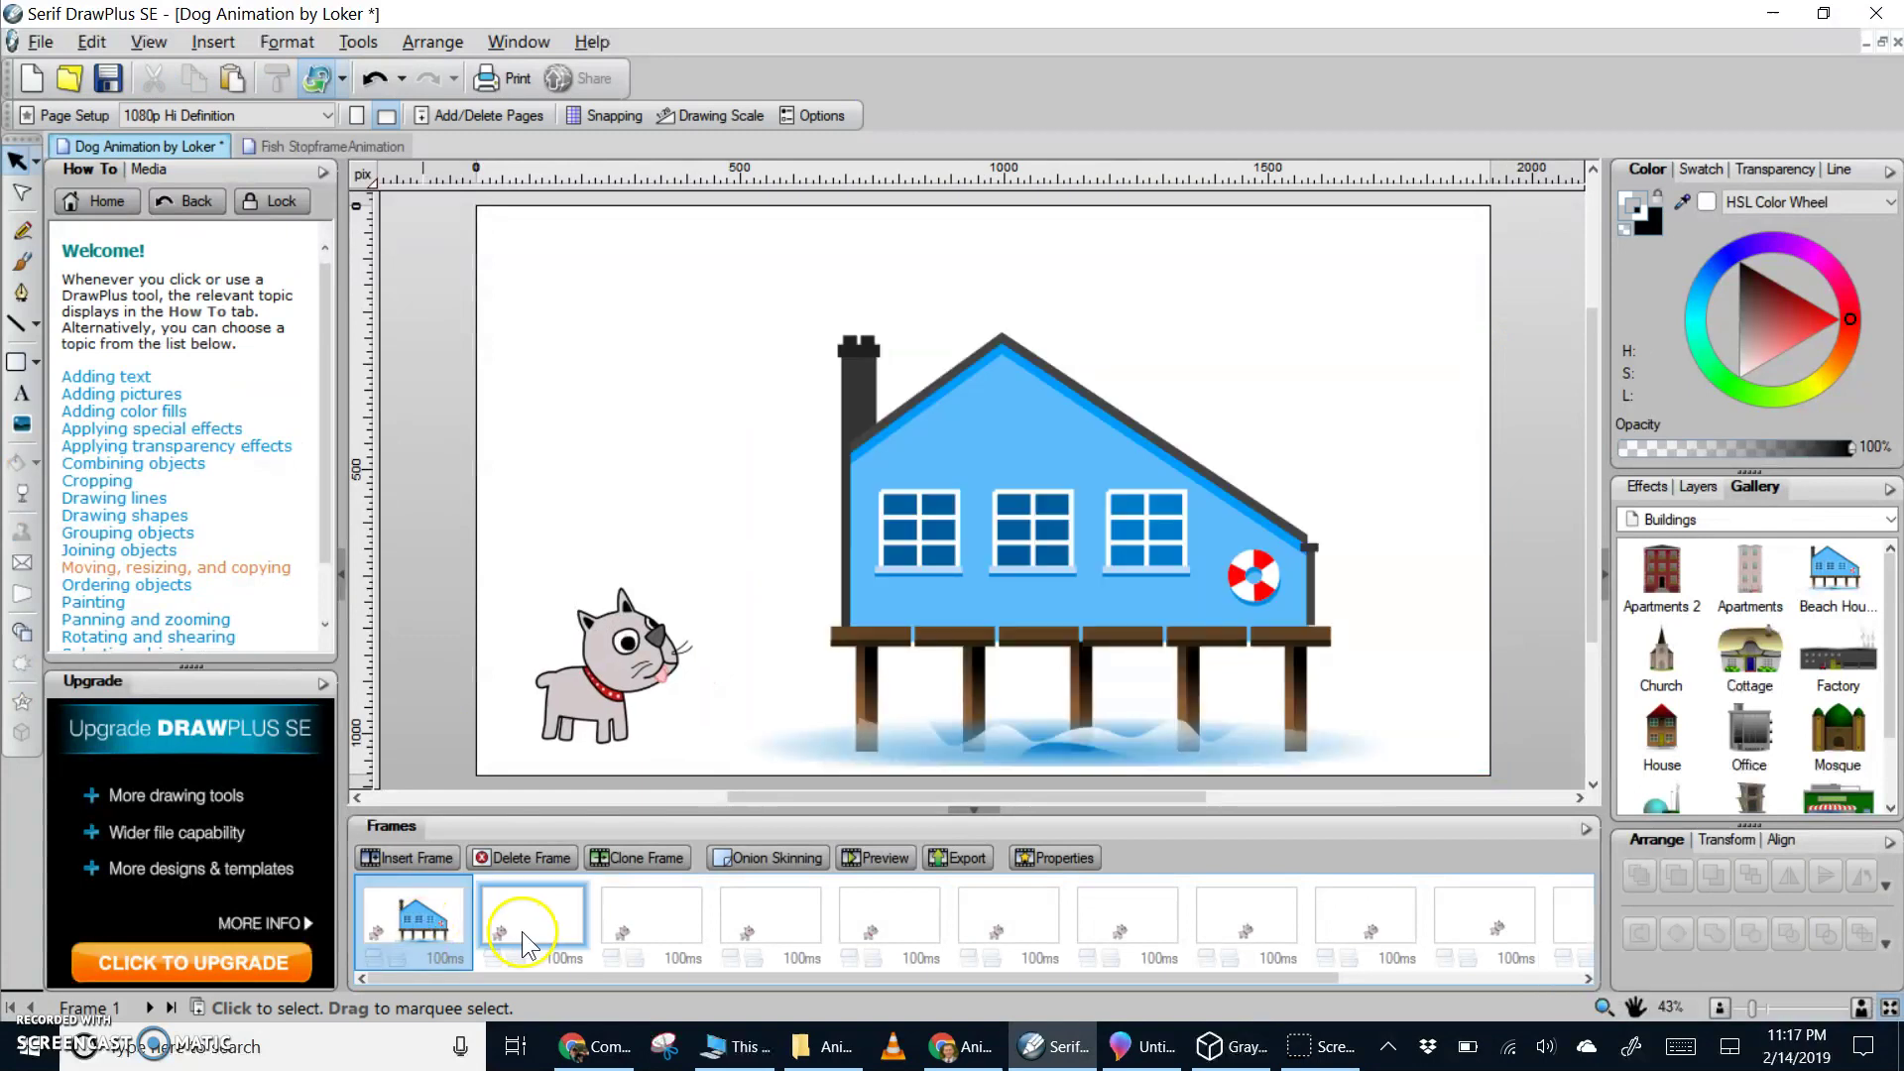
{"action": "left_click", "coordinate": [524, 937]}
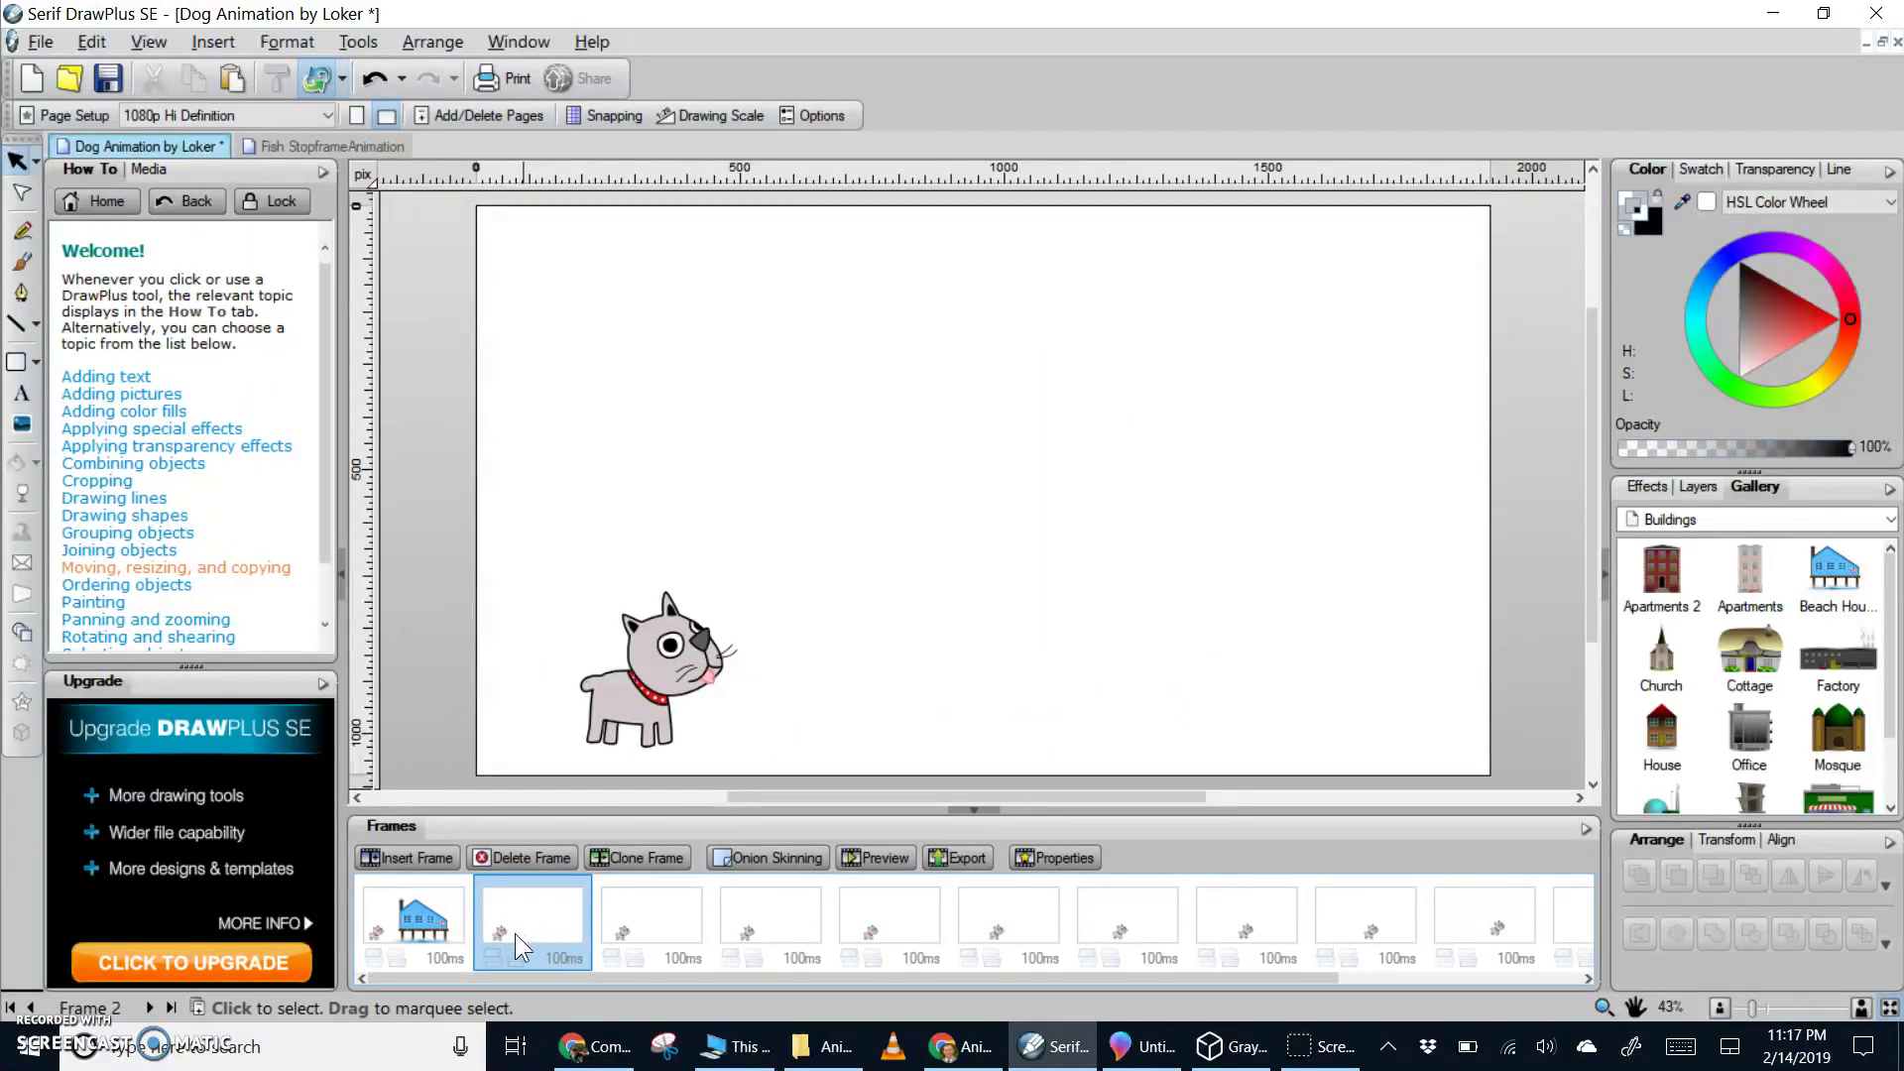
{"action": "left_click", "coordinate": [417, 943]}
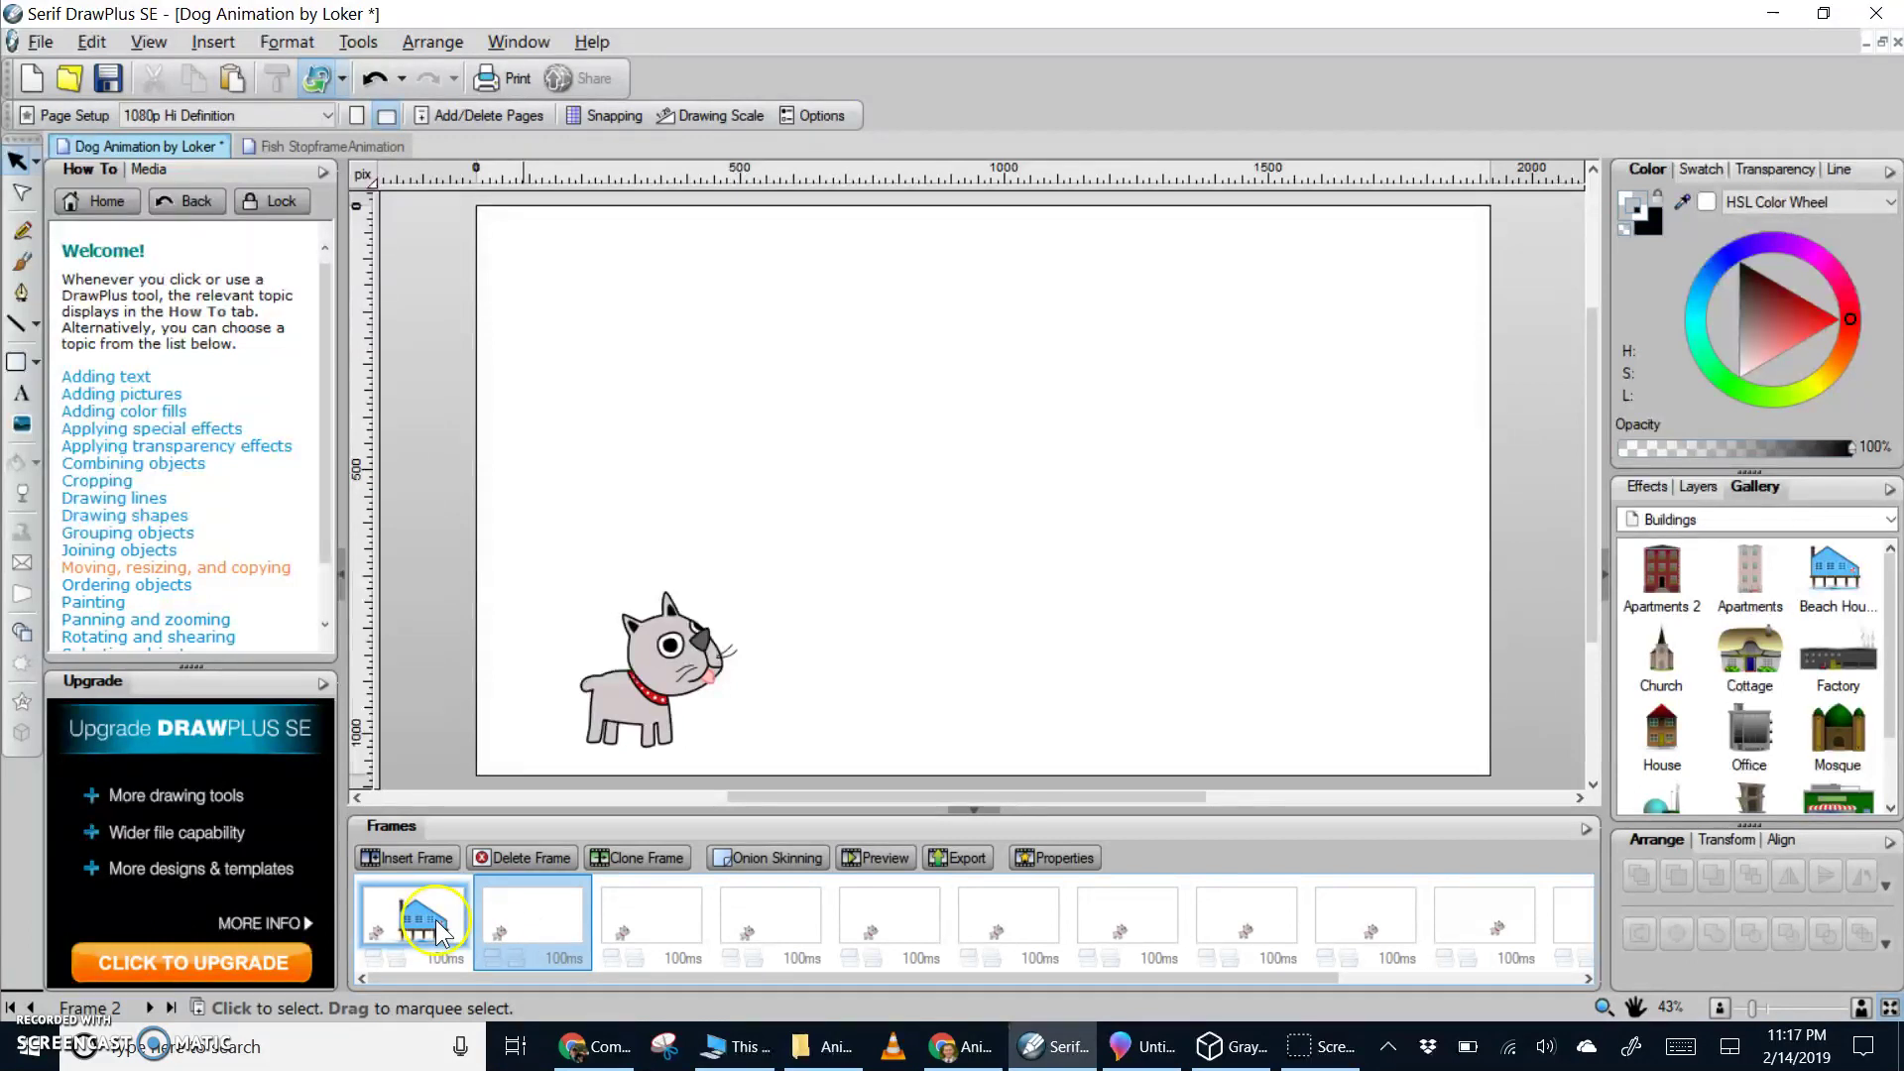
{"action": "left_click", "coordinate": [437, 922]}
{"action": "left_click", "coordinate": [1069, 509]}
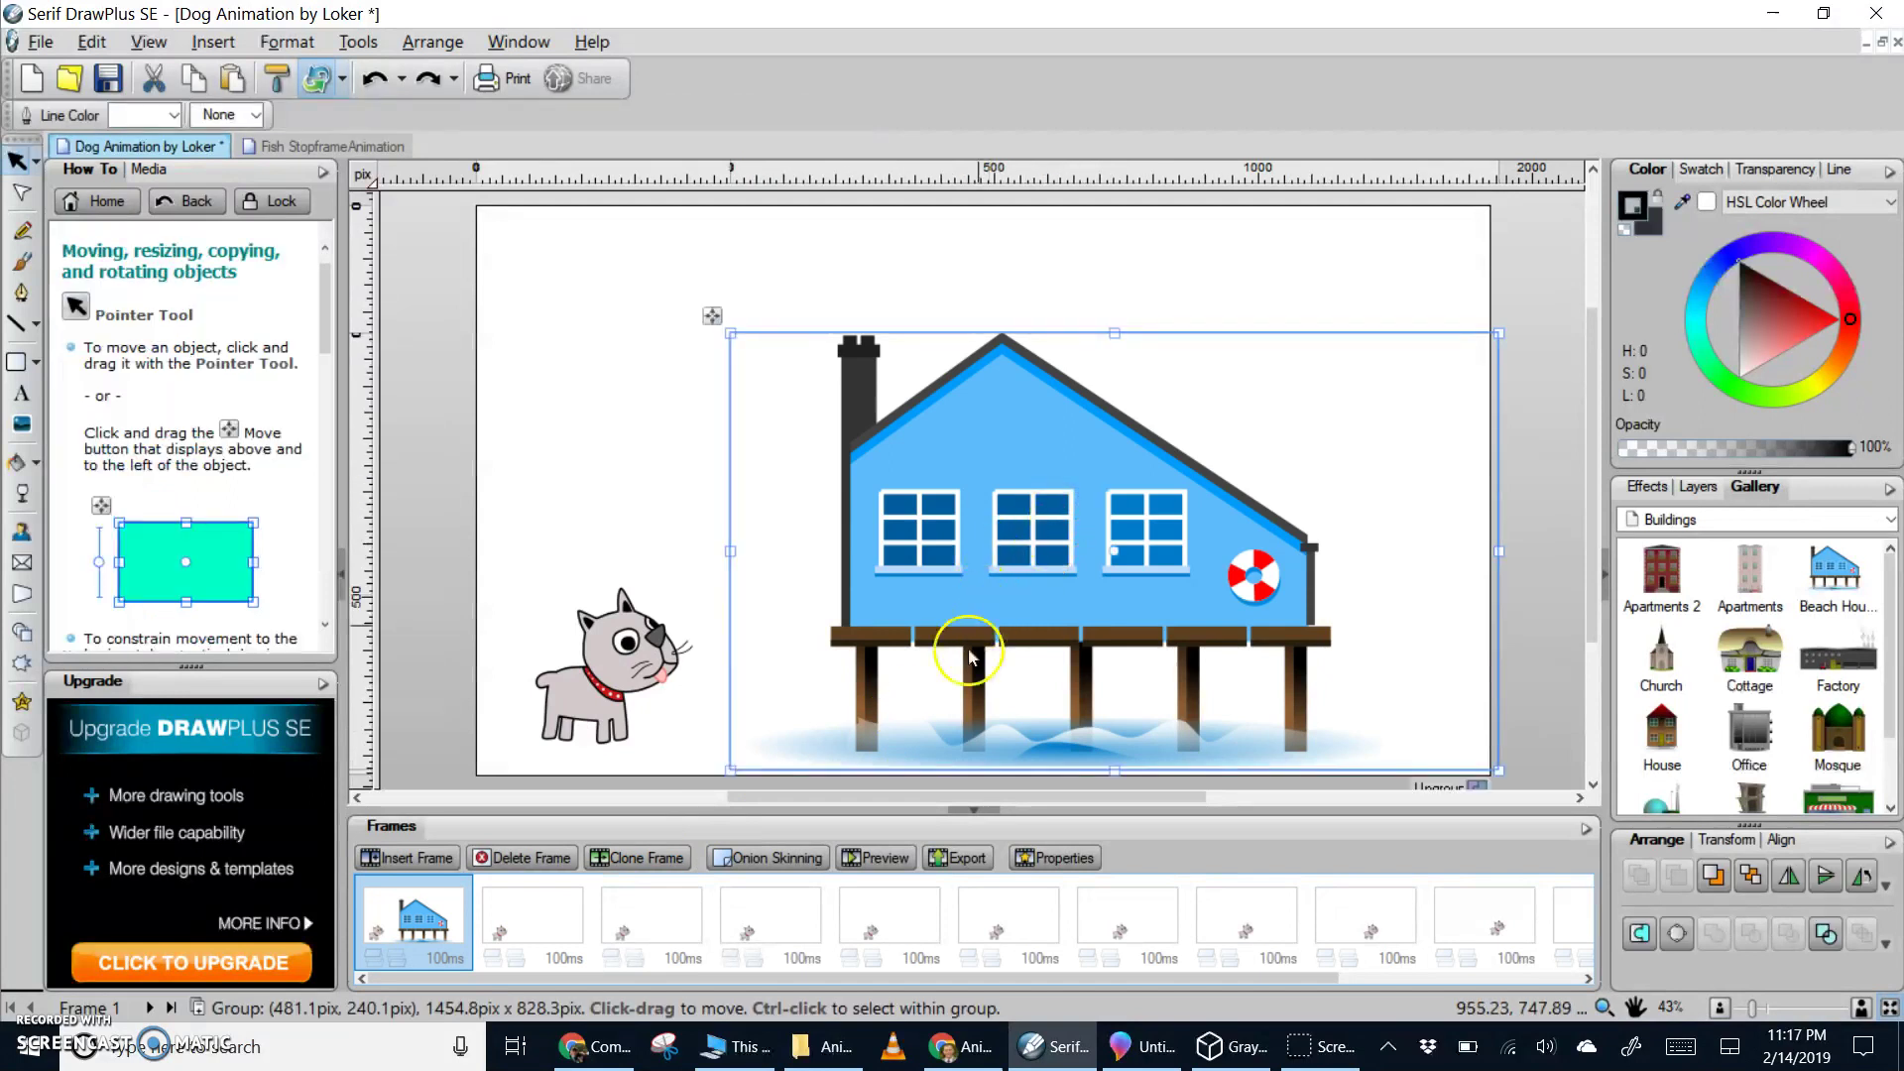
{"action": "left_click", "coordinate": [551, 926]}
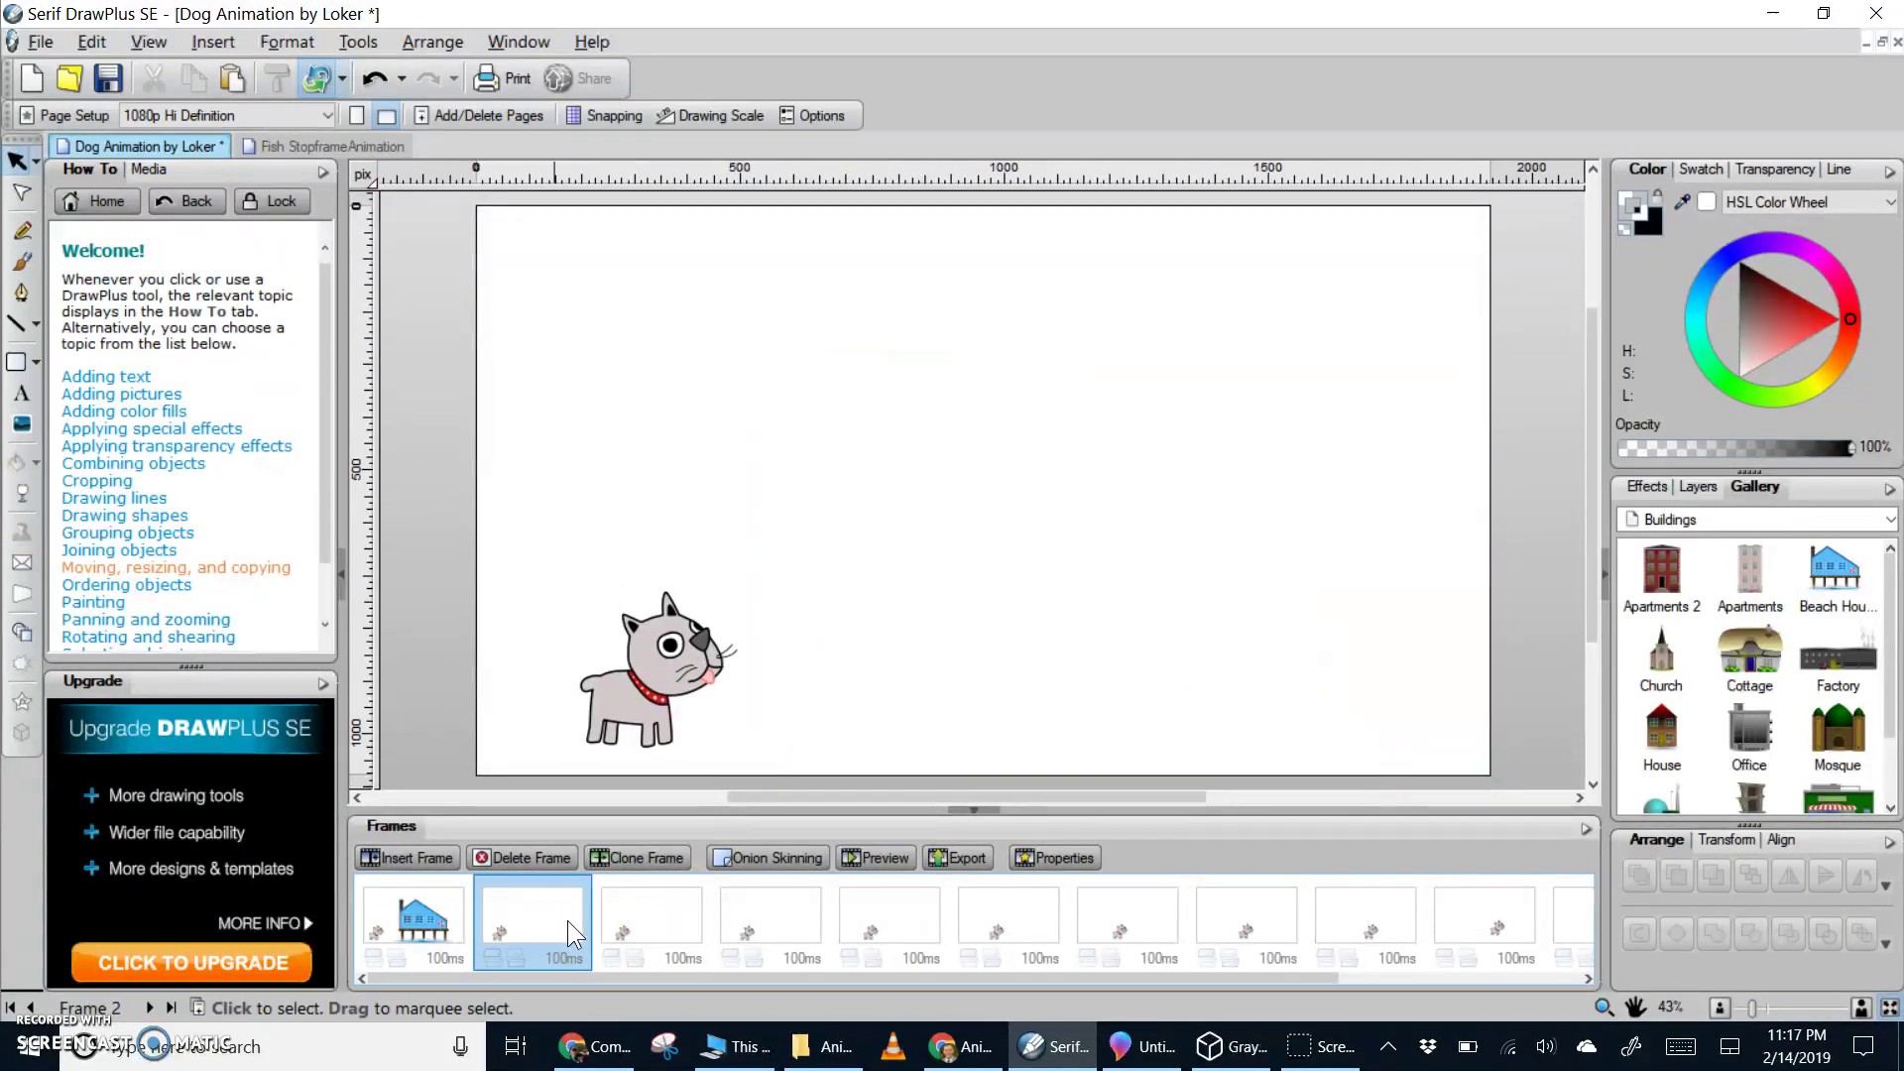
{"action": "key", "text": "ctrl+v"}
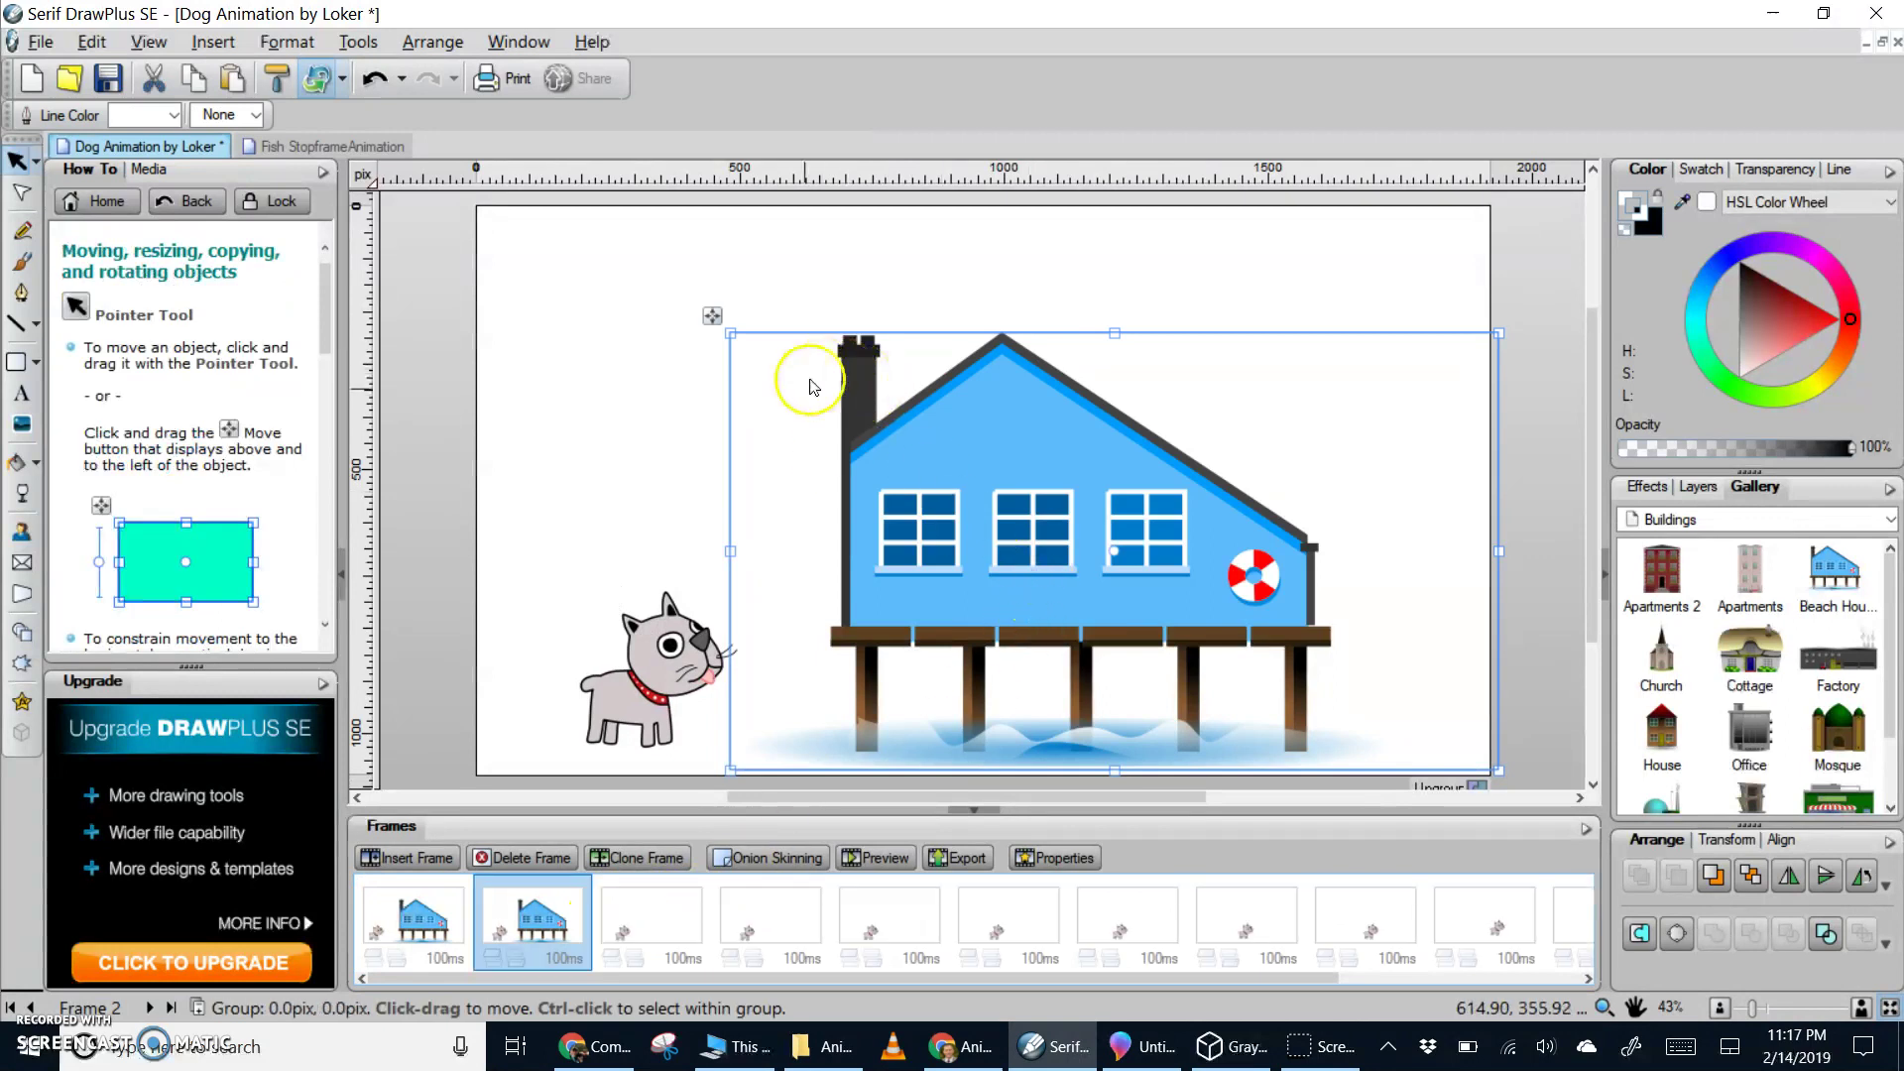
{"action": "left_click_drag", "start_coordinate": [731, 334], "coordinate": [789, 366]}
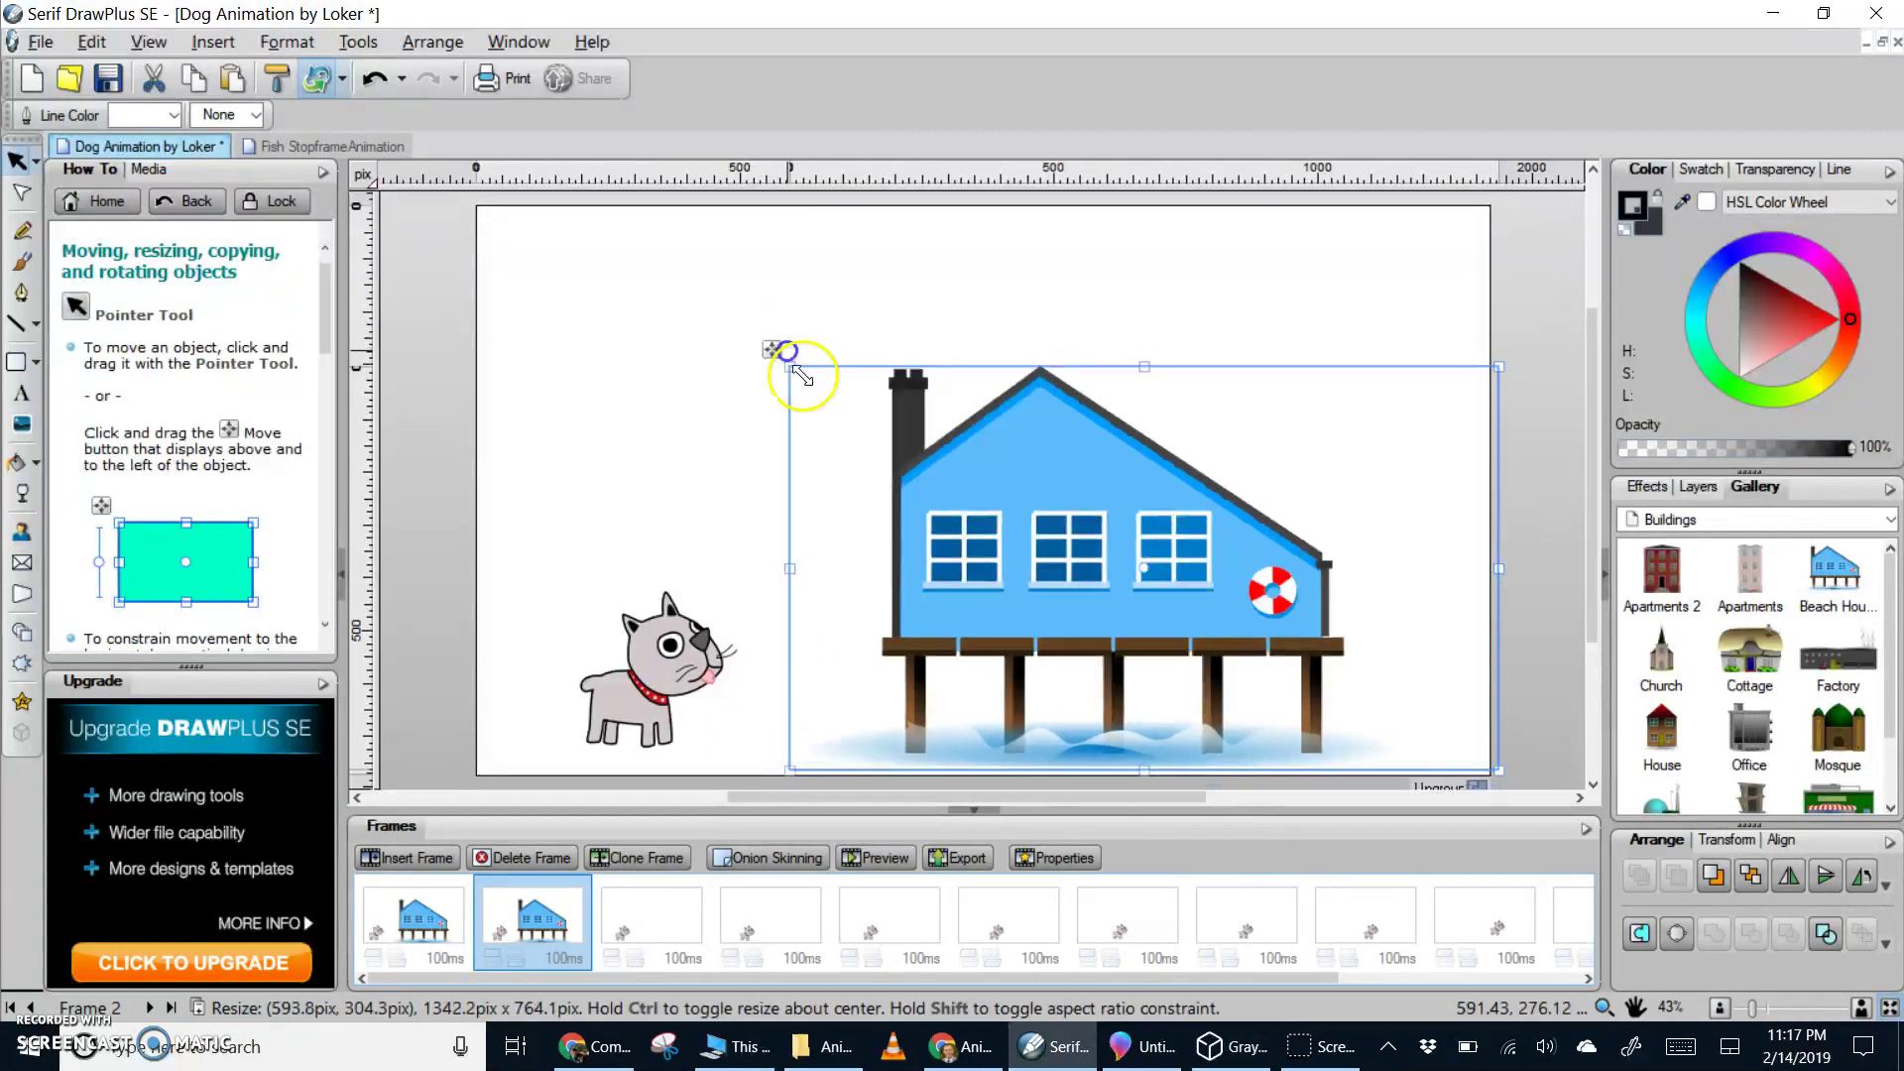
{"action": "left_click_drag", "start_coordinate": [1498, 771], "coordinate": [1486, 764]}
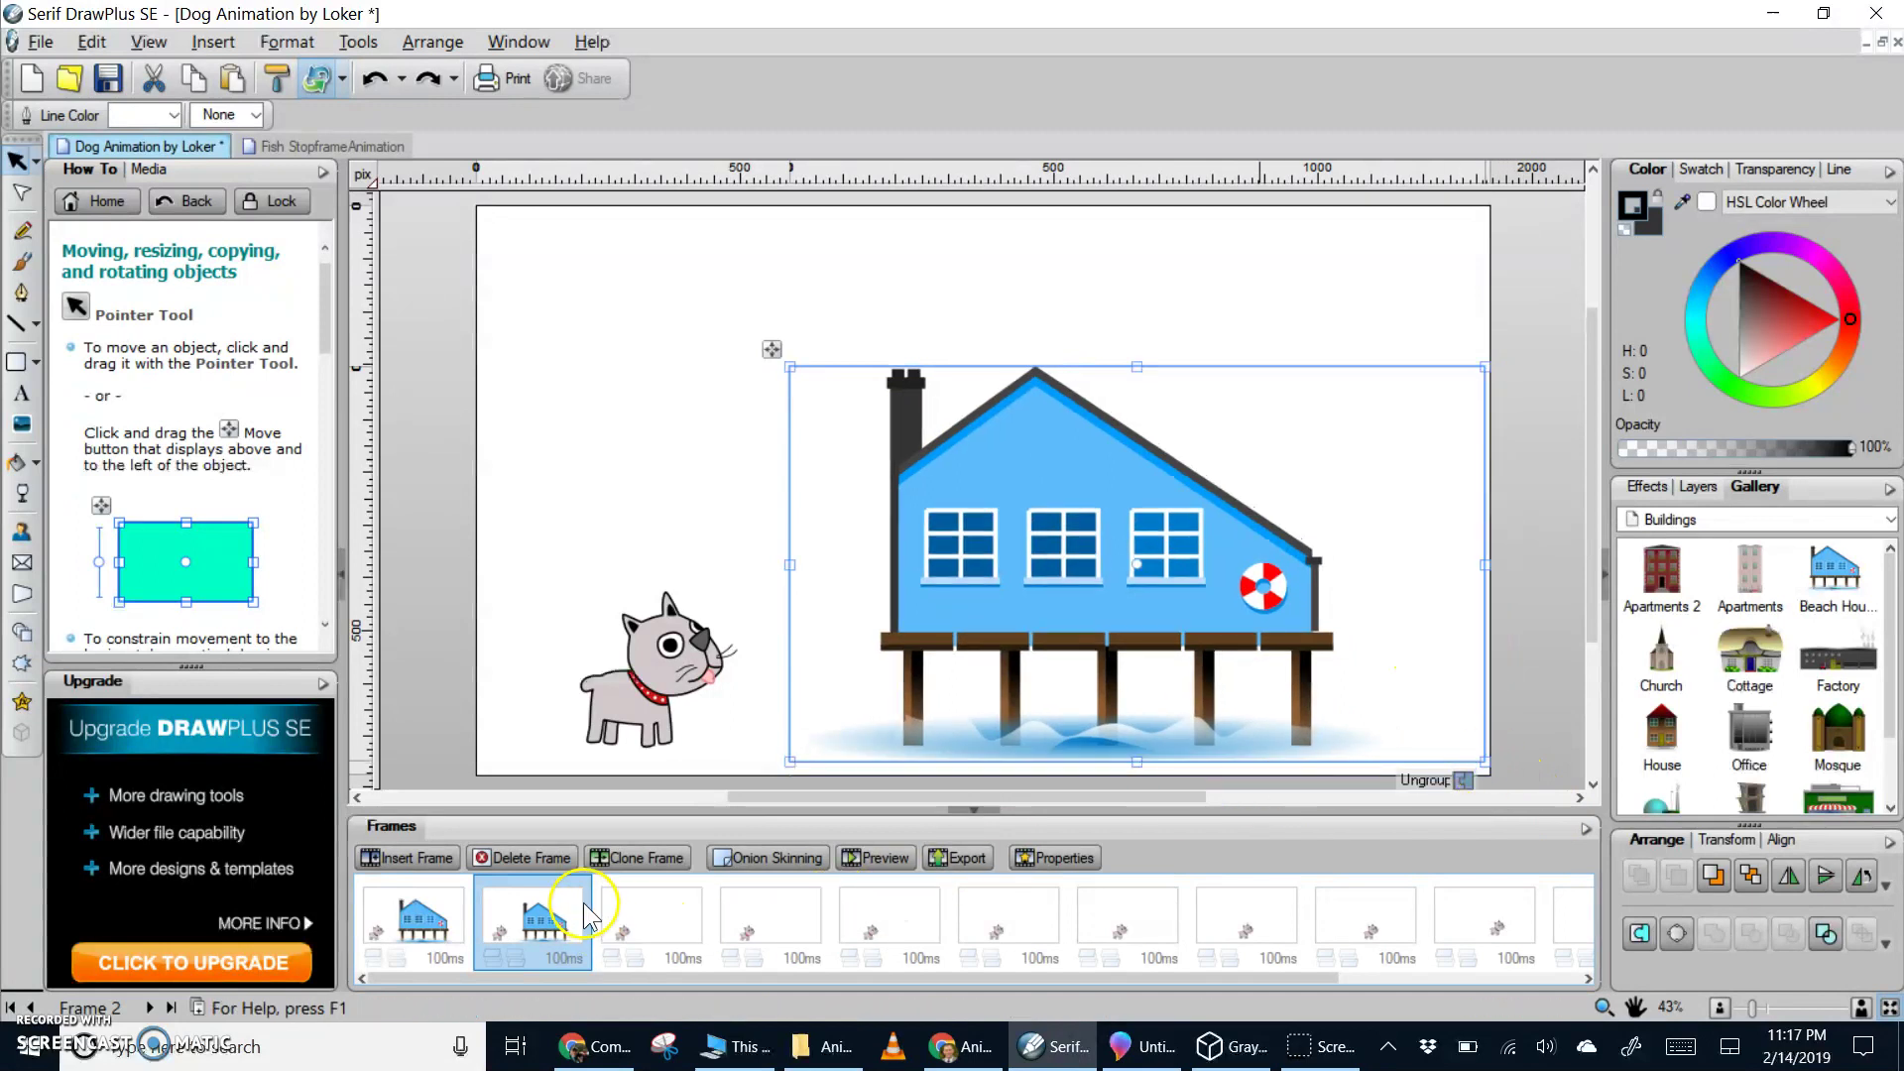
Paste the house into frame 3, shrink it further and shift it slightly left
{"action": "left_click", "coordinate": [646, 907]}
{"action": "left_click", "coordinate": [552, 937]}
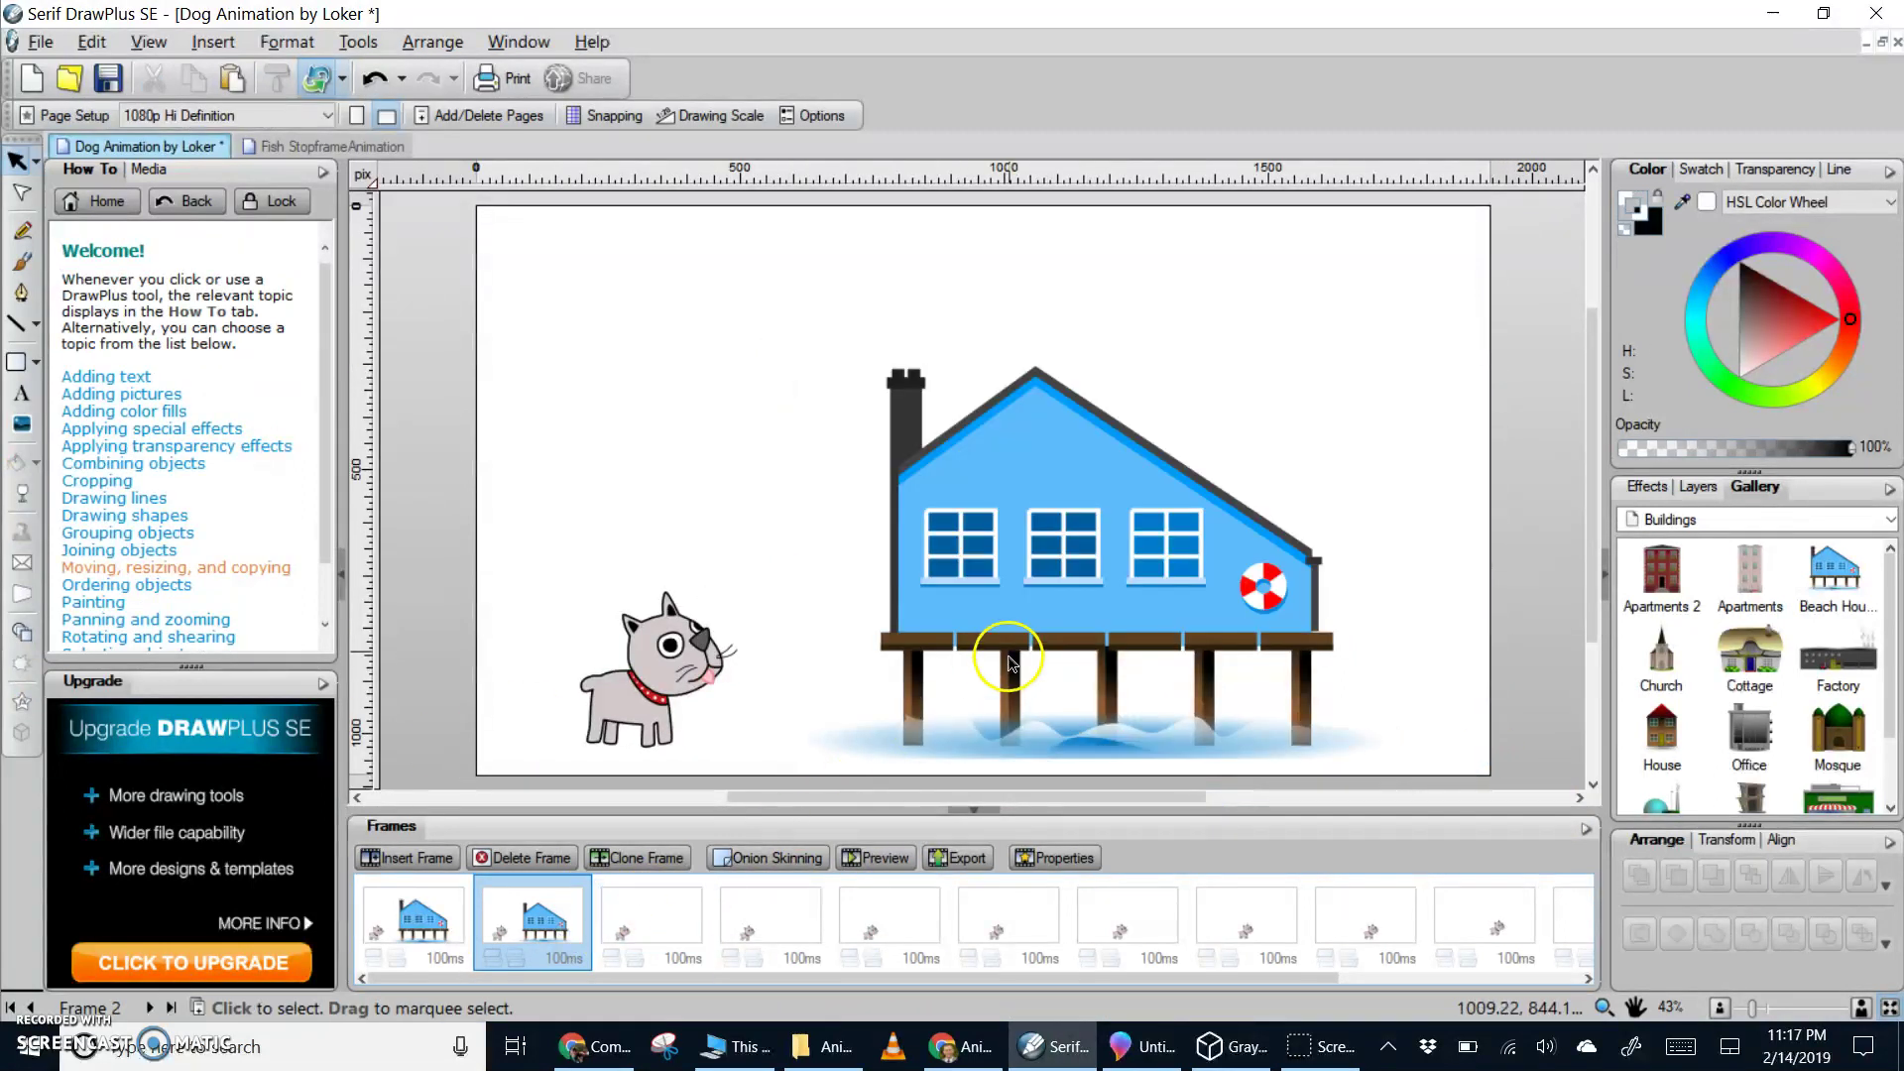
{"action": "left_click", "coordinate": [1009, 662]}
{"action": "left_click", "coordinate": [651, 954]}
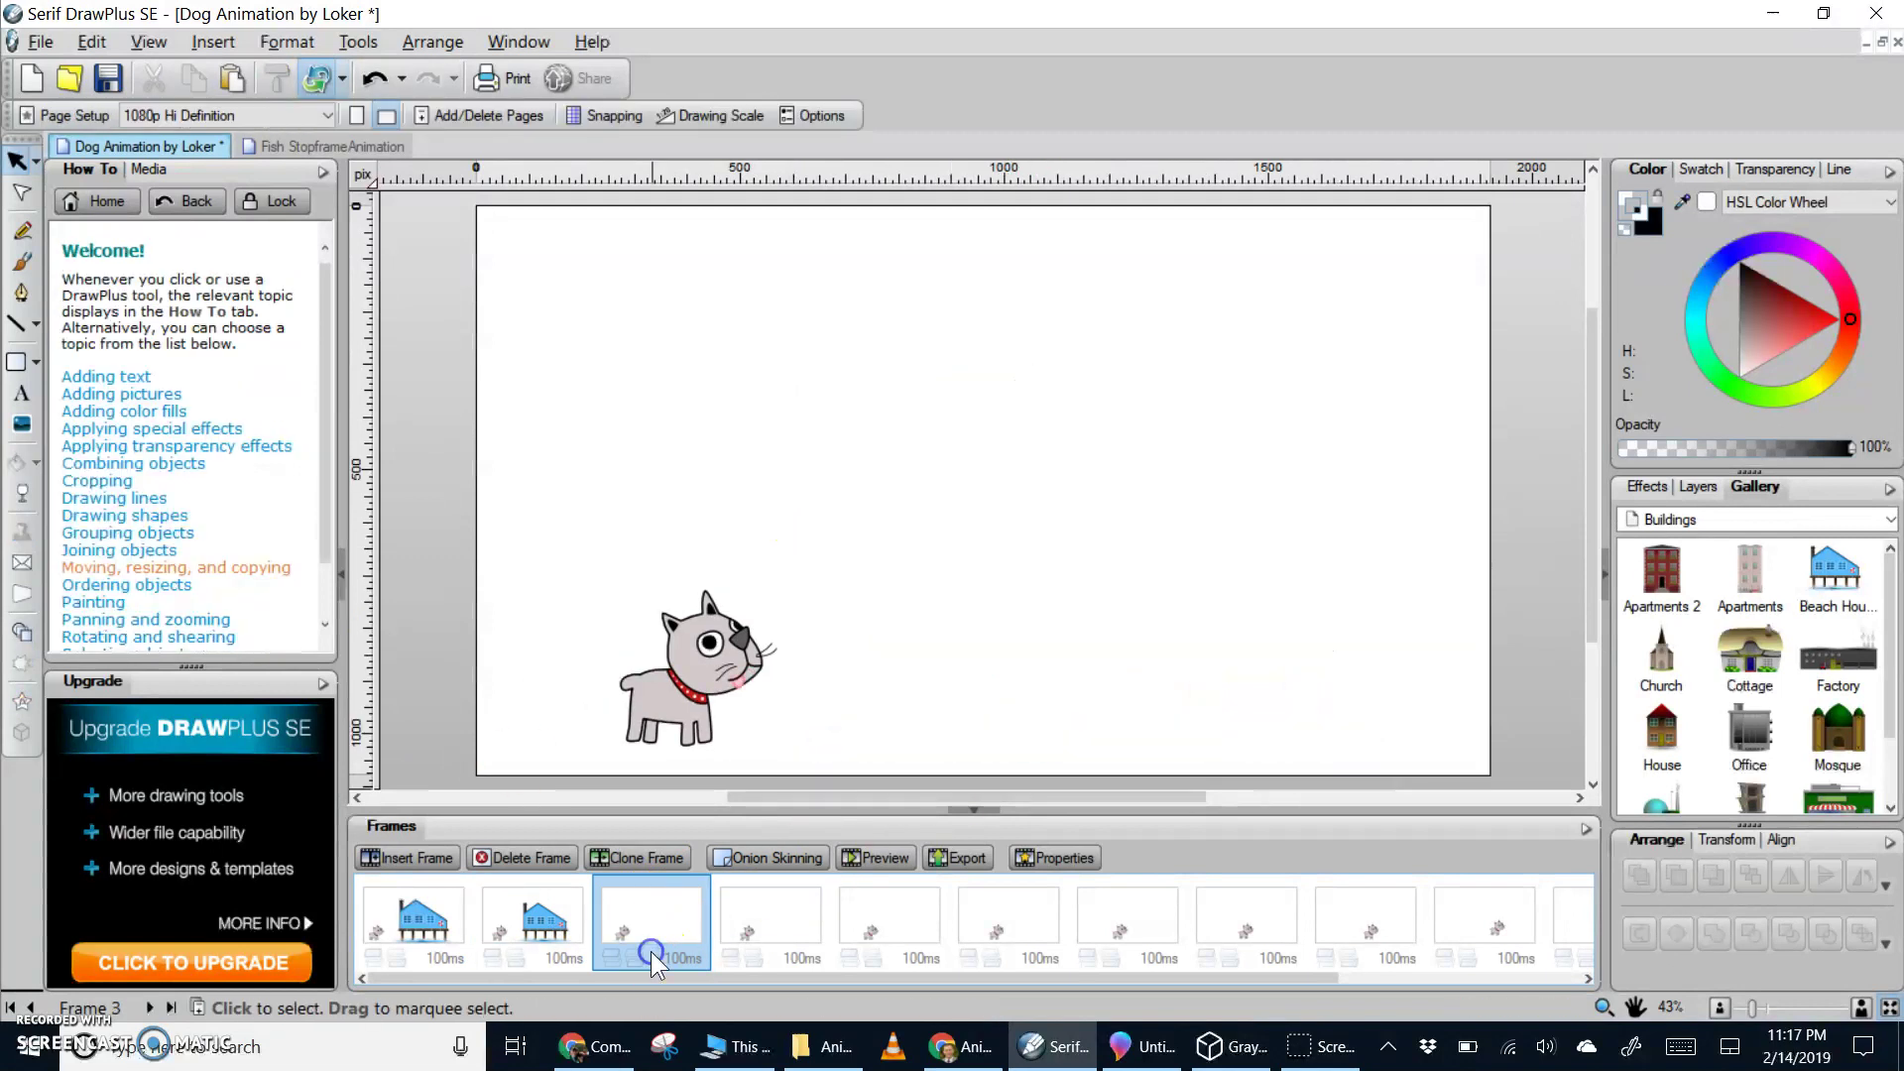
{"action": "key", "text": "ctrl+v"}
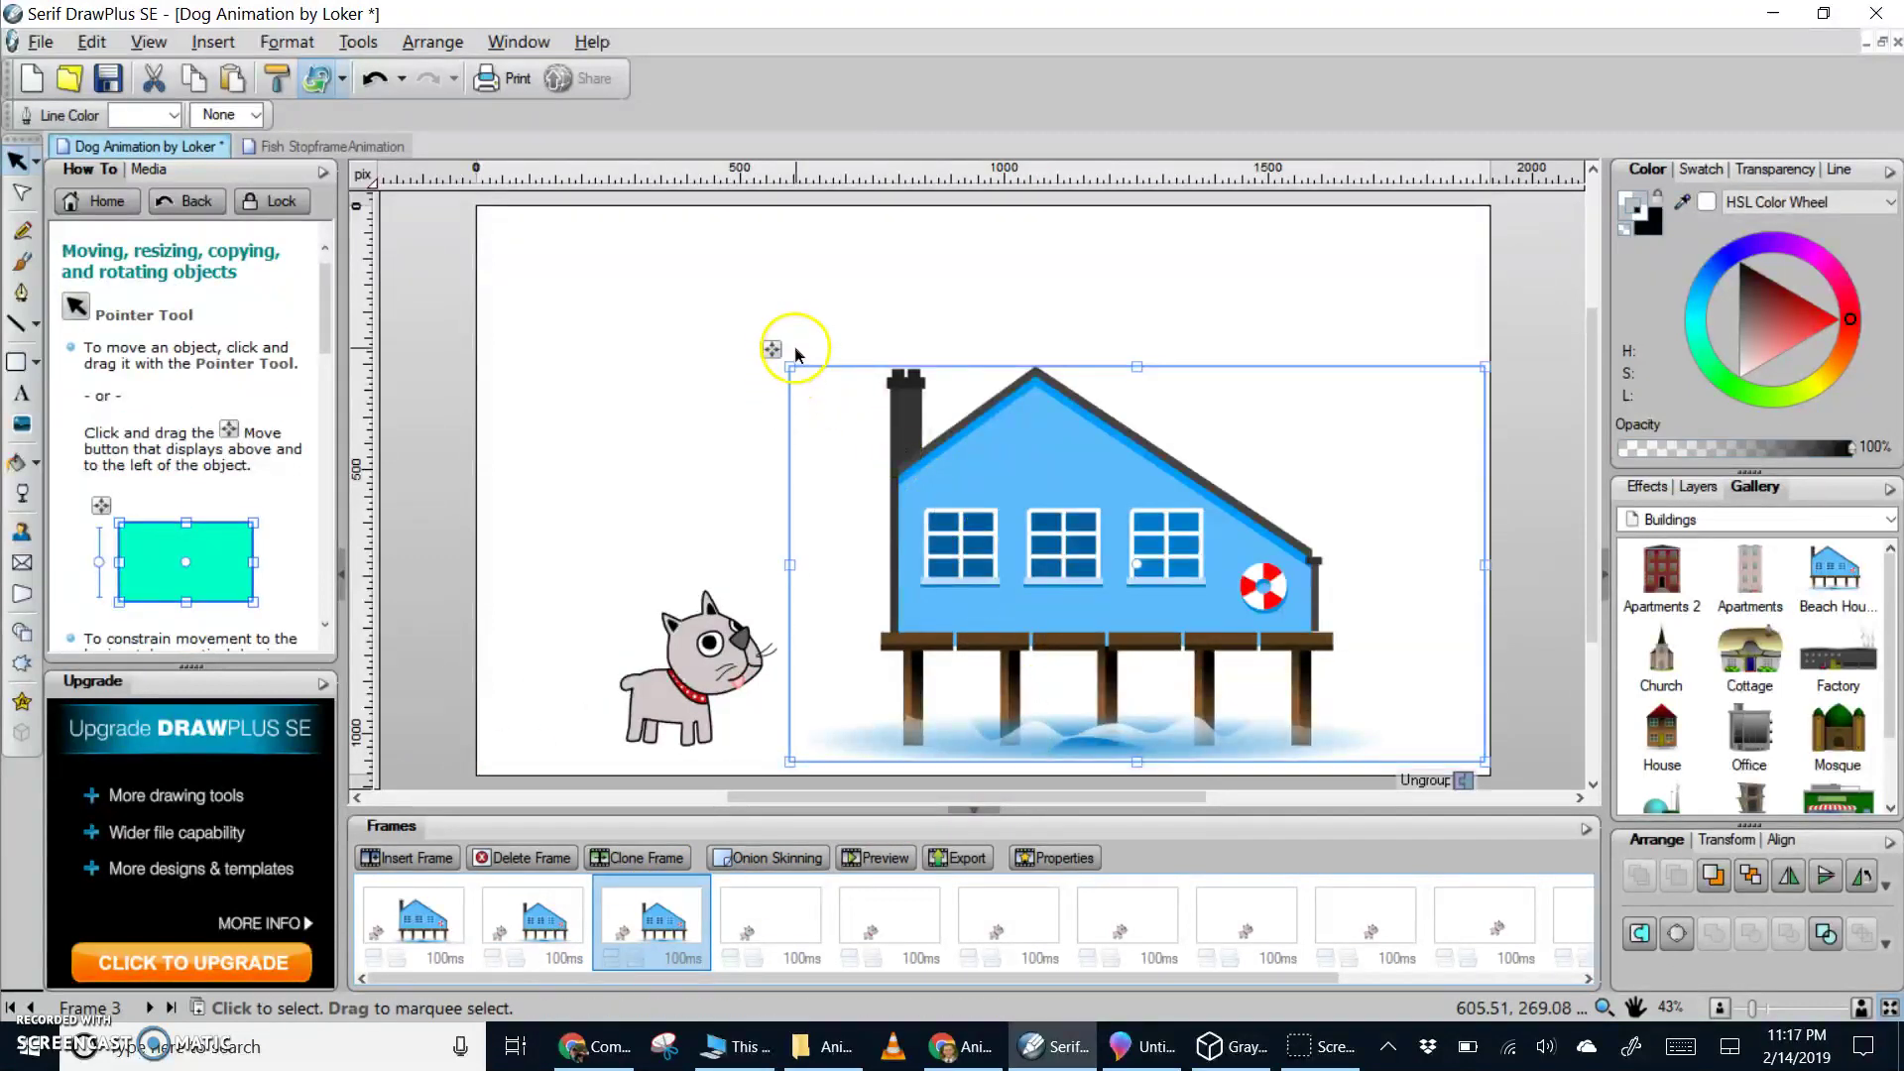
{"action": "left_click_drag", "start_coordinate": [789, 368], "coordinate": [884, 421]}
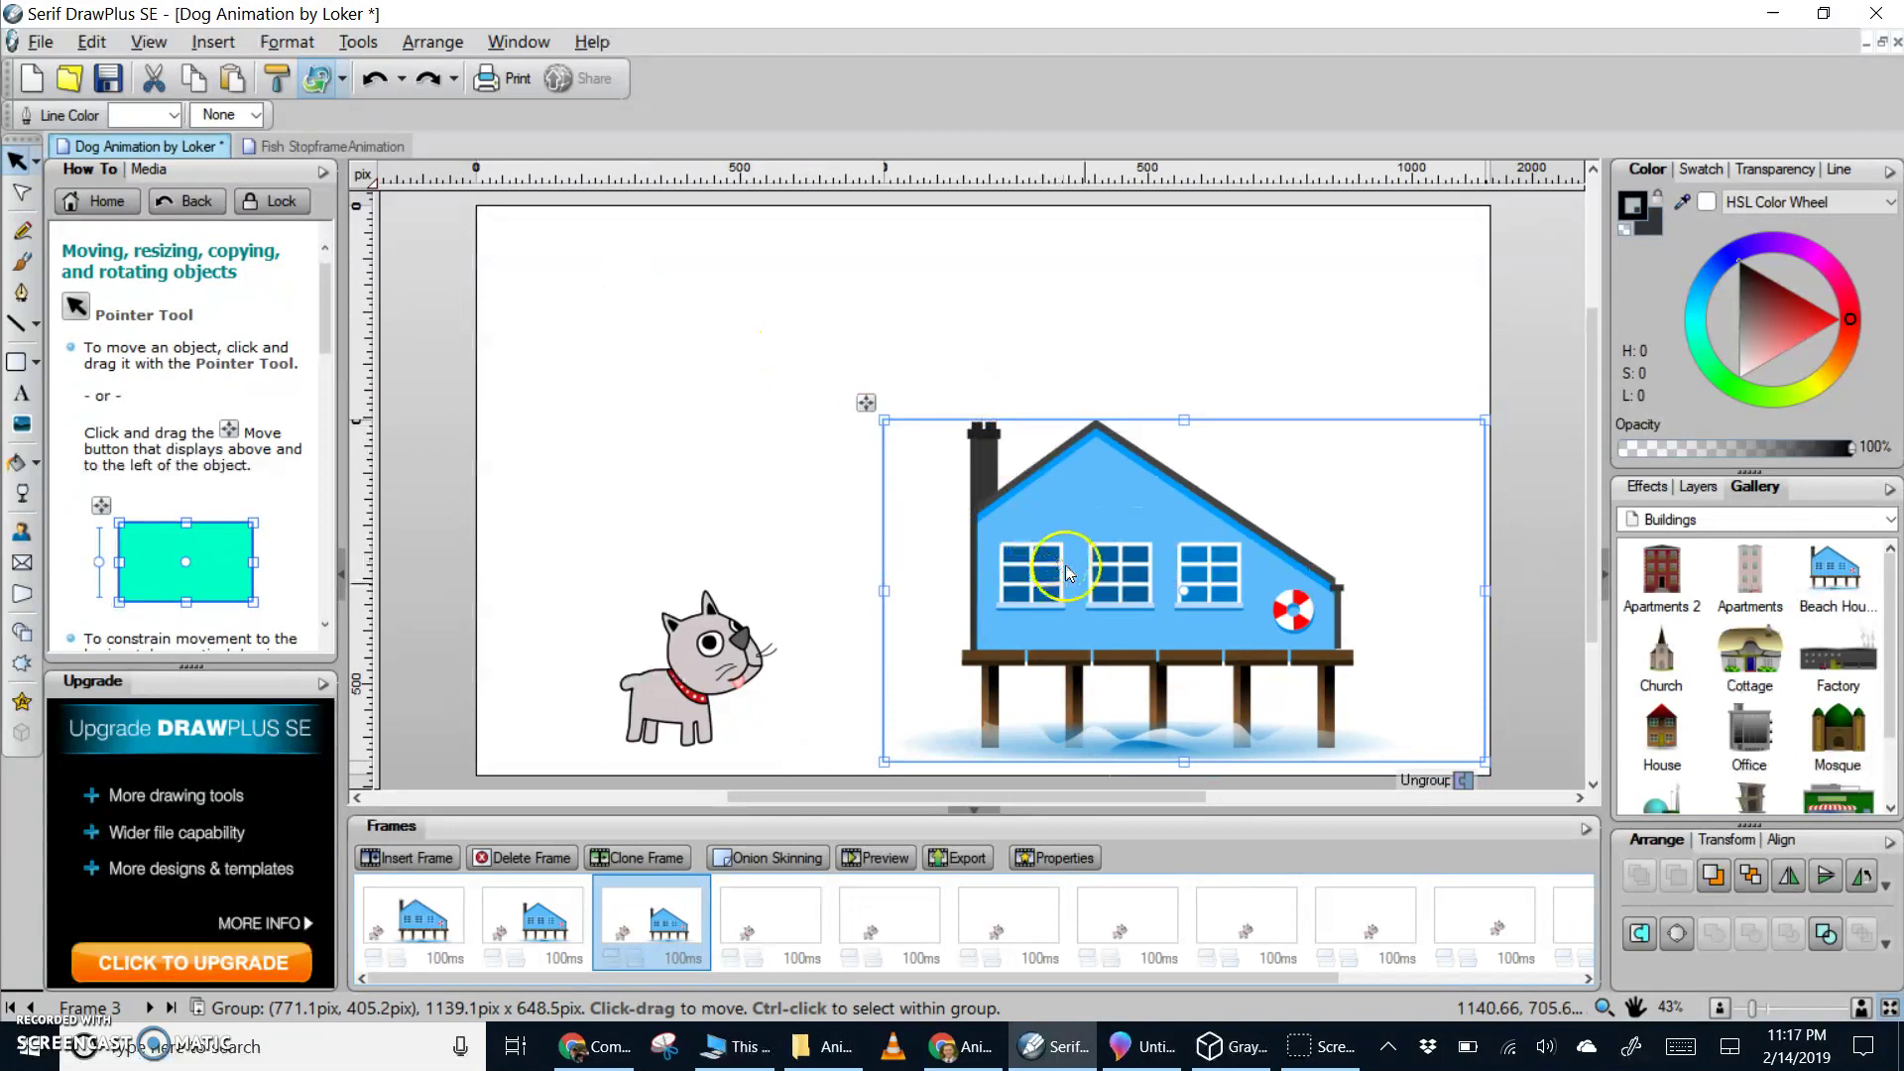
{"action": "left_click_drag", "start_coordinate": [1067, 573], "coordinate": [1010, 573]}
Copy the frame 3 house into frame 4 and make it smaller still
{"action": "left_click", "coordinate": [803, 917]}
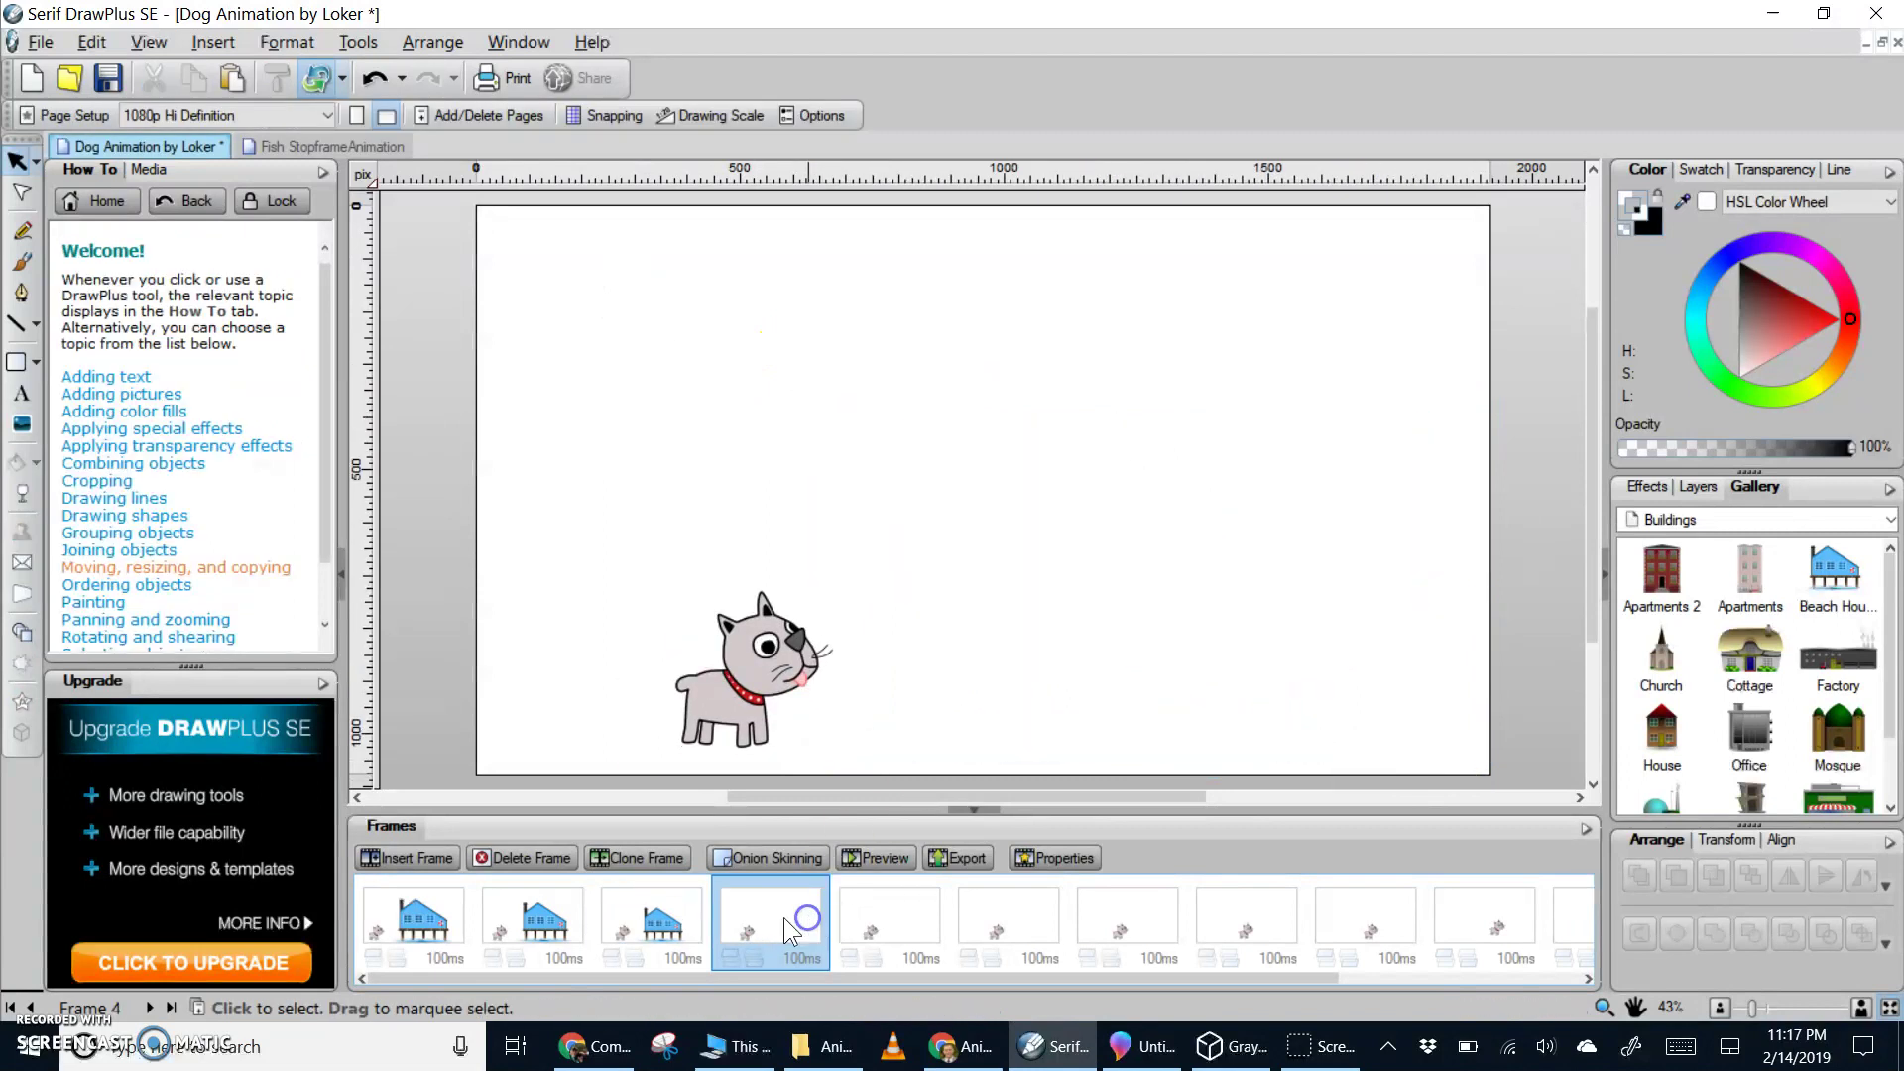
{"action": "left_click", "coordinate": [652, 922]}
{"action": "left_click", "coordinate": [1081, 547]}
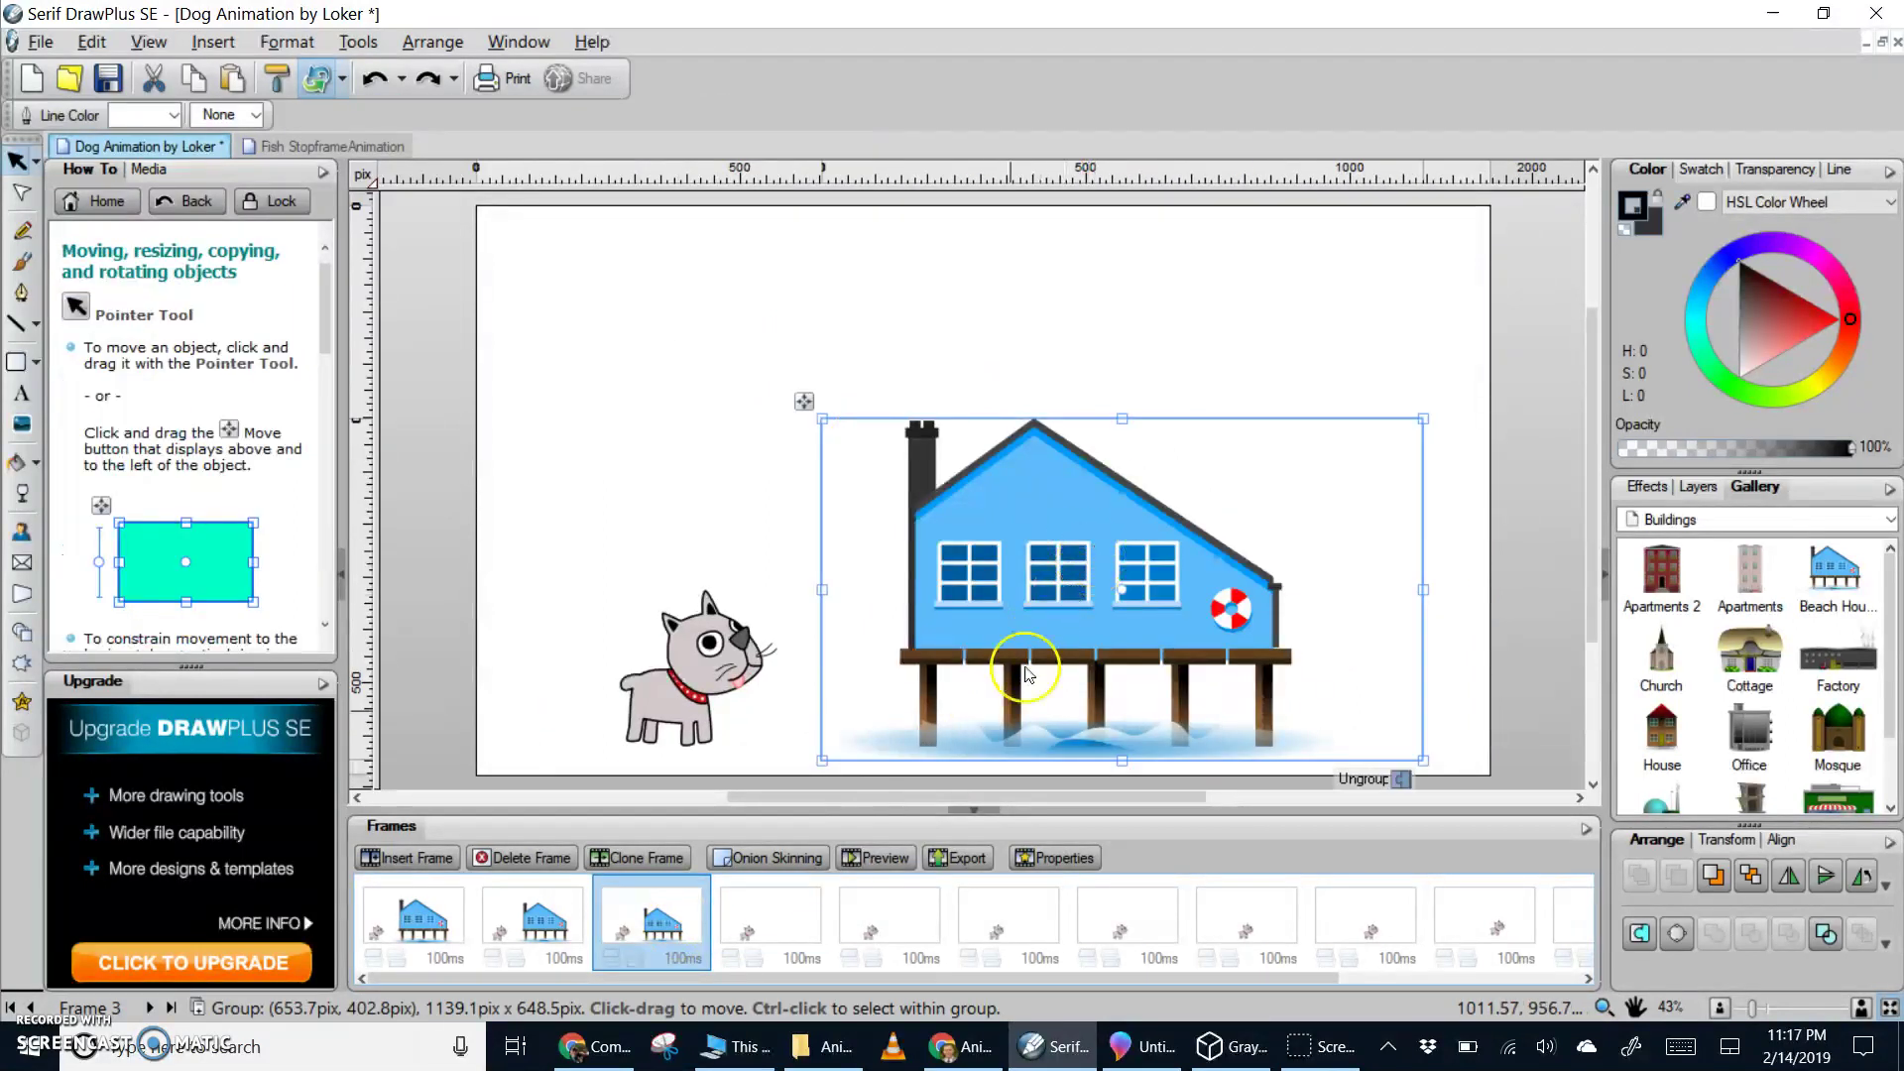
{"action": "key", "text": "ctrl+c"}
{"action": "left_click", "coordinate": [813, 918]}
{"action": "key", "text": "ctrl+v"}
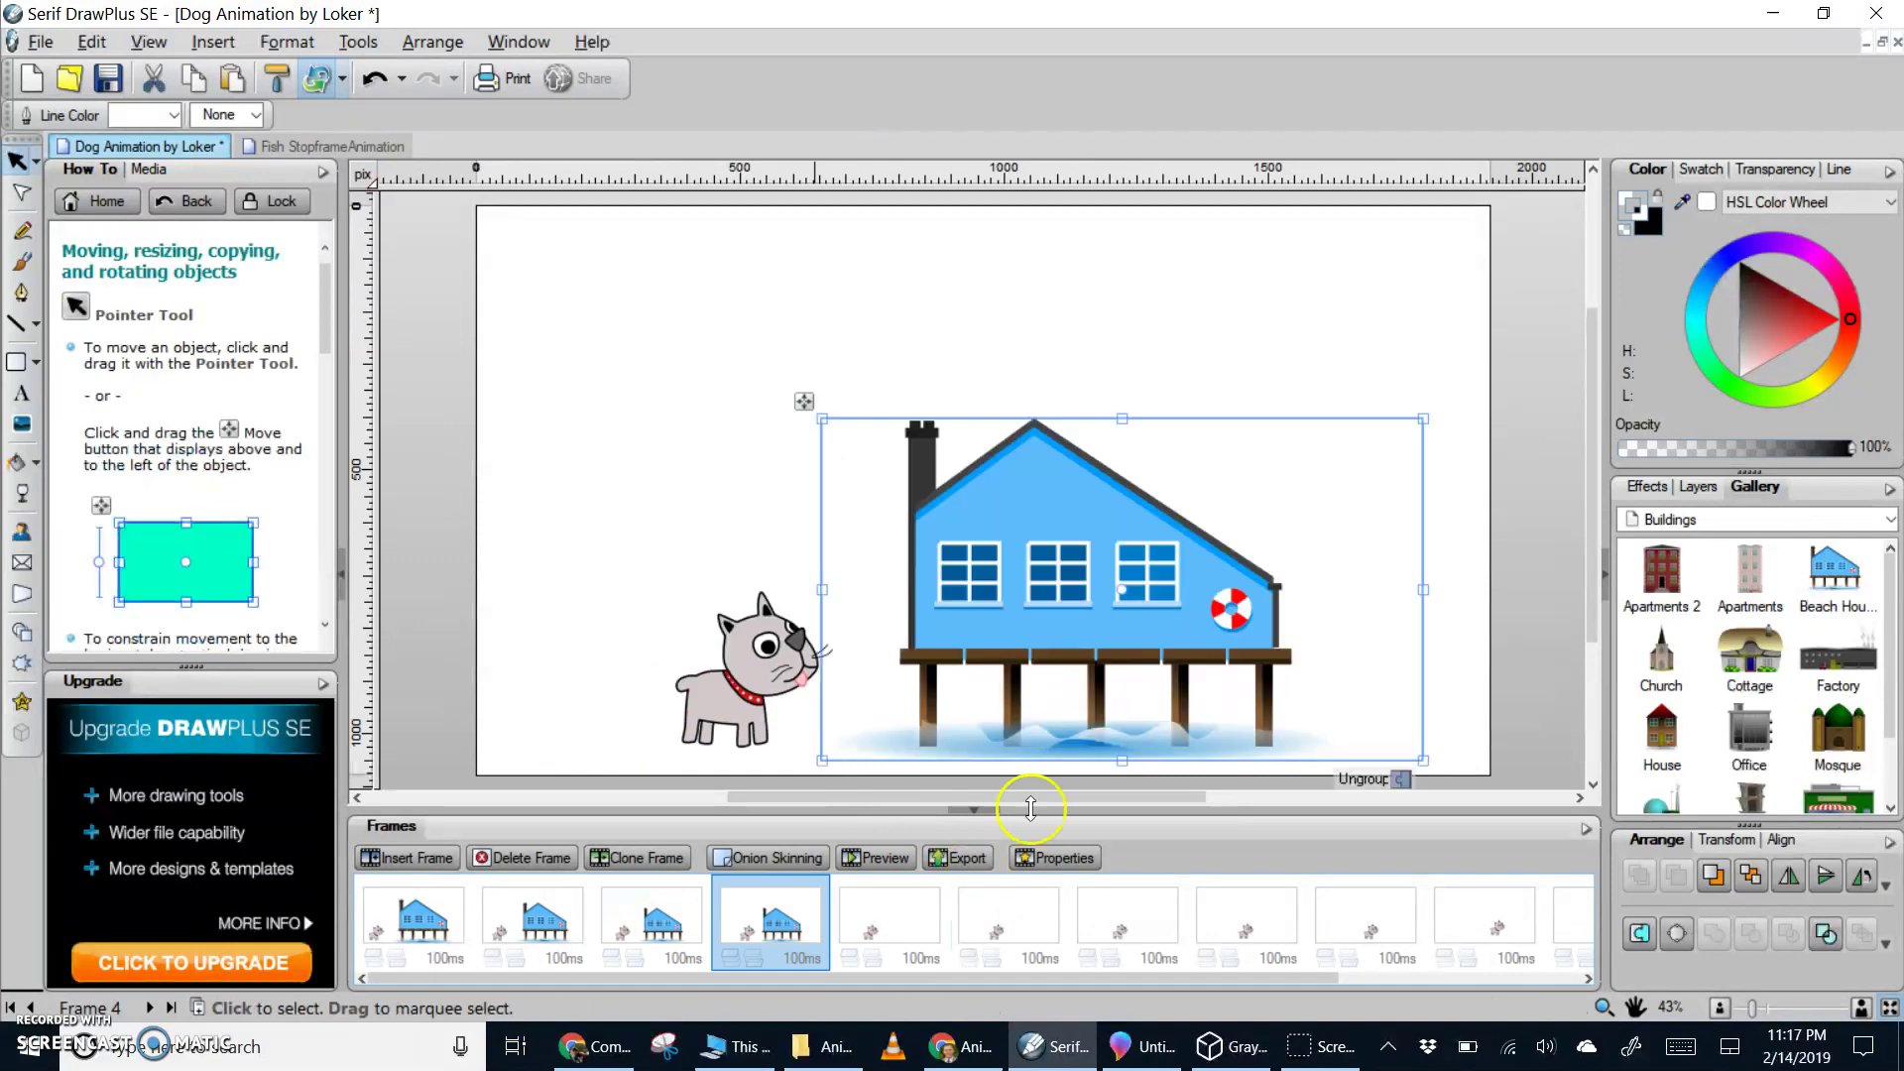
{"action": "left_click_drag", "start_coordinate": [822, 419], "coordinate": [905, 466]}
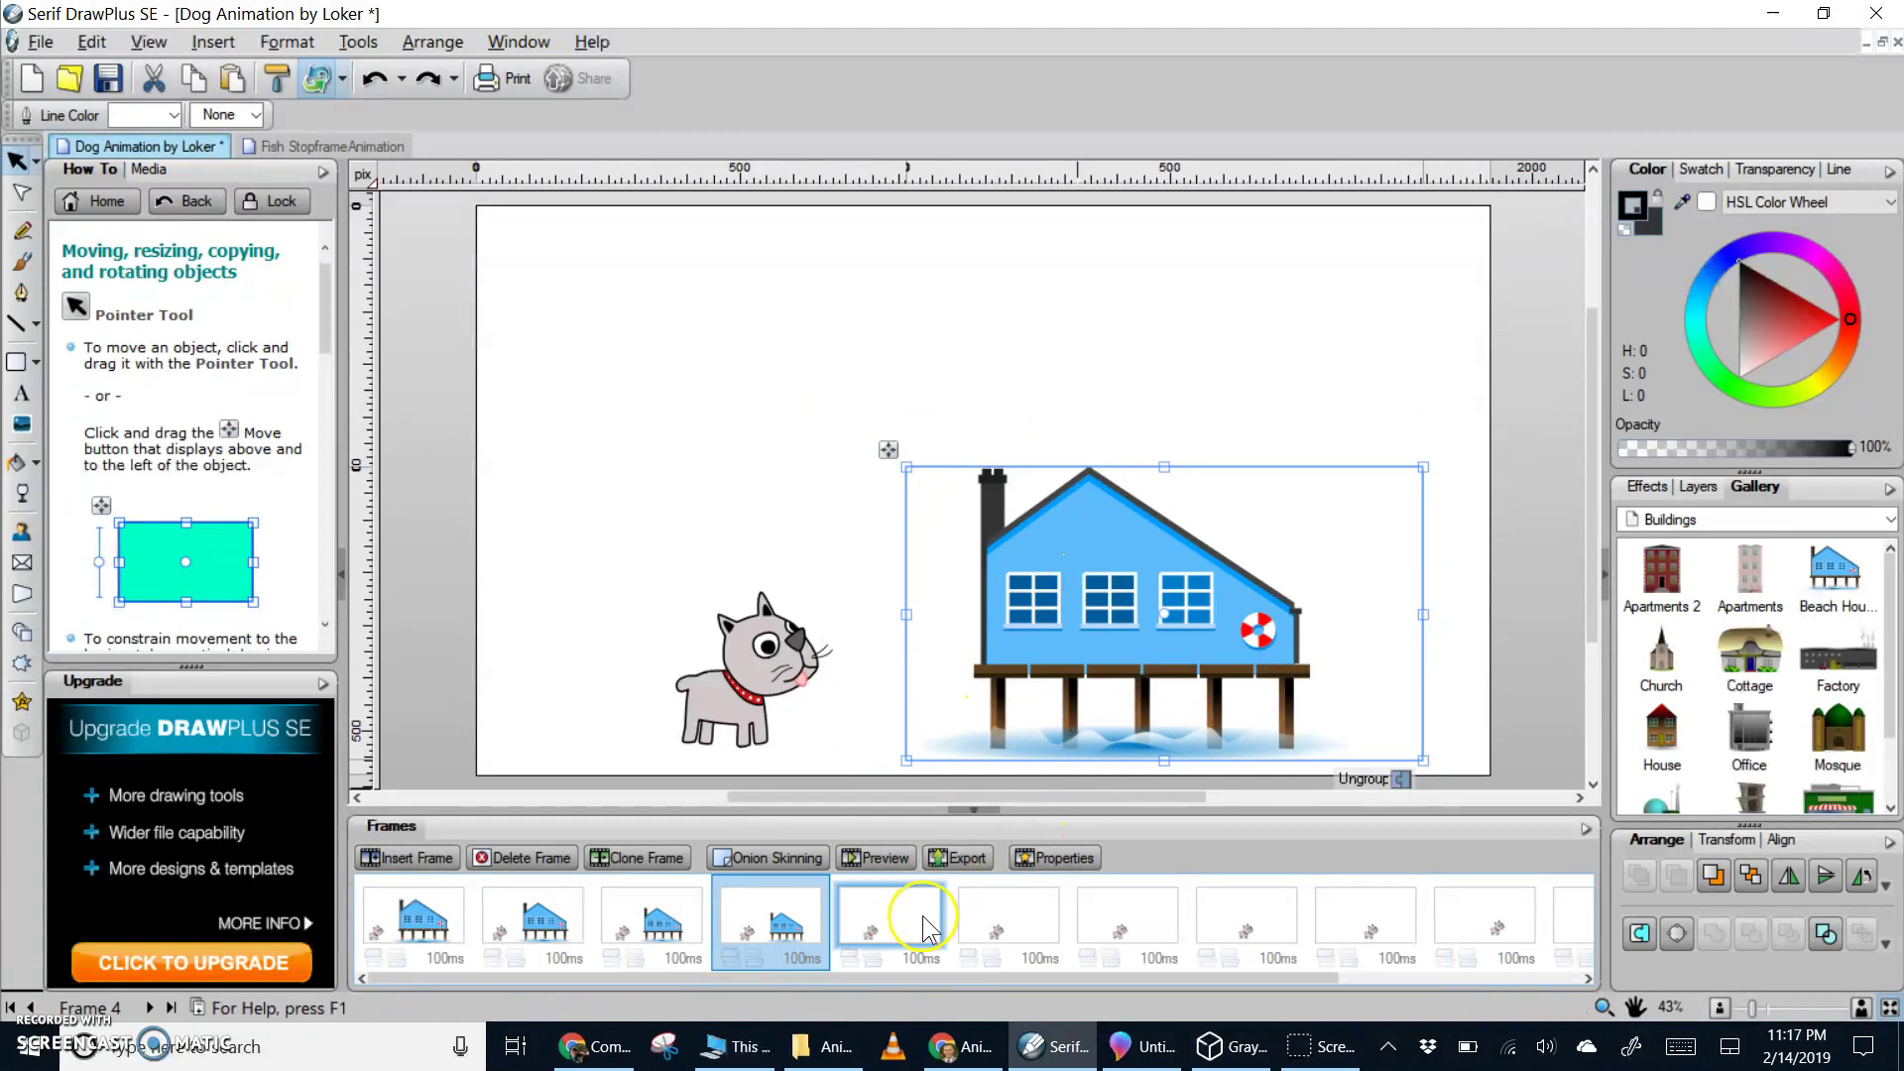
Paste the house into frames 5 and 6, shrinking it more in each
{"action": "left_click", "coordinate": [892, 917]}
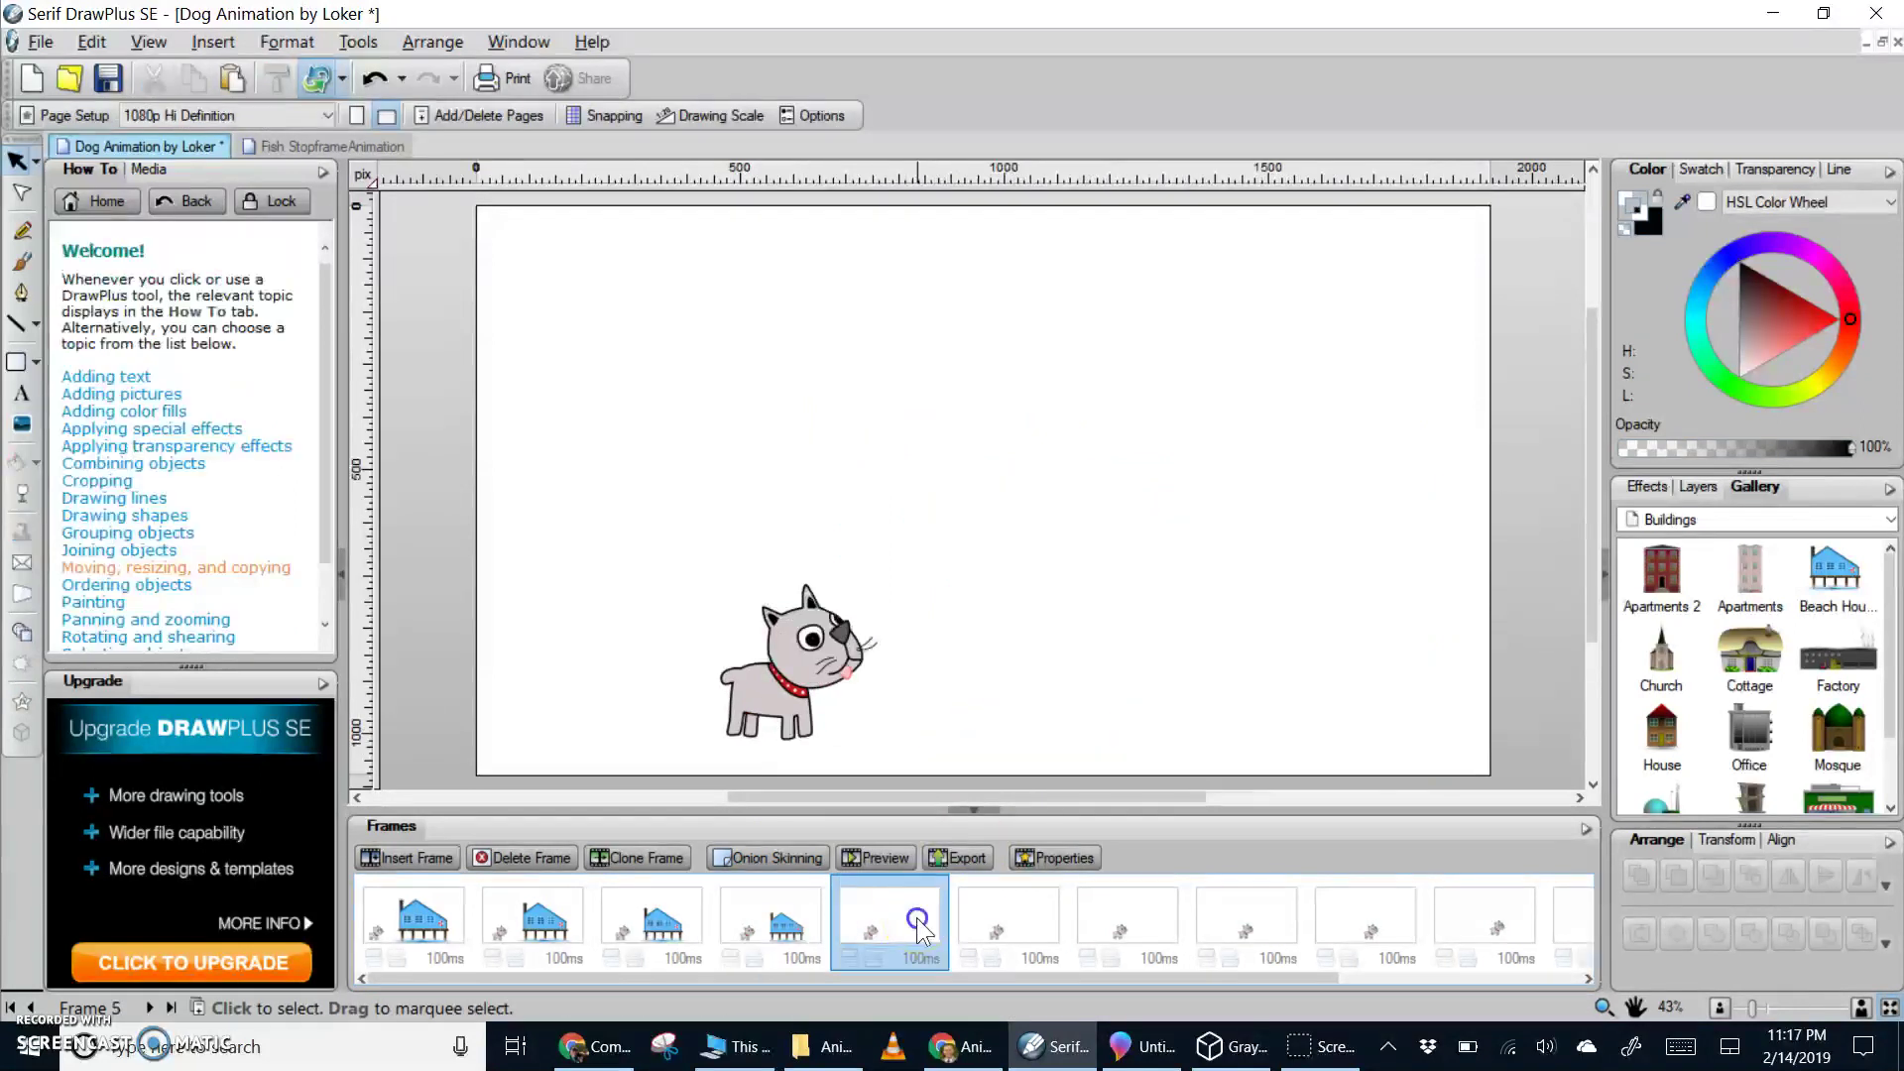
{"action": "key", "text": "ctrl+v"}
{"action": "left_click", "coordinate": [1078, 712]}
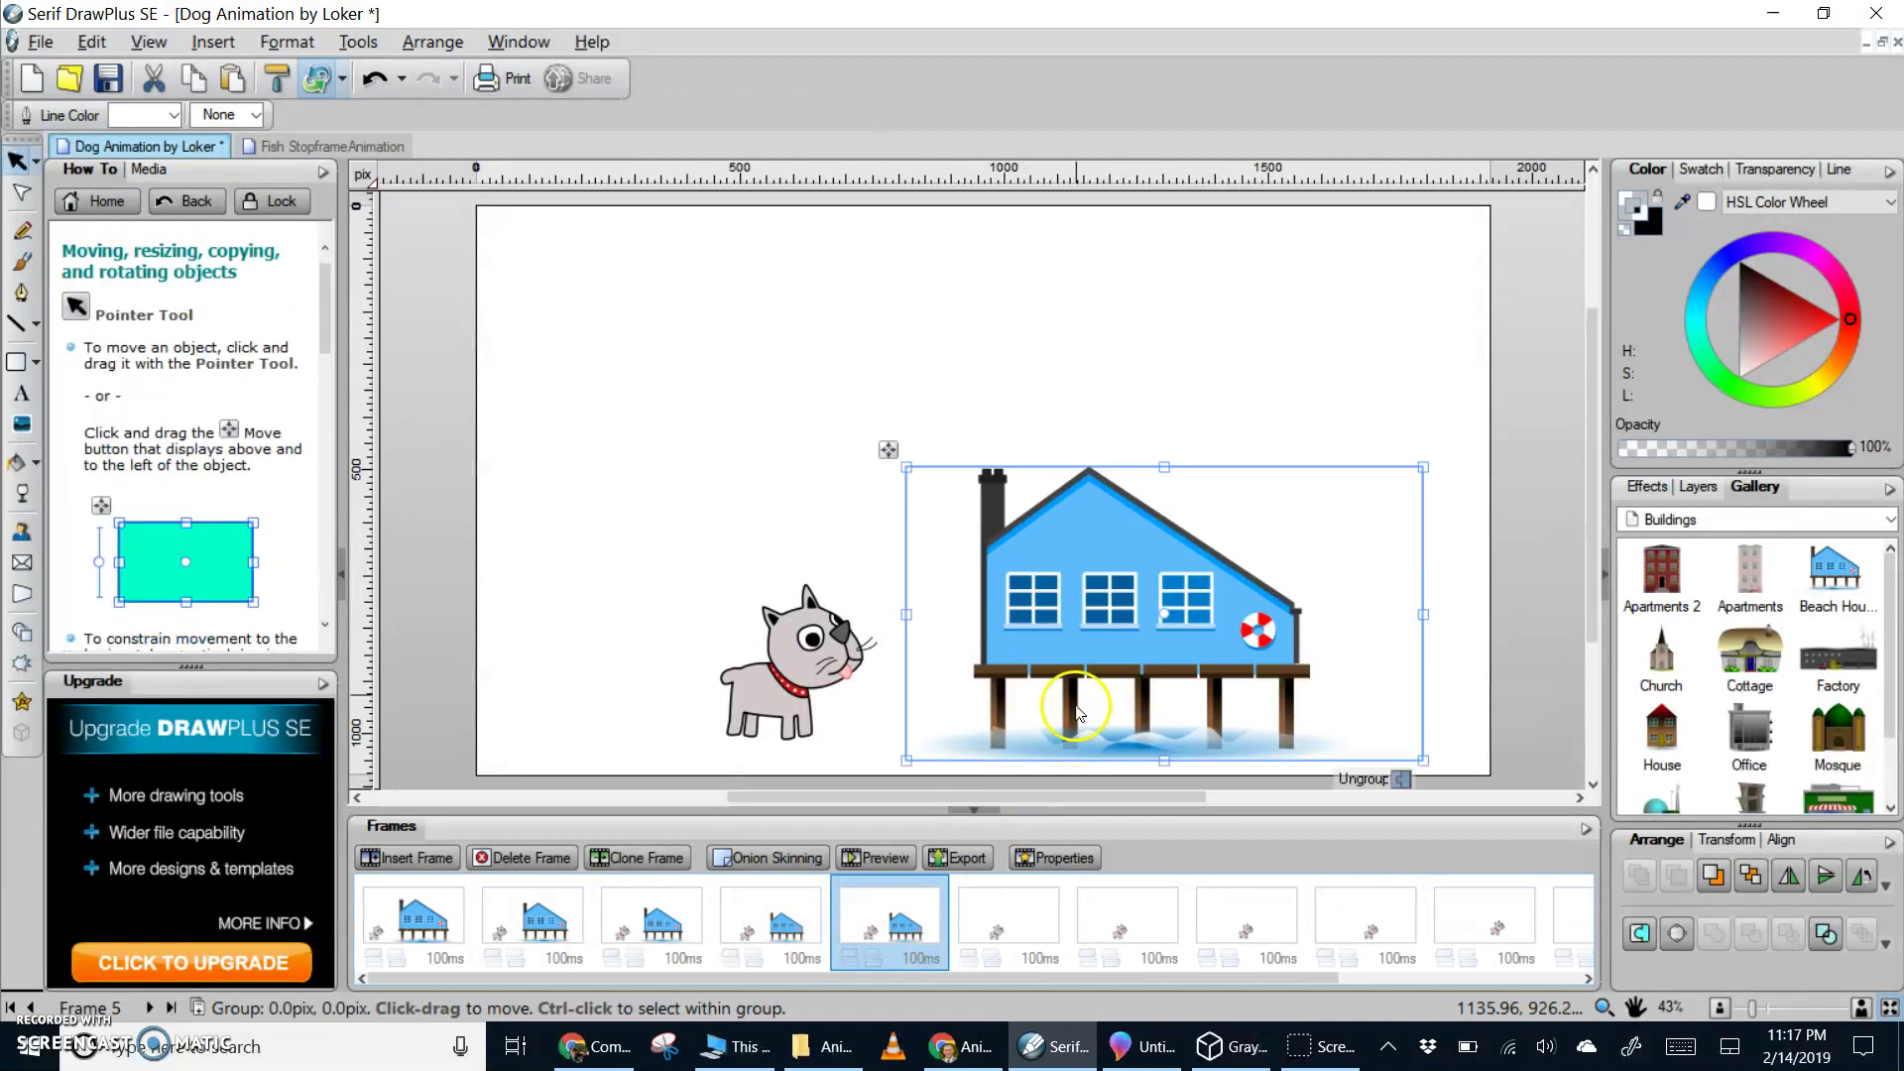
{"action": "left_click_drag", "start_coordinate": [906, 466], "coordinate": [994, 516]}
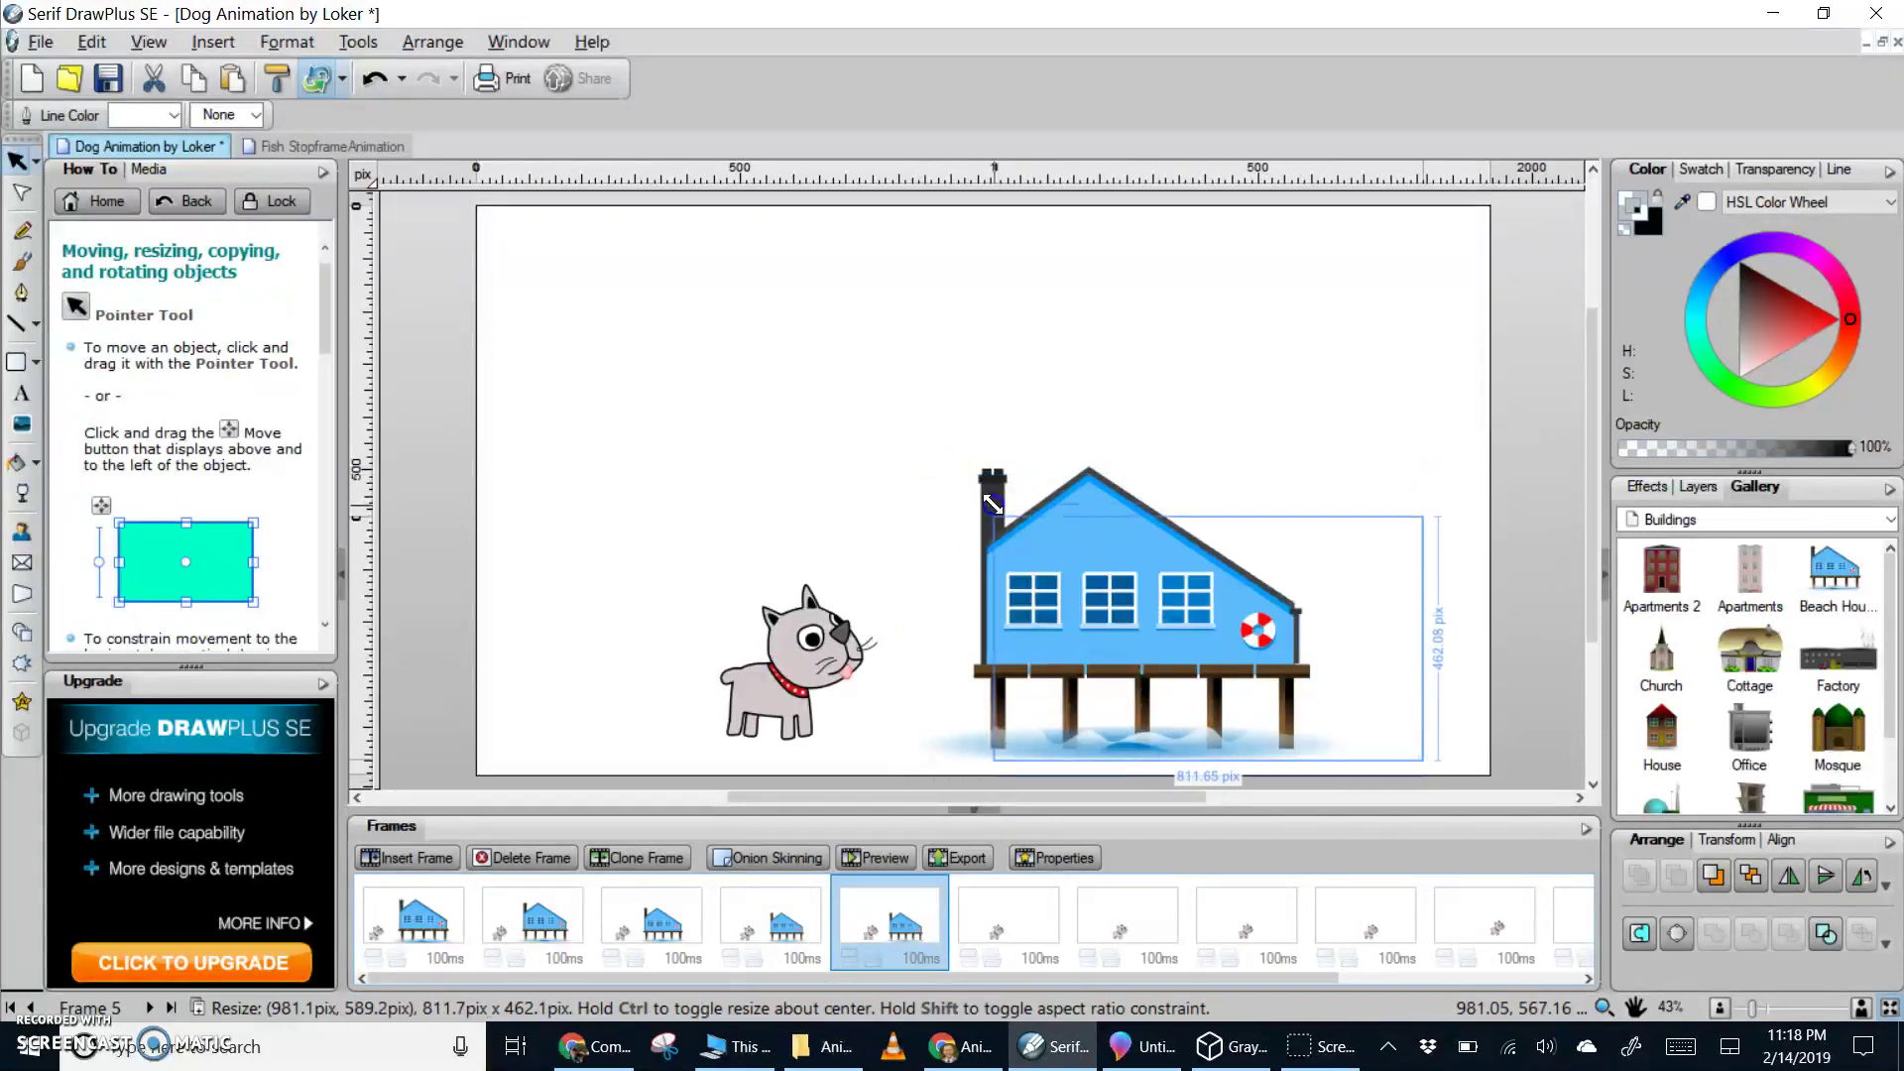
{"action": "left_click", "coordinate": [1015, 926]}
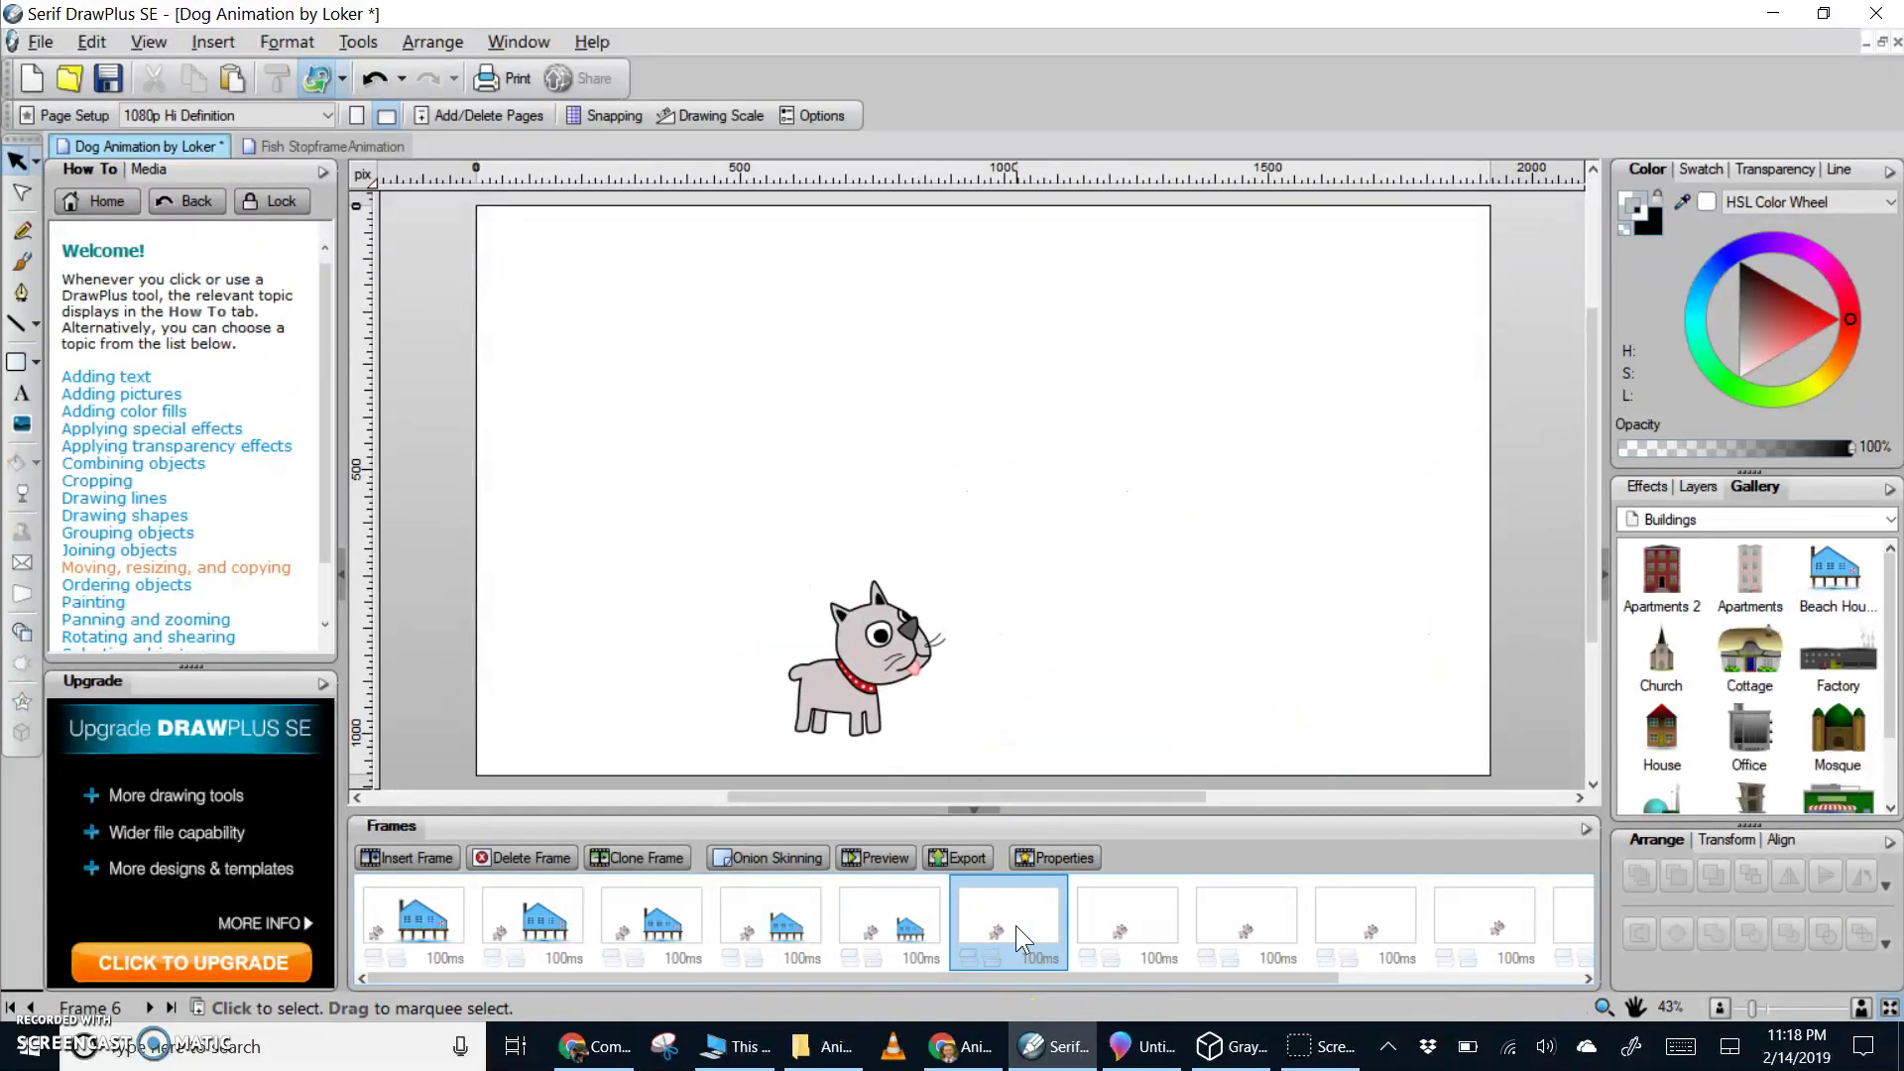
{"action": "key", "text": "ctrl+v"}
{"action": "left_click_drag", "start_coordinate": [906, 466], "coordinate": [1048, 547]}
Paste progressively smaller houses into frames 7 and 8, nudging the last one right
{"action": "left_click", "coordinate": [1129, 925]}
{"action": "key", "text": "ctrl+v"}
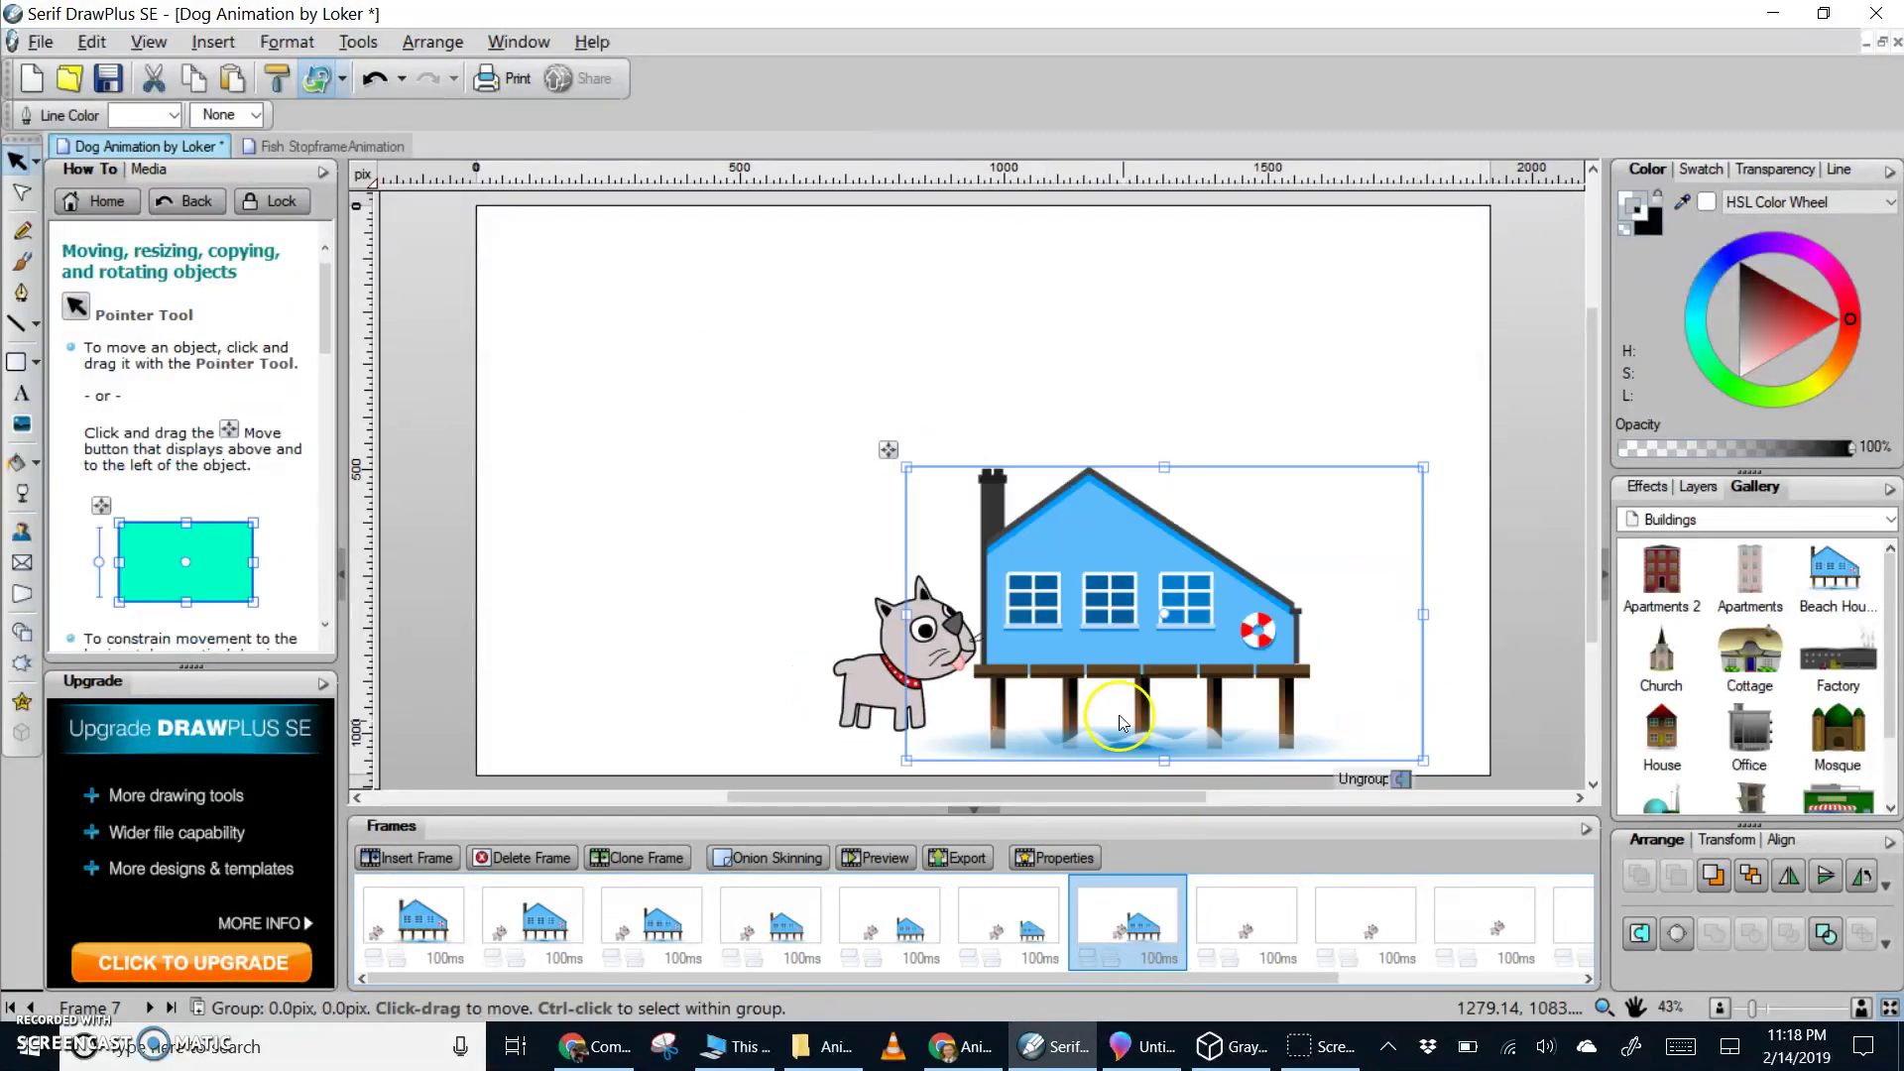
{"action": "left_click_drag", "start_coordinate": [906, 466], "coordinate": [1063, 556]}
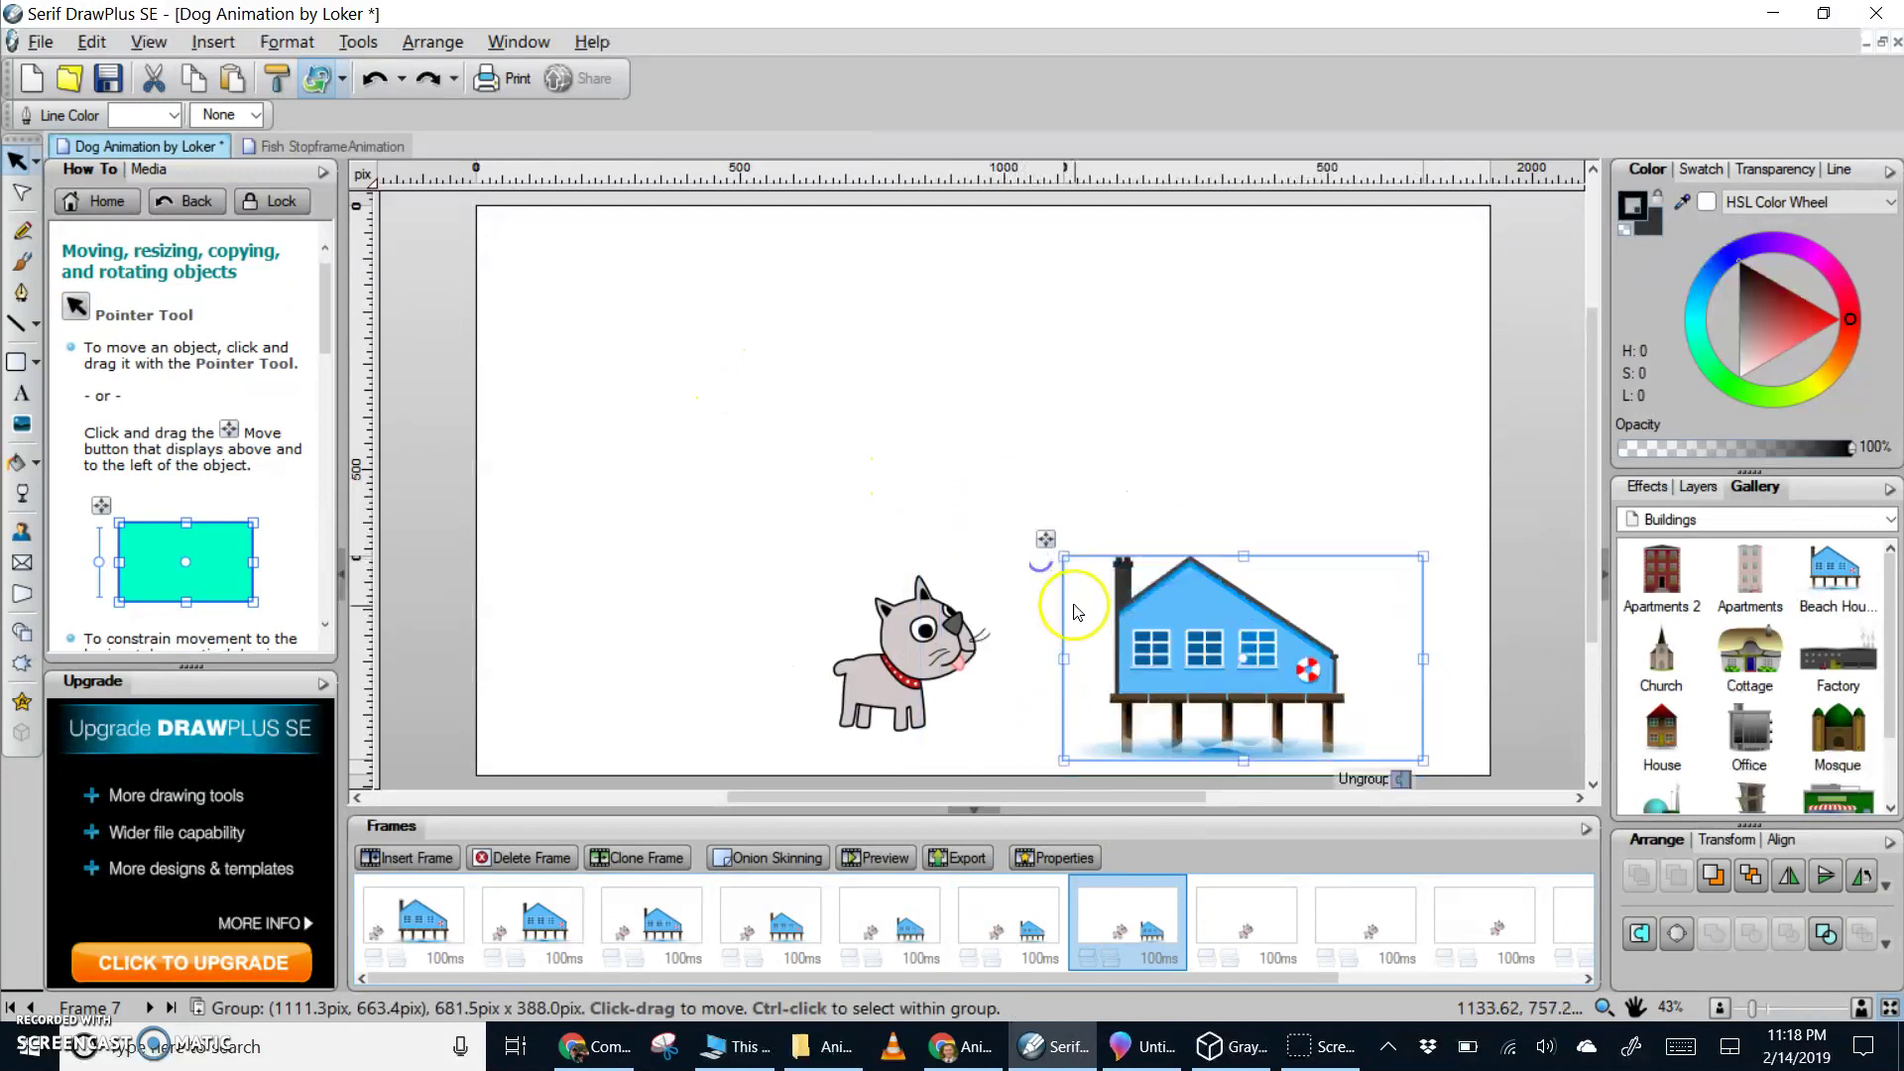
{"action": "key", "text": "ctrl+v"}
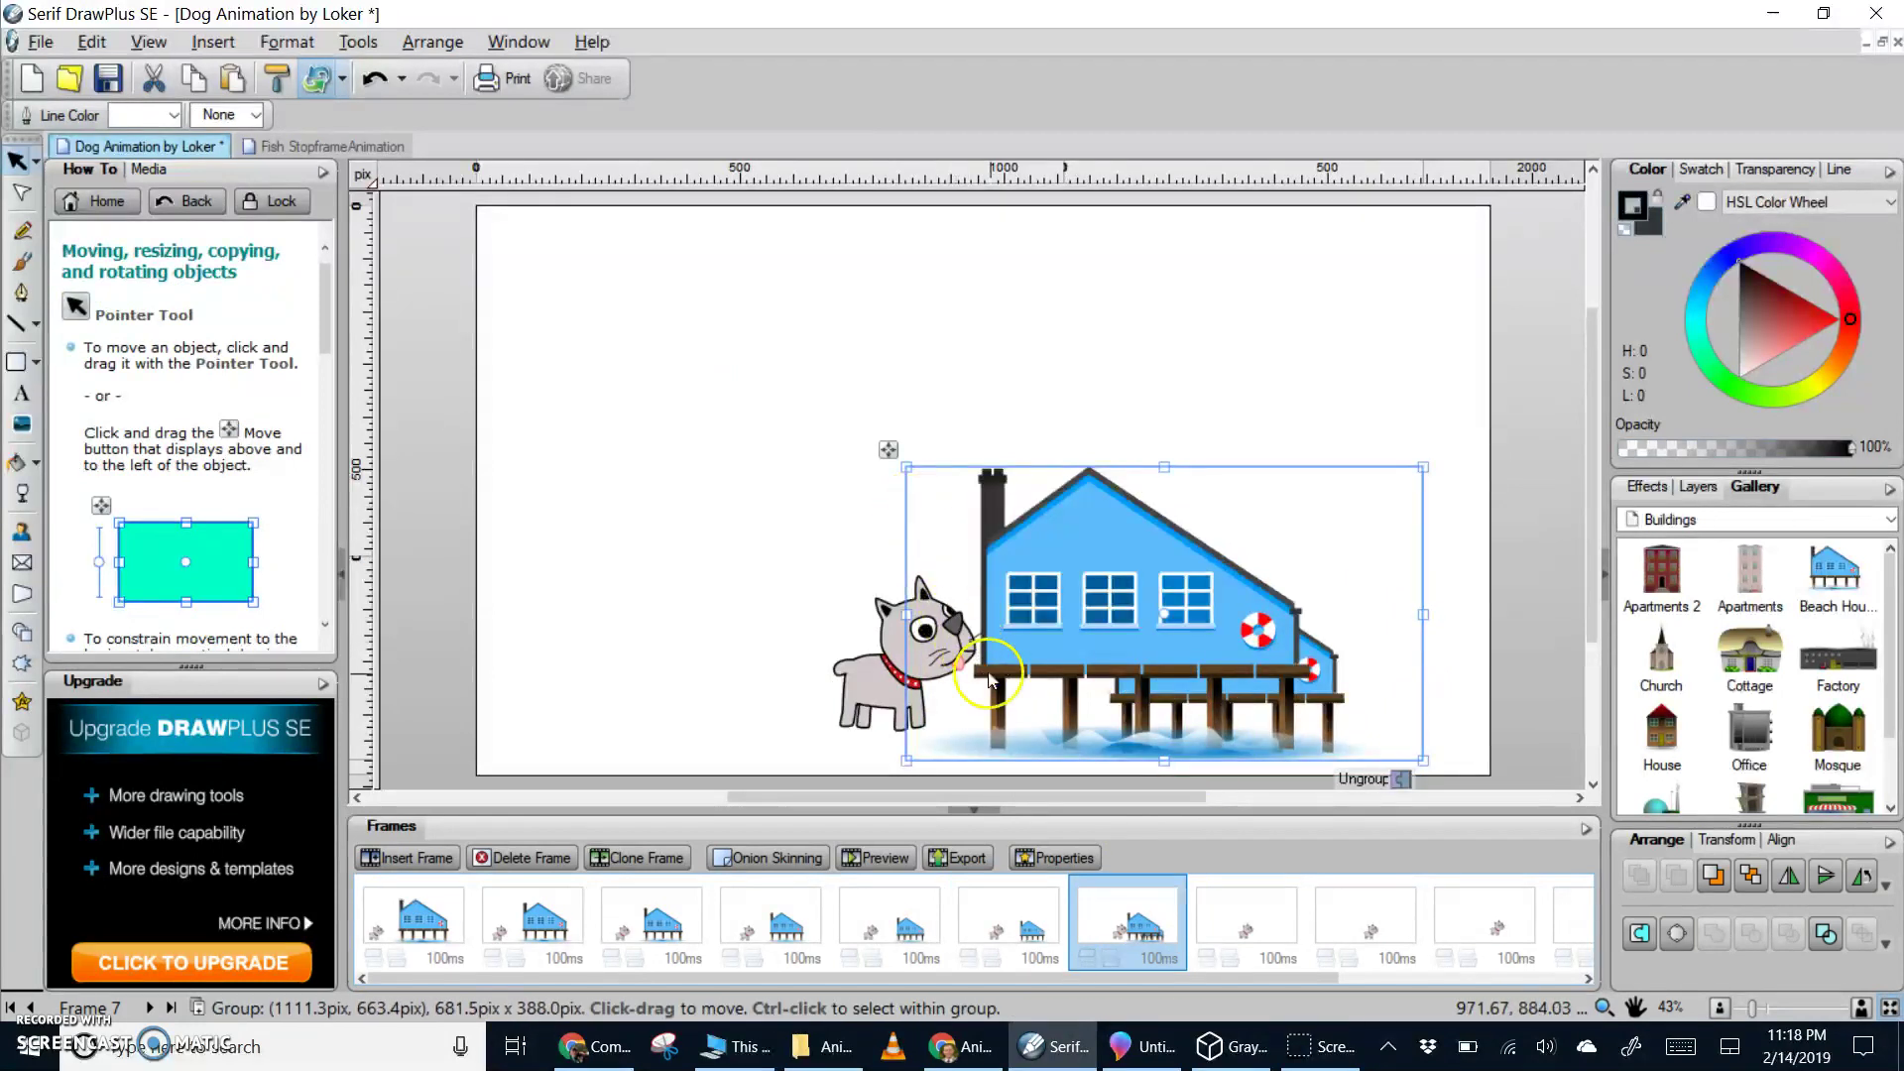
{"action": "key", "text": "ctrl+z"}
{"action": "left_click", "coordinate": [1231, 894]}
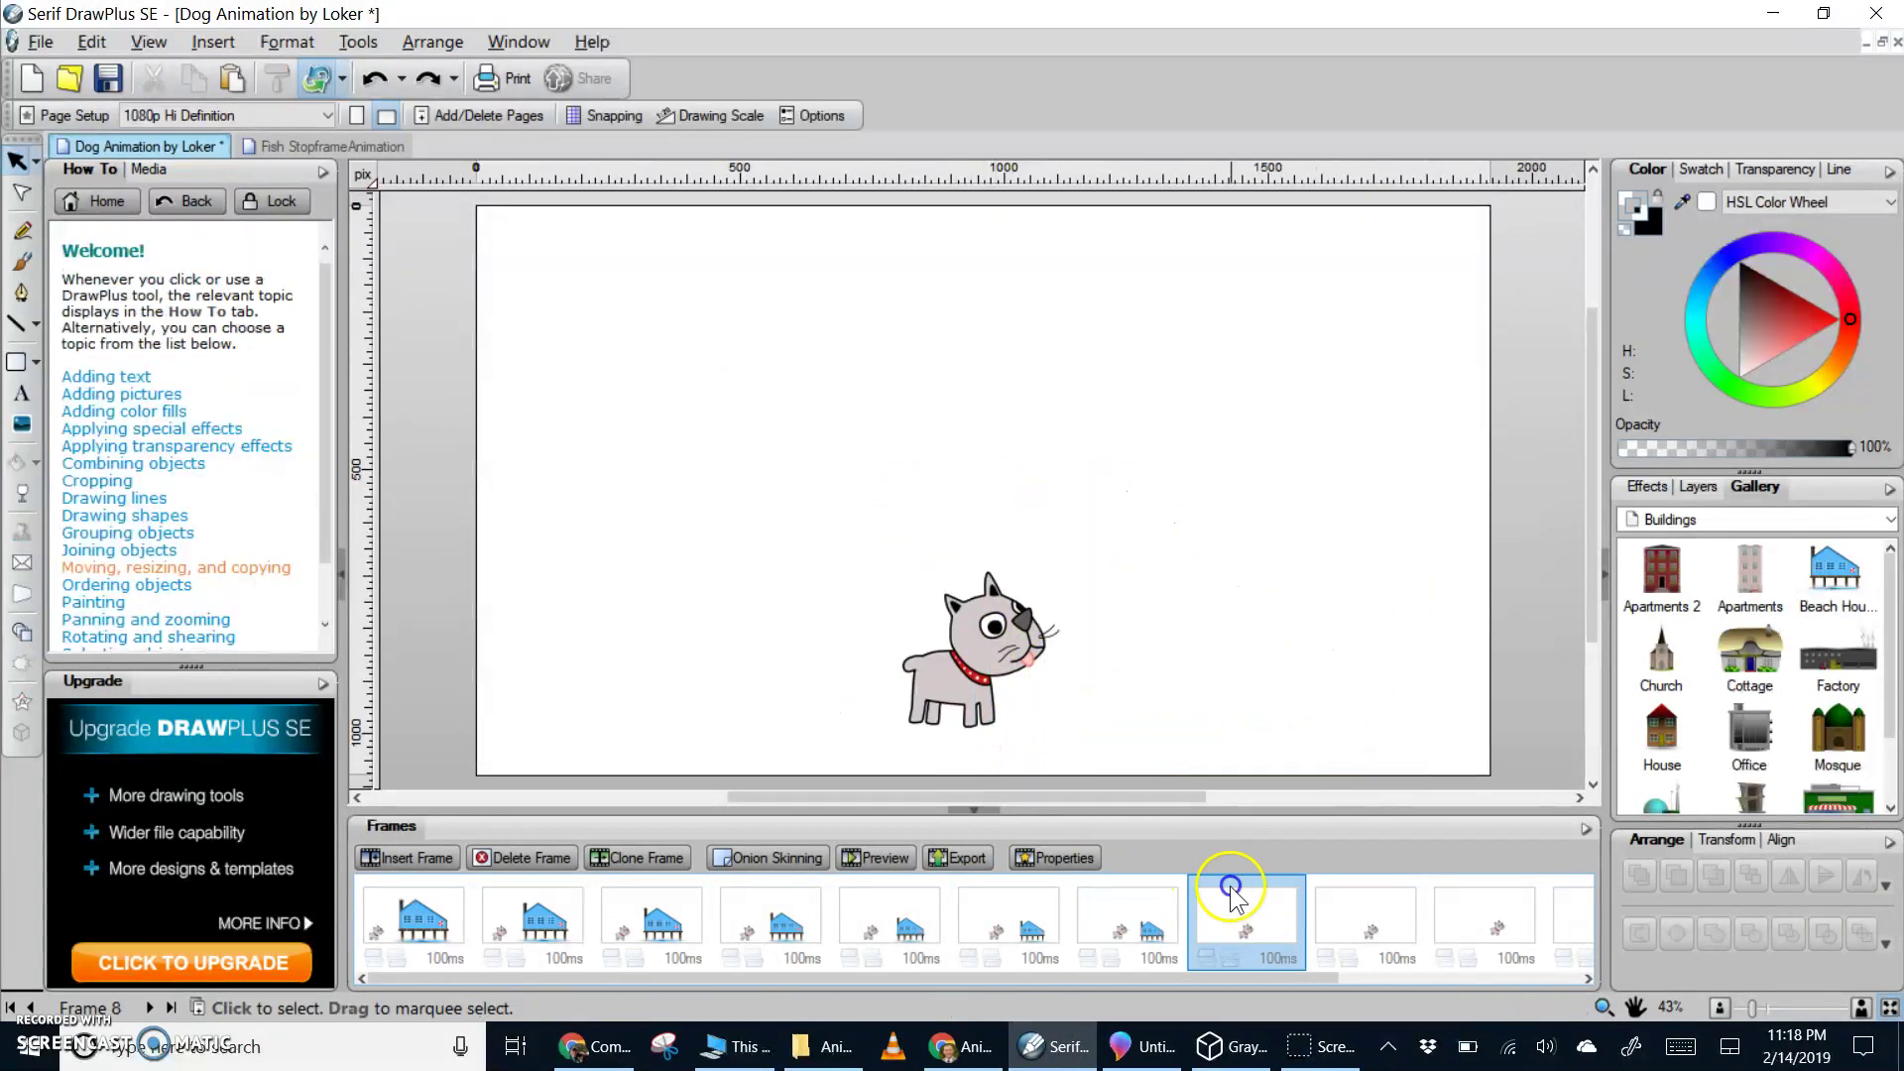
{"action": "key", "text": "ctrl+v"}
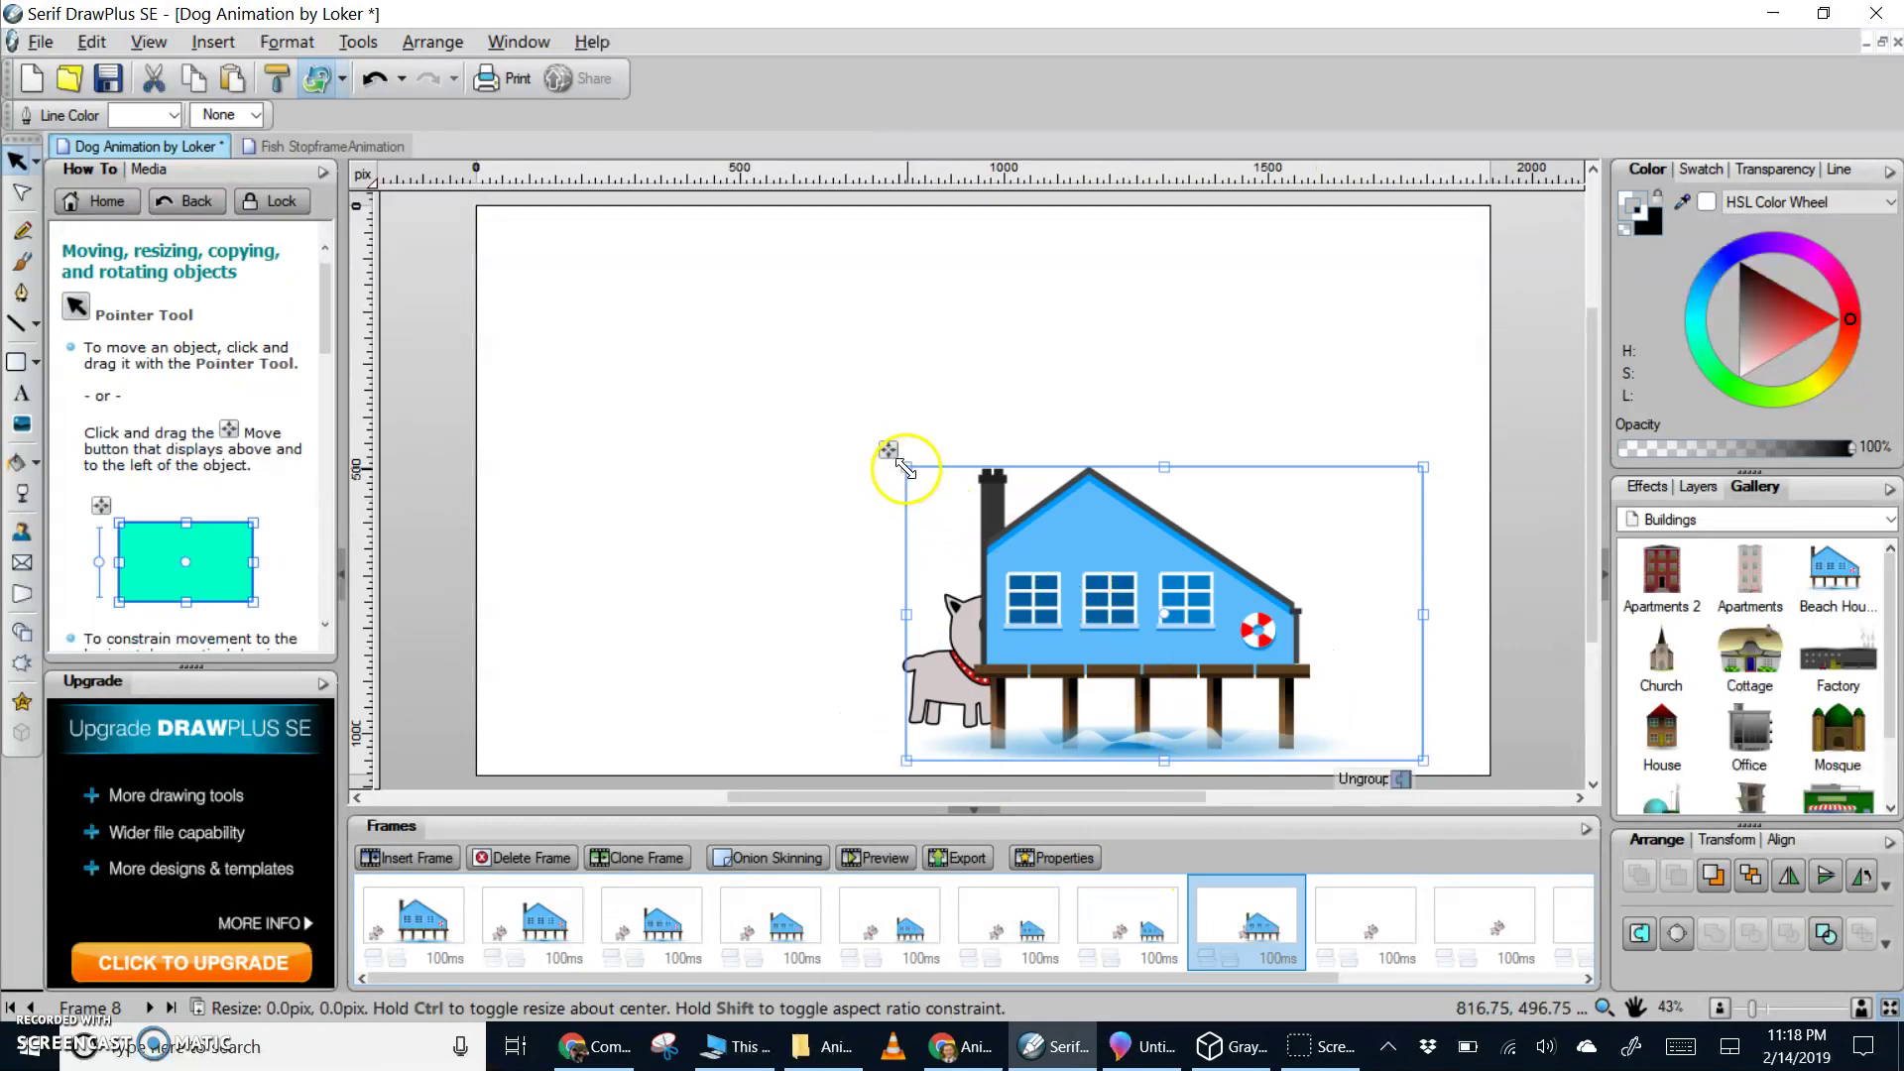
{"action": "left_click_drag", "start_coordinate": [904, 464], "coordinate": [1081, 590]}
{"action": "left_click_drag", "start_coordinate": [1220, 687], "coordinate": [1245, 704]}
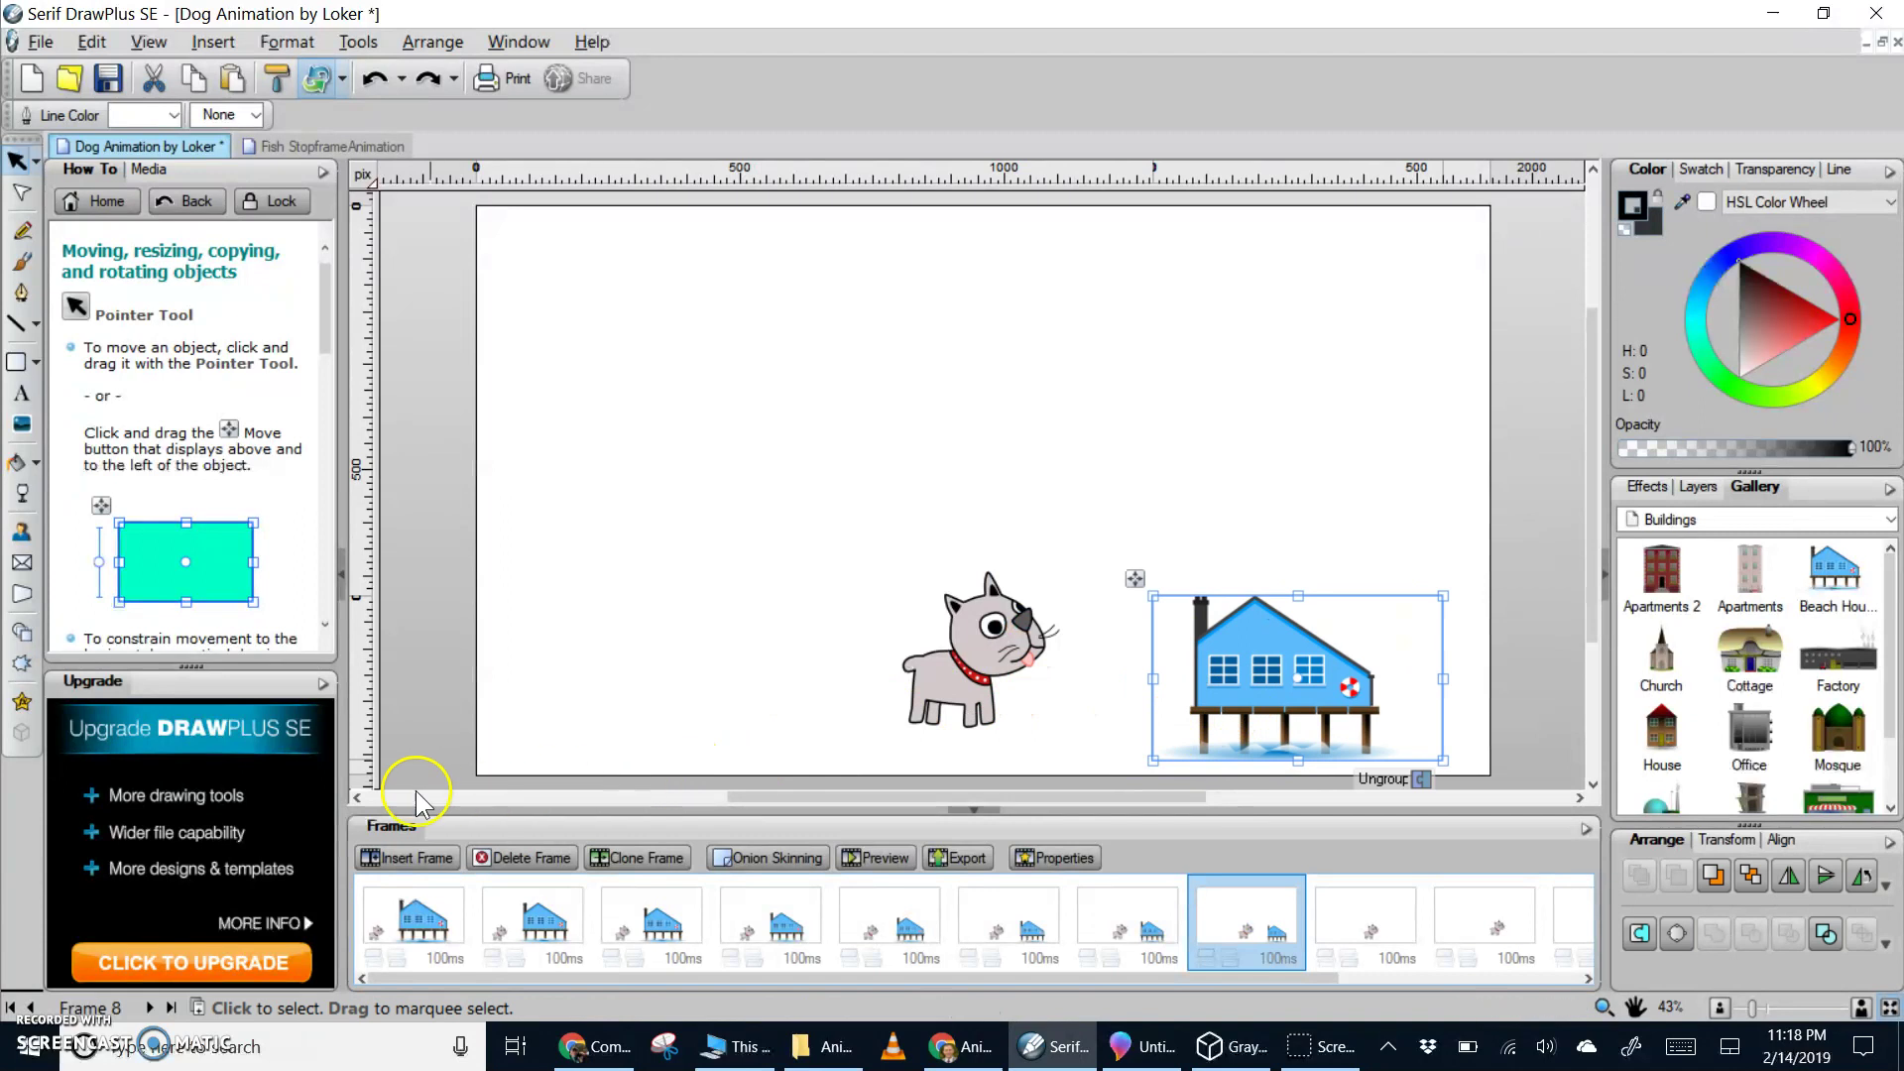
Preview the dog walking toward the shrinking beach house, then close the preview
{"action": "left_click", "coordinate": [878, 855]}
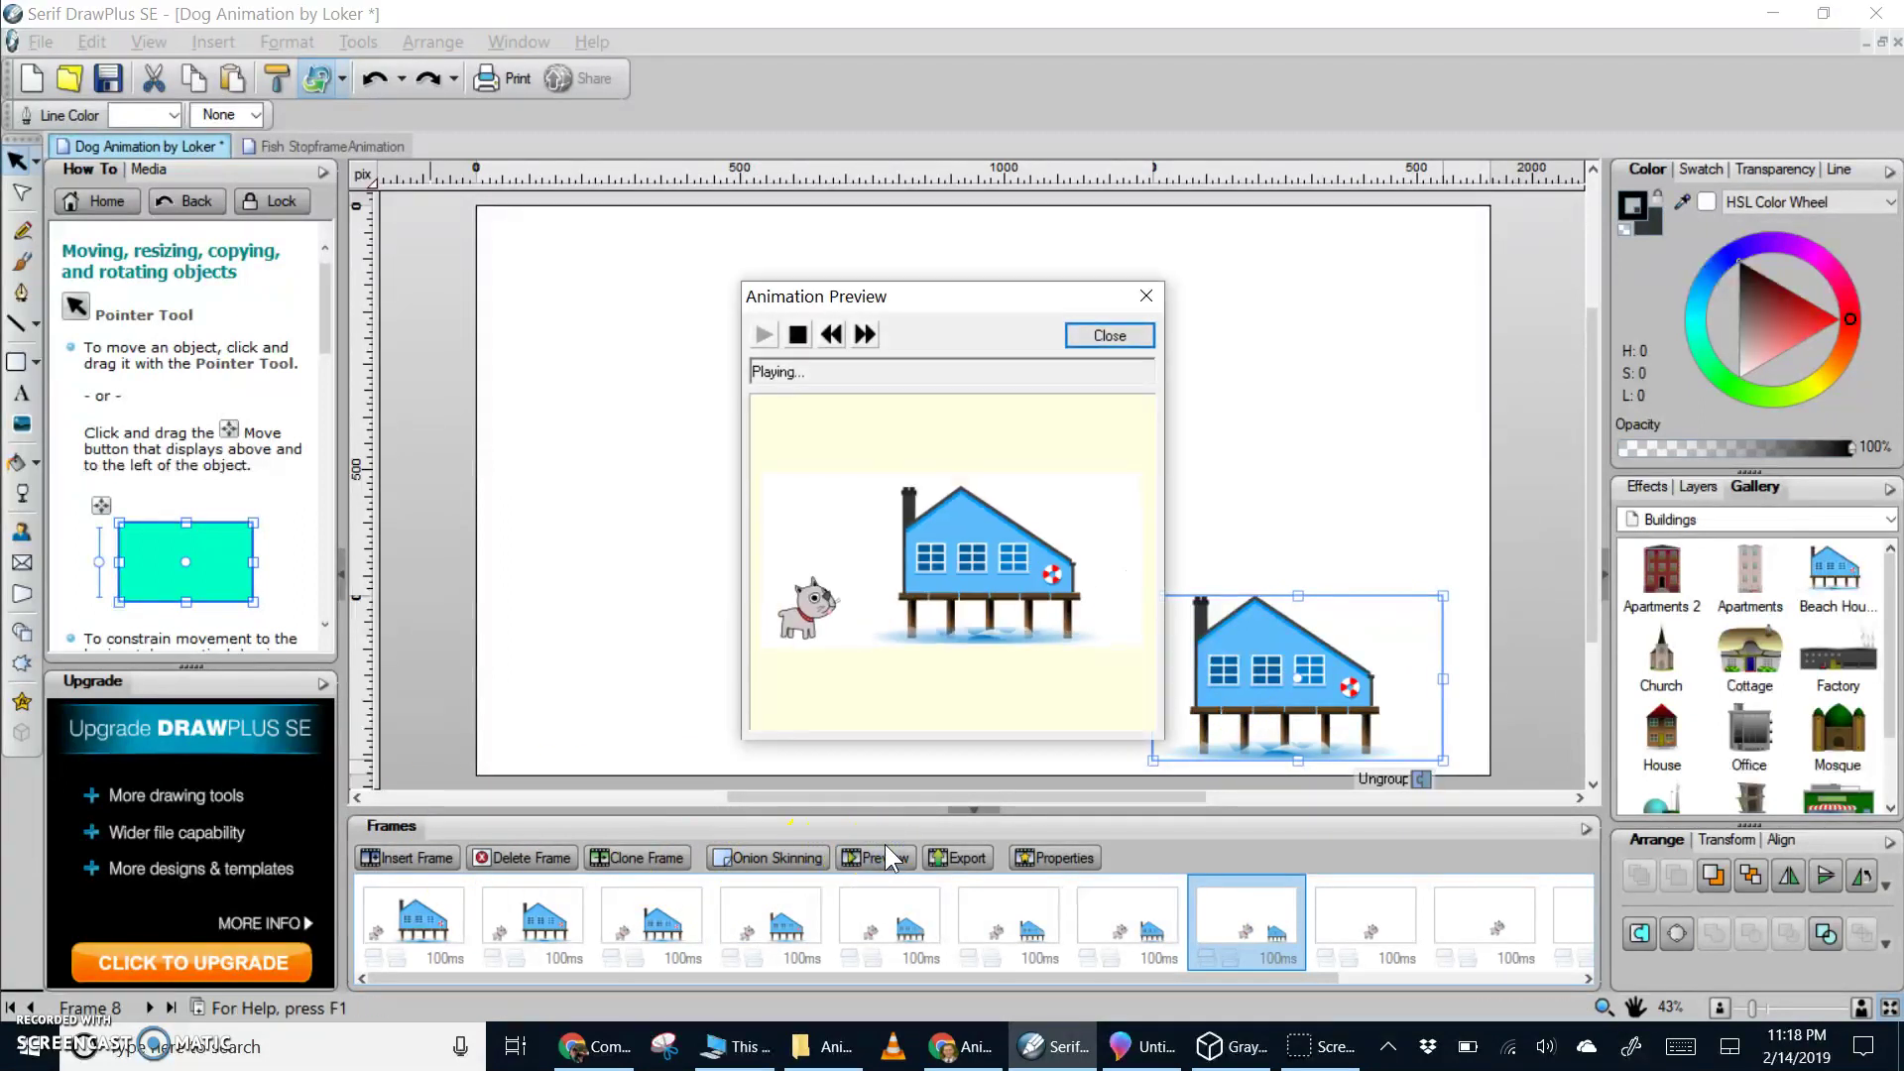
{"action": "left_click", "coordinate": [1126, 337]}
{"action": "left_click", "coordinate": [315, 83]}
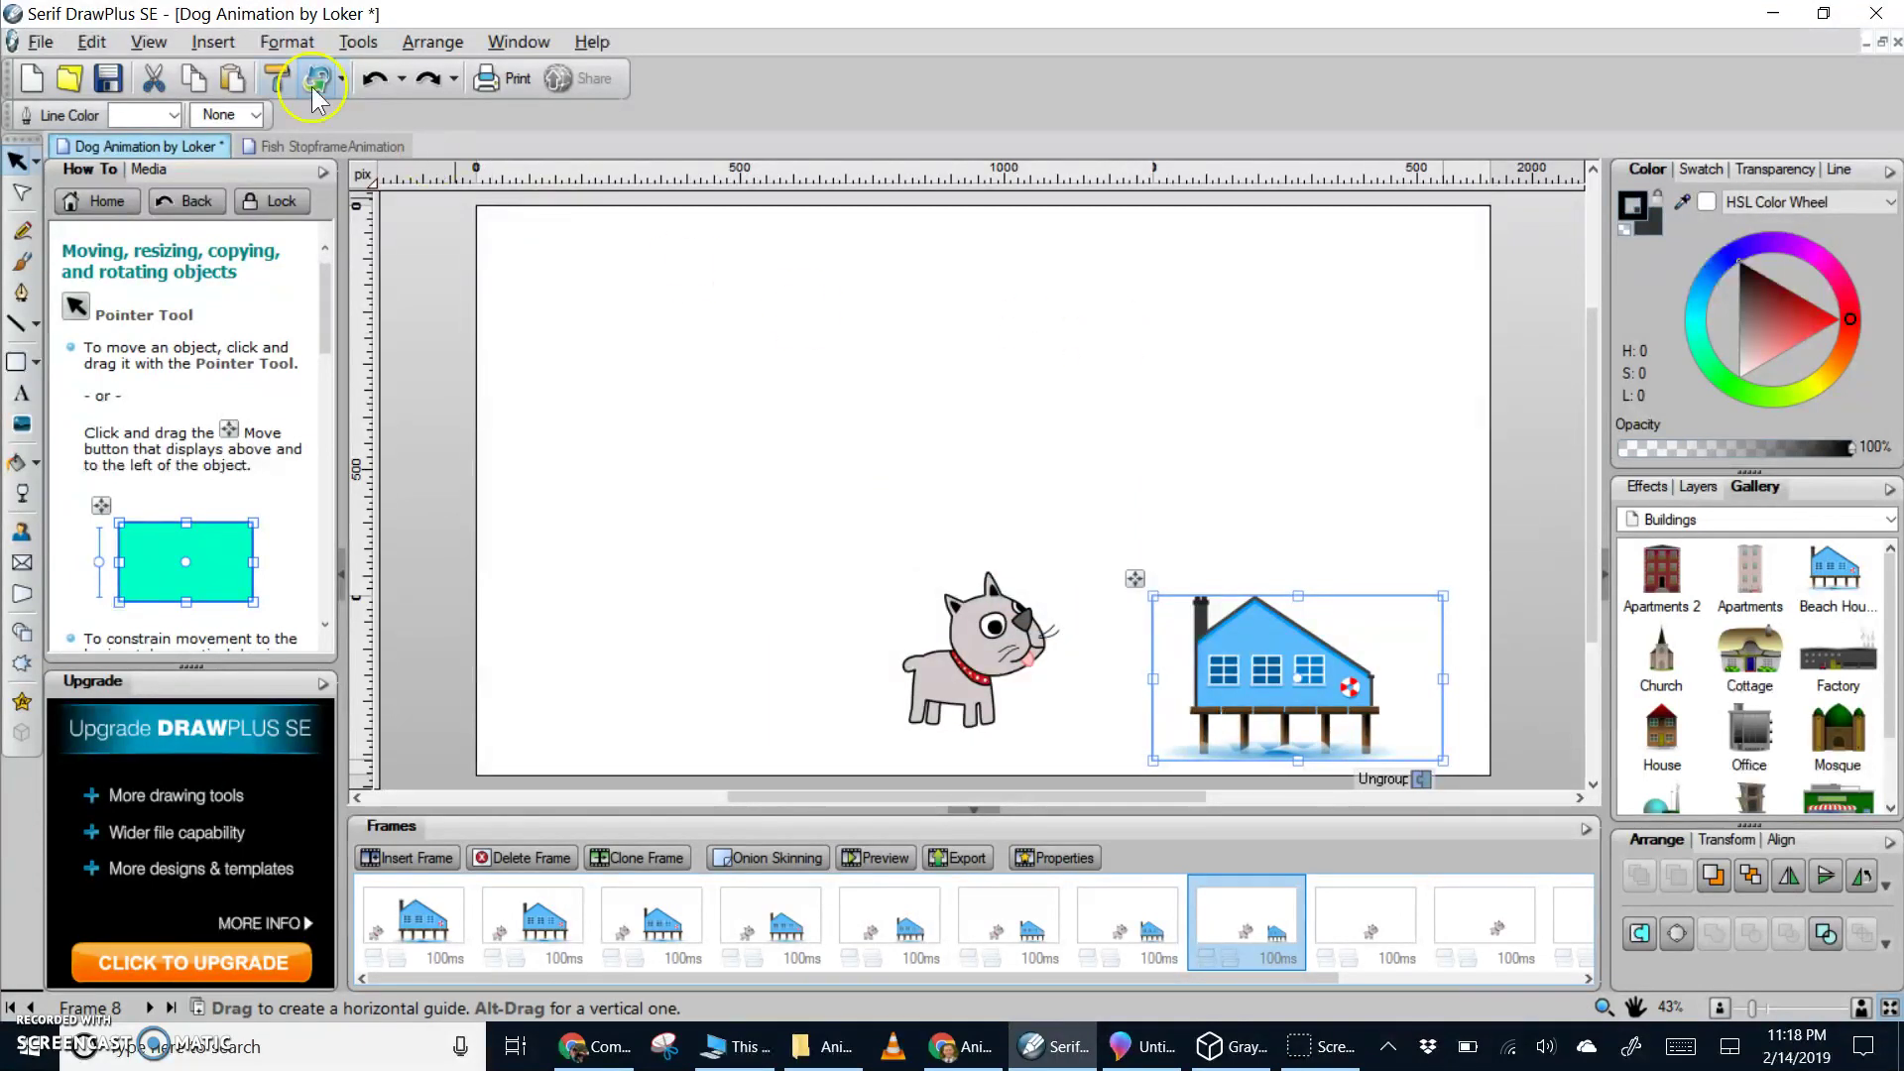
{"action": "left_click", "coordinate": [38, 48]}
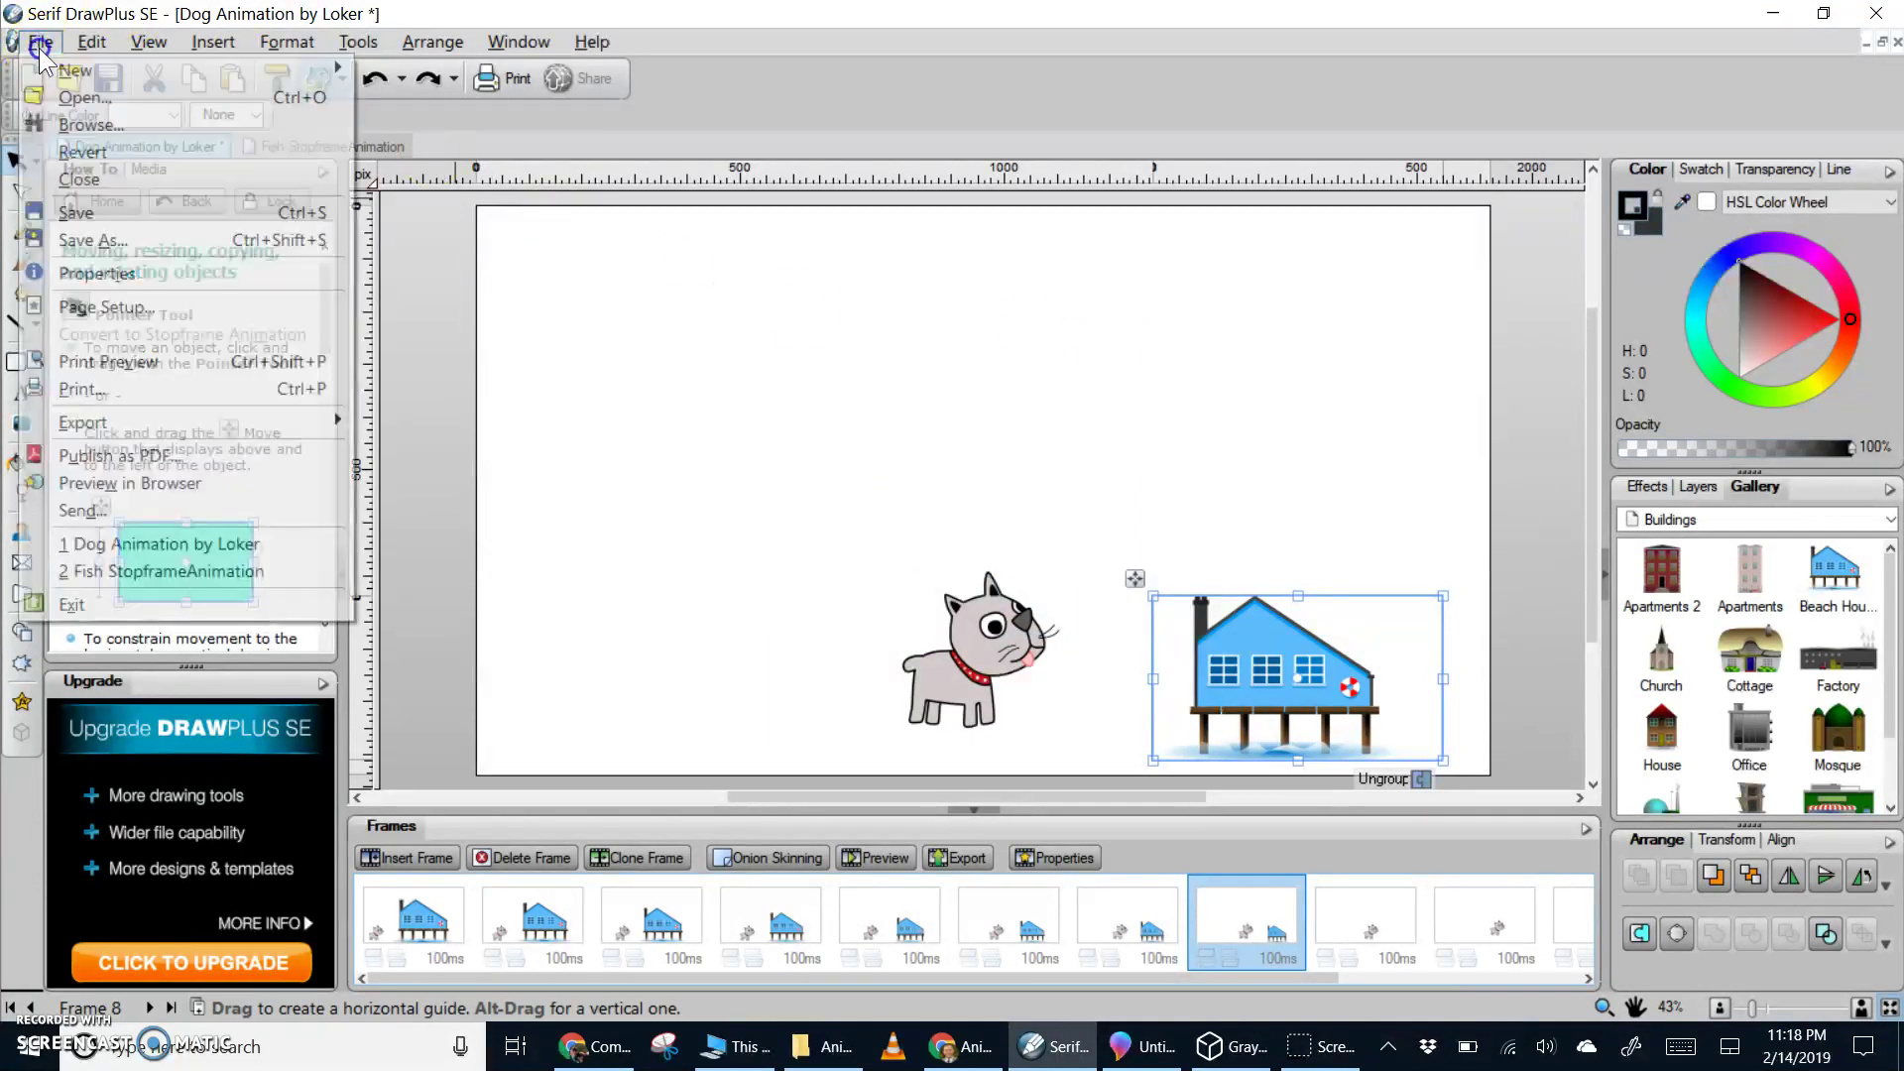
Save the animation, then save a copy as 'Dog Animation with house' (.dpa)
{"action": "left_click", "coordinate": [91, 211]}
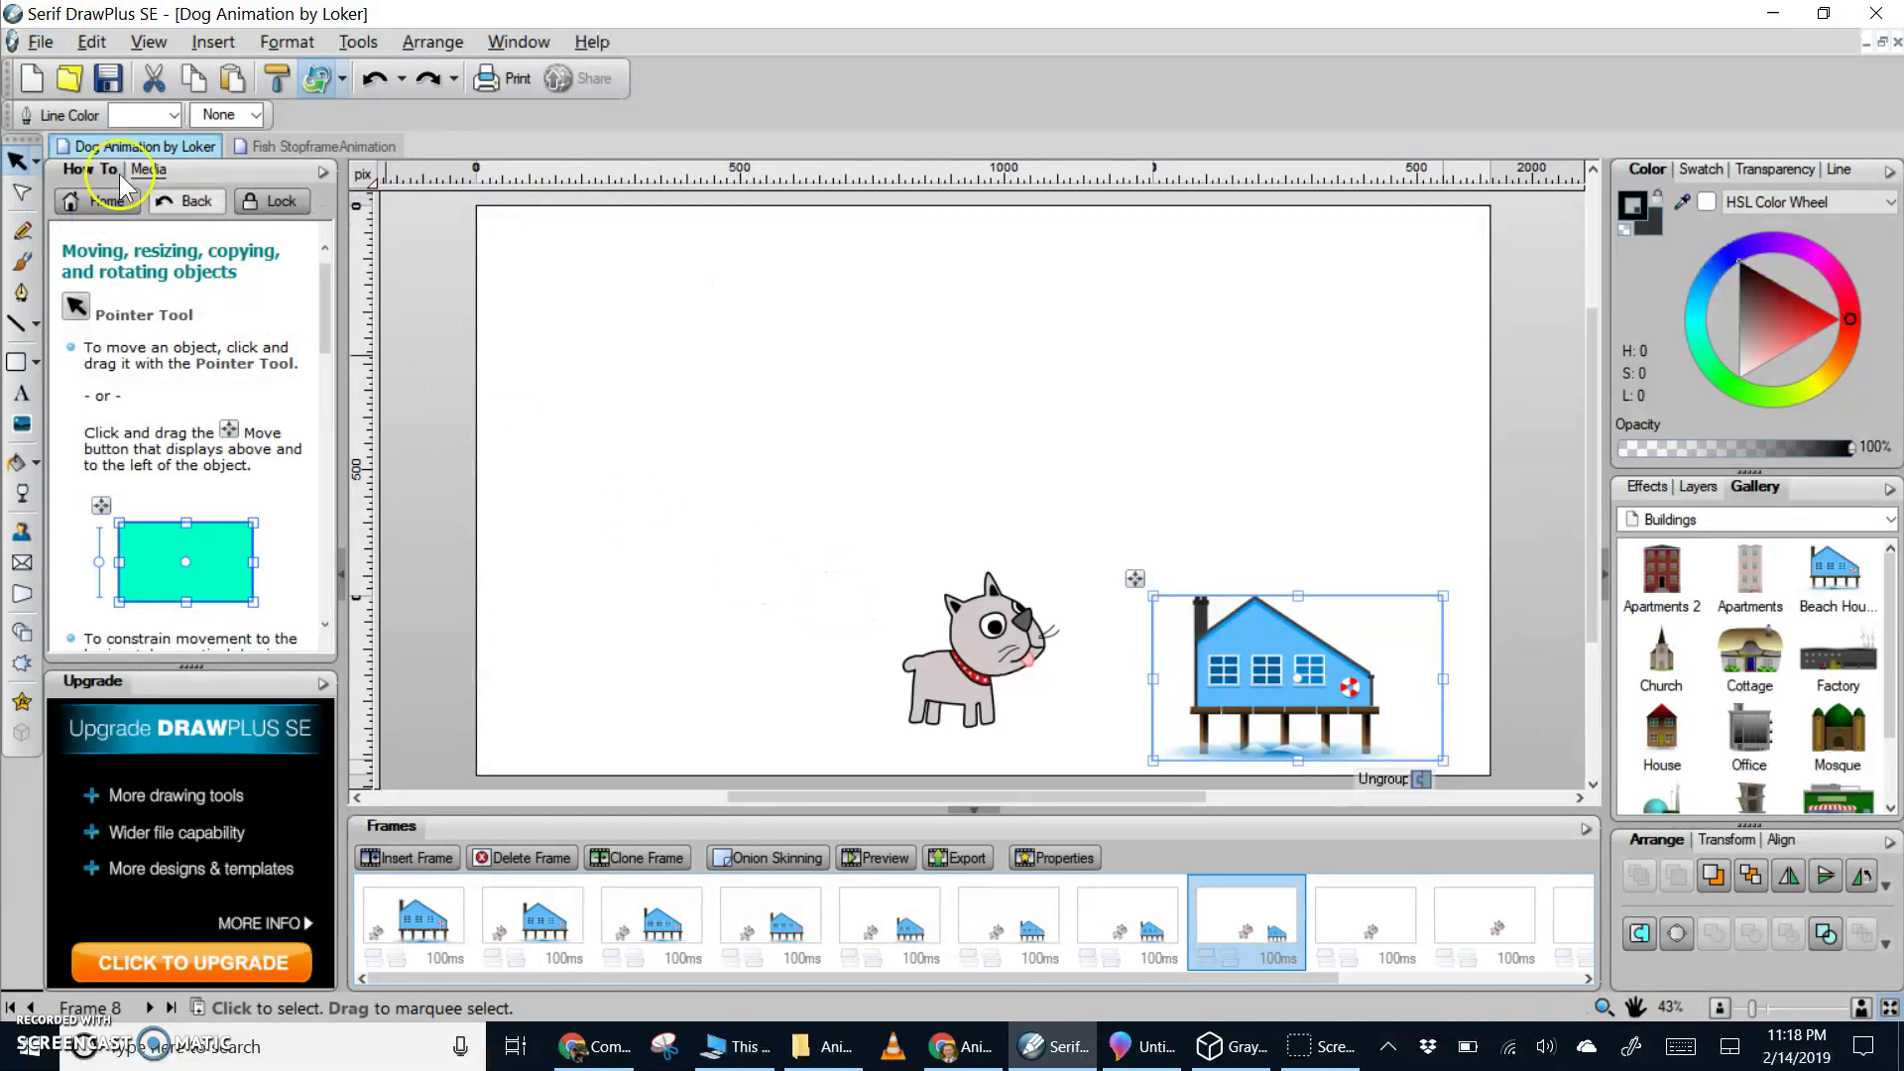
{"action": "left_click", "coordinate": [42, 44]}
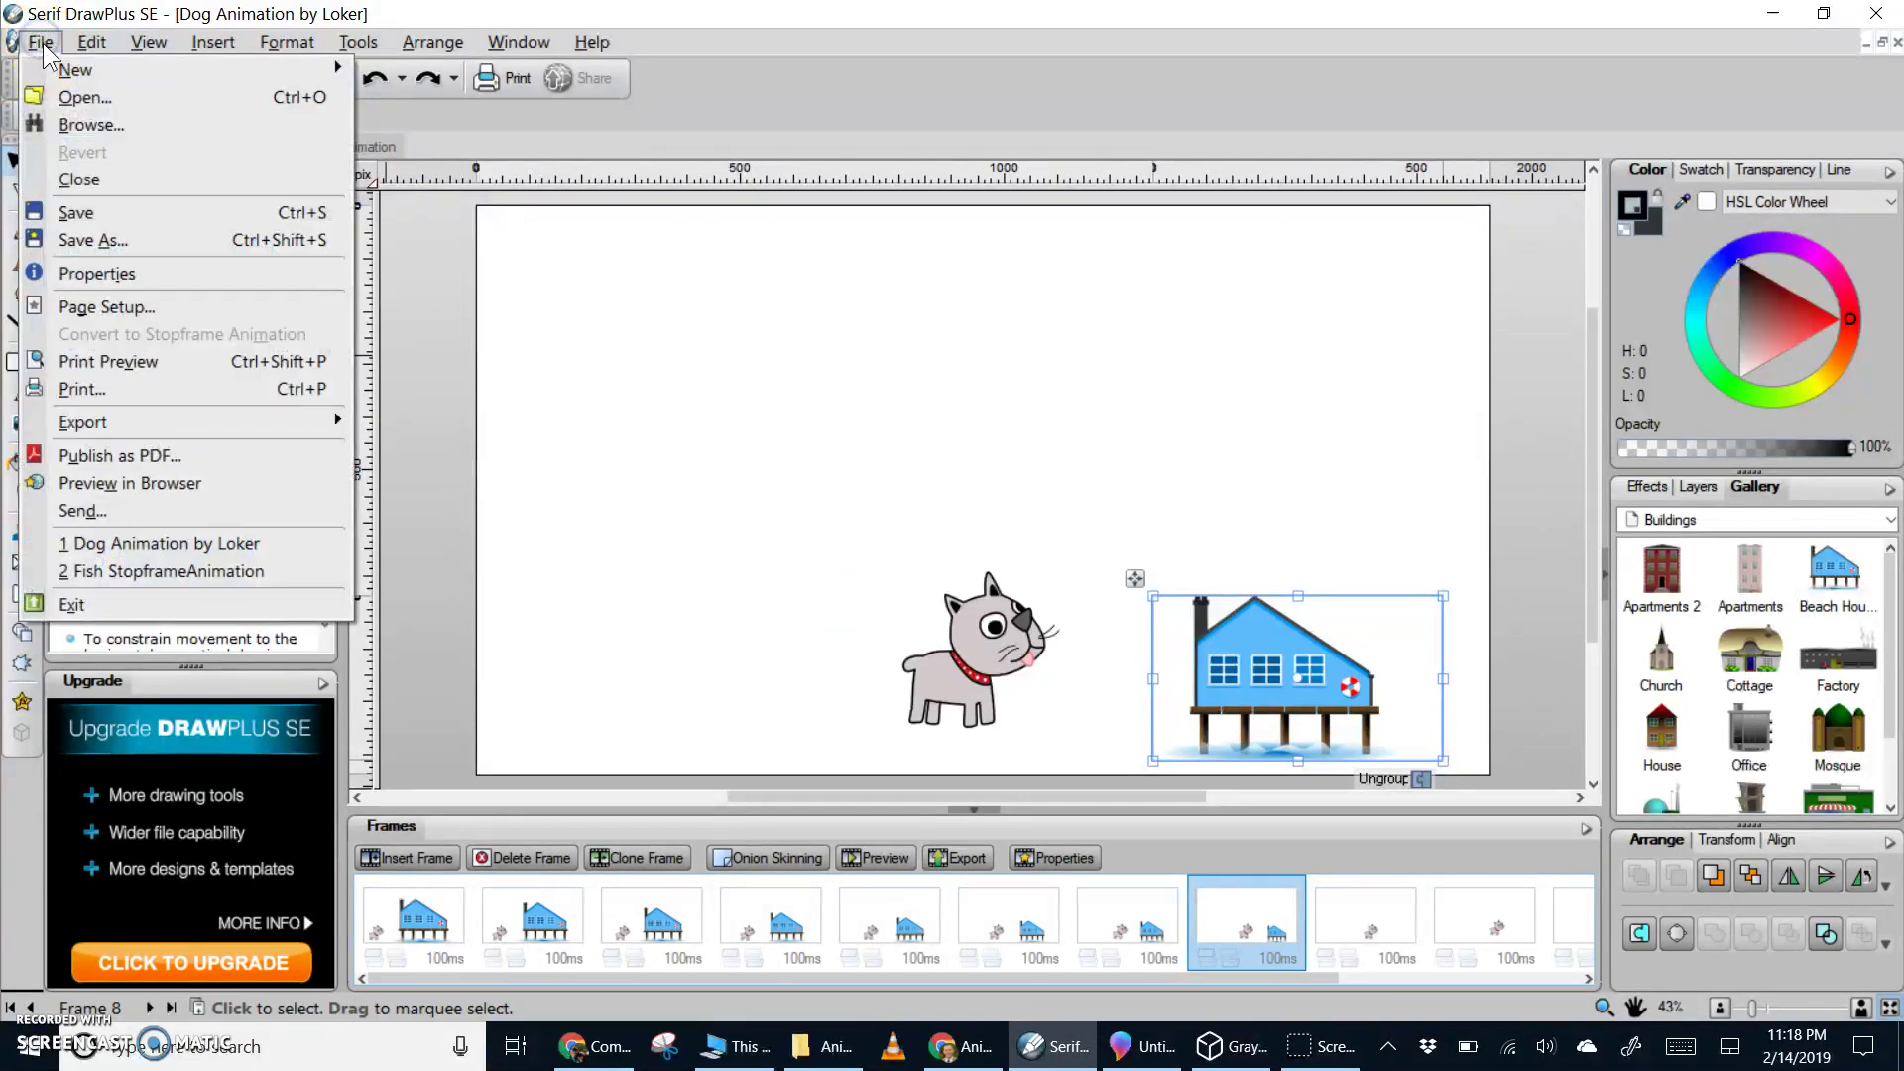
{"action": "left_click", "coordinate": [80, 240]}
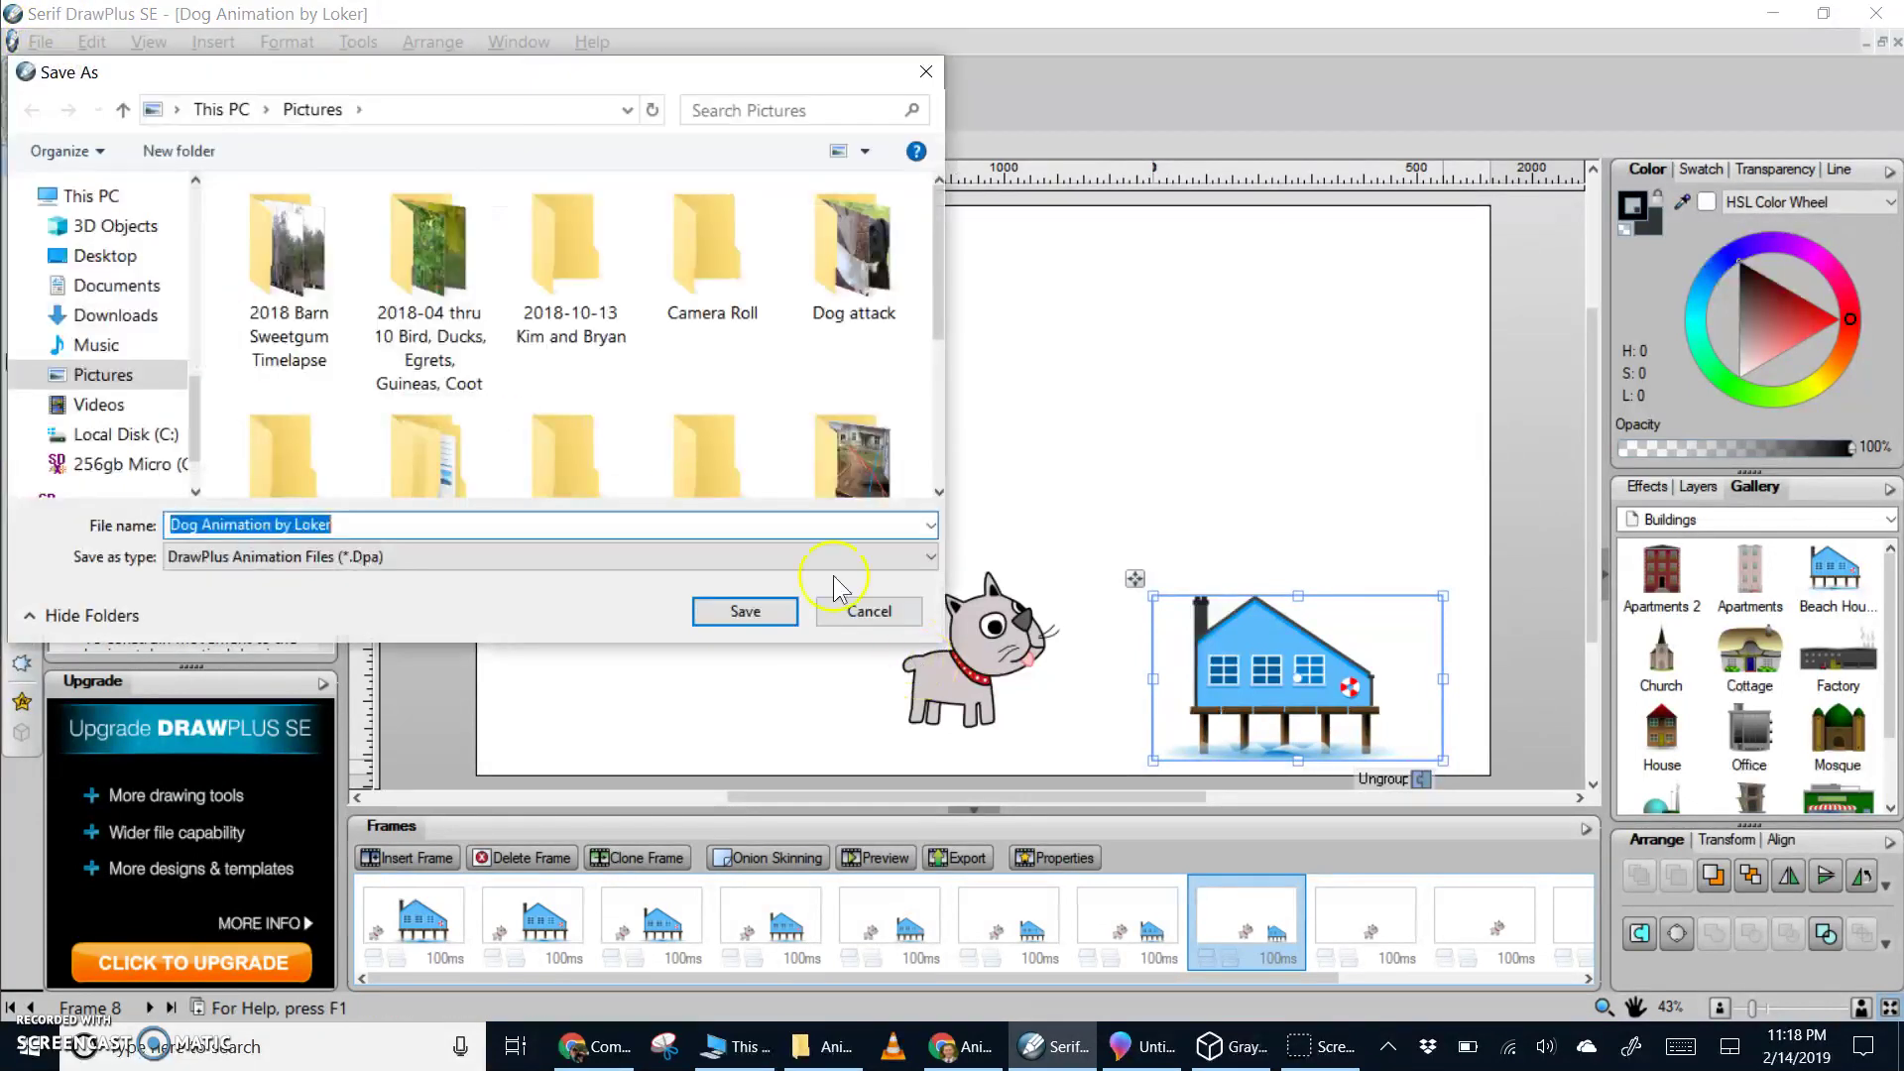
{"action": "left_click", "coordinate": [272, 521]}
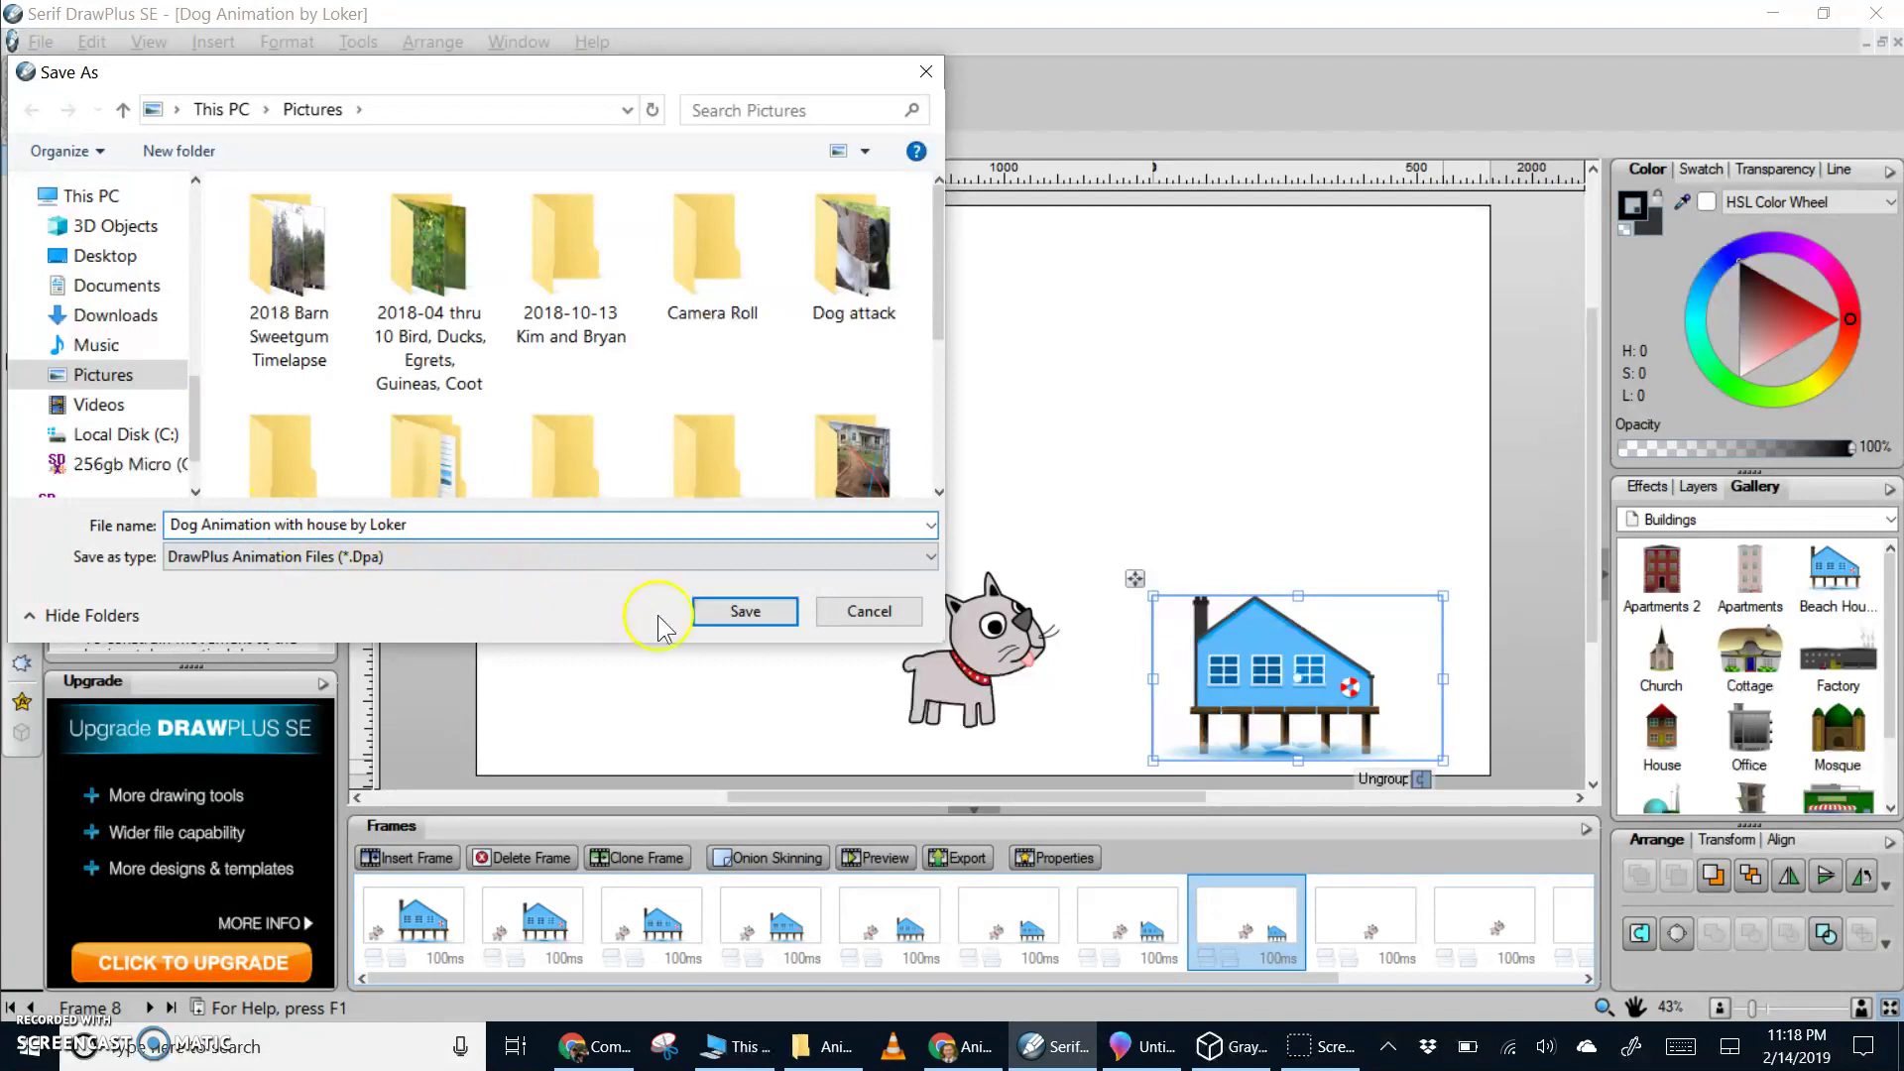
{"action": "left_click", "coordinate": [731, 609]}
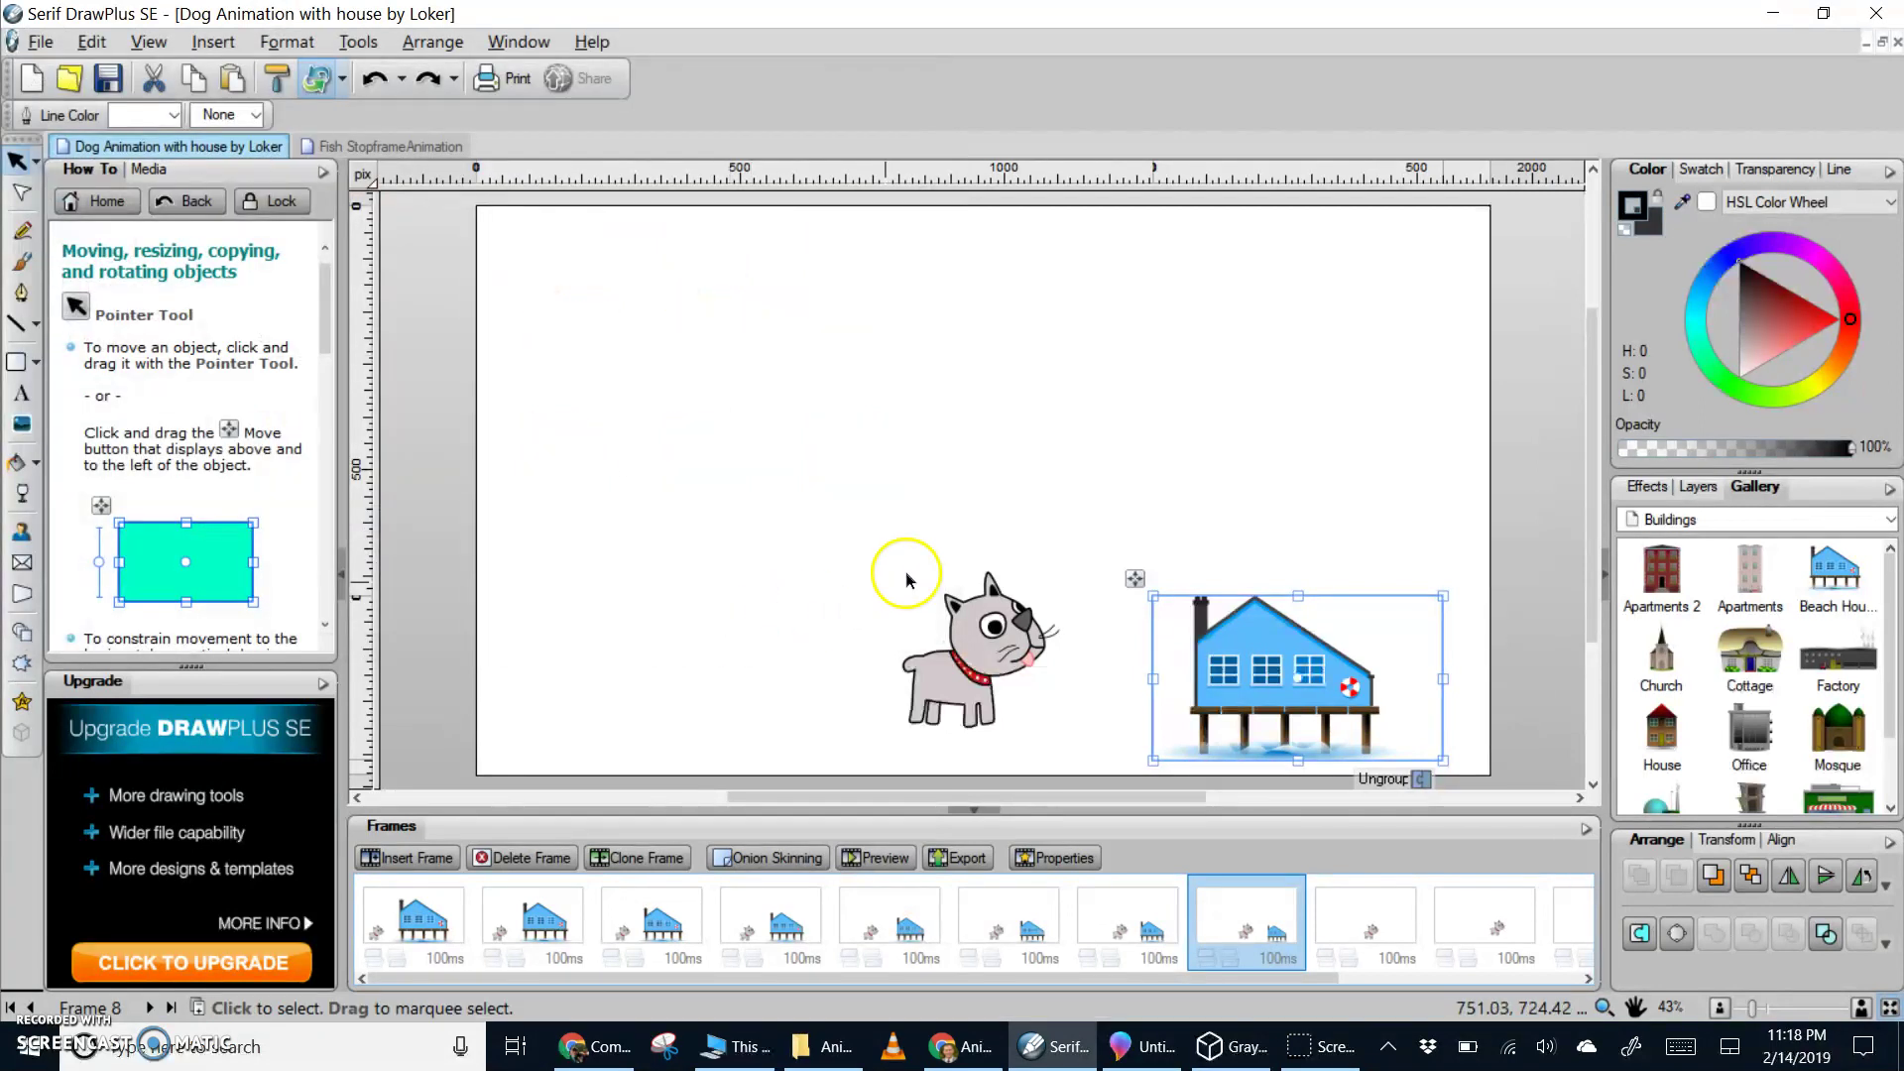